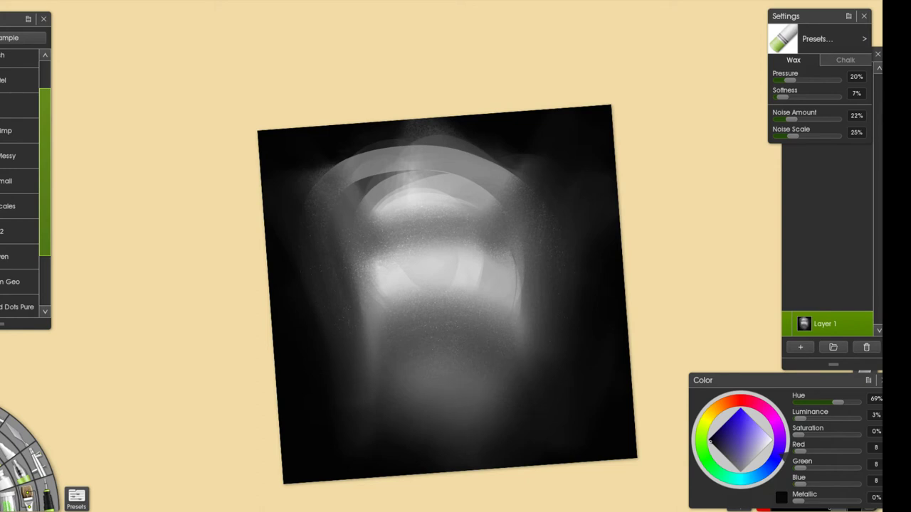
# - Shade the sides of the face and the band below the forehead with near-black wax strokes
pyautogui.moveTo(383, 215)
pyautogui.mouseDown()
pyautogui.moveTo(440, 207)
pyautogui.moveTo(481, 214)
pyautogui.mouseUp()
pyautogui.moveTo(348, 271)
pyautogui.mouseDown()
pyautogui.moveTo(478, 238)
pyautogui.moveTo(478, 245)
pyautogui.mouseUp()
pyautogui.hotkey('ctrl', 'z')
pyautogui.moveTo(339, 236)
pyautogui.mouseDown()
pyautogui.moveTo(377, 293)
pyautogui.moveTo(367, 307)
pyautogui.mouseUp()
pyautogui.moveTo(349, 265); pyautogui.dragTo(371, 338)
pyautogui.moveTo(595, 236)
pyautogui.mouseDown()
pyautogui.moveTo(536, 235)
pyautogui.moveTo(522, 273)
pyautogui.moveTo(514, 263)
pyautogui.moveTo(519, 297)
pyautogui.mouseUp()
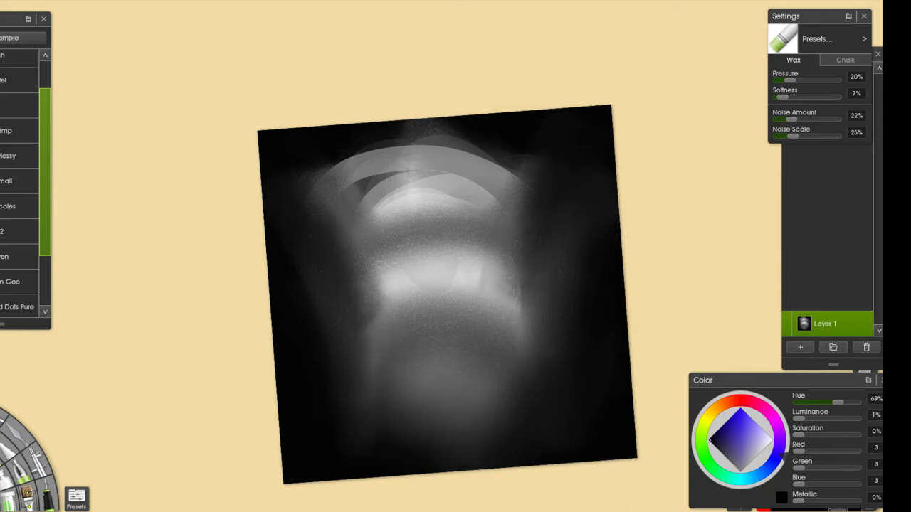
pyautogui.moveTo(362, 286); pyautogui.dragTo(349, 233)
pyautogui.moveTo(365, 328)
pyautogui.mouseDown()
pyautogui.moveTo(379, 380)
pyautogui.moveTo(431, 425)
pyautogui.mouseUp()
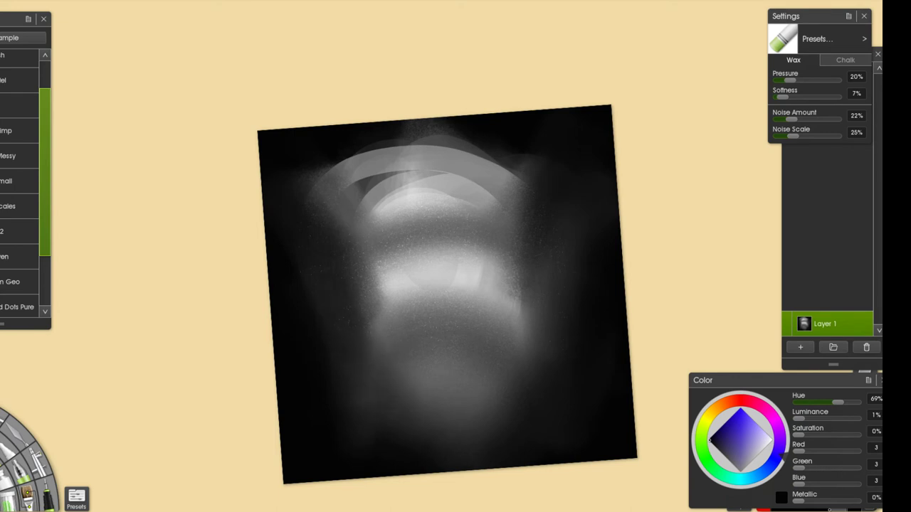
# - Paint soft white wax strokes across the cheeks, down the centre of the face and over the forehead
pyautogui.keyDown('alt'); pyautogui.click(474, 271); pyautogui.keyUp('alt')
pyautogui.click(772, 440)
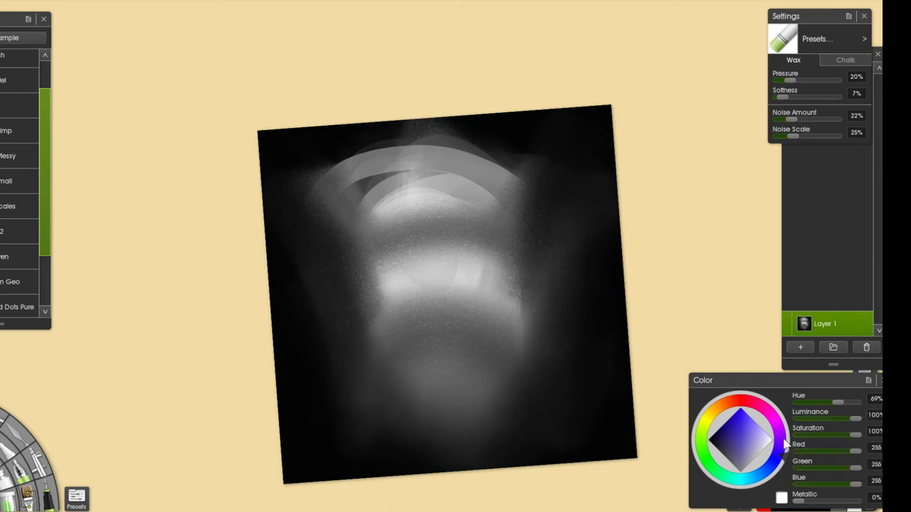
pyautogui.moveTo(370, 279)
pyautogui.mouseDown()
pyautogui.moveTo(431, 309)
pyautogui.moveTo(518, 264)
pyautogui.moveTo(516, 279)
pyautogui.moveTo(480, 289)
pyautogui.moveTo(355, 282)
pyautogui.moveTo(526, 284)
pyautogui.mouseUp()
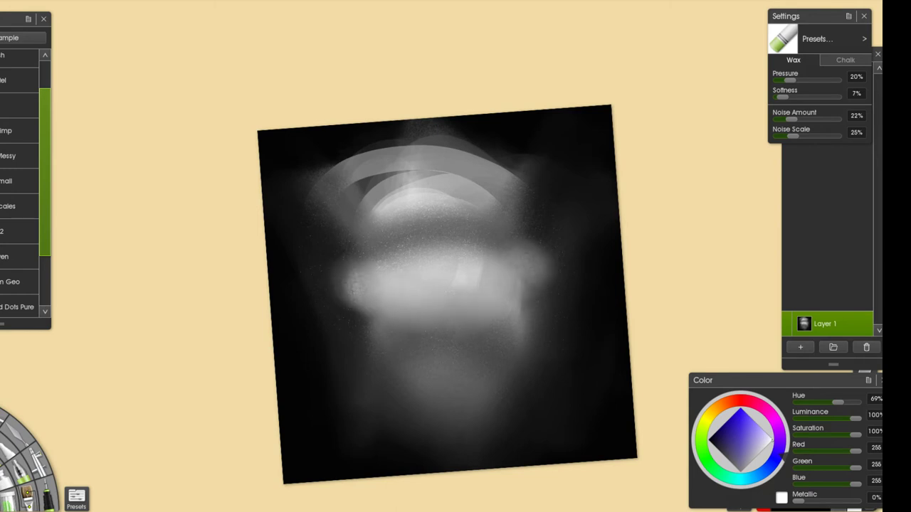
pyautogui.moveTo(468, 377)
pyautogui.mouseDown()
pyautogui.moveTo(436, 356)
pyautogui.moveTo(496, 284)
pyautogui.moveTo(456, 304)
pyautogui.moveTo(381, 293)
pyautogui.moveTo(419, 296)
pyautogui.moveTo(477, 275)
pyautogui.moveTo(377, 275)
pyautogui.moveTo(513, 272)
pyautogui.moveTo(442, 323)
pyautogui.moveTo(448, 289)
pyautogui.mouseUp()
pyautogui.moveTo(371, 213)
pyautogui.mouseDown()
pyautogui.moveTo(449, 228)
pyautogui.moveTo(461, 191)
pyautogui.moveTo(440, 237)
pyautogui.mouseUp()
pyautogui.moveTo(373, 207)
pyautogui.mouseDown()
pyautogui.moveTo(417, 235)
pyautogui.moveTo(487, 192)
pyautogui.moveTo(435, 229)
pyautogui.moveTo(484, 241)
pyautogui.mouseUp()
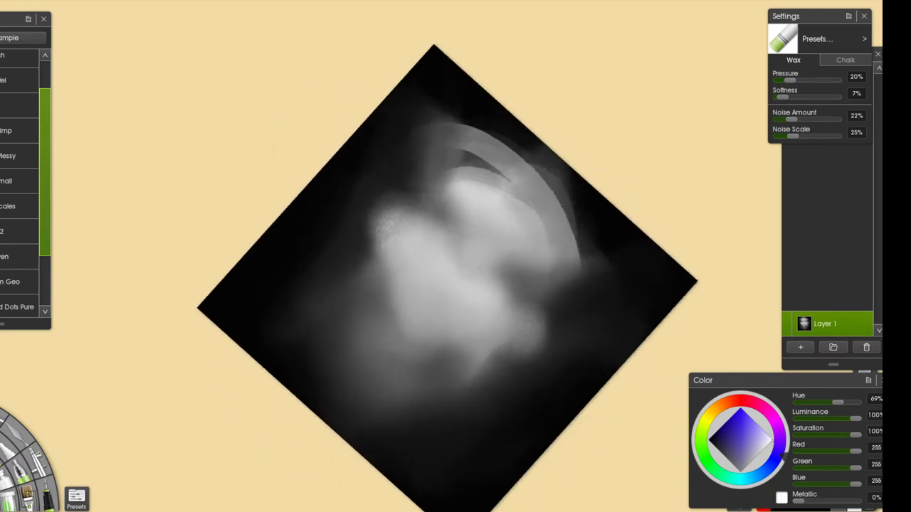
# - With the ink pen, paint dark curves from both brows down to the nose and around the nose tip, in near-black sampled from the background
pyautogui.moveTo(592, 258); pyautogui.dragTo(541, 178)
pyautogui.keyDown('alt'); pyautogui.click(562, 221); pyautogui.keyUp('alt')
pyautogui.moveTo(484, 259); pyautogui.dragTo(472, 278)
pyautogui.hotkey('ctrl', 'z')
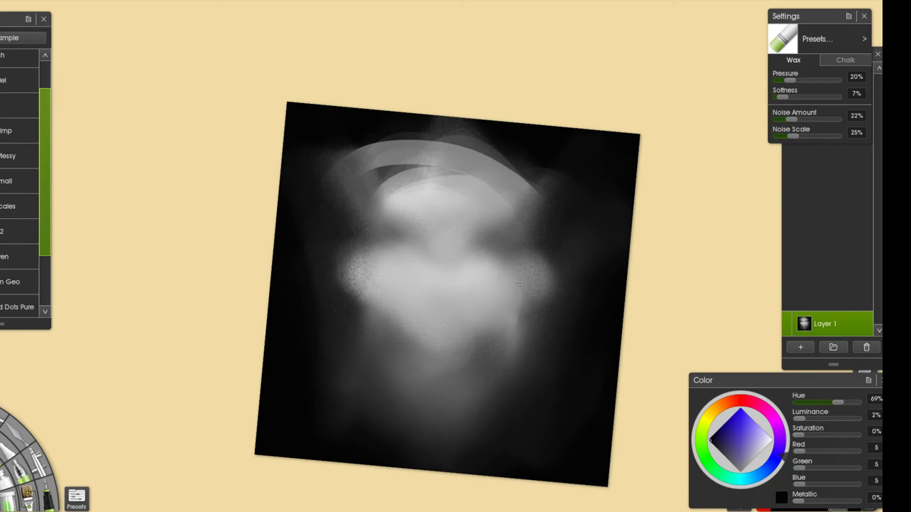
pyautogui.click(49, 496)
pyautogui.moveTo(516, 249)
pyautogui.mouseDown()
pyautogui.moveTo(491, 249)
pyautogui.moveTo(463, 318)
pyautogui.mouseUp()
pyautogui.moveTo(359, 245)
pyautogui.mouseDown()
pyautogui.moveTo(420, 271)
pyautogui.moveTo(427, 327)
pyautogui.moveTo(489, 256)
pyautogui.mouseUp()
pyautogui.hotkey('ctrl', 'z')
pyautogui.moveTo(456, 313)
pyautogui.mouseDown()
pyautogui.moveTo(476, 267)
pyautogui.moveTo(517, 244)
pyautogui.moveTo(457, 328)
pyautogui.mouseUp()
pyautogui.moveTo(360, 219)
pyautogui.mouseDown()
pyautogui.moveTo(431, 313)
pyautogui.moveTo(427, 329)
pyautogui.moveTo(527, 242)
pyautogui.moveTo(460, 325)
pyautogui.moveTo(425, 346)
pyautogui.moveTo(438, 359)
pyautogui.moveTo(469, 322)
pyautogui.moveTo(448, 352)
pyautogui.moveTo(475, 333)
pyautogui.mouseUp()
# - Paint the nose tip white with the ink pen and add white highlights up the nose bridge
pyautogui.moveTo(760, 459); pyautogui.dragTo(787, 427)
pyautogui.moveTo(521, 354); pyautogui.dragTo(496, 376)
pyautogui.hotkey('ctrl', 'z')
pyautogui.moveTo(421, 335)
pyautogui.mouseDown()
pyautogui.moveTo(446, 303)
pyautogui.moveTo(421, 330)
pyautogui.moveTo(441, 306)
pyautogui.moveTo(422, 331)
pyautogui.moveTo(445, 341)
pyautogui.moveTo(454, 325)
pyautogui.moveTo(439, 341)
pyautogui.moveTo(455, 327)
pyautogui.moveTo(440, 341)
pyautogui.moveTo(458, 337)
pyautogui.moveTo(445, 339)
pyautogui.moveTo(457, 330)
pyautogui.moveTo(444, 305)
pyautogui.moveTo(454, 339)
pyautogui.moveTo(447, 318)
pyautogui.mouseUp()
pyautogui.hotkey('ctrl', 'z')
pyautogui.hotkey('ctrl', 'z')
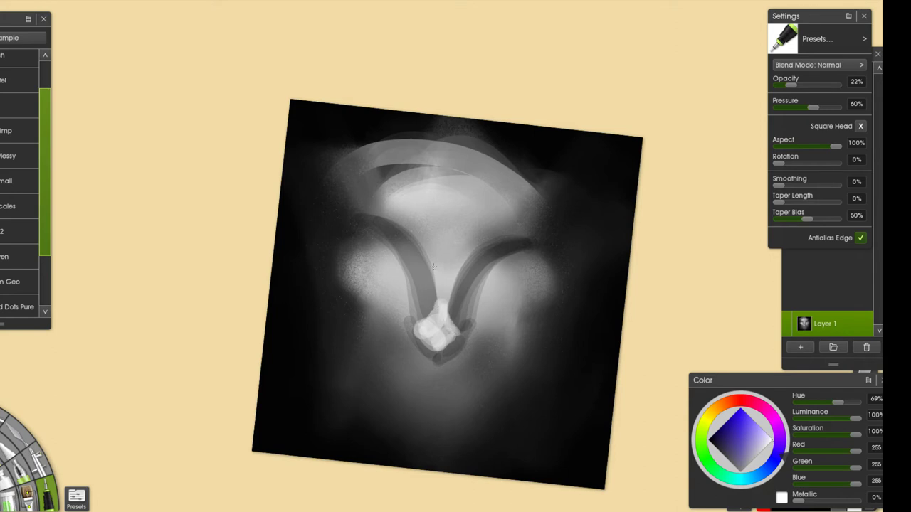
pyautogui.moveTo(433, 270)
pyautogui.mouseDown()
pyautogui.moveTo(431, 321)
pyautogui.moveTo(452, 283)
pyautogui.mouseUp()
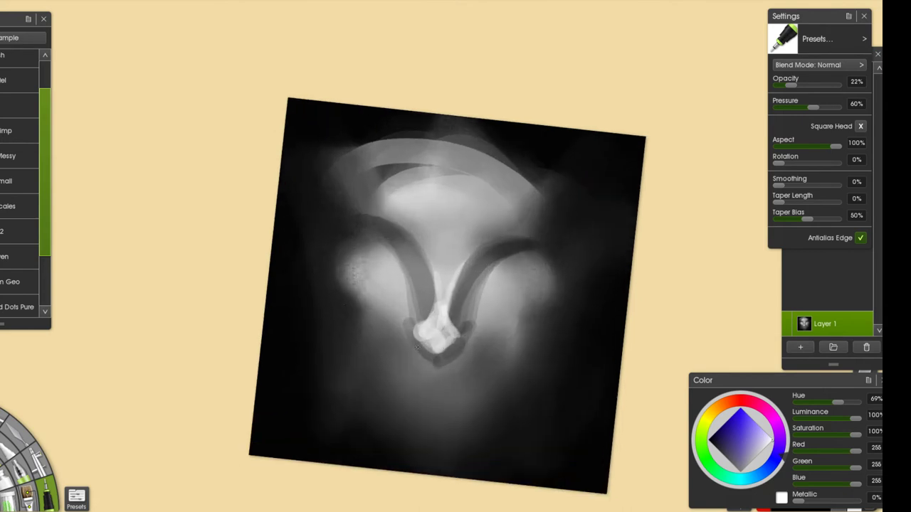
# - Sample the dark grey beside the nose, then blend the nose tip and bridge with a resized palette knife
pyautogui.keyDown('alt'); pyautogui.click(415, 346); pyautogui.keyUp('alt')
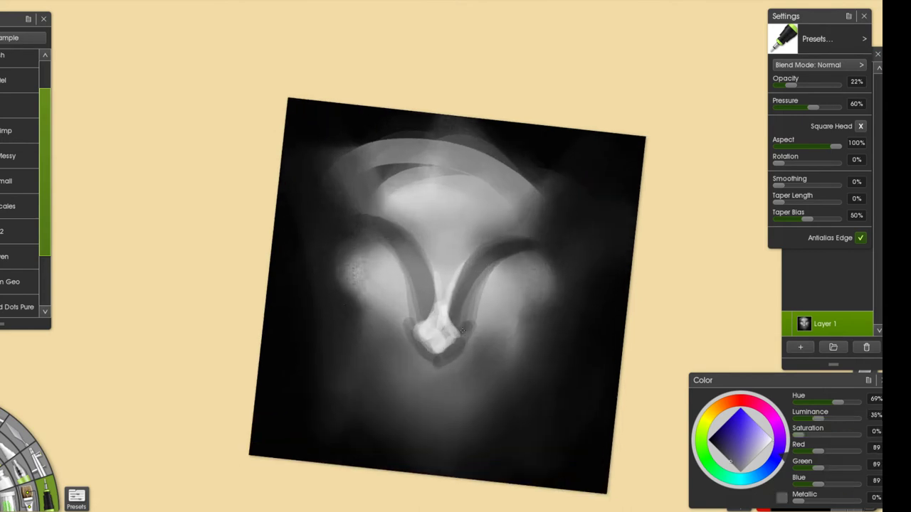
pyautogui.keyDown('alt'); pyautogui.click(453, 312); pyautogui.keyUp('alt')
pyautogui.press('k')
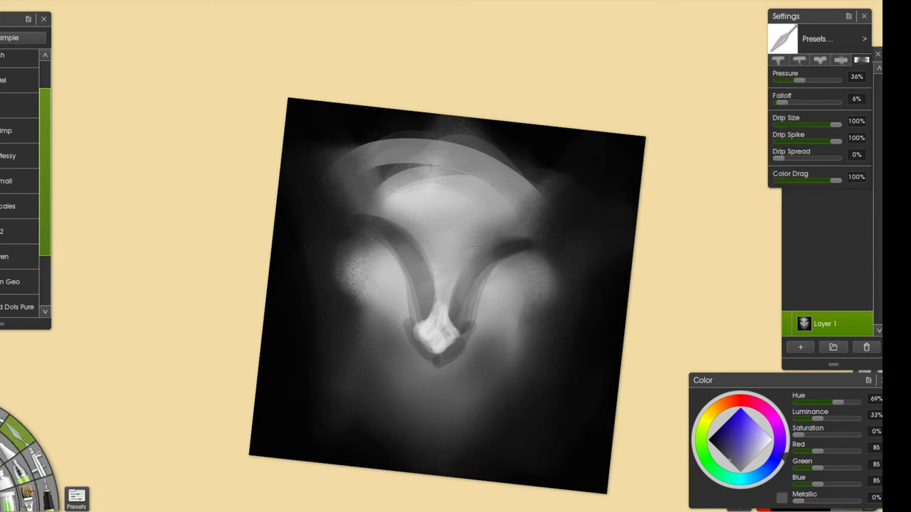
pyautogui.keyDown('shift'); pyautogui.moveTo(393, 283); pyautogui.dragTo(356, 284); pyautogui.keyUp('shift')
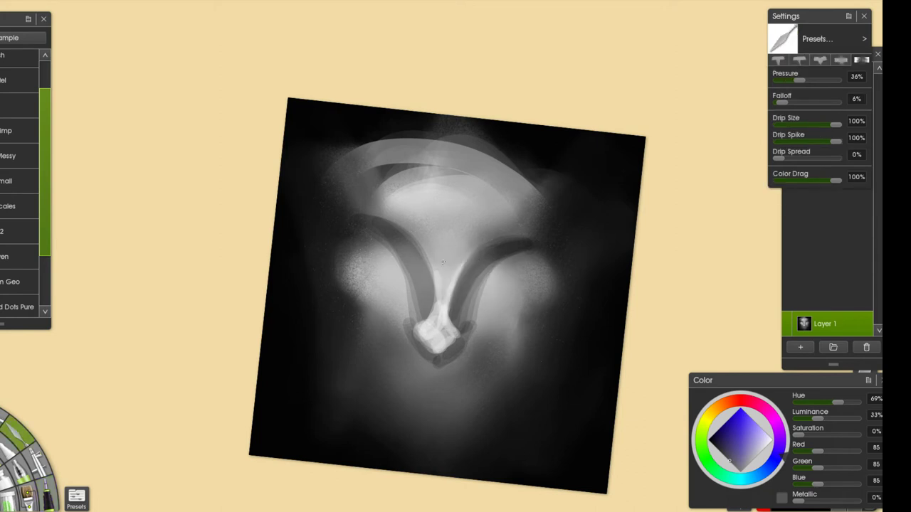
pyautogui.moveTo(430, 283)
pyautogui.mouseDown()
pyautogui.moveTo(461, 263)
pyautogui.moveTo(441, 316)
pyautogui.moveTo(444, 273)
pyautogui.moveTo(433, 332)
pyautogui.moveTo(433, 340)
pyautogui.moveTo(441, 317)
pyautogui.moveTo(447, 339)
pyautogui.mouseUp()
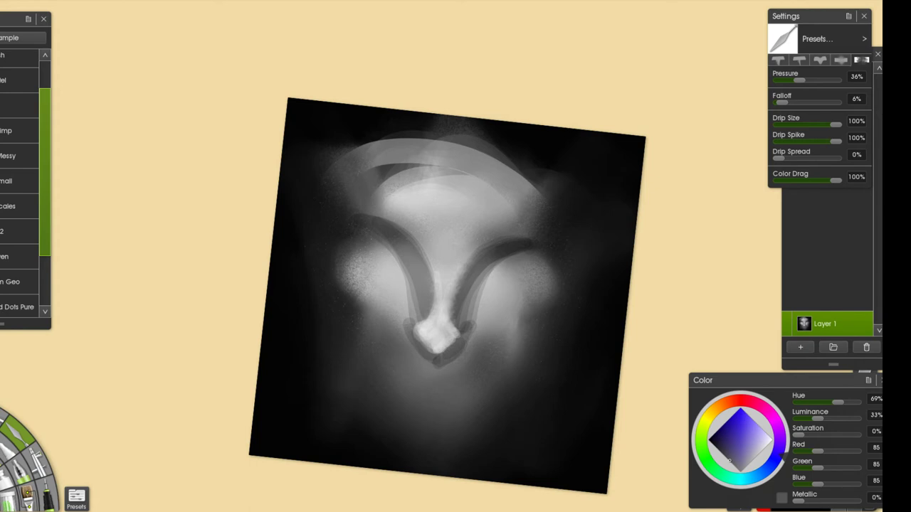
# - Darken the outer edges of both cheeks with near-black wax strokes to narrow the face
pyautogui.moveTo(571, 375); pyautogui.dragTo(568, 384)
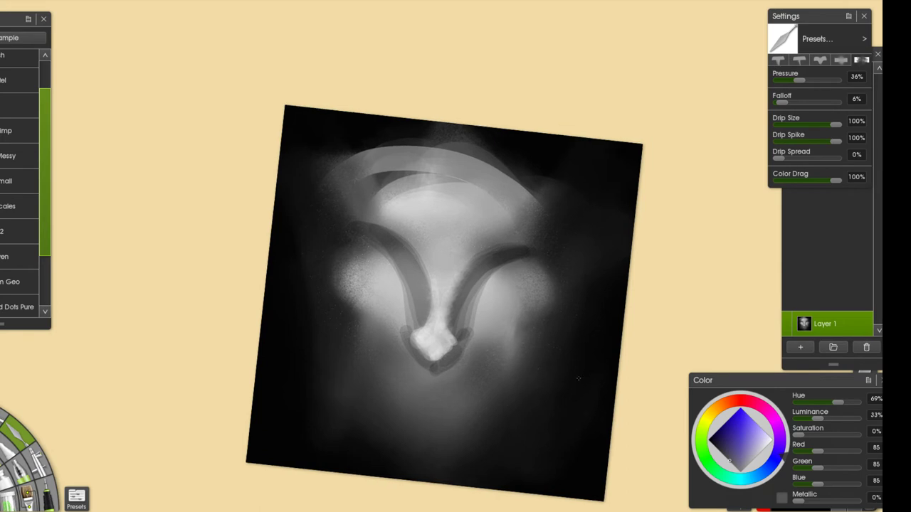
pyautogui.press('c')
pyautogui.moveTo(513, 344); pyautogui.dragTo(478, 404)
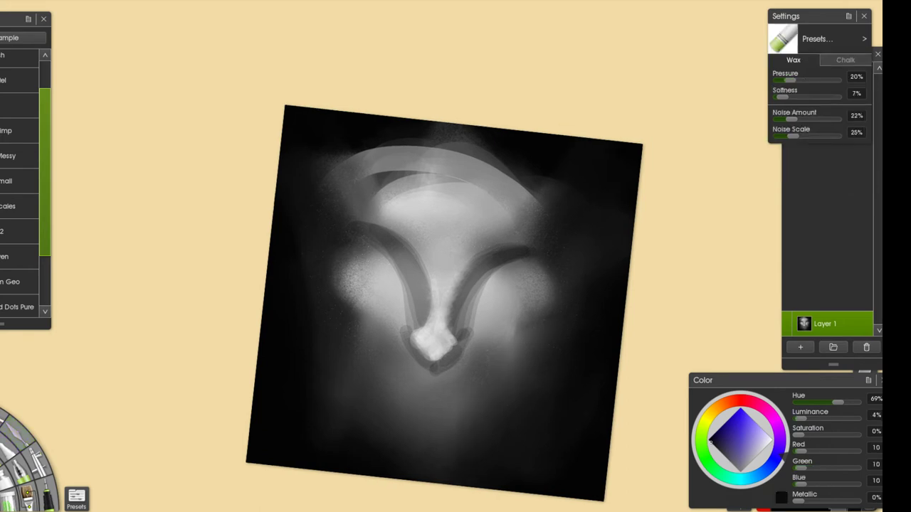
pyautogui.click(710, 441)
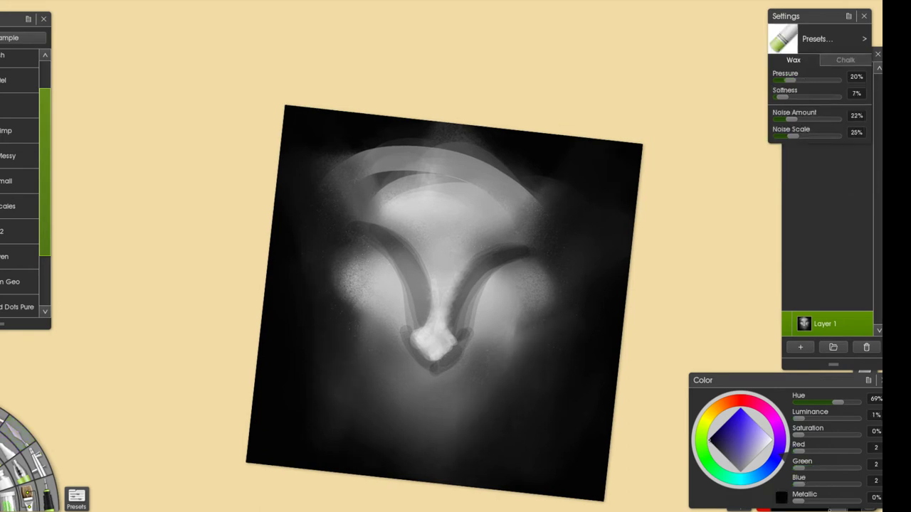
pyautogui.moveTo(337, 296)
pyautogui.mouseDown()
pyautogui.moveTo(345, 266)
pyautogui.moveTo(331, 171)
pyautogui.moveTo(357, 283)
pyautogui.mouseUp()
pyautogui.moveTo(549, 308)
pyautogui.mouseDown()
pyautogui.moveTo(538, 269)
pyautogui.moveTo(531, 294)
pyautogui.mouseUp()
# - Brighten both cheeks out to their upper outer edges with light grey wax strokes
pyautogui.keyDown('alt'); pyautogui.click(526, 286); pyautogui.keyUp('alt')
pyautogui.keyDown('alt'); pyautogui.click(515, 279); pyautogui.keyUp('alt')
pyautogui.moveTo(372, 266); pyautogui.dragTo(377, 283)
pyautogui.click(757, 455)
pyautogui.moveTo(358, 249); pyautogui.dragTo(354, 261)
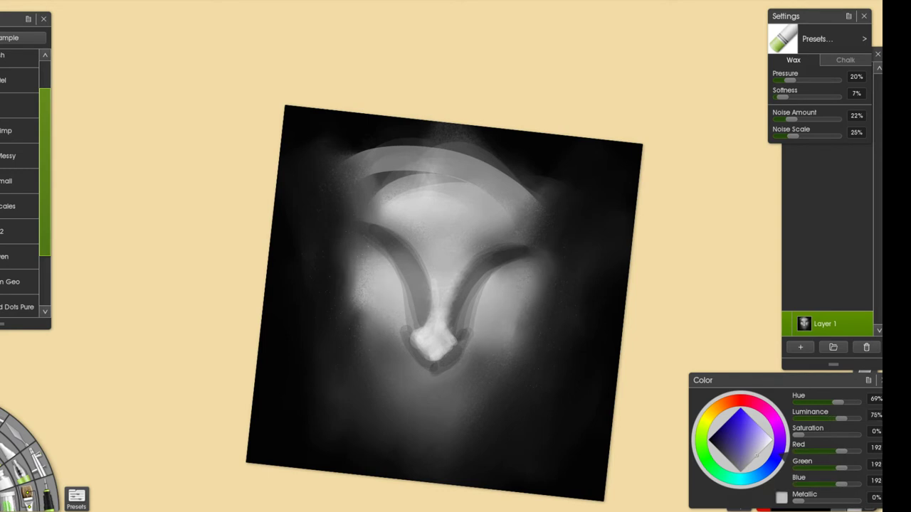
pyautogui.moveTo(546, 265); pyautogui.dragTo(541, 280)
# - Soften and deepen both brow curves down to the nose with very dark grey wax strokes
pyautogui.click(712, 444)
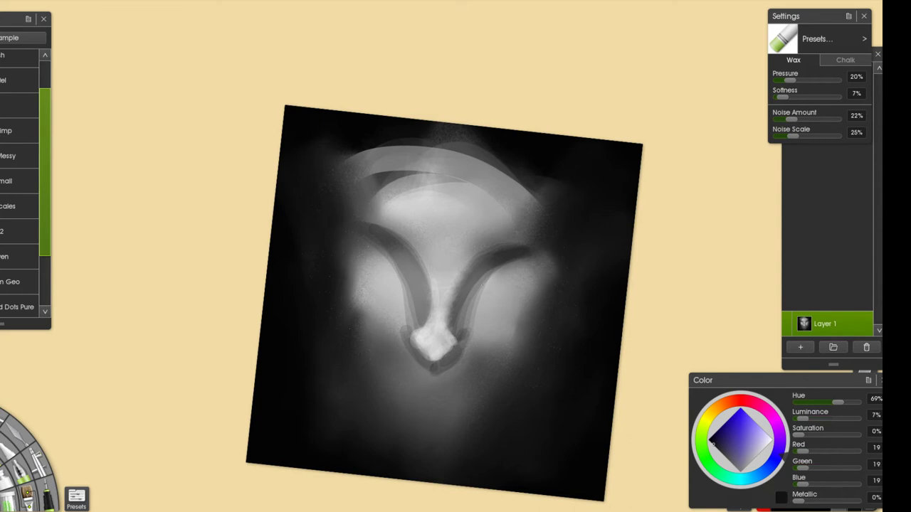
pyautogui.moveTo(529, 243)
pyautogui.mouseDown()
pyautogui.moveTo(465, 278)
pyautogui.moveTo(447, 334)
pyautogui.mouseUp()
pyautogui.moveTo(370, 233)
pyautogui.mouseDown()
pyautogui.moveTo(418, 275)
pyautogui.moveTo(425, 330)
pyautogui.mouseUp()
pyautogui.keyDown('alt'); pyautogui.click(589, 267); pyautogui.keyUp('alt')
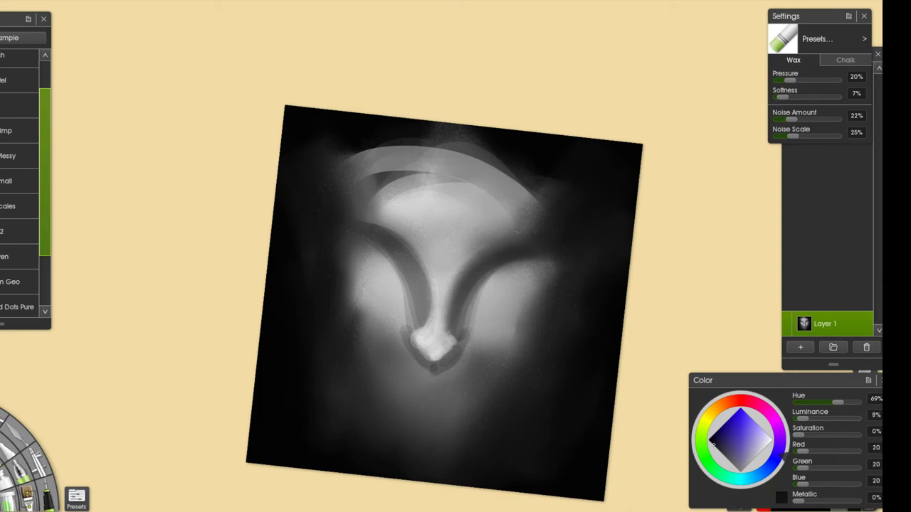
pyautogui.moveTo(380, 254)
pyautogui.mouseDown()
pyautogui.moveTo(398, 264)
pyautogui.moveTo(388, 264)
pyautogui.mouseUp()
# - Shade around and beneath the nose tip with a sampled dark grey to shape it into a soft point
pyautogui.keyDown('alt'); pyautogui.click(546, 368); pyautogui.keyUp('alt')
pyautogui.moveTo(445, 356)
pyautogui.mouseDown()
pyautogui.moveTo(432, 372)
pyautogui.moveTo(437, 359)
pyautogui.moveTo(421, 344)
pyautogui.moveTo(432, 380)
pyautogui.mouseUp()
pyautogui.moveTo(452, 340)
pyautogui.mouseDown()
pyautogui.moveTo(438, 374)
pyautogui.moveTo(437, 357)
pyautogui.mouseUp()
pyautogui.moveTo(571, 341); pyautogui.dragTo(534, 400)
pyautogui.moveTo(470, 313)
pyautogui.mouseDown()
pyautogui.moveTo(451, 348)
pyautogui.moveTo(459, 343)
pyautogui.mouseUp()
pyautogui.hotkey('ctrl', 'z')
# - Build up the V-shaped lower face from the cheeks to the chin with light grey and white wax strokes
pyautogui.moveTo(537, 396); pyautogui.dragTo(575, 306)
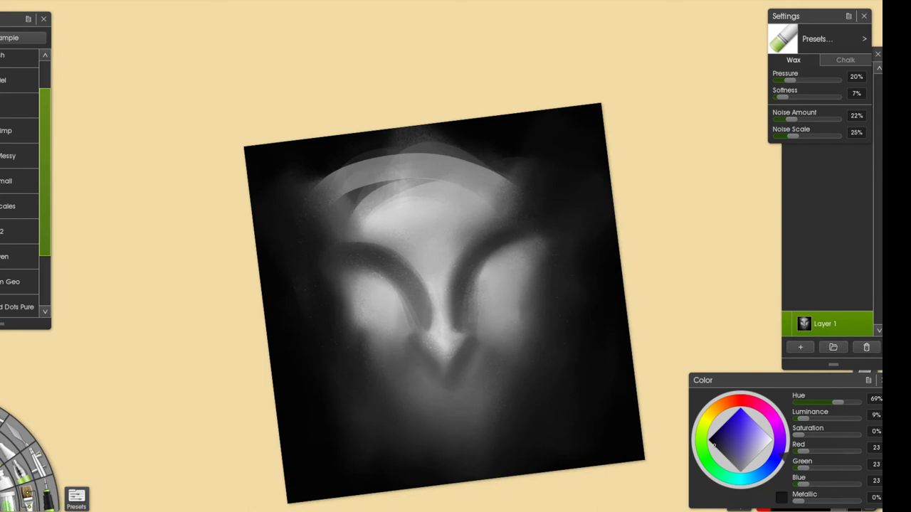
pyautogui.moveTo(532, 401); pyautogui.dragTo(526, 353)
pyautogui.keyDown('alt'); pyautogui.click(432, 233); pyautogui.keyUp('alt')
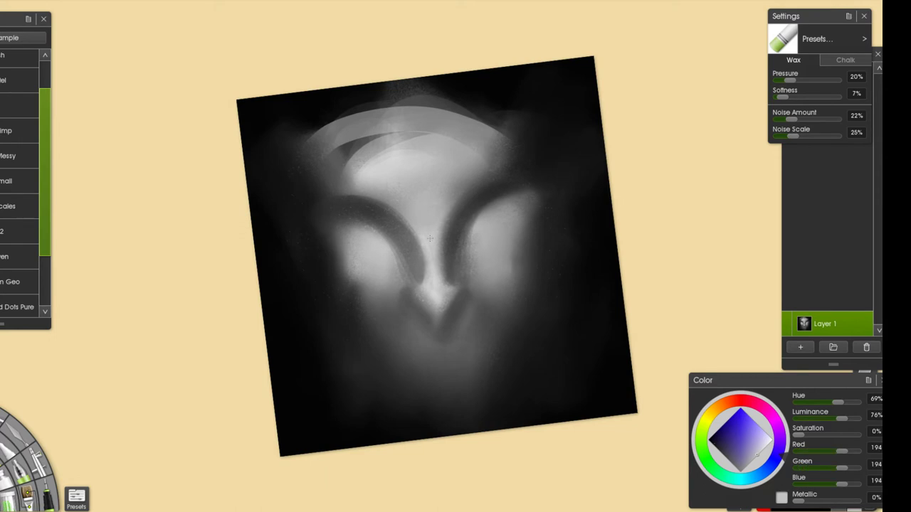
pyautogui.moveTo(400, 318); pyautogui.dragTo(442, 367)
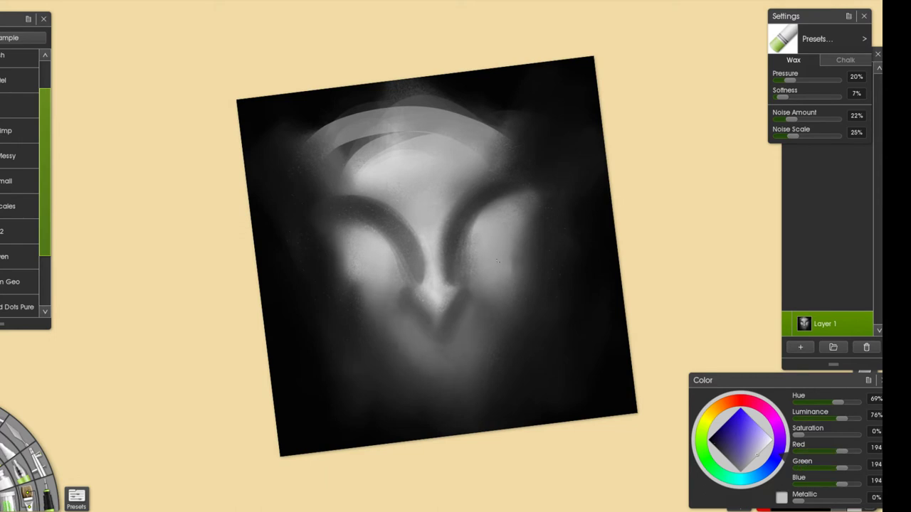
pyautogui.moveTo(496, 269); pyautogui.dragTo(466, 354)
pyautogui.keyDown('alt'); pyautogui.click(495, 251); pyautogui.keyUp('alt')
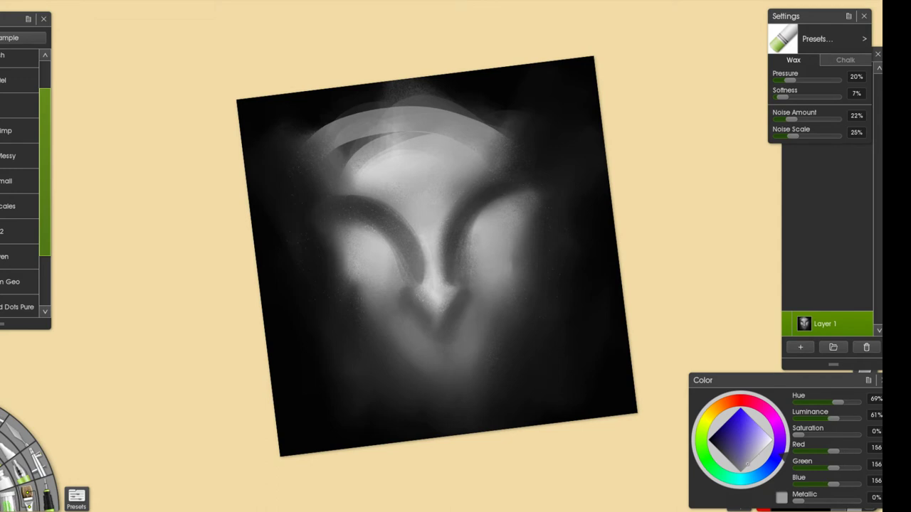
pyautogui.moveTo(764, 446); pyautogui.dragTo(801, 434)
pyautogui.moveTo(490, 268); pyautogui.dragTo(459, 353)
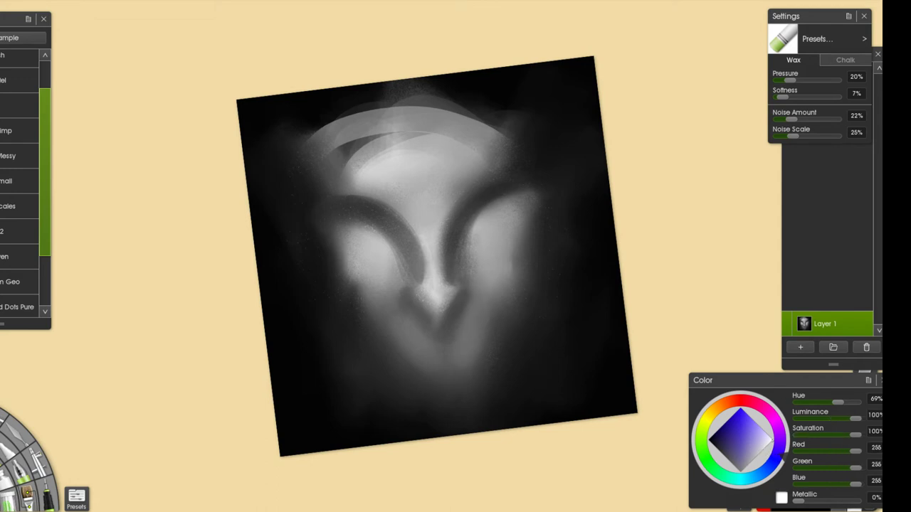
pyautogui.moveTo(494, 273); pyautogui.dragTo(451, 357)
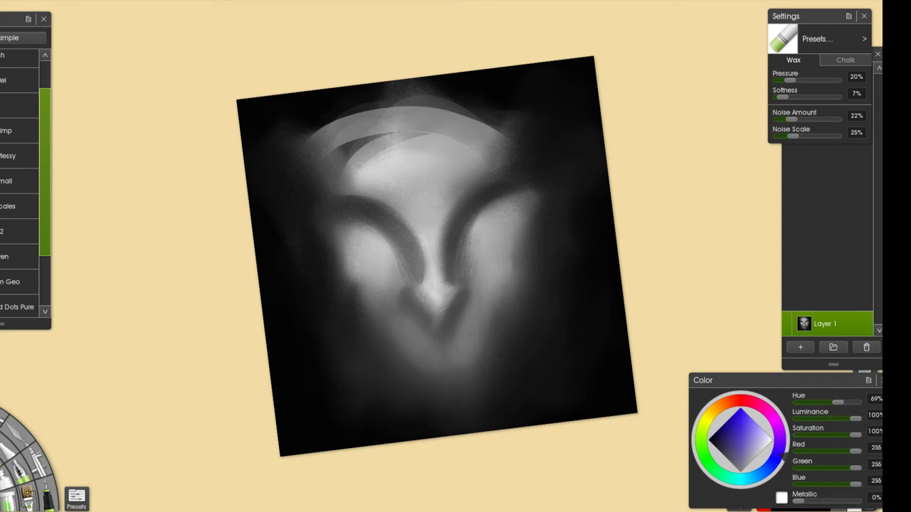
# - Define the outer edges of the cheeks and jaw with near-black wax strokes sampled from the background
pyautogui.keyDown('alt'); pyautogui.click(593, 326); pyautogui.keyUp('alt')
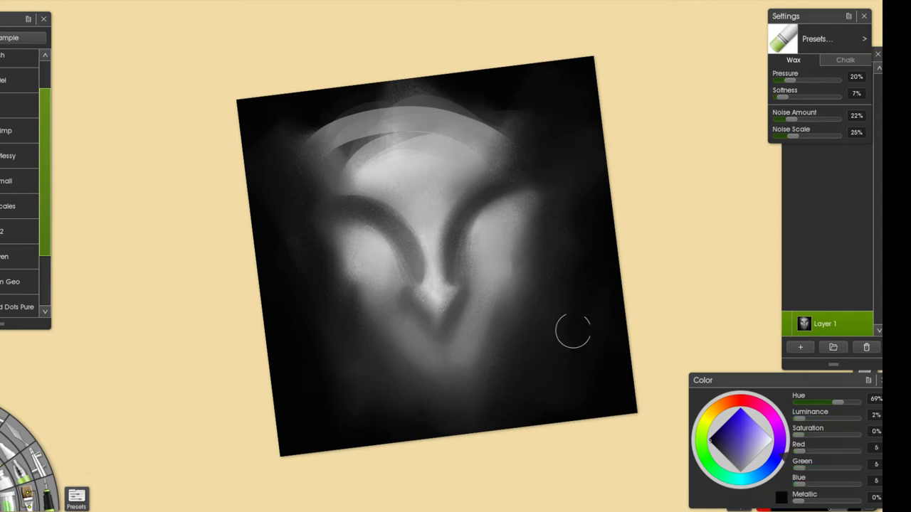
pyautogui.moveTo(523, 314); pyautogui.dragTo(534, 273)
pyautogui.moveTo(347, 272); pyautogui.dragTo(345, 293)
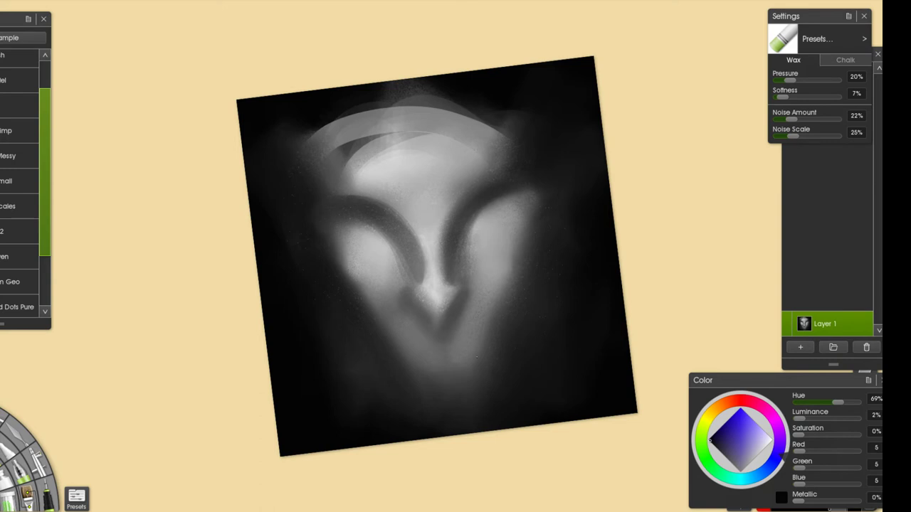
# - Paint near-black ink pen strokes over both eye areas under the brow curves, undoing the unwanted ones
pyautogui.click(48, 496)
pyautogui.keyDown('alt'); pyautogui.click(329, 292); pyautogui.keyUp('alt')
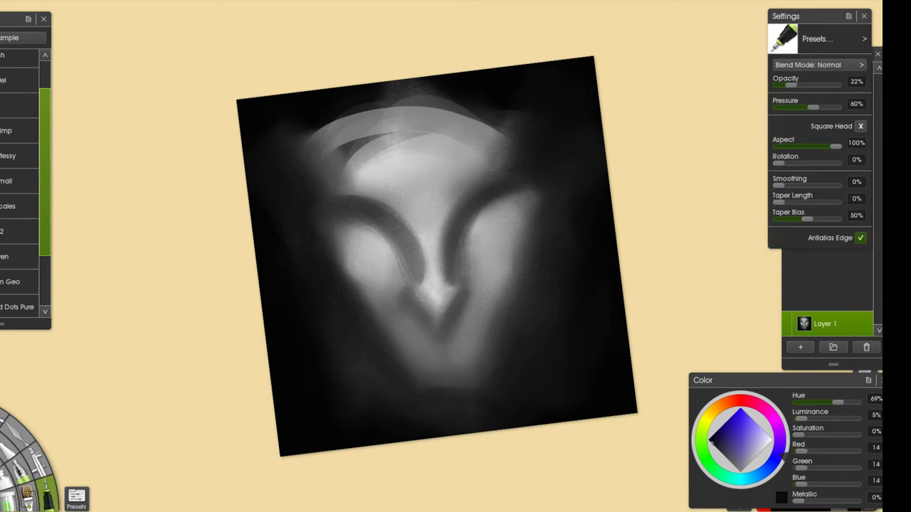
pyautogui.moveTo(594, 56); pyautogui.dragTo(609, 69)
pyautogui.moveTo(464, 233); pyautogui.dragTo(518, 208)
pyautogui.moveTo(467, 238); pyautogui.dragTo(537, 202)
pyautogui.moveTo(342, 227); pyautogui.dragTo(407, 248)
pyautogui.hotkey('ctrl', 'z')
pyautogui.moveTo(465, 240)
pyautogui.mouseDown()
pyautogui.moveTo(536, 224)
pyautogui.moveTo(535, 214)
pyautogui.mouseUp()
pyautogui.hotkey('ctrl', 'z')
pyautogui.moveTo(373, 218); pyautogui.dragTo(407, 240)
pyautogui.hotkey('ctrl', 'z')
pyautogui.moveTo(337, 226); pyautogui.dragTo(351, 222)
pyautogui.hotkey('ctrl', 'z')
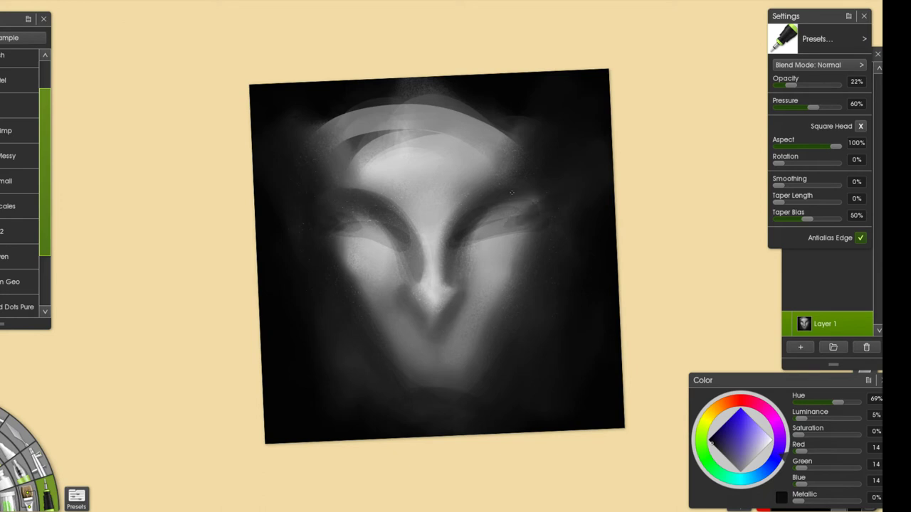
# - Retouch the outer corner of the right eye and blend the shading of both eyes with the palette knife
pyautogui.moveTo(535, 207)
pyautogui.mouseDown()
pyautogui.moveTo(514, 222)
pyautogui.moveTo(525, 202)
pyautogui.mouseUp()
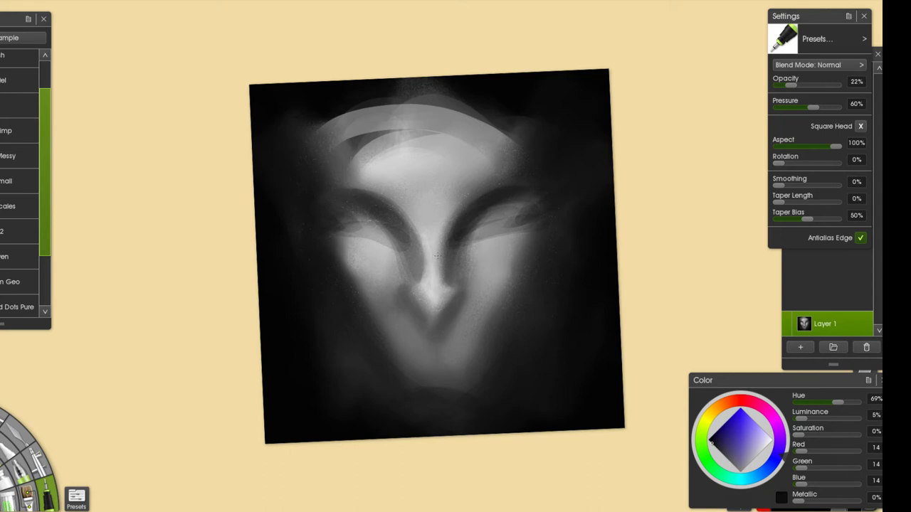
pyautogui.press('k')
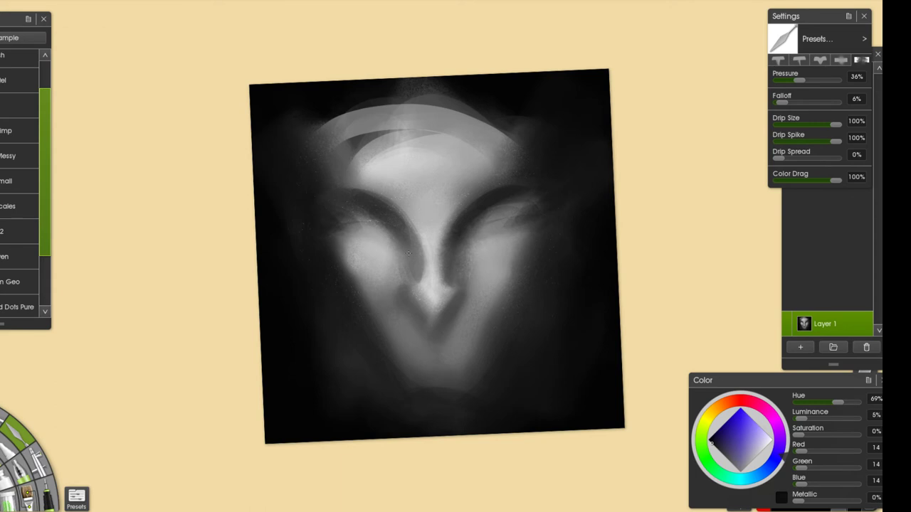
# - Outline both sides of the pointed nose tip with dark grey ink pen strokes sampled from the painting
pyautogui.moveTo(577, 298); pyautogui.dragTo(550, 305)
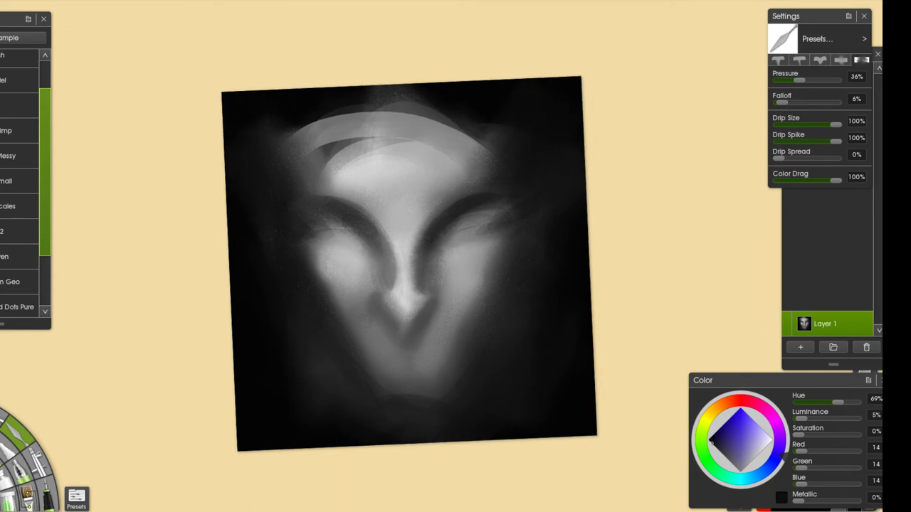
pyautogui.press('i')
pyautogui.keyDown('alt'); pyautogui.click(426, 310); pyautogui.keyUp('alt')
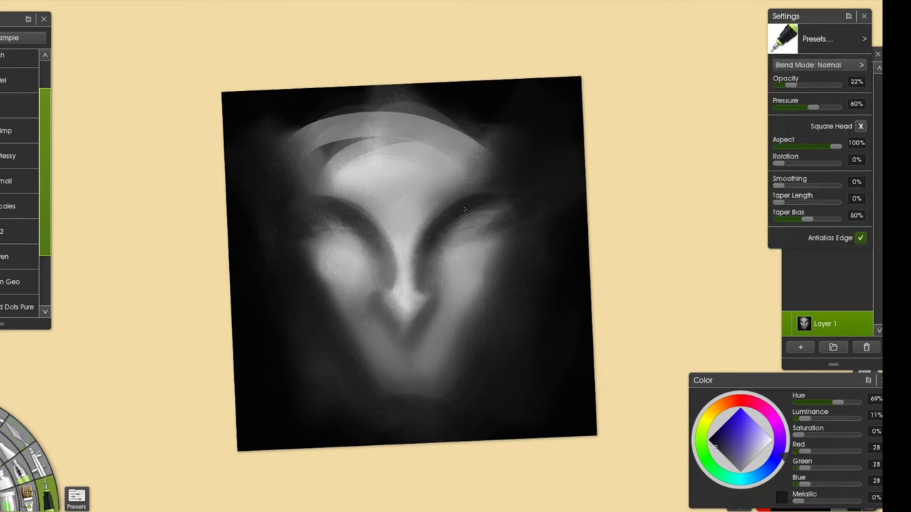
pyautogui.moveTo(430, 295); pyautogui.dragTo(408, 328)
pyautogui.hotkey('ctrl', 'z')
pyautogui.moveTo(425, 297); pyautogui.dragTo(401, 323)
pyautogui.hotkey('ctrl', 'z')
pyautogui.moveTo(380, 292); pyautogui.dragTo(400, 324)
pyautogui.moveTo(423, 292); pyautogui.dragTo(410, 317)
# - Deepen the inner edges of both brow curves along the nose bridge with dark grey ink pen strokes
pyautogui.moveTo(424, 291)
pyautogui.mouseDown()
pyautogui.moveTo(405, 323)
pyautogui.moveTo(415, 257)
pyautogui.moveTo(448, 207)
pyautogui.mouseUp()
pyautogui.hotkey('ctrl', 'z')
pyautogui.moveTo(412, 276); pyautogui.dragTo(443, 207)
pyautogui.moveTo(352, 202); pyautogui.dragTo(387, 249)
pyautogui.moveTo(355, 204); pyautogui.dragTo(393, 257)
pyautogui.moveTo(365, 208); pyautogui.dragTo(395, 286)
pyautogui.moveTo(383, 227); pyautogui.dragTo(392, 293)
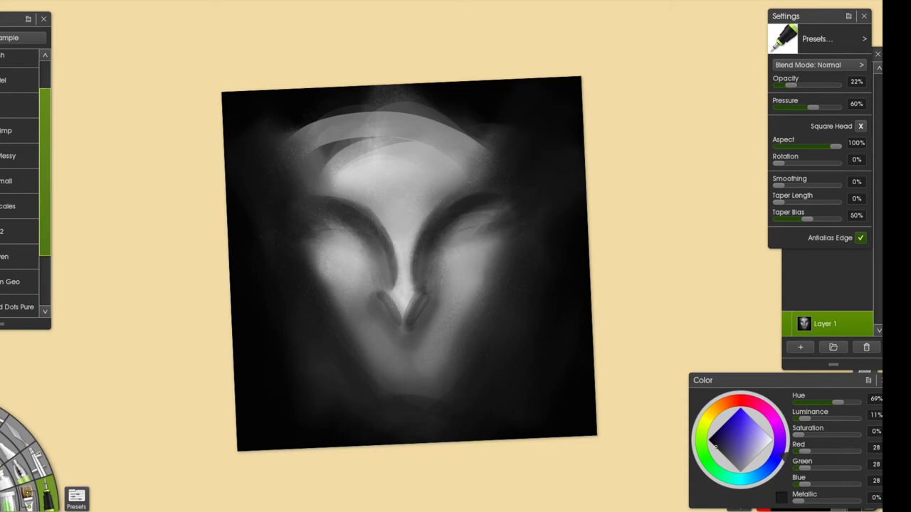
pyautogui.moveTo(421, 233); pyautogui.dragTo(410, 284)
pyautogui.moveTo(429, 214); pyautogui.dragTo(418, 229)
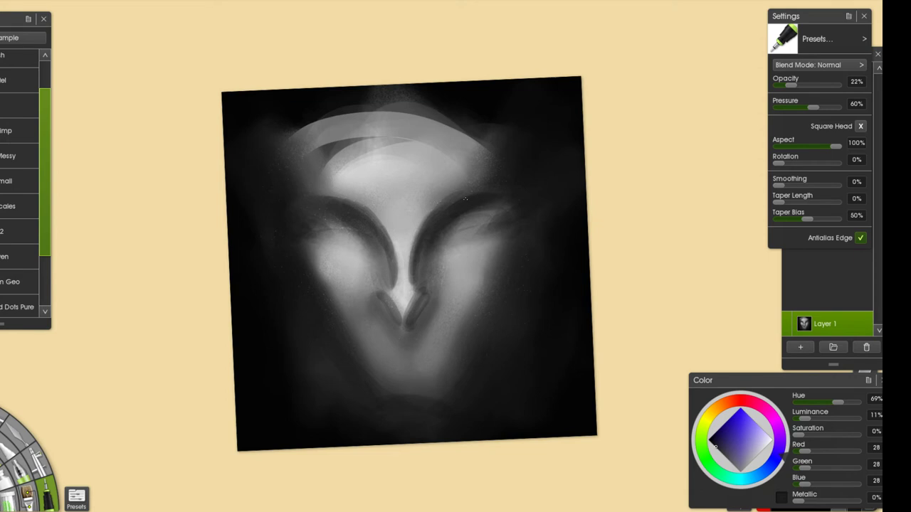
pyautogui.moveTo(412, 273); pyautogui.dragTo(420, 296)
pyautogui.moveTo(366, 211)
pyautogui.mouseDown()
pyautogui.moveTo(390, 242)
pyautogui.moveTo(392, 289)
pyautogui.mouseUp()
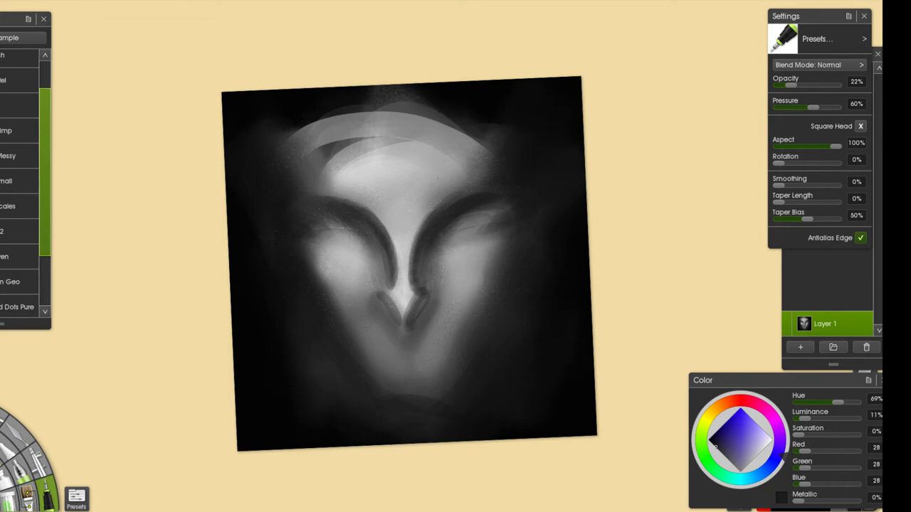
# - Paint a white ink pen highlight down the nose bridge and into the pointed nose tip
pyautogui.moveTo(754, 442); pyautogui.dragTo(799, 453)
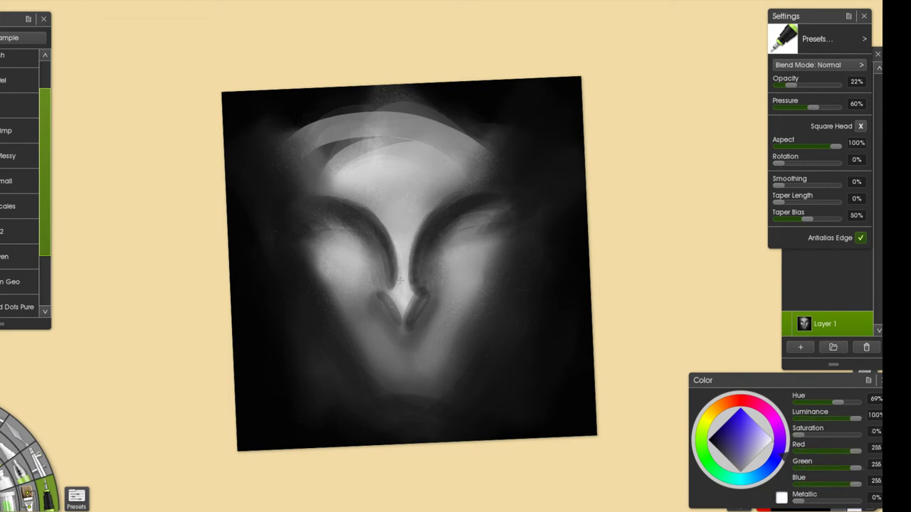
pyautogui.moveTo(412, 294)
pyautogui.mouseDown()
pyautogui.moveTo(405, 231)
pyautogui.moveTo(402, 283)
pyautogui.mouseUp()
pyautogui.moveTo(402, 227); pyautogui.dragTo(394, 298)
# - Paint a dark upper-lip band and a softer lower-lip band beneath the nose with sampled dark greys, undoing unwanted strokes
pyautogui.keyDown('alt'); pyautogui.click(384, 297); pyautogui.keyUp('alt')
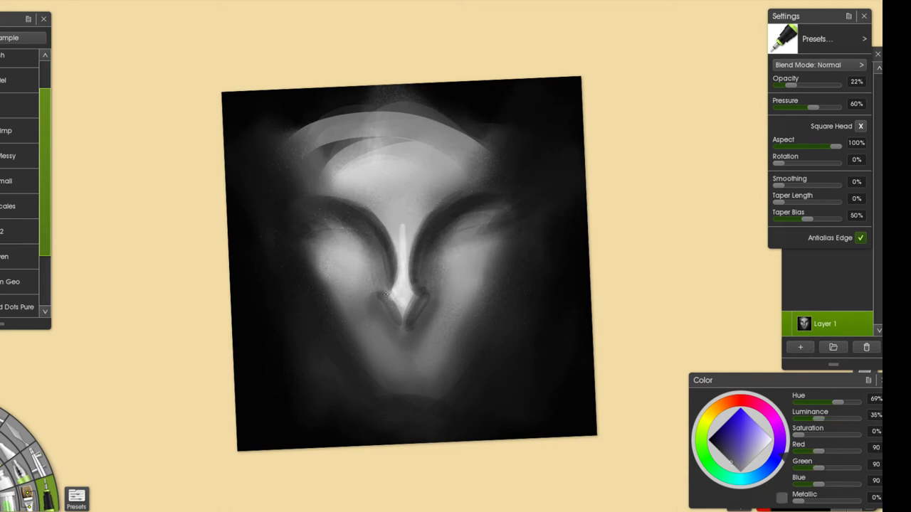
pyautogui.keyDown('alt'); pyautogui.click(383, 242); pyautogui.keyUp('alt')
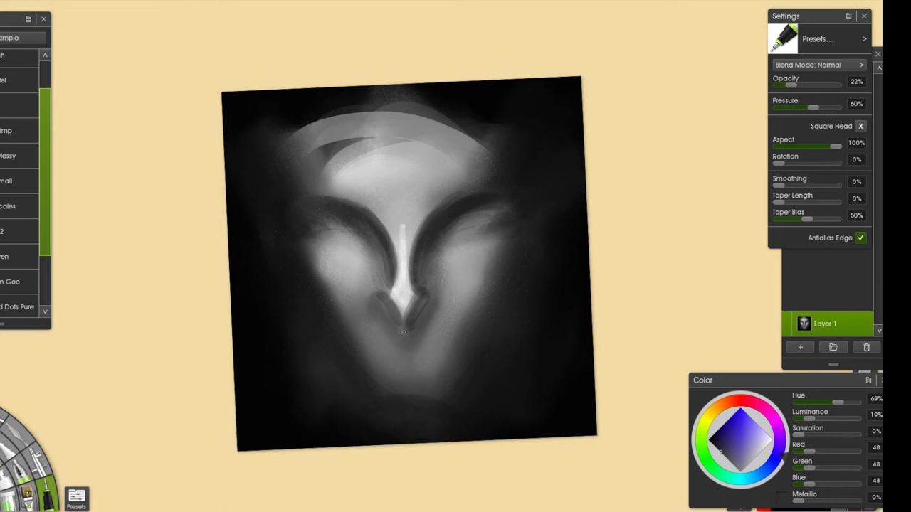
pyautogui.moveTo(387, 345)
pyautogui.mouseDown()
pyautogui.moveTo(421, 333)
pyautogui.moveTo(379, 344)
pyautogui.mouseUp()
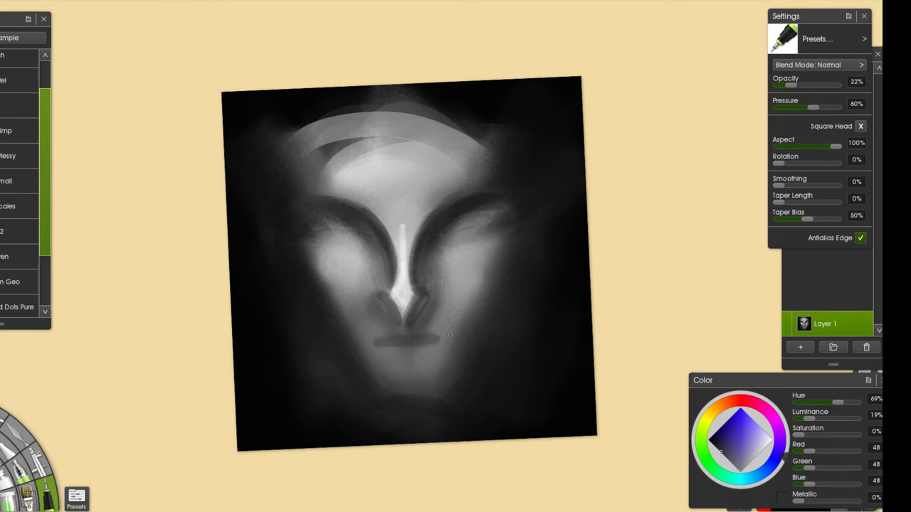
pyautogui.keyDown('alt'); pyautogui.click(473, 320); pyautogui.keyUp('alt')
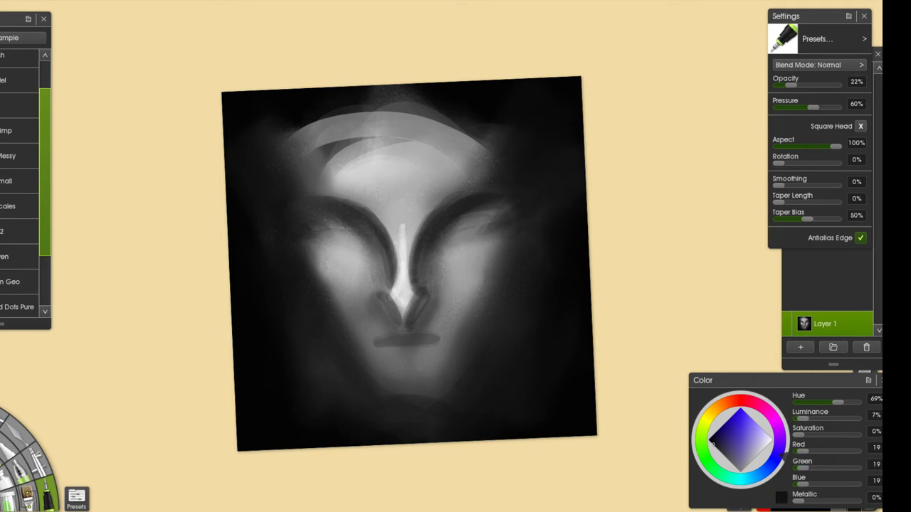
pyautogui.moveTo(391, 341); pyautogui.dragTo(446, 337)
pyautogui.hotkey('ctrl', 'z')
pyautogui.moveTo(360, 331)
pyautogui.mouseDown()
pyautogui.moveTo(404, 347)
pyautogui.moveTo(456, 328)
pyautogui.moveTo(462, 313)
pyautogui.mouseUp()
pyautogui.hotkey('ctrl', 'z')
pyautogui.hotkey('ctrl', 'z')
pyautogui.moveTo(373, 344); pyautogui.dragTo(446, 341)
pyautogui.moveTo(385, 364)
pyautogui.mouseDown()
pyautogui.moveTo(420, 351)
pyautogui.moveTo(436, 365)
pyautogui.mouseUp()
pyautogui.moveTo(436, 366); pyautogui.dragTo(384, 365)
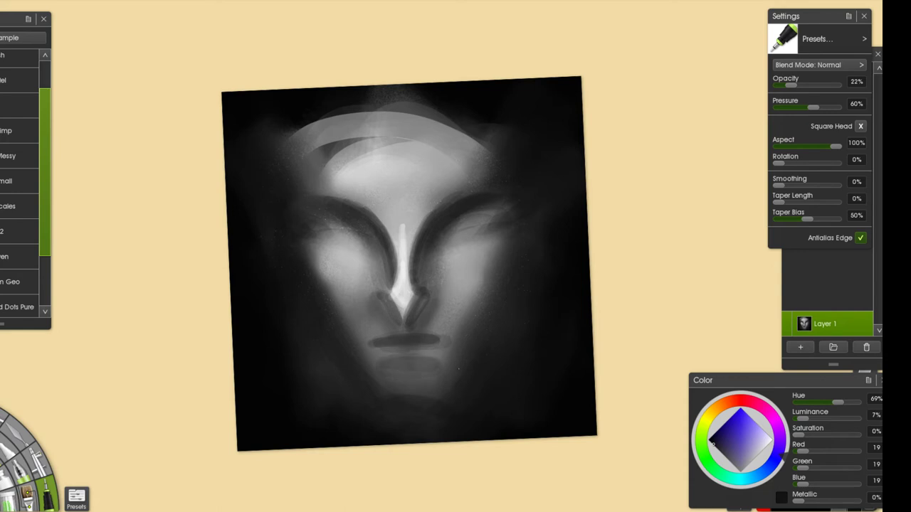
# - Dull the bright forehead with broad translucent strokes in a tone sampled from the painting
pyautogui.moveTo(517, 312); pyautogui.dragTo(493, 350)
pyautogui.keyDown('alt'); pyautogui.click(309, 188); pyautogui.keyUp('alt')
pyautogui.moveTo(313, 188)
pyautogui.mouseDown()
pyautogui.moveTo(392, 185)
pyautogui.moveTo(442, 212)
pyautogui.moveTo(393, 186)
pyautogui.moveTo(438, 203)
pyautogui.mouseUp()
pyautogui.hotkey('ctrl', 'z')
pyautogui.moveTo(366, 191)
pyautogui.mouseDown()
pyautogui.moveTo(437, 215)
pyautogui.moveTo(424, 185)
pyautogui.moveTo(367, 187)
pyautogui.moveTo(417, 178)
pyautogui.moveTo(427, 160)
pyautogui.moveTo(396, 192)
pyautogui.mouseUp()
# - Raise the ink pen opacity to 56% and sweep near-black, hair-like strokes diagonally across the forehead and left eye
pyautogui.keyDown('alt'); pyautogui.click(500, 237); pyautogui.keyUp('alt')
pyautogui.moveTo(798, 84); pyautogui.dragTo(810, 85)
pyautogui.moveTo(428, 168)
pyautogui.mouseDown()
pyautogui.moveTo(362, 161)
pyautogui.moveTo(320, 208)
pyautogui.mouseUp()
pyautogui.moveTo(301, 260); pyautogui.dragTo(297, 280)
pyautogui.moveTo(304, 289)
pyautogui.mouseDown()
pyautogui.moveTo(289, 330)
pyautogui.moveTo(342, 227)
pyautogui.mouseUp()
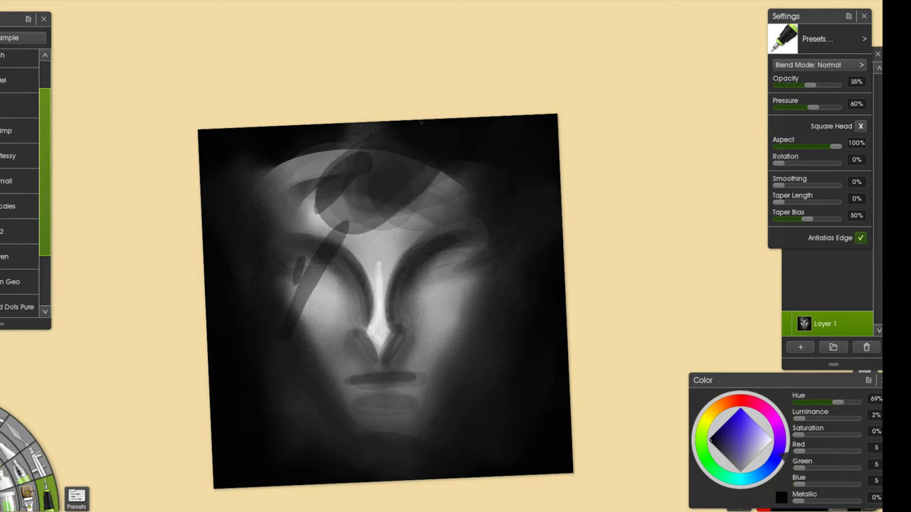
pyautogui.moveTo(390, 128)
pyautogui.mouseDown()
pyautogui.moveTo(362, 158)
pyautogui.moveTo(275, 334)
pyautogui.mouseUp()
pyautogui.hotkey('ctrl', 'z')
pyautogui.moveTo(337, 185); pyautogui.dragTo(279, 294)
pyautogui.moveTo(390, 128); pyautogui.dragTo(301, 236)
pyautogui.moveTo(343, 213); pyautogui.dragTo(277, 310)
pyautogui.moveTo(449, 158); pyautogui.dragTo(317, 277)
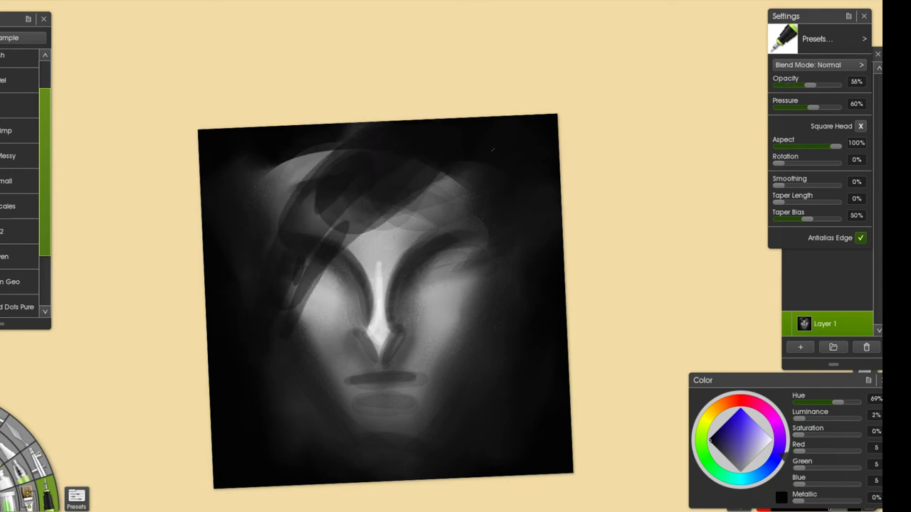
# - Sweep long dark grey ink pen strokes from above the forehead down the left side of the face like hair
pyautogui.keyDown('alt'); pyautogui.click(323, 181); pyautogui.keyUp('alt')
pyautogui.moveTo(350, 130)
pyautogui.mouseDown()
pyautogui.moveTo(294, 160)
pyautogui.moveTo(250, 208)
pyautogui.moveTo(237, 299)
pyautogui.mouseUp()
pyautogui.moveTo(237, 175); pyautogui.dragTo(235, 252)
pyautogui.hotkey('ctrl', 'z')
pyautogui.moveTo(282, 178); pyautogui.dragTo(248, 356)
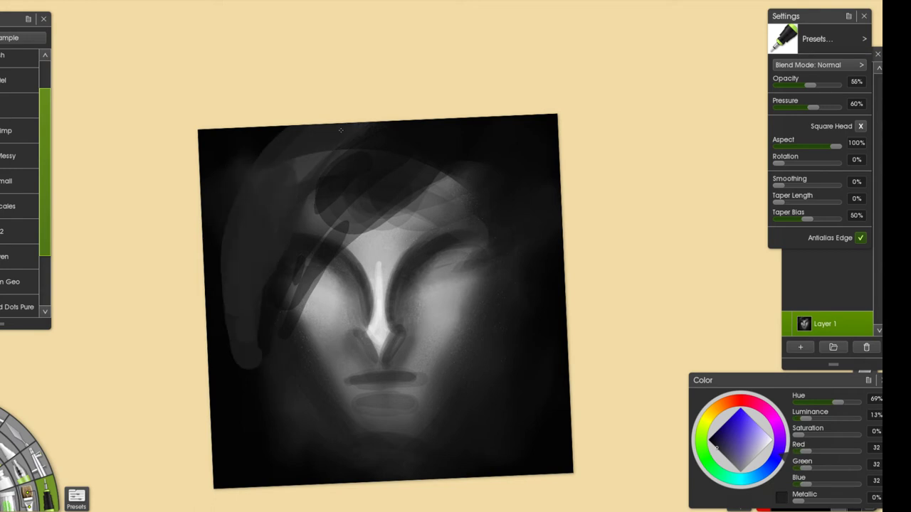
# - Set the colour to pure black and paint darker strands through the hair on the left side of the face
pyautogui.moveTo(805, 418); pyautogui.dragTo(790, 418)
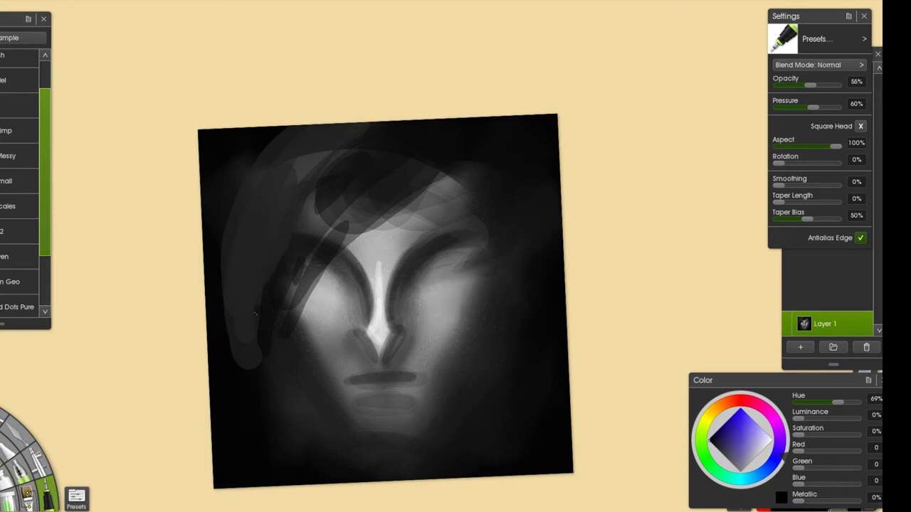
pyautogui.moveTo(310, 138); pyautogui.dragTo(252, 273)
pyautogui.moveTo(349, 134); pyautogui.dragTo(293, 213)
pyautogui.moveTo(335, 178); pyautogui.dragTo(274, 281)
pyautogui.moveTo(344, 201); pyautogui.dragTo(249, 336)
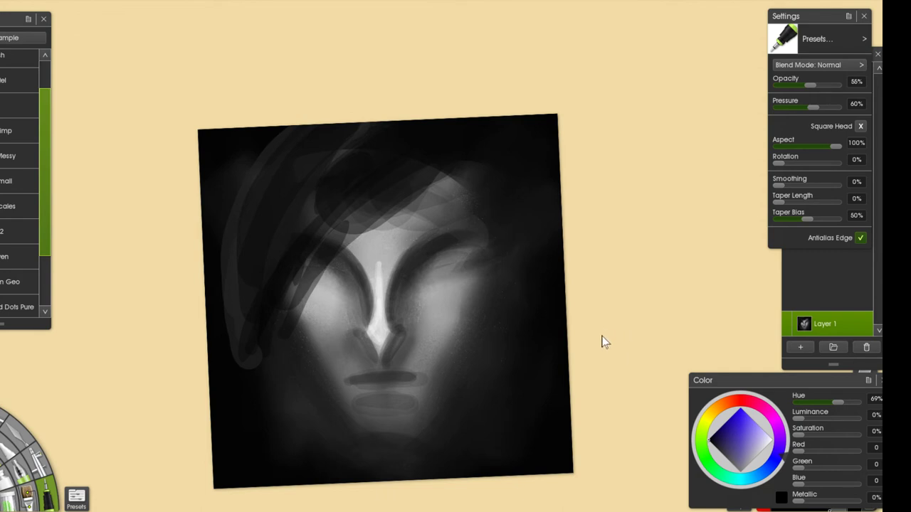
# - Cover both eye areas with large rounded near-black translucent shapes, undoing the misplaced ones on the right eye
pyautogui.keyDown('alt'); pyautogui.click(520, 288); pyautogui.keyUp('alt')
pyautogui.moveTo(517, 291)
pyautogui.mouseDown()
pyautogui.moveTo(477, 321)
pyautogui.moveTo(419, 306)
pyautogui.mouseUp()
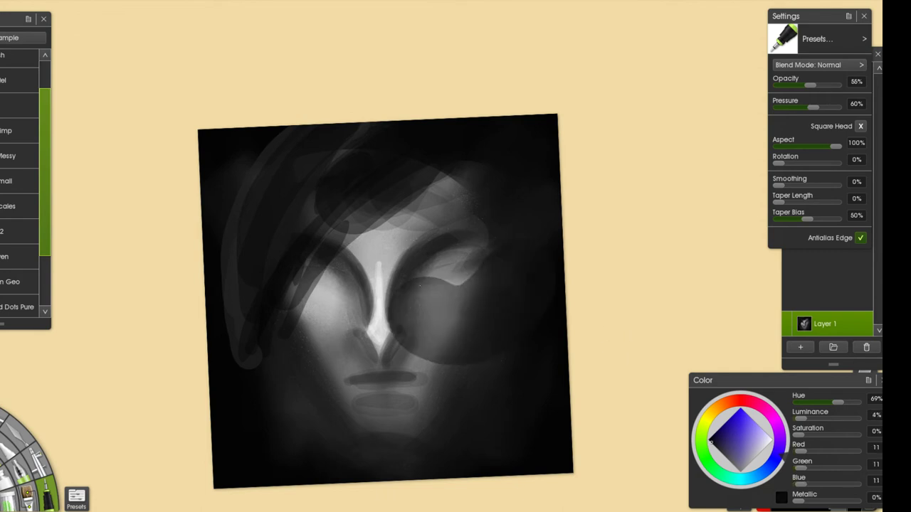
pyautogui.moveTo(554, 268)
pyautogui.mouseDown()
pyautogui.moveTo(500, 280)
pyautogui.moveTo(472, 317)
pyautogui.moveTo(413, 283)
pyautogui.moveTo(467, 220)
pyautogui.moveTo(392, 281)
pyautogui.mouseUp()
pyautogui.hotkey('ctrl', 'z')
pyautogui.hotkey('ctrl', 'z')
pyautogui.moveTo(310, 274)
pyautogui.mouseDown()
pyautogui.moveTo(319, 266)
pyautogui.moveTo(300, 306)
pyautogui.mouseUp()
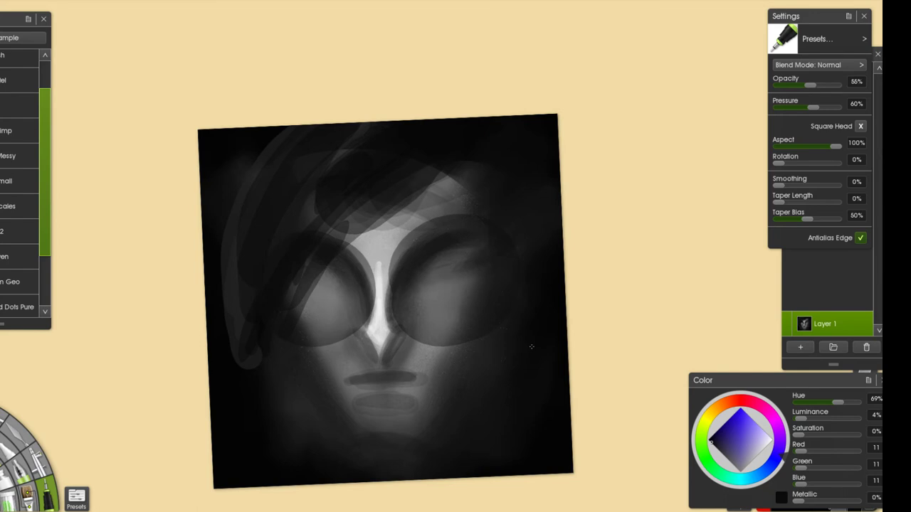
# - Extend both ends of the upper lip into upward-curving corners with dark grey ink pen strokes
pyautogui.moveTo(530, 345); pyautogui.dragTo(495, 347)
pyautogui.keyDown('alt'); pyautogui.click(480, 373); pyautogui.keyUp('alt')
pyautogui.moveTo(399, 385); pyautogui.dragTo(452, 365)
pyautogui.hotkey('ctrl', 'z')
pyautogui.hotkey('ctrl', 'z')
pyautogui.moveTo(393, 382); pyautogui.dragTo(427, 370)
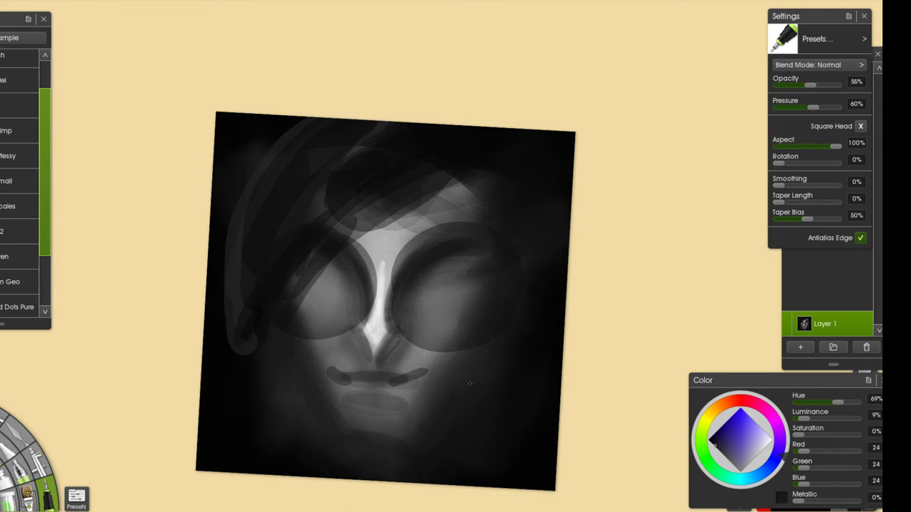
pyautogui.moveTo(330, 361)
pyautogui.mouseDown()
pyautogui.moveTo(370, 384)
pyautogui.moveTo(417, 375)
pyautogui.moveTo(346, 374)
pyautogui.mouseUp()
pyautogui.hotkey('ctrl', 'z')
pyautogui.scroll(-2, 460, 363)
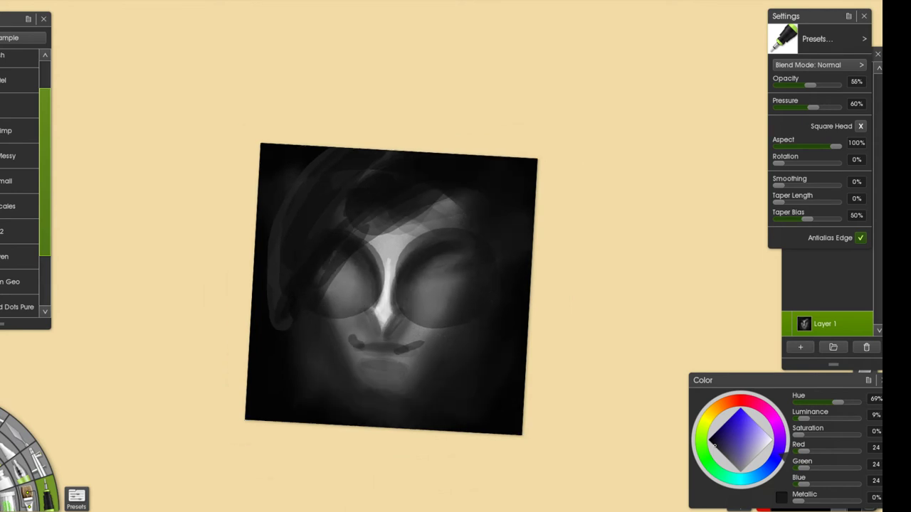
# - Widen the bright nose with near-white ink pen strokes sampled from its highlight, undoing unwanted ones
pyautogui.keyDown('alt'); pyautogui.click(387, 281); pyautogui.keyUp('alt')
pyautogui.moveTo(388, 267); pyautogui.dragTo(374, 300)
pyautogui.hotkey('ctrl', 'z')
pyautogui.moveTo(388, 269)
pyautogui.mouseDown()
pyautogui.moveTo(367, 297)
pyautogui.moveTo(383, 288)
pyautogui.moveTo(404, 306)
pyautogui.moveTo(390, 281)
pyautogui.moveTo(382, 313)
pyautogui.mouseUp()
pyautogui.hotkey('ctrl', 'z')
# - Turn the canvas upside down and build a rounded near-white shape around the bright nose
pyautogui.moveTo(392, 218)
pyautogui.mouseDown()
pyautogui.moveTo(458, 262)
pyautogui.moveTo(462, 301)
pyautogui.moveTo(431, 388)
pyautogui.moveTo(403, 418)
pyautogui.moveTo(447, 396)
pyautogui.mouseUp()
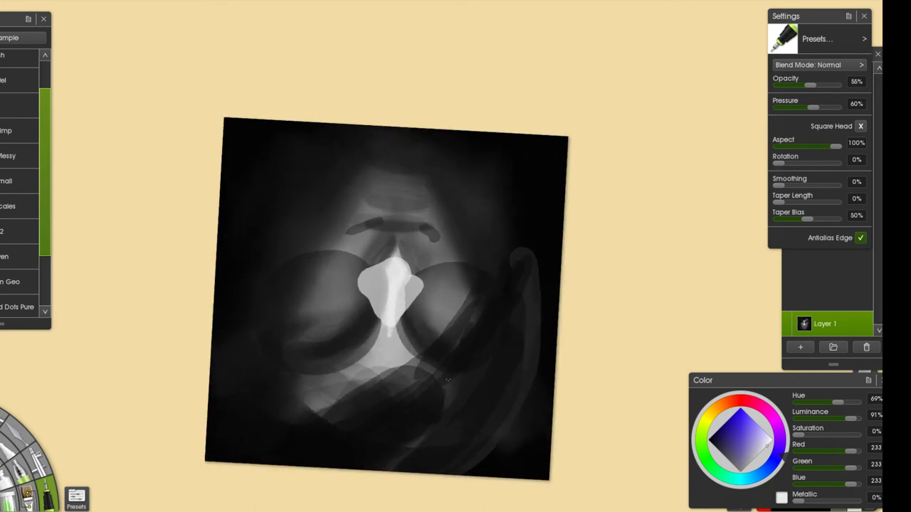
pyautogui.moveTo(383, 302)
pyautogui.mouseDown()
pyautogui.moveTo(375, 274)
pyautogui.moveTo(401, 274)
pyautogui.moveTo(366, 279)
pyautogui.moveTo(407, 266)
pyautogui.moveTo(390, 305)
pyautogui.moveTo(371, 288)
pyautogui.mouseUp()
pyautogui.hotkey('ctrl', 'z')
pyautogui.moveTo(451, 343); pyautogui.dragTo(463, 338)
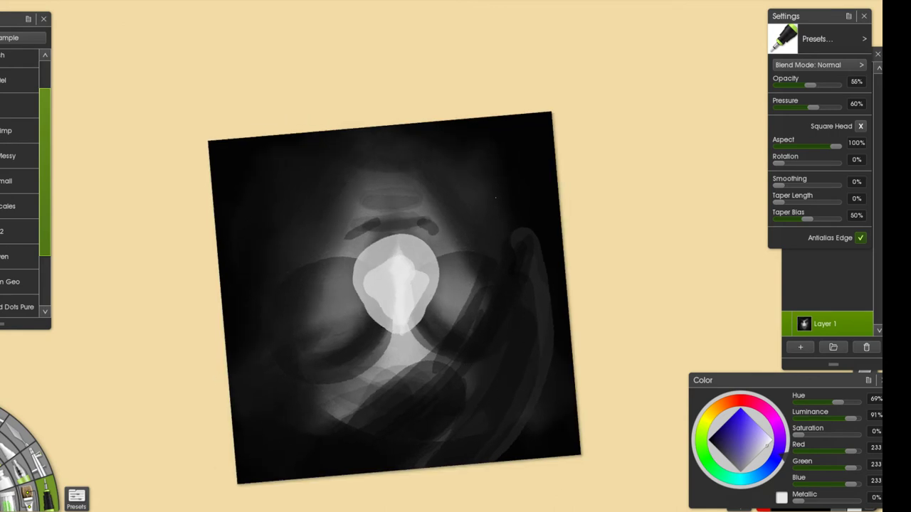
# - Carve a narrow cone above the bright central shape with near-black ink pen strokes on both sides, undoing unwanted ones
pyautogui.keyDown('alt'); pyautogui.click(510, 192); pyautogui.keyUp('alt')
pyautogui.moveTo(403, 175)
pyautogui.mouseDown()
pyautogui.moveTo(454, 212)
pyautogui.moveTo(469, 343)
pyautogui.moveTo(451, 362)
pyautogui.moveTo(306, 254)
pyautogui.moveTo(298, 339)
pyautogui.moveTo(284, 351)
pyautogui.mouseUp()
pyautogui.hotkey('ctrl', 'z')
pyautogui.hotkey('ctrl', 'z')
pyautogui.hotkey('ctrl', 'z')
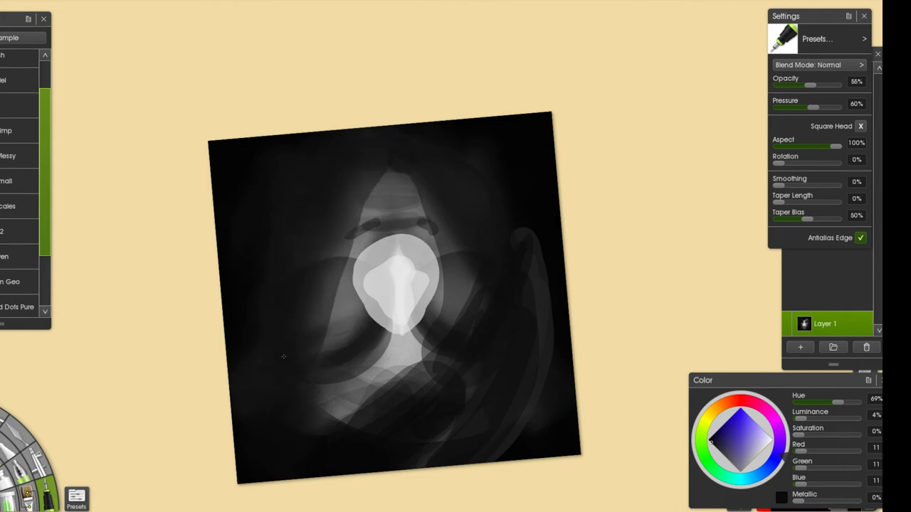
pyautogui.moveTo(330, 222); pyautogui.dragTo(450, 155)
pyautogui.moveTo(399, 173); pyautogui.dragTo(477, 326)
pyautogui.hotkey('ctrl', 'z')
pyautogui.moveTo(420, 187); pyautogui.dragTo(481, 312)
pyautogui.moveTo(366, 151)
pyautogui.mouseDown()
pyautogui.moveTo(289, 299)
pyautogui.moveTo(316, 241)
pyautogui.moveTo(283, 326)
pyautogui.mouseUp()
pyautogui.hotkey('ctrl', 'z')
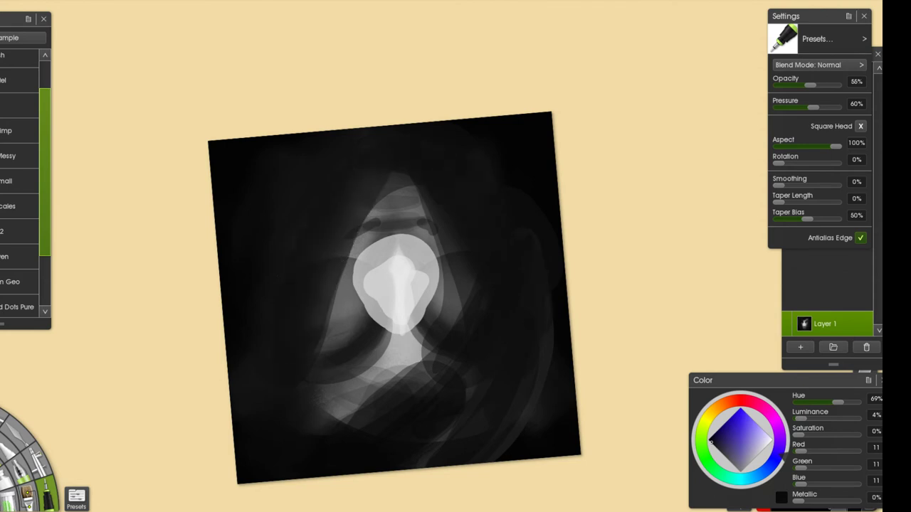
# - Darken the old eye and forehead areas below the bright central shape with broad near-black ink pen strokes
pyautogui.moveTo(331, 370); pyautogui.dragTo(424, 413)
pyautogui.hotkey('ctrl', 'z')
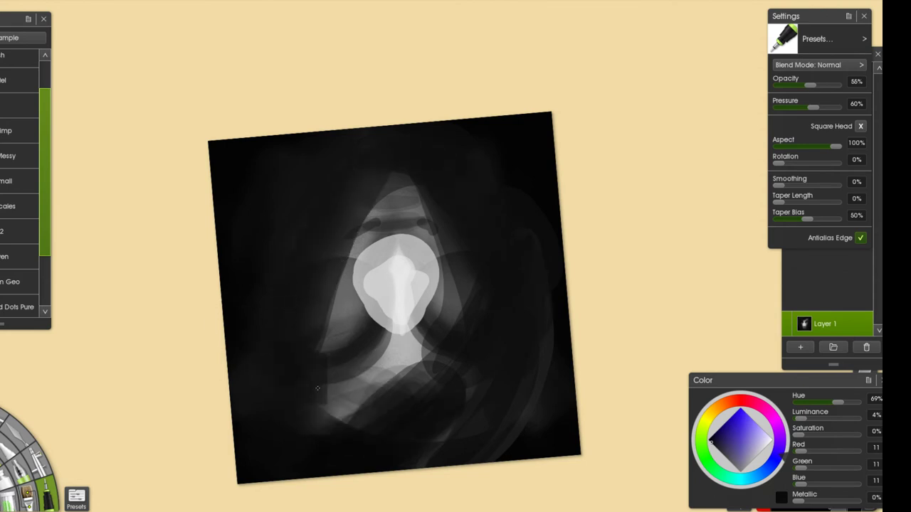
pyautogui.moveTo(331, 366); pyautogui.dragTo(441, 427)
pyautogui.moveTo(456, 388)
pyautogui.mouseDown()
pyautogui.moveTo(306, 370)
pyautogui.moveTo(303, 269)
pyautogui.mouseUp()
# - Paint a large rounded mid-grey wing on each side of the bright central shape, undoing unwanted strokes
pyautogui.keyDown('alt'); pyautogui.click(406, 342); pyautogui.keyUp('alt')
pyautogui.hotkey('ctrl', 'z')
pyautogui.keyDown('alt'); pyautogui.click(345, 315); pyautogui.keyUp('alt')
pyautogui.moveTo(309, 307)
pyautogui.mouseDown()
pyautogui.moveTo(355, 231)
pyautogui.moveTo(322, 297)
pyautogui.mouseUp()
pyautogui.hotkey('ctrl', 'z')
pyautogui.hotkey('ctrl', 'z')
pyautogui.moveTo(446, 223)
pyautogui.mouseDown()
pyautogui.moveTo(486, 246)
pyautogui.moveTo(473, 286)
pyautogui.moveTo(443, 226)
pyautogui.moveTo(485, 244)
pyautogui.moveTo(456, 238)
pyautogui.moveTo(442, 223)
pyautogui.moveTo(491, 266)
pyautogui.mouseUp()
pyautogui.hotkey('ctrl', 'z')
pyautogui.moveTo(353, 225); pyautogui.dragTo(294, 290)
pyautogui.hotkey('ctrl', 'z')
pyautogui.moveTo(321, 235)
pyautogui.mouseDown()
pyautogui.moveTo(330, 267)
pyautogui.moveTo(347, 225)
pyautogui.moveTo(307, 327)
pyautogui.moveTo(352, 224)
pyautogui.moveTo(309, 230)
pyautogui.mouseUp()
pyautogui.hotkey('ctrl', 'z')
pyautogui.moveTo(453, 213)
pyautogui.mouseDown()
pyautogui.moveTo(508, 269)
pyautogui.moveTo(494, 232)
pyautogui.moveTo(462, 313)
pyautogui.moveTo(528, 319)
pyautogui.mouseUp()
pyautogui.hotkey('ctrl', 'z')
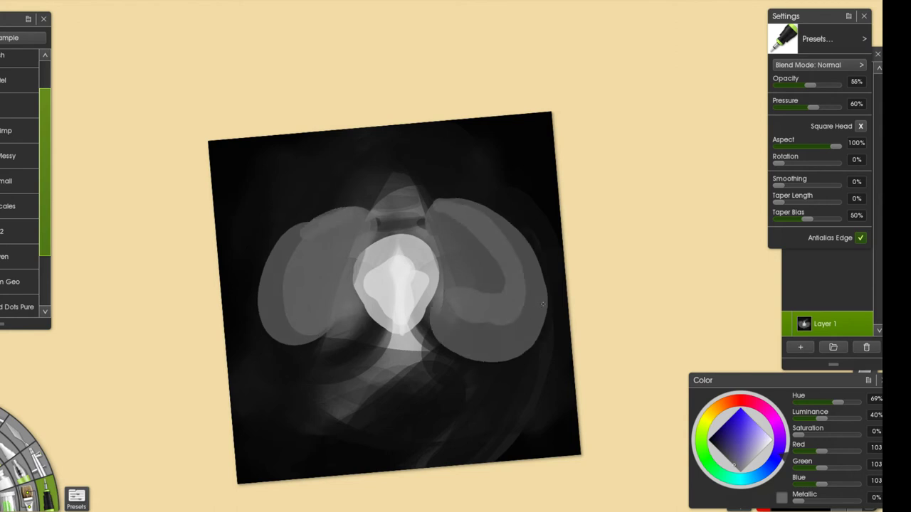
# - Soften the outer edges and inner tones of both grey wings with the palette knife
pyautogui.press('k')
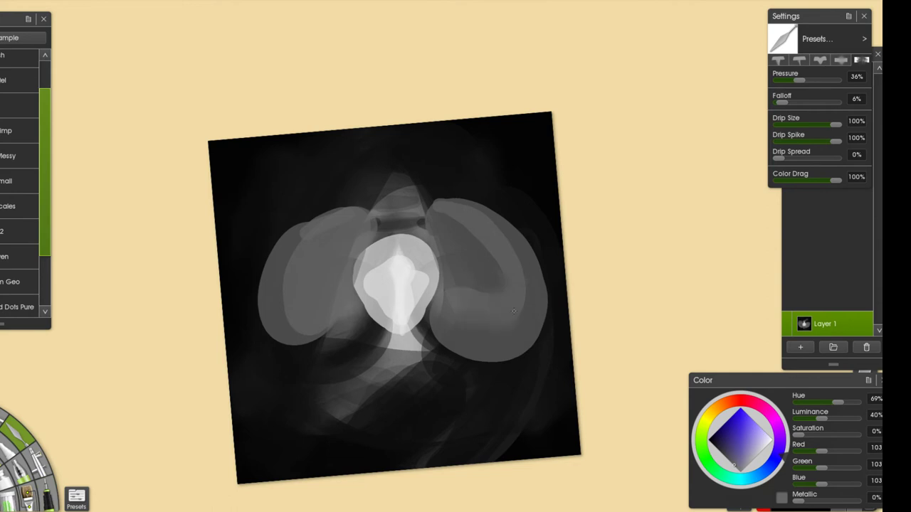
pyautogui.moveTo(504, 299); pyautogui.dragTo(490, 237)
pyautogui.moveTo(332, 213); pyautogui.dragTo(296, 238)
pyautogui.moveTo(310, 313); pyautogui.dragTo(322, 337)
pyautogui.moveTo(299, 226)
pyautogui.mouseDown()
pyautogui.moveTo(262, 313)
pyautogui.moveTo(279, 340)
pyautogui.mouseUp()
pyautogui.moveTo(445, 195)
pyautogui.mouseDown()
pyautogui.moveTo(524, 224)
pyautogui.moveTo(538, 274)
pyautogui.moveTo(527, 352)
pyautogui.moveTo(431, 336)
pyautogui.mouseUp()
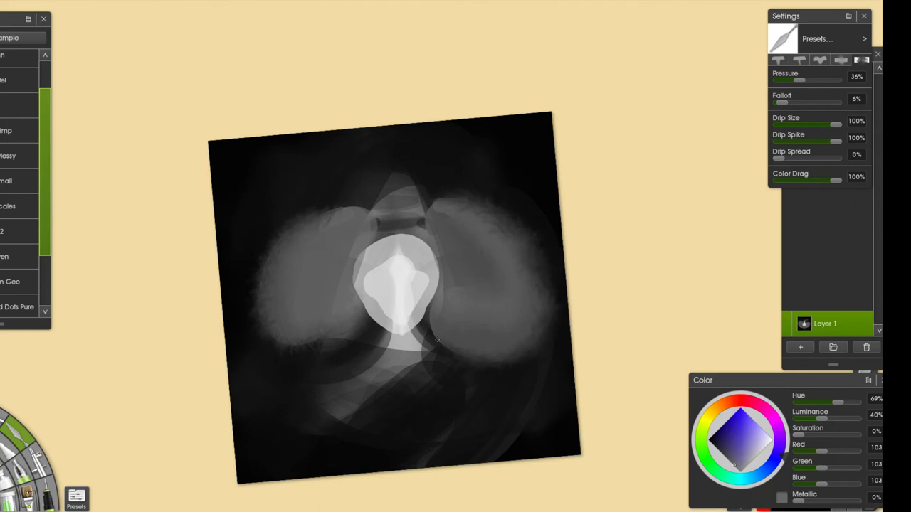
# - Blend the sides and lower end of the bright central shape into its surroundings with the palette knife
pyautogui.moveTo(377, 322)
pyautogui.mouseDown()
pyautogui.moveTo(315, 344)
pyautogui.moveTo(318, 318)
pyautogui.mouseUp()
pyautogui.moveTo(353, 284)
pyautogui.mouseDown()
pyautogui.moveTo(381, 330)
pyautogui.moveTo(357, 289)
pyautogui.mouseUp()
pyautogui.moveTo(426, 310); pyautogui.dragTo(440, 268)
pyautogui.moveTo(440, 267)
pyautogui.mouseDown()
pyautogui.moveTo(421, 326)
pyautogui.moveTo(410, 322)
pyautogui.mouseUp()
pyautogui.moveTo(365, 251)
pyautogui.mouseDown()
pyautogui.moveTo(352, 269)
pyautogui.moveTo(383, 325)
pyautogui.moveTo(419, 329)
pyautogui.moveTo(397, 349)
pyautogui.mouseUp()
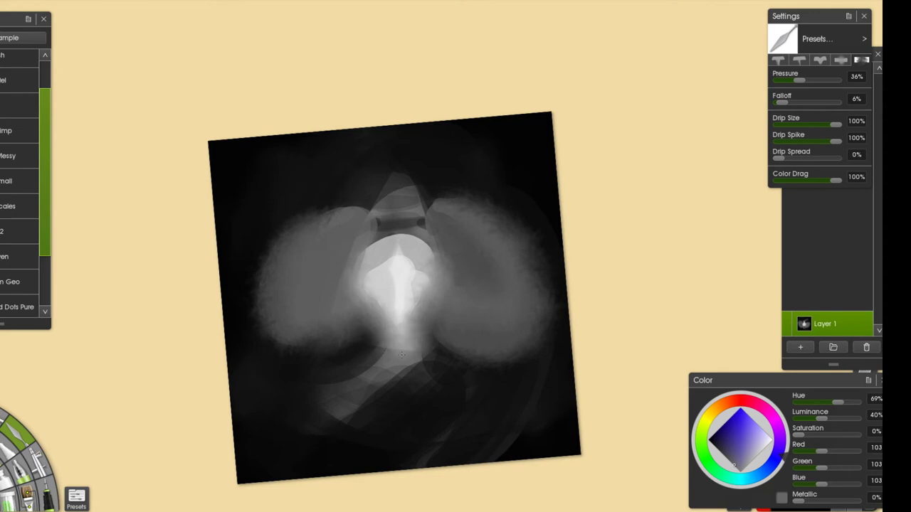
# - Enlarge the bright central shape downward and outward with grainy light wax crayon strokes in sampled tones
pyautogui.press('c')
pyautogui.keyDown('alt'); pyautogui.click(411, 310); pyautogui.keyUp('alt')
pyautogui.keyDown('alt'); pyautogui.click(400, 290); pyautogui.keyUp('alt')
pyautogui.moveTo(398, 265)
pyautogui.mouseDown()
pyautogui.moveTo(374, 331)
pyautogui.moveTo(405, 265)
pyautogui.moveTo(356, 341)
pyautogui.moveTo(347, 339)
pyautogui.moveTo(428, 402)
pyautogui.moveTo(462, 330)
pyautogui.moveTo(438, 377)
pyautogui.moveTo(431, 328)
pyautogui.moveTo(456, 299)
pyautogui.moveTo(434, 355)
pyautogui.moveTo(406, 349)
pyautogui.moveTo(425, 292)
pyautogui.moveTo(384, 387)
pyautogui.moveTo(353, 331)
pyautogui.moveTo(333, 327)
pyautogui.moveTo(346, 300)
pyautogui.mouseUp()
pyautogui.moveTo(436, 259); pyautogui.dragTo(455, 328)
pyautogui.keyDown('alt'); pyautogui.click(404, 313); pyautogui.keyUp('alt')
pyautogui.moveTo(390, 234)
pyautogui.mouseDown()
pyautogui.moveTo(347, 292)
pyautogui.moveTo(347, 310)
pyautogui.moveTo(321, 333)
pyautogui.moveTo(450, 286)
pyautogui.mouseUp()
pyautogui.keyDown('alt'); pyautogui.click(409, 283); pyautogui.keyUp('alt')
pyautogui.hotkey('ctrl', 'z')
pyautogui.moveTo(431, 252); pyautogui.dragTo(471, 313)
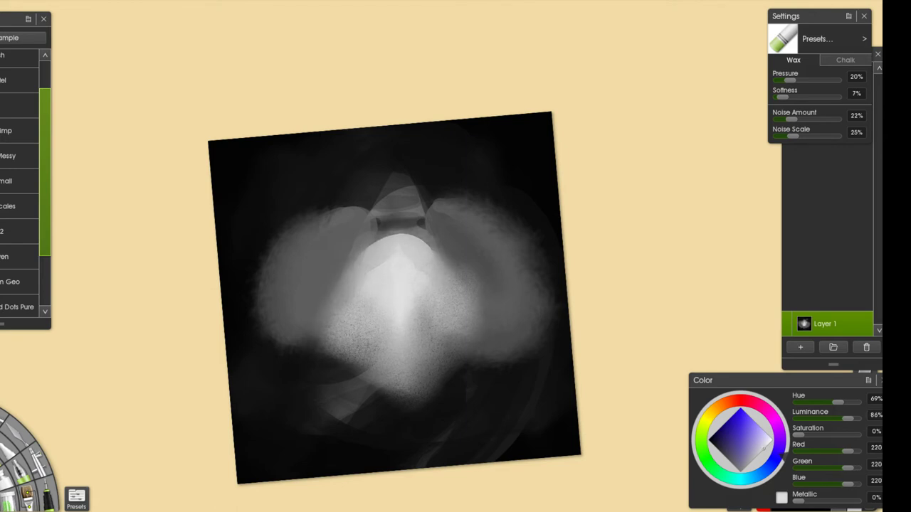
# - Trim the lower edges of the bright central shape with near-black wax crayon strokes
pyautogui.keyDown('alt'); pyautogui.click(404, 414); pyautogui.keyUp('alt')
pyautogui.moveTo(383, 378); pyautogui.dragTo(353, 393)
pyautogui.moveTo(420, 394)
pyautogui.mouseDown()
pyautogui.moveTo(383, 389)
pyautogui.moveTo(416, 386)
pyautogui.mouseUp()
pyautogui.moveTo(479, 354); pyautogui.dragTo(490, 349)
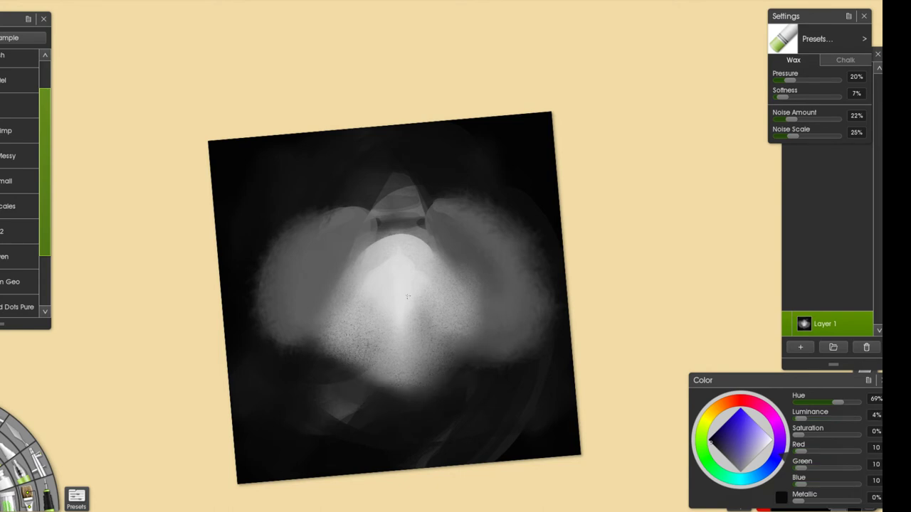
# - Touch up the central shape's upper edge and brush light grey wax crayon over both wings, undoing unwanted strokes
pyautogui.keyDown('alt'); pyautogui.click(399, 259); pyautogui.keyUp('alt')
pyautogui.keyDown('alt'); pyautogui.click(394, 237); pyautogui.keyUp('alt')
pyautogui.moveTo(391, 231); pyautogui.dragTo(401, 230)
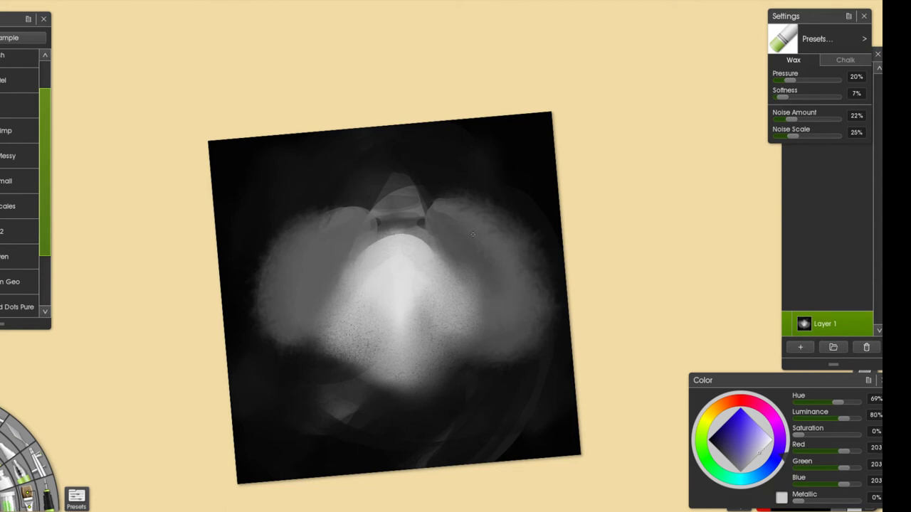
pyautogui.moveTo(342, 258); pyautogui.dragTo(287, 269)
pyautogui.hotkey('ctrl', 'z')
pyautogui.hotkey('ctrl', 'z')
pyautogui.hotkey('ctrl', 'z')
pyautogui.hotkey('ctrl', 'z')
pyautogui.moveTo(447, 255)
pyautogui.mouseDown()
pyautogui.moveTo(480, 272)
pyautogui.moveTo(536, 279)
pyautogui.mouseUp()
pyautogui.moveTo(345, 262); pyautogui.dragTo(301, 279)
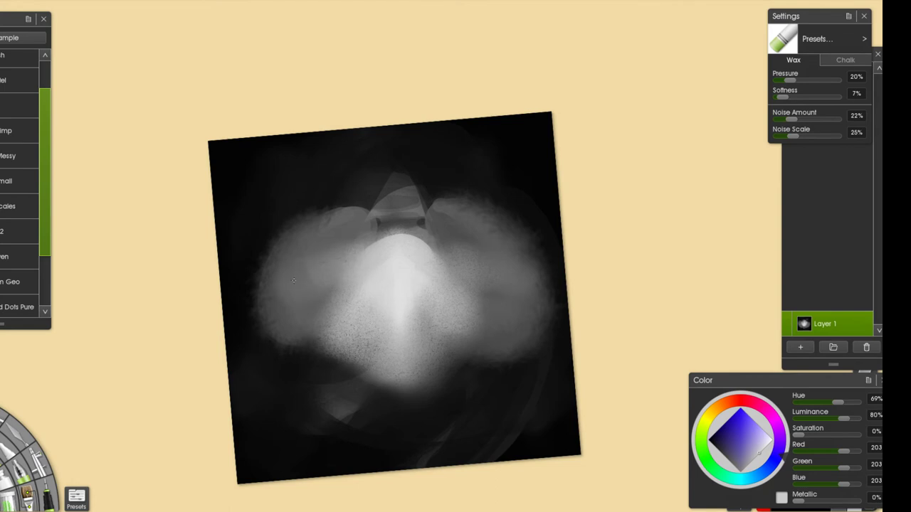
pyautogui.moveTo(317, 333); pyautogui.dragTo(321, 358)
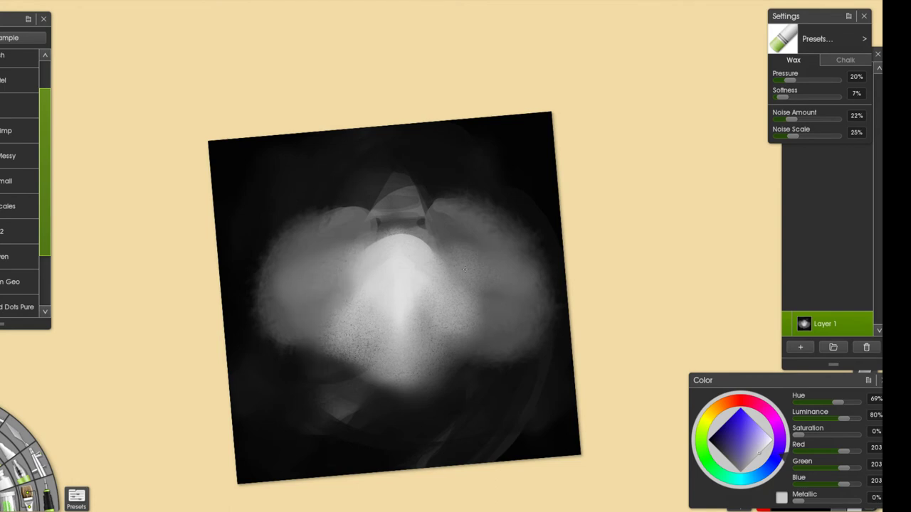
# - Separate the central shape from both wings with dark grey ink pen edge strokes and soften them with the palette knife
pyautogui.keyDown('alt'); pyautogui.click(512, 254); pyautogui.keyUp('alt')
pyautogui.moveTo(433, 253)
pyautogui.mouseDown()
pyautogui.moveTo(462, 289)
pyautogui.moveTo(453, 278)
pyautogui.mouseUp()
pyautogui.press('i')
pyautogui.moveTo(433, 205)
pyautogui.mouseDown()
pyautogui.moveTo(463, 293)
pyautogui.moveTo(459, 284)
pyautogui.moveTo(486, 314)
pyautogui.mouseUp()
pyautogui.hotkey('ctrl', 'z')
pyautogui.moveTo(358, 246); pyautogui.dragTo(326, 317)
pyautogui.hotkey('ctrl', 'z')
pyautogui.moveTo(365, 244); pyautogui.dragTo(312, 326)
pyautogui.press('k')
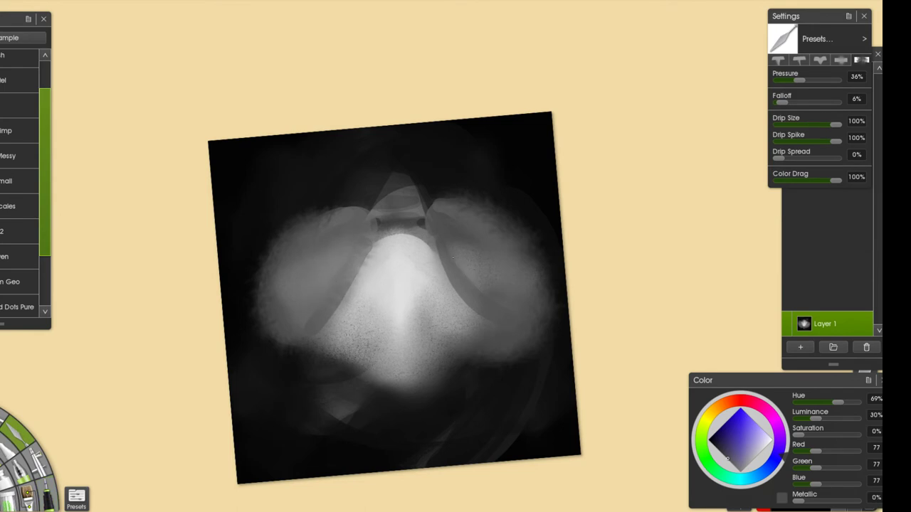
# - Add faint grey wax crayon haze to the dark areas below both wings
pyautogui.press('c')
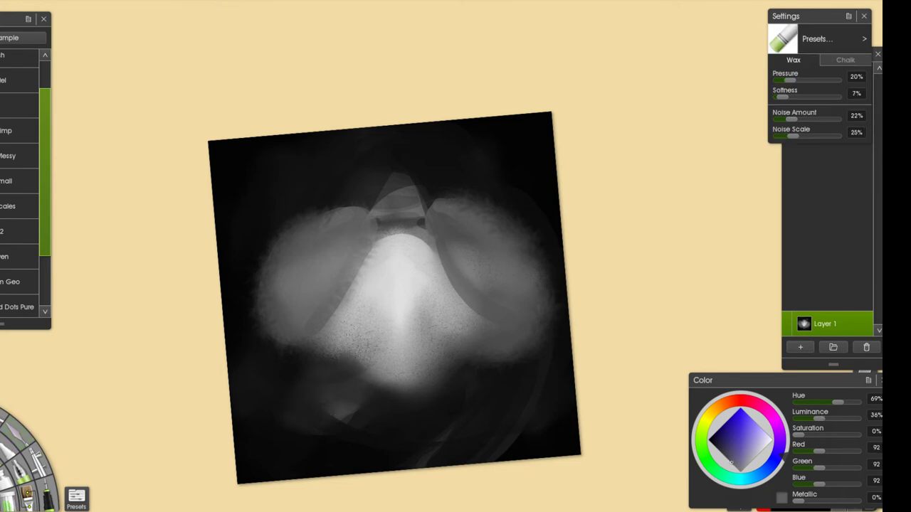
pyautogui.keyDown('alt'); pyautogui.click(356, 356); pyautogui.keyUp('alt')
pyautogui.moveTo(457, 372)
pyautogui.mouseDown()
pyautogui.moveTo(527, 431)
pyautogui.moveTo(482, 381)
pyautogui.mouseUp()
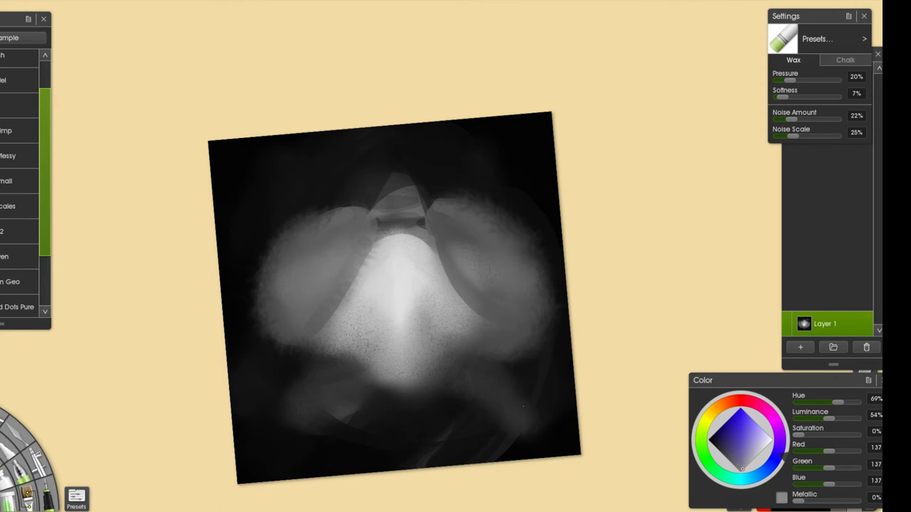
# - Retouch the haze and lower wing edges with wax crayon, sampling dark and mid greys from the painting
pyautogui.keyDown('alt'); pyautogui.click(513, 370); pyautogui.keyUp('alt')
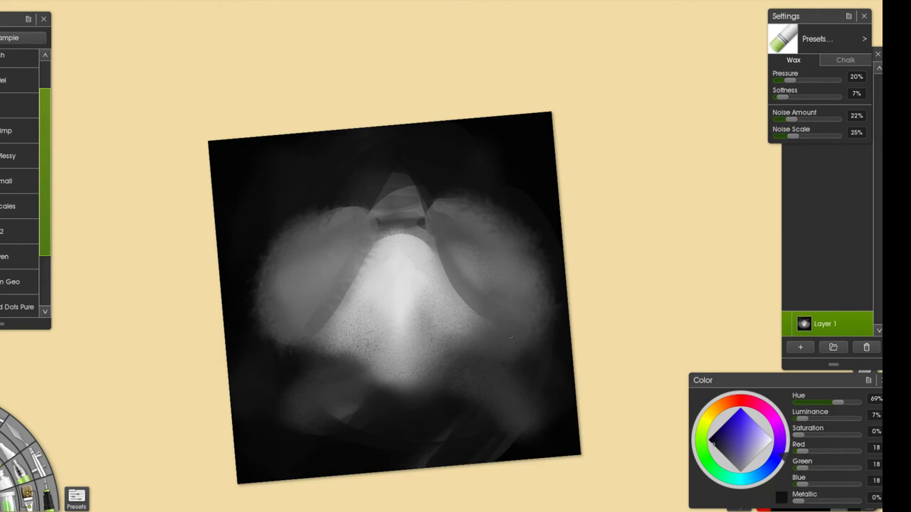
pyautogui.keyDown('alt'); pyautogui.click(516, 301); pyautogui.keyUp('alt')
pyautogui.keyDown('alt'); pyautogui.click(485, 349); pyautogui.keyUp('alt')
pyautogui.keyDown('alt'); pyautogui.click(427, 408); pyautogui.keyUp('alt')
pyautogui.keyDown('alt'); pyautogui.click(464, 375); pyautogui.keyUp('alt')
pyautogui.keyDown('alt'); pyautogui.click(340, 409); pyautogui.keyUp('alt')
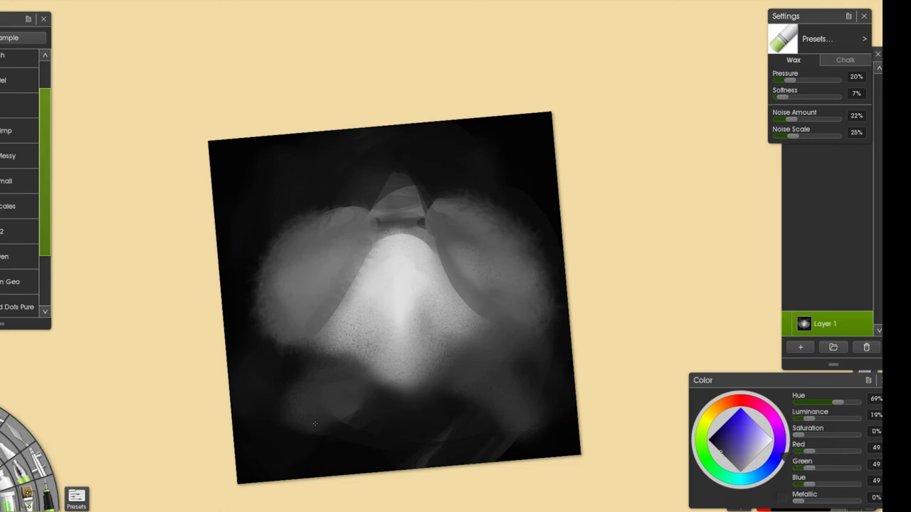
pyautogui.keyDown('alt'); pyautogui.click(309, 362); pyautogui.keyUp('alt')
pyautogui.moveTo(329, 347); pyautogui.dragTo(311, 360)
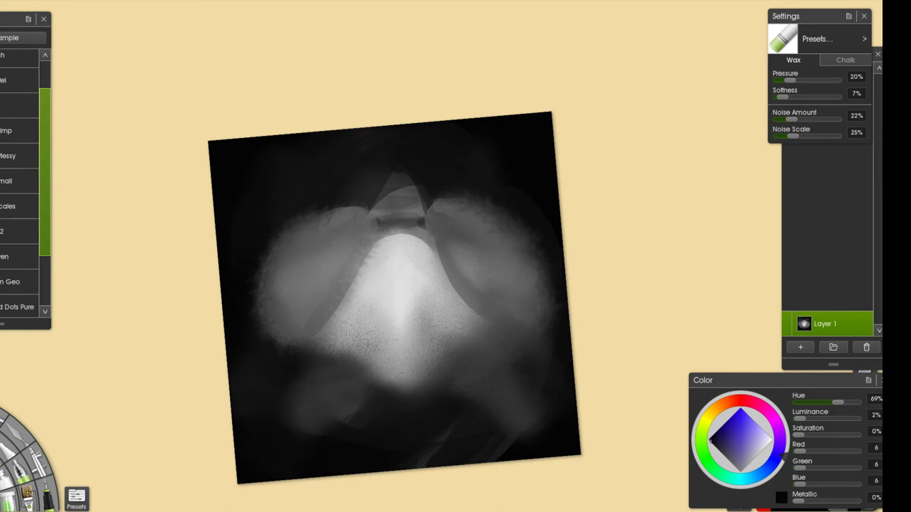
# - Retouch the haze patches below both wings and join them with a soft grey wax crayon band beneath the central shape
pyautogui.keyDown('alt'); pyautogui.click(323, 337); pyautogui.keyUp('alt')
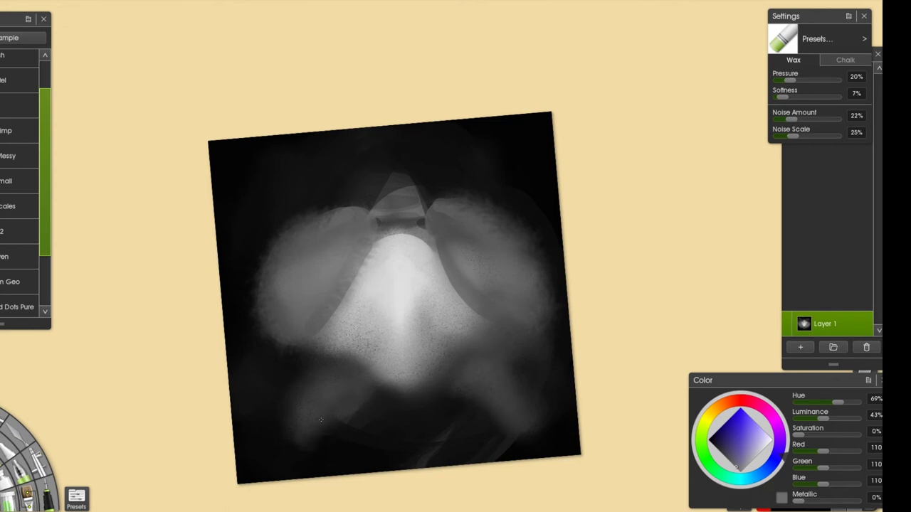
pyautogui.keyDown('alt'); pyautogui.click(316, 453); pyautogui.keyUp('alt')
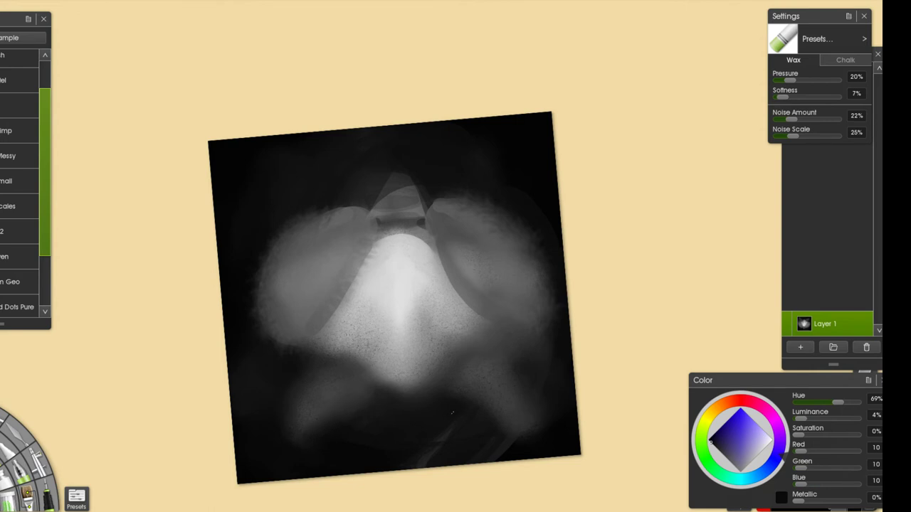
pyautogui.moveTo(424, 465); pyautogui.dragTo(465, 435)
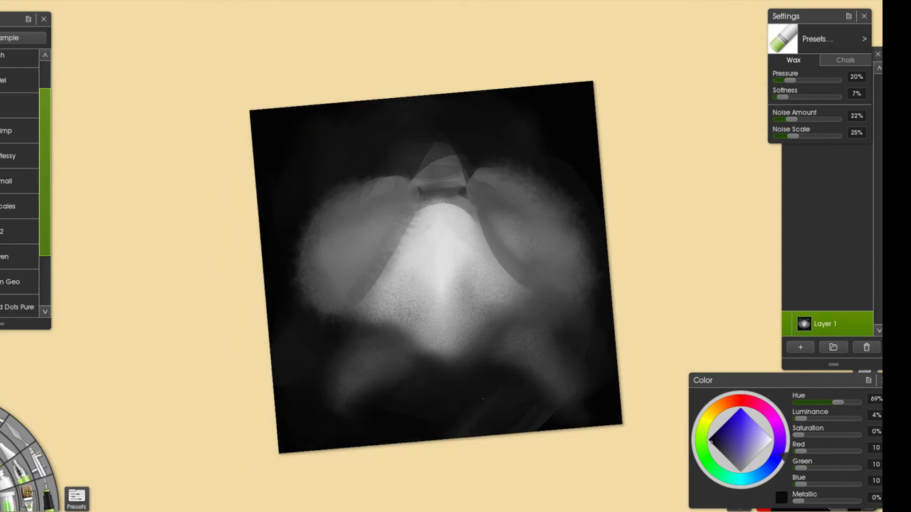
pyautogui.keyDown('alt'); pyautogui.click(428, 345); pyautogui.keyUp('alt')
pyautogui.moveTo(420, 381); pyautogui.dragTo(468, 378)
pyautogui.hotkey('ctrl', 'z')
pyautogui.moveTo(405, 378)
pyautogui.mouseDown()
pyautogui.moveTo(479, 379)
pyautogui.moveTo(500, 365)
pyautogui.mouseUp()
pyautogui.moveTo(415, 376)
pyautogui.mouseDown()
pyautogui.moveTo(461, 380)
pyautogui.moveTo(509, 368)
pyautogui.mouseUp()
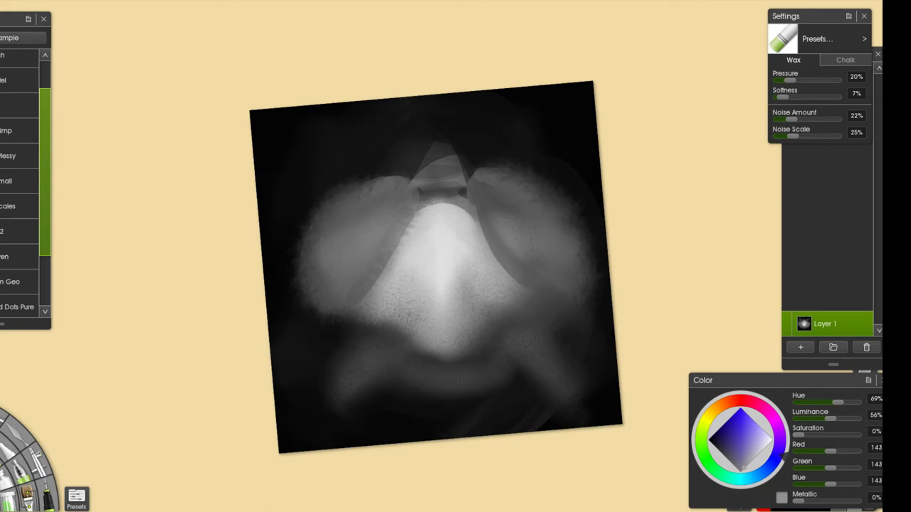
# - Darken the gap between the left wing's lower edge and the haze beneath it with sampled dark wax crayon
pyautogui.keyDown('alt'); pyautogui.click(334, 334); pyautogui.keyUp('alt')
pyautogui.moveTo(353, 311); pyautogui.dragTo(409, 333)
pyautogui.moveTo(350, 312); pyautogui.dragTo(387, 320)
# - Brighten the central shape's lower corners and its right edge with light grey wax crayon sampled from the painting
pyautogui.keyDown('alt'); pyautogui.click(385, 293); pyautogui.keyUp('alt')
pyautogui.keyDown('alt'); pyautogui.click(418, 262); pyautogui.keyUp('alt')
pyautogui.moveTo(366, 285)
pyautogui.mouseDown()
pyautogui.moveTo(402, 264)
pyautogui.moveTo(374, 279)
pyautogui.moveTo(420, 250)
pyautogui.moveTo(367, 292)
pyautogui.mouseUp()
pyautogui.moveTo(505, 281); pyautogui.dragTo(518, 293)
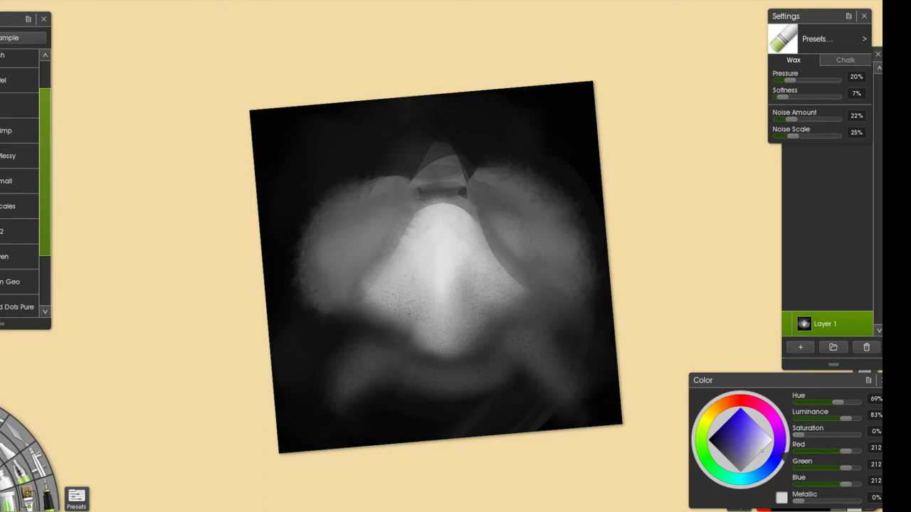
pyautogui.moveTo(498, 258); pyautogui.dragTo(529, 297)
pyautogui.keyDown('alt'); pyautogui.click(445, 253); pyautogui.keyUp('alt')
pyautogui.moveTo(488, 250); pyautogui.dragTo(530, 293)
pyautogui.moveTo(480, 241)
pyautogui.mouseDown()
pyautogui.moveTo(519, 282)
pyautogui.moveTo(505, 264)
pyautogui.mouseUp()
# - Cover the notched top of the central shape with light grey wax crayon, spreading it outward over the upper wing edges
pyautogui.moveTo(419, 211)
pyautogui.mouseDown()
pyautogui.moveTo(429, 200)
pyautogui.moveTo(479, 233)
pyautogui.mouseUp()
pyautogui.moveTo(418, 228)
pyautogui.mouseDown()
pyautogui.moveTo(454, 198)
pyautogui.moveTo(467, 212)
pyautogui.mouseUp()
pyautogui.moveTo(357, 183)
pyautogui.mouseDown()
pyautogui.moveTo(385, 227)
pyautogui.moveTo(448, 219)
pyautogui.mouseUp()
pyautogui.keyDown('alt'); pyautogui.click(407, 239); pyautogui.keyUp('alt')
pyautogui.keyDown('alt'); pyautogui.click(449, 242); pyautogui.keyUp('alt')
pyautogui.keyDown('alt'); pyautogui.click(442, 246); pyautogui.keyUp('alt')
pyautogui.moveTo(361, 207); pyautogui.dragTo(409, 212)
pyautogui.moveTo(493, 223); pyautogui.dragTo(521, 204)
pyautogui.moveTo(369, 208); pyautogui.dragTo(414, 216)
pyautogui.moveTo(497, 218); pyautogui.dragTo(544, 204)
pyautogui.moveTo(515, 207); pyautogui.dragTo(573, 205)
# - Build a broad light grey brow band across the top of both wings, undoing an unwanted stroke
pyautogui.keyDown('alt'); pyautogui.click(466, 254); pyautogui.keyUp('alt')
pyautogui.moveTo(371, 205)
pyautogui.mouseDown()
pyautogui.moveTo(415, 221)
pyautogui.moveTo(566, 199)
pyautogui.mouseUp()
pyautogui.hotkey('ctrl', 'z')
pyautogui.moveTo(390, 209); pyautogui.dragTo(567, 211)
pyautogui.moveTo(457, 226); pyautogui.dragTo(593, 183)
pyautogui.moveTo(491, 233); pyautogui.dragTo(569, 191)
pyautogui.moveTo(381, 206); pyautogui.dragTo(432, 241)
pyautogui.moveTo(431, 240); pyautogui.dragTo(517, 243)
# - Blend the bright central shape into the brow band and trim the band's upper edge with sampled near-black
pyautogui.keyDown('alt'); pyautogui.click(469, 265); pyautogui.keyUp('alt')
pyautogui.keyDown('alt'); pyautogui.click(470, 263); pyautogui.keyUp('alt')
pyautogui.moveTo(452, 250)
pyautogui.mouseDown()
pyautogui.moveTo(477, 248)
pyautogui.moveTo(475, 209)
pyautogui.mouseUp()
pyautogui.moveTo(399, 206); pyautogui.dragTo(408, 225)
pyautogui.moveTo(484, 227)
pyautogui.mouseDown()
pyautogui.moveTo(495, 213)
pyautogui.moveTo(439, 239)
pyautogui.moveTo(512, 218)
pyautogui.mouseUp()
pyautogui.moveTo(488, 258); pyautogui.dragTo(503, 244)
pyautogui.moveTo(513, 214); pyautogui.dragTo(530, 201)
pyautogui.moveTo(504, 249); pyautogui.dragTo(508, 236)
pyautogui.keyDown('alt'); pyautogui.click(491, 173); pyautogui.keyUp('alt')
pyautogui.moveTo(380, 192); pyautogui.dragTo(584, 164)
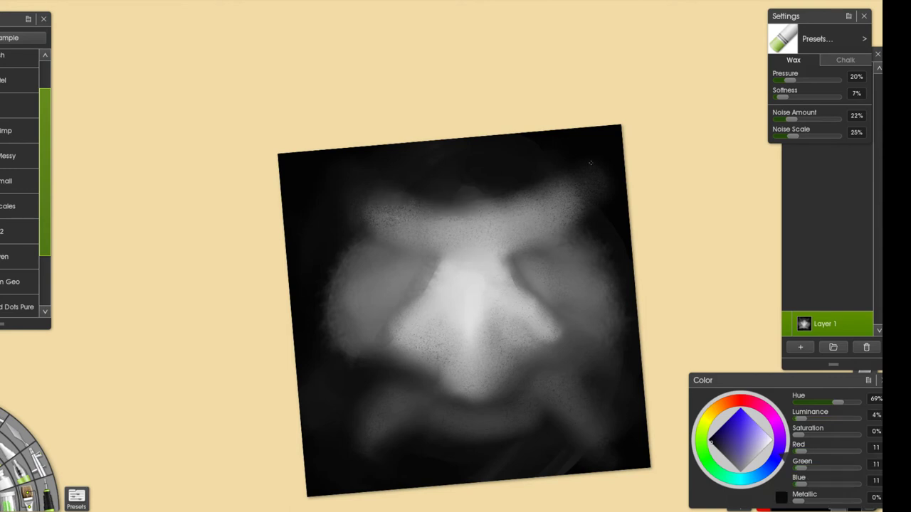
# - Shade dark eye sockets beneath the brow on both sides of the nose with dark wax crayon, undoing unwanted strokes
pyautogui.press('o')
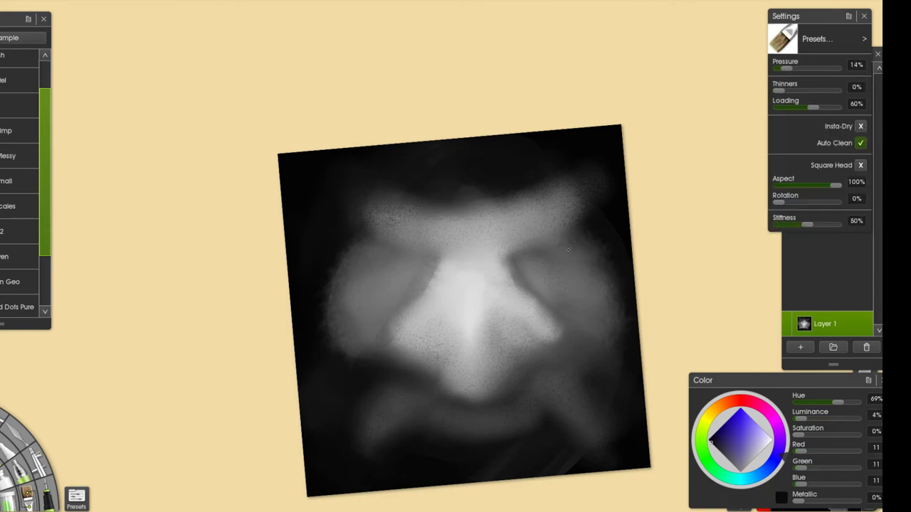
pyautogui.press('w')
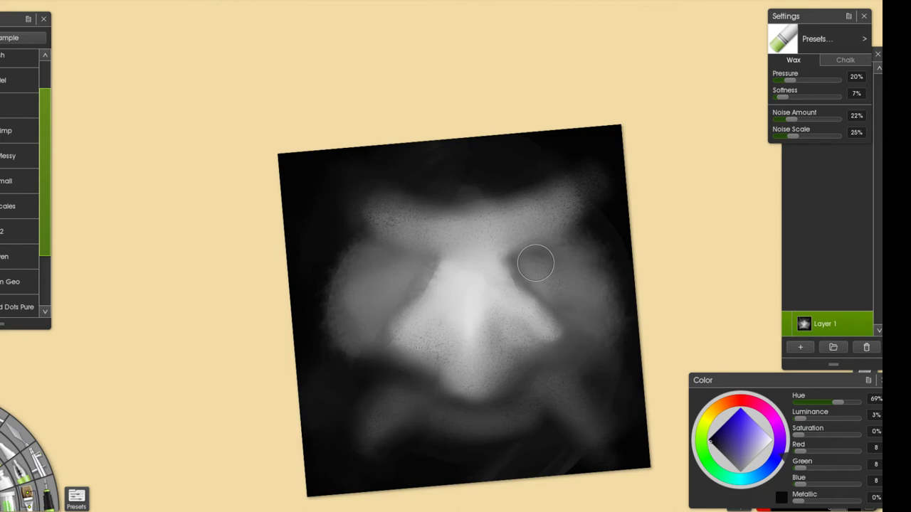
pyautogui.moveTo(509, 250)
pyautogui.mouseDown()
pyautogui.moveTo(525, 297)
pyautogui.moveTo(509, 276)
pyautogui.mouseUp()
pyautogui.moveTo(507, 256)
pyautogui.mouseDown()
pyautogui.moveTo(549, 236)
pyautogui.moveTo(541, 229)
pyautogui.moveTo(575, 281)
pyautogui.mouseUp()
pyautogui.hotkey('ctrl', 'z')
pyautogui.hotkey('ctrl', 'z')
pyautogui.moveTo(565, 243)
pyautogui.mouseDown()
pyautogui.moveTo(577, 284)
pyautogui.moveTo(546, 290)
pyautogui.moveTo(575, 306)
pyautogui.moveTo(595, 282)
pyautogui.moveTo(566, 295)
pyautogui.mouseUp()
pyautogui.hotkey('ctrl', 'z')
pyautogui.moveTo(424, 281)
pyautogui.mouseDown()
pyautogui.moveTo(381, 301)
pyautogui.moveTo(361, 291)
pyautogui.moveTo(393, 303)
pyautogui.mouseUp()
pyautogui.hotkey('ctrl', 'z')
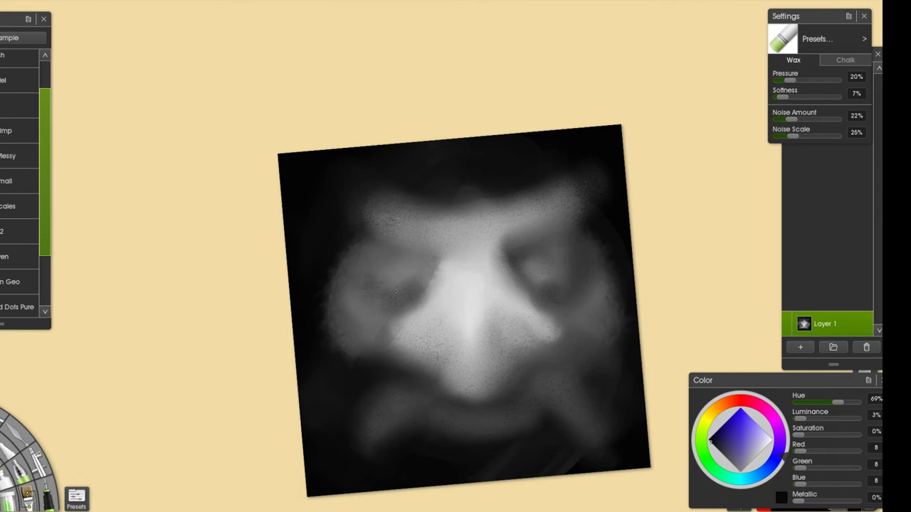
# - Deepen the inner corners of both eye sockets beside the nose bridge with dark wax crayon
pyautogui.moveTo(396, 248)
pyautogui.mouseDown()
pyautogui.moveTo(439, 265)
pyautogui.moveTo(387, 237)
pyautogui.moveTo(434, 256)
pyautogui.moveTo(406, 241)
pyautogui.mouseUp()
pyautogui.hotkey('ctrl', 'z')
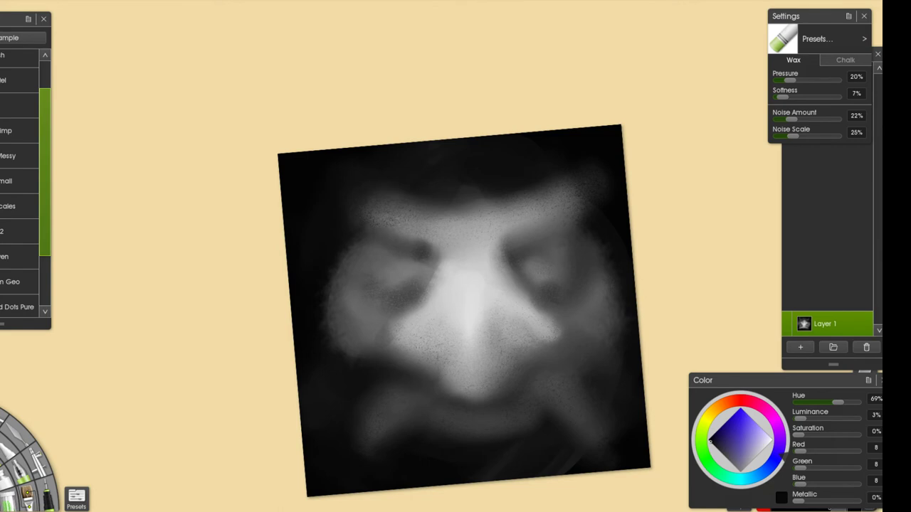
pyautogui.moveTo(420, 240); pyautogui.dragTo(437, 259)
pyautogui.moveTo(510, 260); pyautogui.dragTo(505, 266)
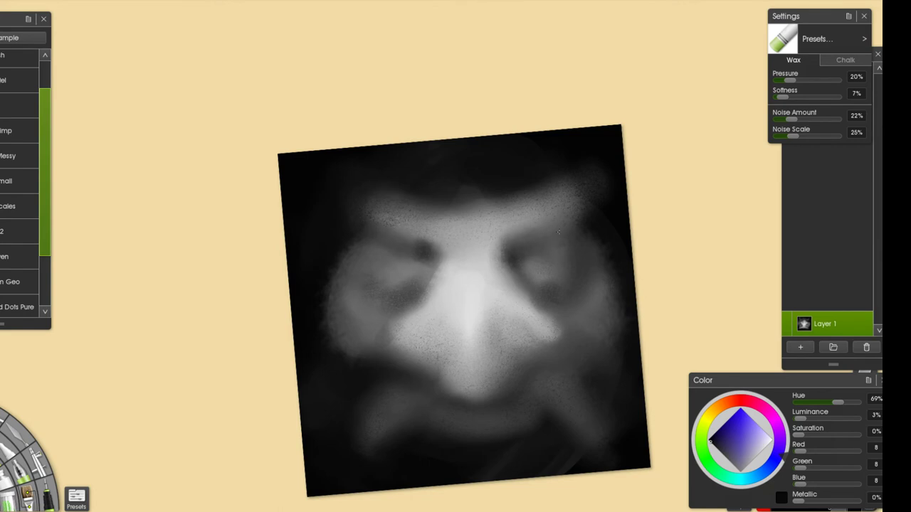
pyautogui.moveTo(441, 261); pyautogui.dragTo(414, 251)
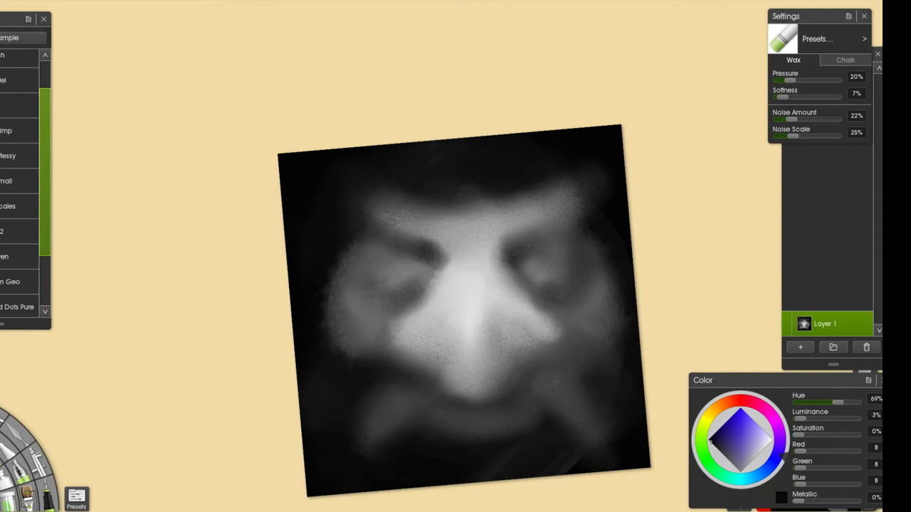
# - Extend the left brow outward and add a faint grey peak above the nose bridge with sampled greys
pyautogui.keyDown('alt'); pyautogui.click(390, 204); pyautogui.keyUp('alt')
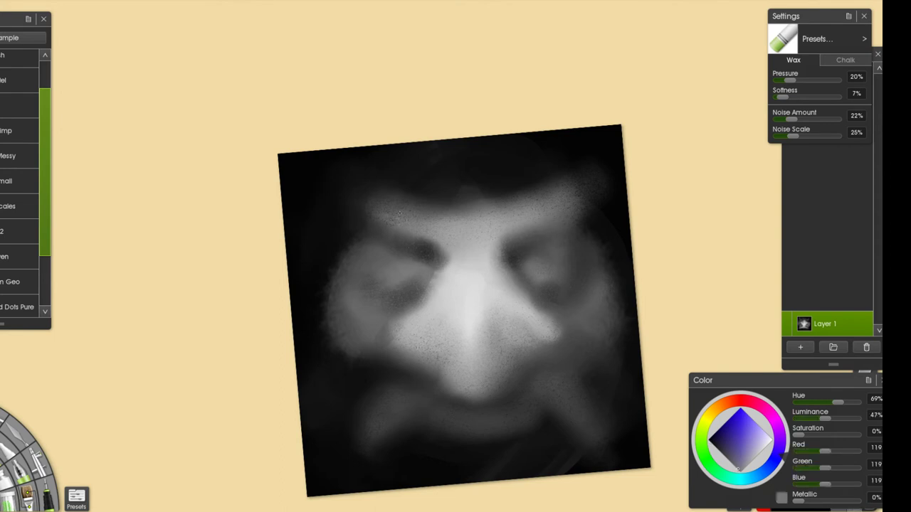
pyautogui.keyDown('alt'); pyautogui.click(536, 211); pyautogui.keyUp('alt')
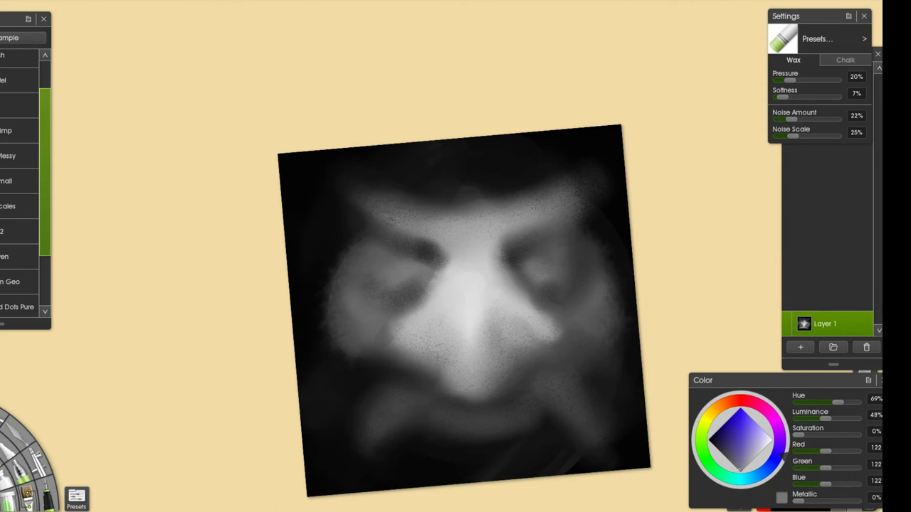
pyautogui.keyDown('alt'); pyautogui.click(515, 174); pyautogui.keyUp('alt')
pyautogui.keyDown('alt'); pyautogui.click(472, 217); pyautogui.keyUp('alt')
pyautogui.moveTo(471, 188)
pyautogui.mouseDown()
pyautogui.moveTo(480, 209)
pyautogui.moveTo(478, 194)
pyautogui.mouseUp()
pyautogui.hotkey('ctrl', 'z')
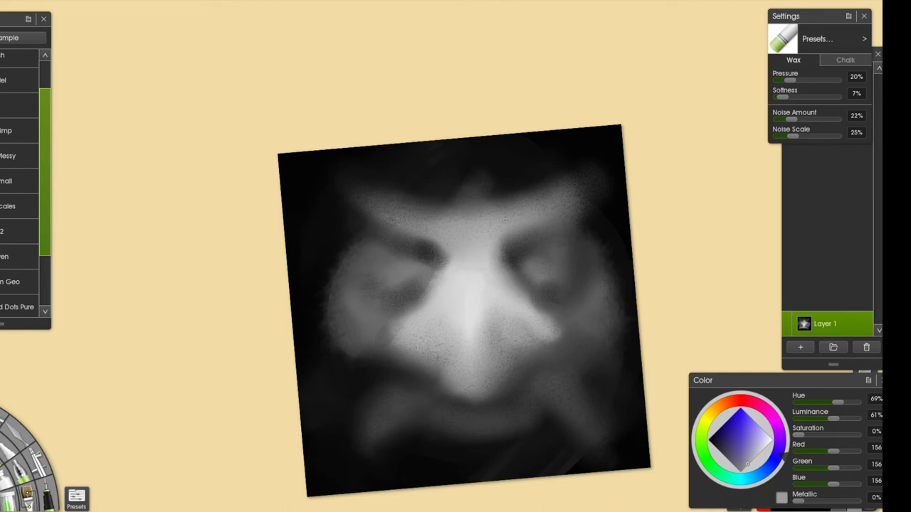
# - Separate the two brows by narrowing the forehead peak and nose bridge with sampled dark and light wax crayon
pyautogui.keyDown('alt'); pyautogui.click(496, 176); pyautogui.keyUp('alt')
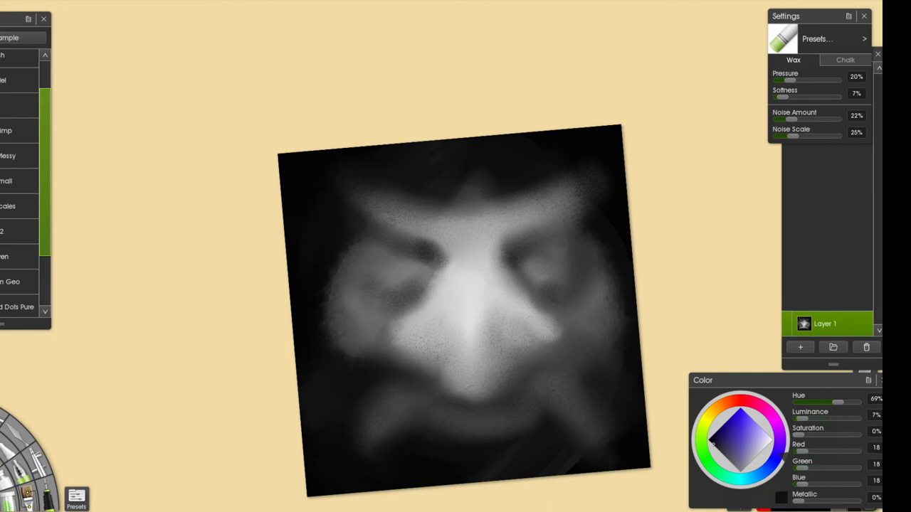
pyautogui.keyDown('alt'); pyautogui.click(493, 173); pyautogui.keyUp('alt')
pyautogui.moveTo(487, 177); pyautogui.dragTo(463, 189)
pyautogui.moveTo(446, 235)
pyautogui.mouseDown()
pyautogui.moveTo(445, 194)
pyautogui.moveTo(446, 233)
pyautogui.mouseUp()
pyautogui.keyDown('alt'); pyautogui.click(431, 253); pyautogui.keyUp('alt')
pyautogui.keyDown('alt'); pyautogui.click(496, 187); pyautogui.keyUp('alt')
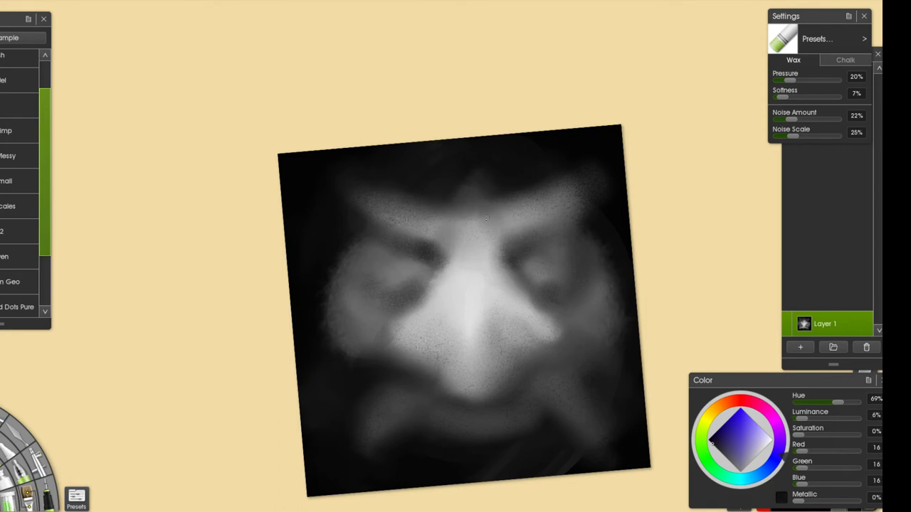
pyautogui.keyDown('alt'); pyautogui.click(485, 251); pyautogui.keyUp('alt')
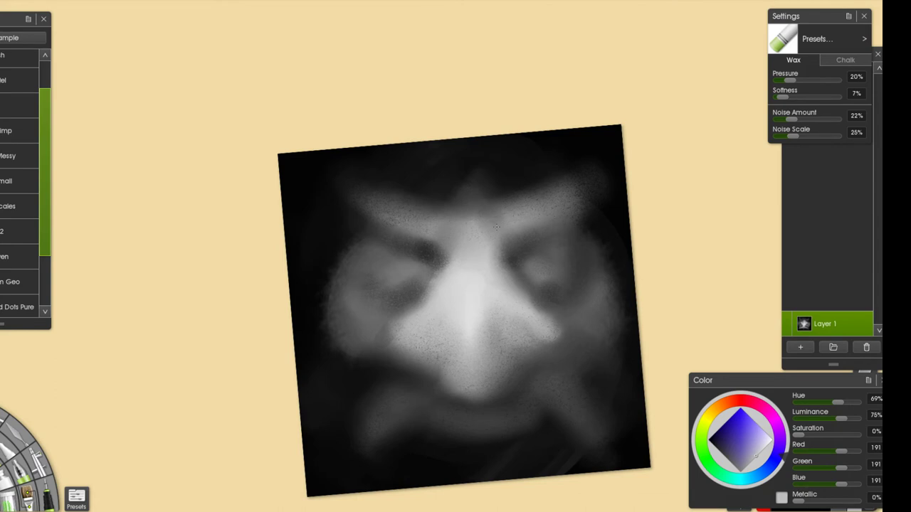
pyautogui.keyDown('alt'); pyautogui.click(487, 248); pyautogui.keyUp('alt')
pyautogui.keyDown('alt'); pyautogui.click(622, 172); pyautogui.keyUp('alt')
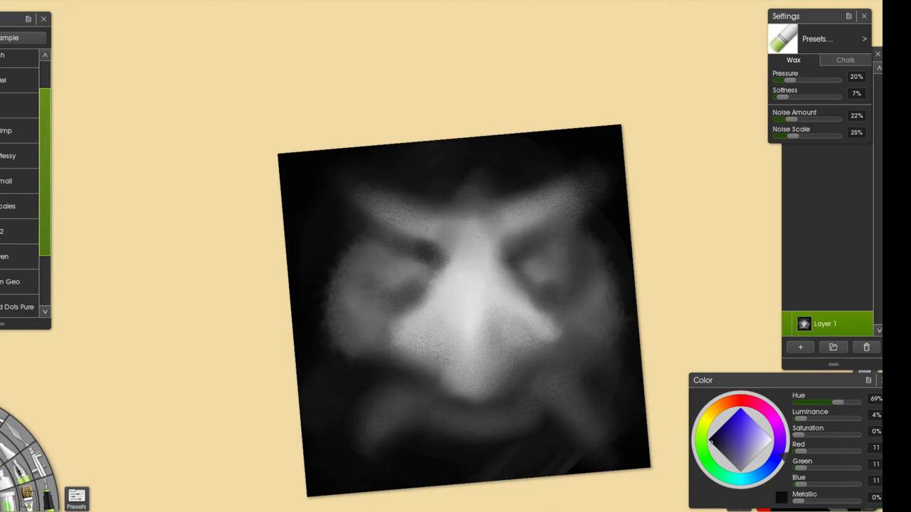
# - Refine the nose's sloping sides and the outer edge of the right eye area with sampled light and dark greys
pyautogui.keyDown('alt'); pyautogui.click(599, 238); pyautogui.keyUp('alt')
pyautogui.keyDown('alt'); pyautogui.click(507, 295); pyautogui.keyUp('alt')
pyautogui.moveTo(531, 297); pyautogui.dragTo(548, 322)
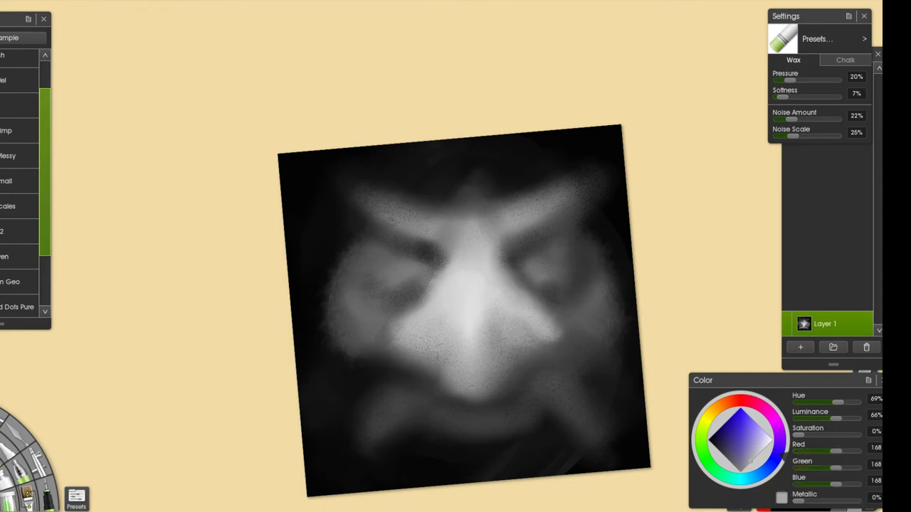
pyautogui.keyDown('alt'); pyautogui.click(424, 298); pyautogui.keyUp('alt')
pyautogui.keyDown('alt'); pyautogui.click(449, 304); pyautogui.keyUp('alt')
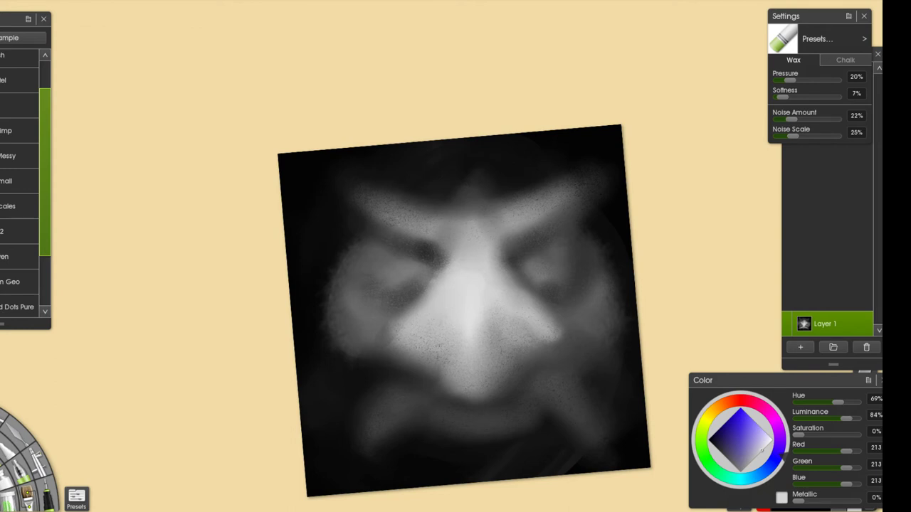
pyautogui.keyDown('alt'); pyautogui.click(424, 252); pyautogui.keyUp('alt')
pyautogui.keyDown('alt'); pyautogui.click(597, 241); pyautogui.keyUp('alt')
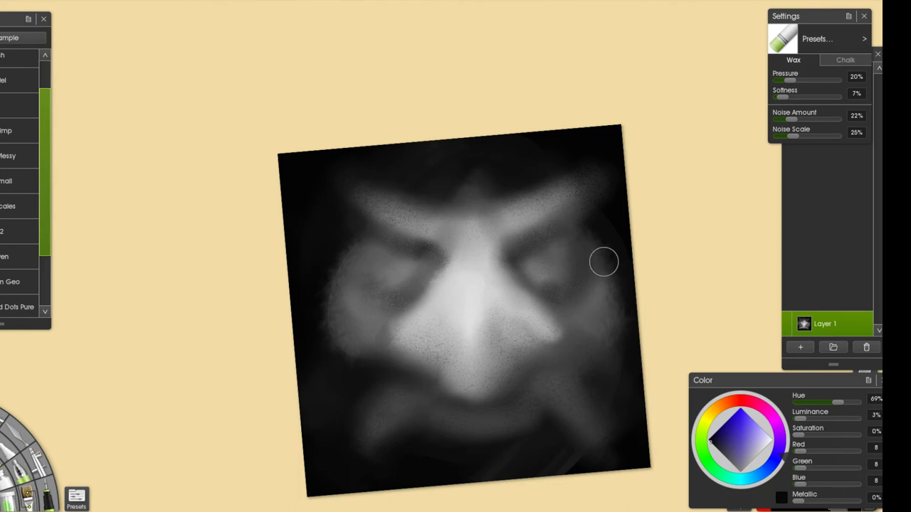
# - Draw a dark curved eyelid line across the left eye with the ink pen, undoing unwanted strokes
pyautogui.click(48, 495)
pyautogui.keyDown('alt'); pyautogui.click(408, 260); pyautogui.keyUp('alt')
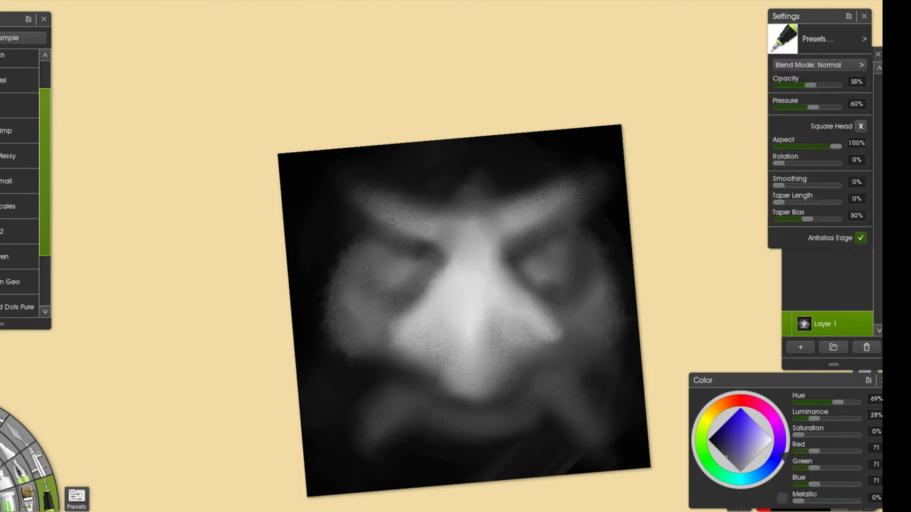
pyautogui.keyDown('alt'); pyautogui.click(410, 248); pyautogui.keyUp('alt')
pyautogui.hotkey('ctrl', 'z')
pyautogui.moveTo(368, 267)
pyautogui.mouseDown()
pyautogui.moveTo(389, 253)
pyautogui.moveTo(432, 255)
pyautogui.mouseUp()
pyautogui.hotkey('ctrl', 'z')
pyautogui.hotkey('ctrl', 'z')
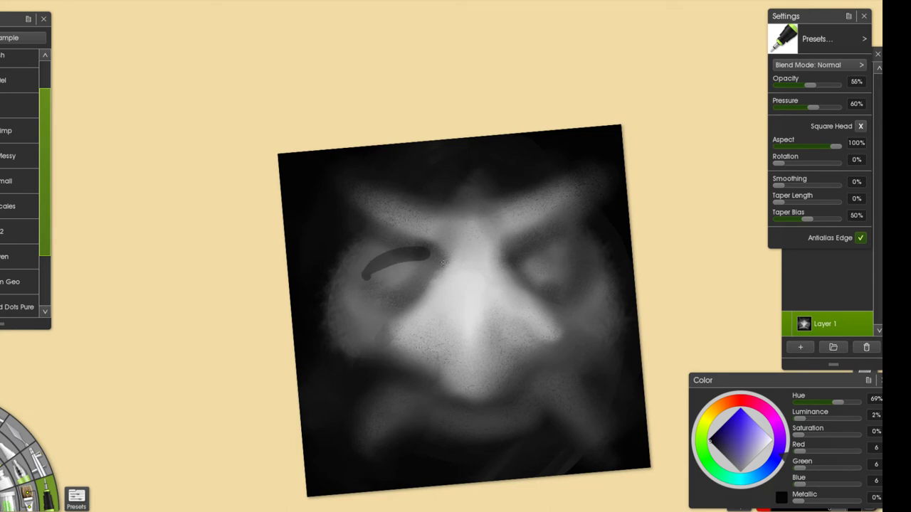
pyautogui.hotkey('ctrl', 'z')
# - Draw a matching dark ink eyelid line across the right eye and strengthen the ends of the left line
pyautogui.moveTo(514, 256)
pyautogui.mouseDown()
pyautogui.moveTo(563, 256)
pyautogui.moveTo(531, 248)
pyautogui.moveTo(553, 250)
pyautogui.moveTo(588, 274)
pyautogui.moveTo(547, 250)
pyautogui.moveTo(589, 270)
pyautogui.moveTo(558, 249)
pyautogui.moveTo(599, 276)
pyautogui.mouseUp()
pyautogui.hotkey('ctrl', 'z')
pyautogui.hotkey('ctrl', 'z')
pyautogui.hotkey('ctrl', 'z')
pyautogui.hotkey('ctrl', 'z')
pyautogui.hotkey('ctrl', 'z')
pyautogui.hotkey('ctrl', 'z')
pyautogui.hotkey('ctrl', 'z')
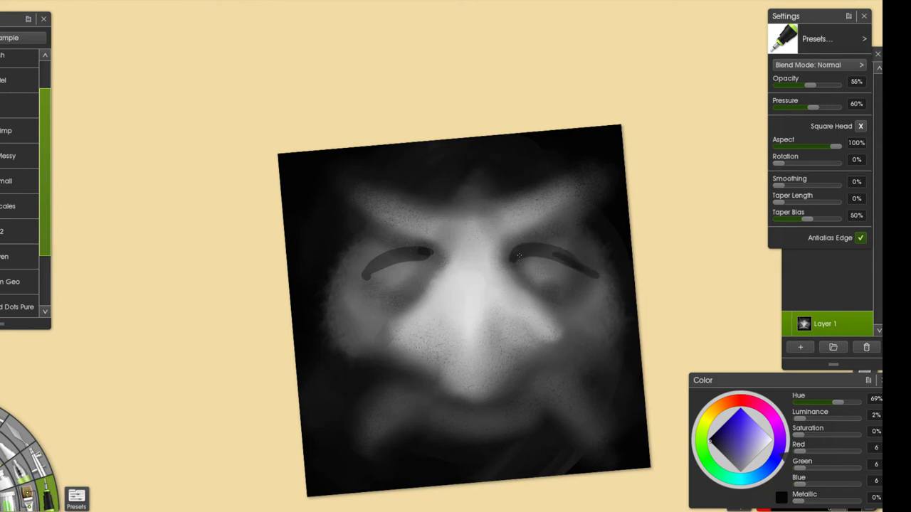
pyautogui.moveTo(407, 257); pyautogui.dragTo(441, 262)
pyautogui.moveTo(361, 279); pyautogui.dragTo(384, 264)
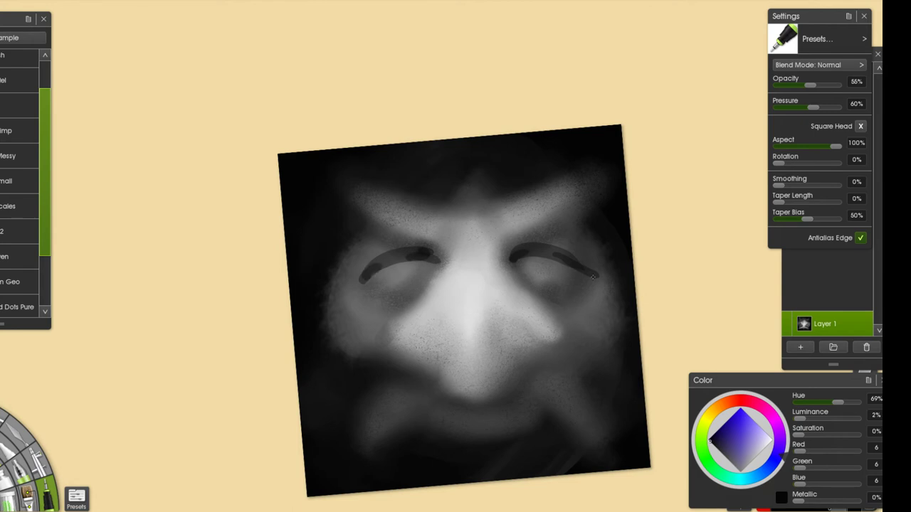
# - Soften the upper edges of both eyelid lines with dark wax crayon
pyautogui.press('e')
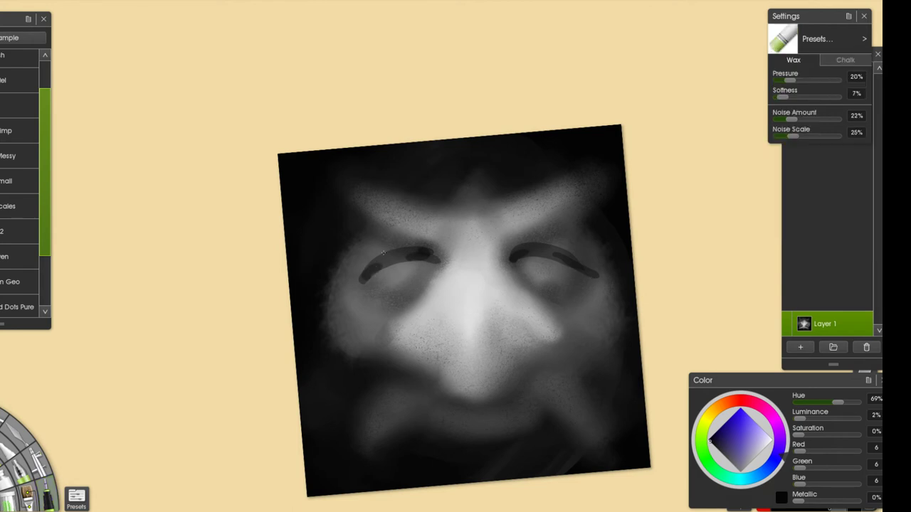
pyautogui.moveTo(370, 265)
pyautogui.mouseDown()
pyautogui.moveTo(380, 252)
pyautogui.moveTo(427, 252)
pyautogui.moveTo(417, 247)
pyautogui.moveTo(447, 262)
pyautogui.mouseUp()
pyautogui.moveTo(508, 253)
pyautogui.mouseDown()
pyautogui.moveTo(562, 246)
pyautogui.moveTo(601, 277)
pyautogui.mouseUp()
pyautogui.moveTo(567, 248)
pyautogui.mouseDown()
pyautogui.moveTo(592, 265)
pyautogui.moveTo(577, 256)
pyautogui.mouseUp()
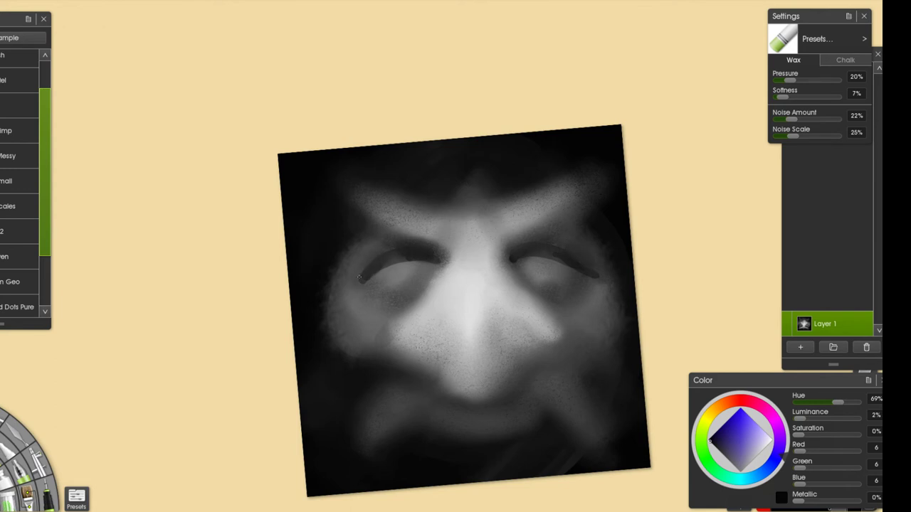
# - Add faint highlights above both eyelid lines with light grey wax crayon at 80% luminance, undoing unwanted strokes
pyautogui.click(759, 452)
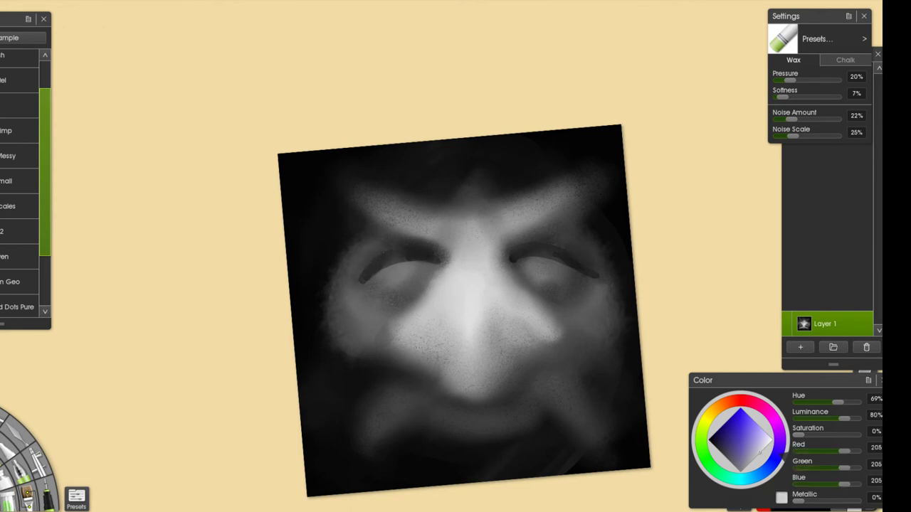
pyautogui.moveTo(396, 248)
pyautogui.mouseDown()
pyautogui.moveTo(362, 265)
pyautogui.moveTo(378, 248)
pyautogui.mouseUp()
pyautogui.moveTo(581, 263)
pyautogui.mouseDown()
pyautogui.moveTo(551, 246)
pyautogui.moveTo(593, 254)
pyautogui.moveTo(550, 244)
pyautogui.mouseUp()
pyautogui.hotkey('ctrl', 'z')
pyautogui.hotkey('ctrl', 'z')
pyautogui.moveTo(381, 255)
pyautogui.mouseDown()
pyautogui.moveTo(360, 271)
pyautogui.moveTo(390, 250)
pyautogui.mouseUp()
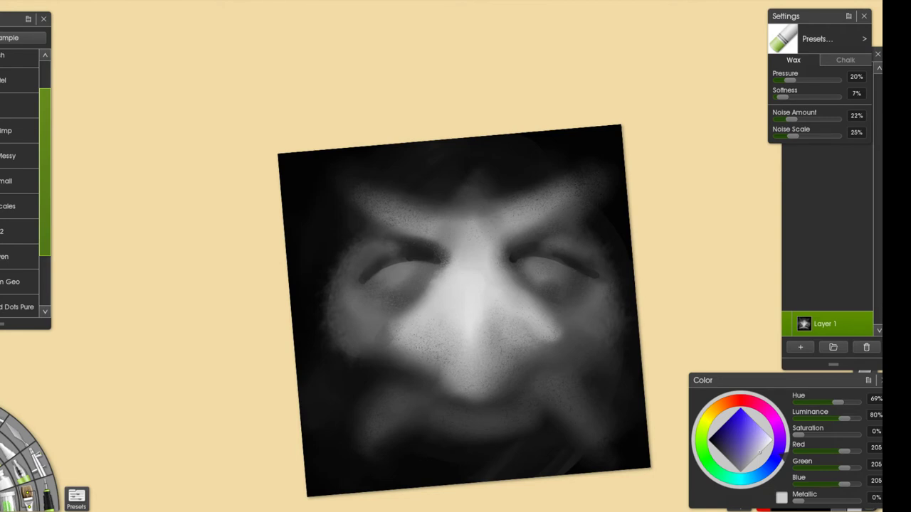
# - Model both closed eyelids with 59% grey and shade around them with 11% and sampled dark greys
pyautogui.click(746, 465)
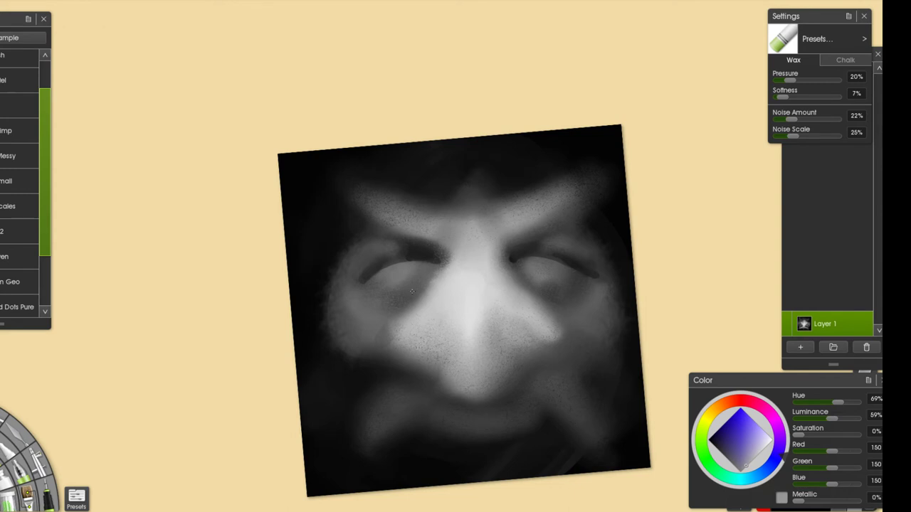
pyautogui.click(716, 447)
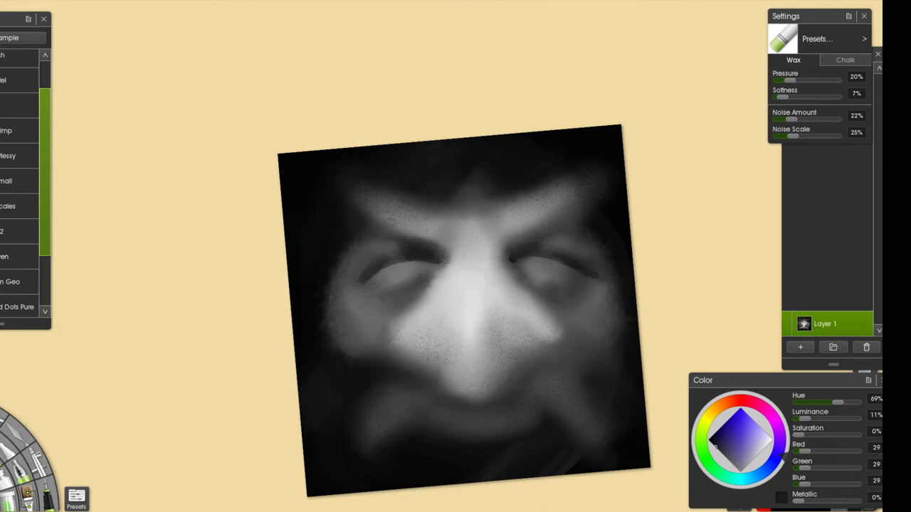
pyautogui.keyDown('alt'); pyautogui.click(514, 261); pyautogui.keyUp('alt')
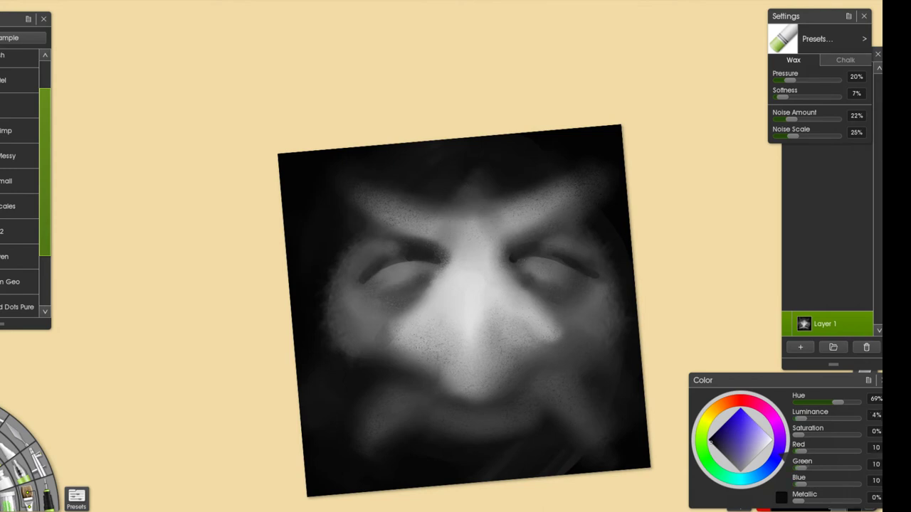
pyautogui.moveTo(512, 269); pyautogui.dragTo(564, 287)
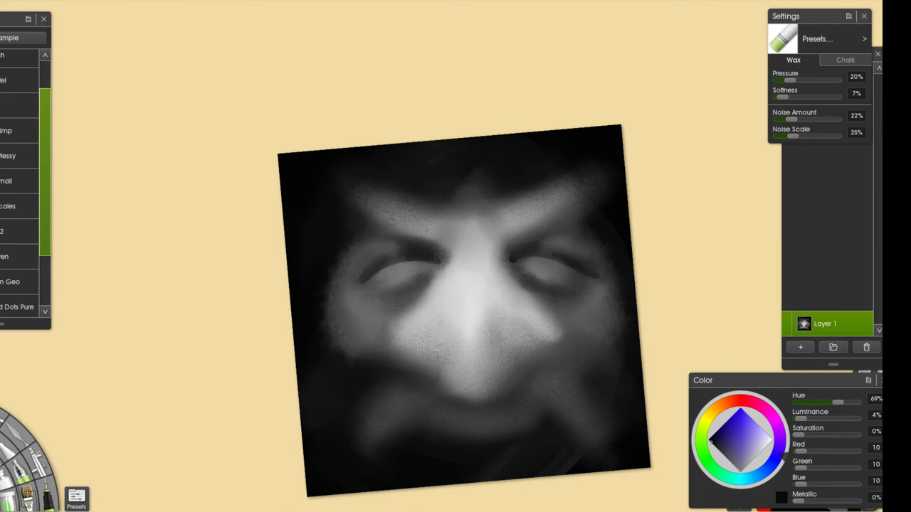
pyautogui.keyDown('alt'); pyautogui.click(444, 280); pyautogui.keyUp('alt')
pyautogui.keyDown('alt'); pyautogui.click(476, 235); pyautogui.keyUp('alt')
pyautogui.keyDown('alt'); pyautogui.click(422, 253); pyautogui.keyUp('alt')
pyautogui.keyDown('alt'); pyautogui.click(417, 349); pyautogui.keyUp('alt')
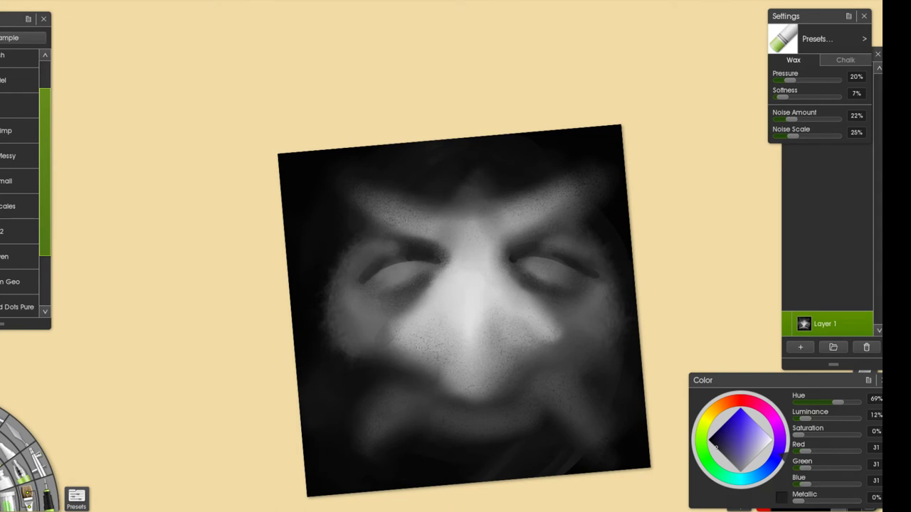
# - Shade the corners and lower edges of both eyes with sampled greys using the wax crayon
pyautogui.keyDown('alt'); pyautogui.click(422, 253); pyautogui.keyUp('alt')
pyautogui.moveTo(381, 273)
pyautogui.mouseDown()
pyautogui.moveTo(392, 267)
pyautogui.moveTo(437, 282)
pyautogui.mouseUp()
pyautogui.keyDown('alt'); pyautogui.click(430, 276); pyautogui.keyUp('alt')
pyautogui.keyDown('alt'); pyautogui.click(428, 275); pyautogui.keyUp('alt')
pyautogui.keyDown('alt'); pyautogui.click(413, 254); pyautogui.keyUp('alt')
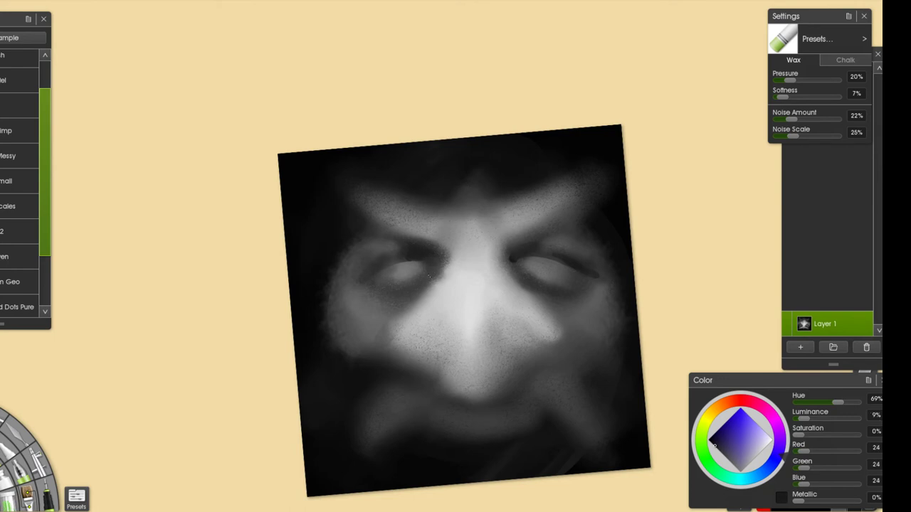
pyautogui.keyDown('alt'); pyautogui.click(520, 254); pyautogui.keyUp('alt')
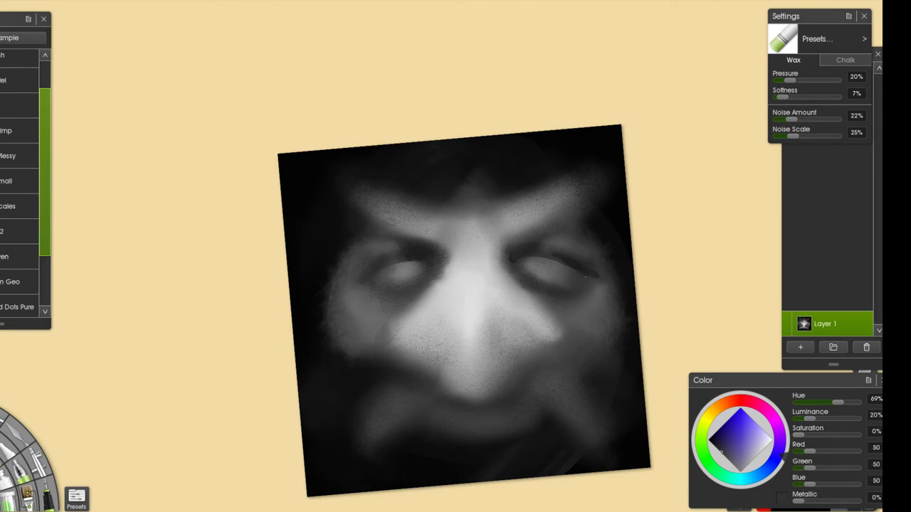
pyautogui.keyDown('alt'); pyautogui.click(587, 276); pyautogui.keyUp('alt')
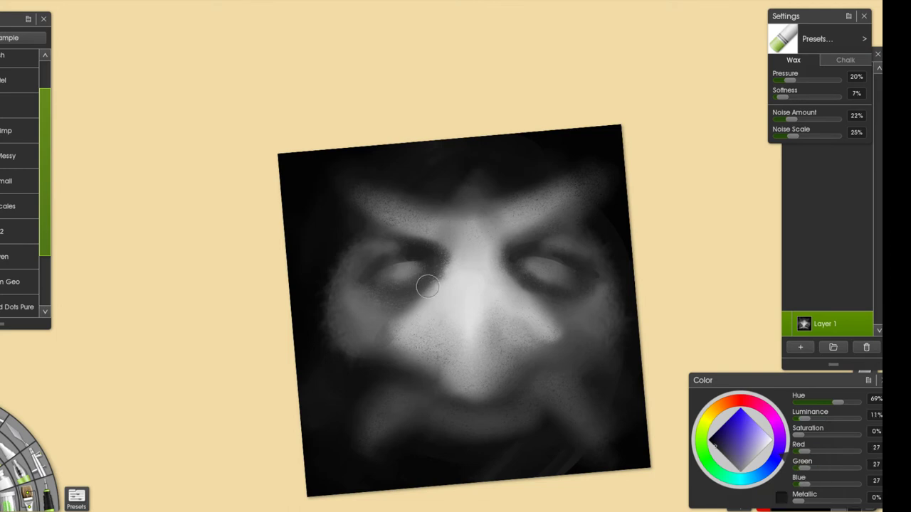
pyautogui.keyDown('alt'); pyautogui.click(426, 257); pyautogui.keyUp('alt')
pyautogui.keyDown('alt'); pyautogui.click(413, 280); pyautogui.keyUp('alt')
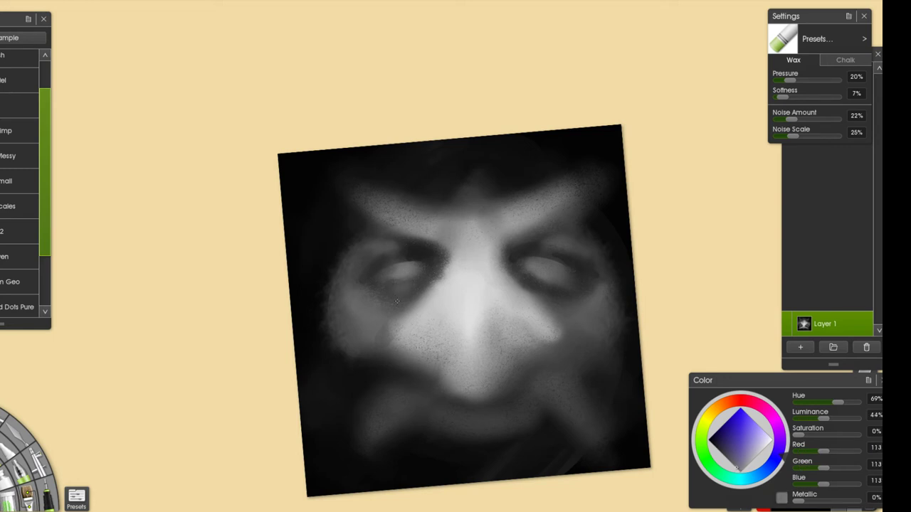
# - Try 85% luminance highlight strokes beneath the eyes, undoing those under the left eye
pyautogui.keyDown('alt'); pyautogui.click(419, 269); pyautogui.keyUp('alt')
pyautogui.hotkey('ctrl', 'z')
pyautogui.moveTo(405, 285); pyautogui.dragTo(388, 298)
pyautogui.hotkey('ctrl', 'z')
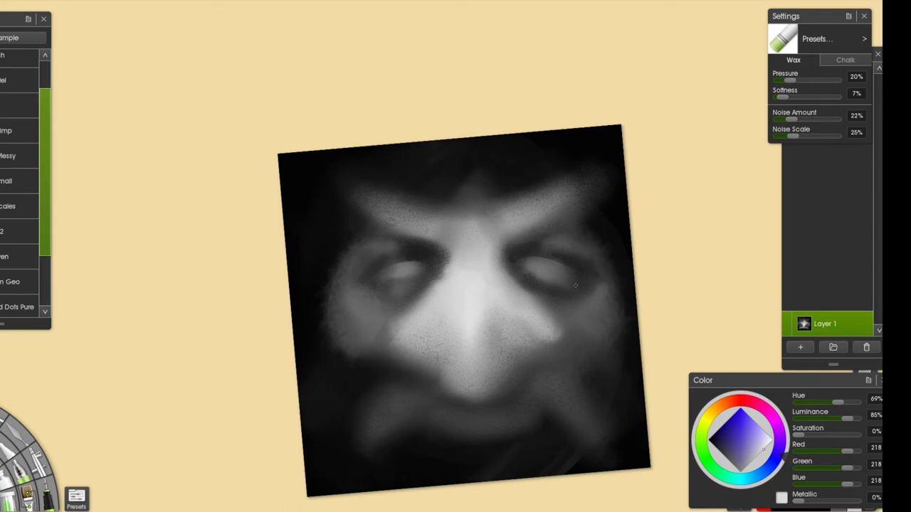
pyautogui.moveTo(548, 268); pyautogui.dragTo(557, 290)
# - Draw lower eyelid lines on both eyes with the ink pen at 13% luminance
pyautogui.click(716, 447)
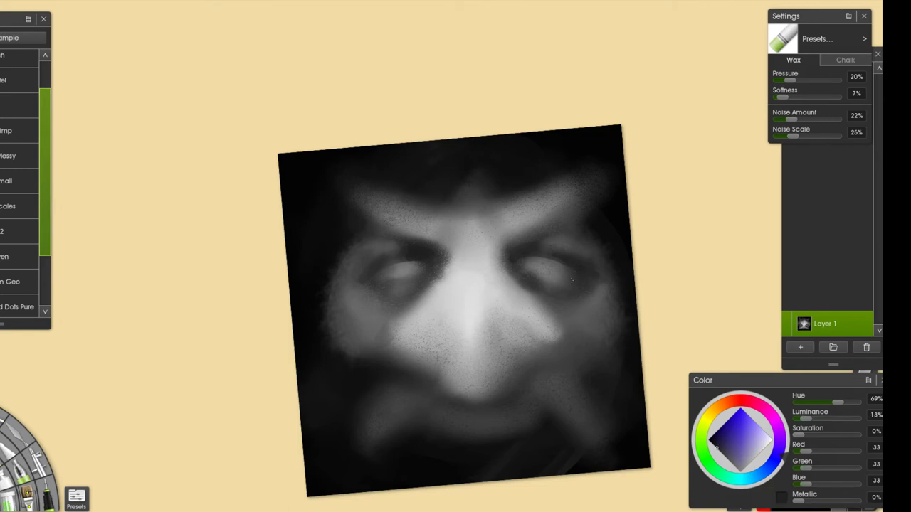
pyautogui.press('i')
pyautogui.moveTo(522, 271); pyautogui.dragTo(569, 282)
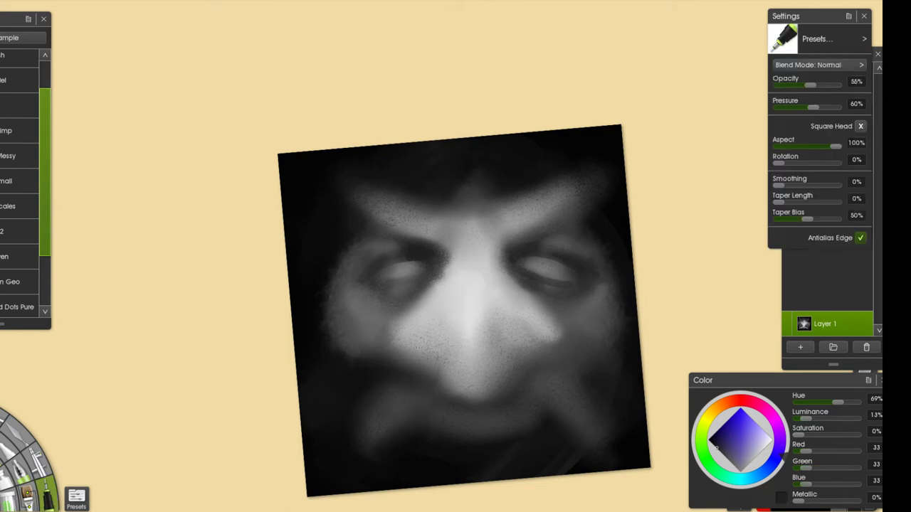
pyautogui.moveTo(382, 287); pyautogui.dragTo(425, 272)
# - Draw a dark 13% grey ink contour along the underside of the nose, undoing rough attempts
pyautogui.scroll(-2, 425, 272)
pyautogui.moveTo(393, 333); pyautogui.dragTo(458, 365)
pyautogui.hotkey('ctrl', 'z')
pyautogui.moveTo(404, 334); pyautogui.dragTo(462, 360)
pyautogui.hotkey('ctrl', 'z')
pyautogui.moveTo(413, 339)
pyautogui.mouseDown()
pyautogui.moveTo(456, 359)
pyautogui.moveTo(488, 339)
pyautogui.moveTo(480, 353)
pyautogui.moveTo(503, 328)
pyautogui.moveTo(484, 352)
pyautogui.moveTo(521, 320)
pyautogui.mouseUp()
pyautogui.hotkey('ctrl', 'z')
pyautogui.hotkey('ctrl', 'z')
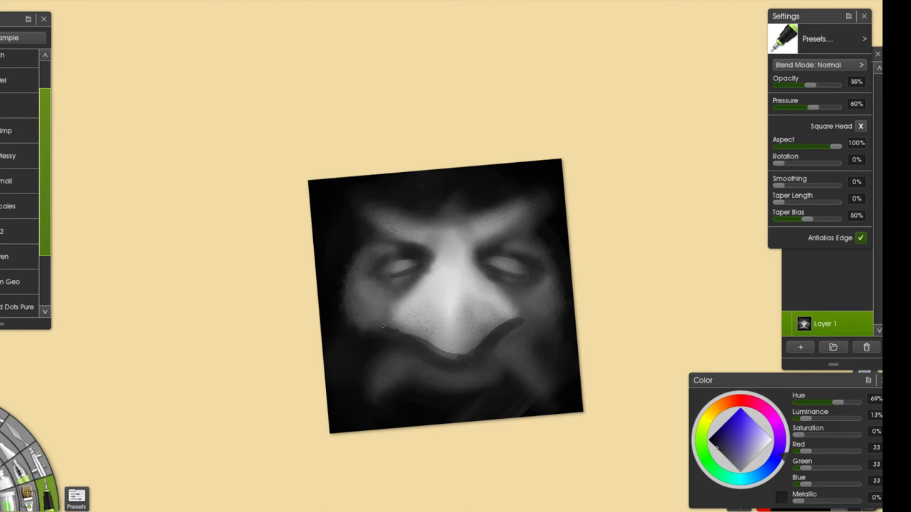
# - Outline both sides of the nose from the nostrils up to the eyes with dark ink, undoing unwanted strokes
pyautogui.moveTo(388, 329); pyautogui.dragTo(410, 282)
pyautogui.moveTo(480, 266)
pyautogui.mouseDown()
pyautogui.moveTo(522, 303)
pyautogui.moveTo(525, 318)
pyautogui.moveTo(489, 275)
pyautogui.moveTo(513, 324)
pyautogui.mouseUp()
pyautogui.hotkey('ctrl', 'z')
pyautogui.hotkey('ctrl', 'z')
pyautogui.hotkey('ctrl', 'z')
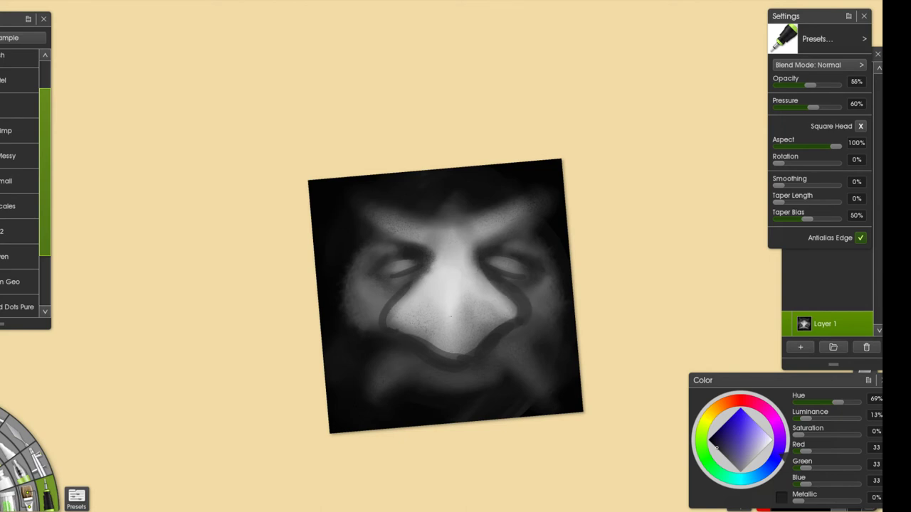
# - Rework the nostril outlines with sampled 15% grey and blend them into the cheeks with the palette knife
pyautogui.keyDown('alt'); pyautogui.click(393, 330); pyautogui.keyUp('alt')
pyautogui.moveTo(394, 328)
pyautogui.mouseDown()
pyautogui.moveTo(424, 343)
pyautogui.moveTo(377, 333)
pyautogui.mouseUp()
pyautogui.hotkey('ctrl', 'z')
pyautogui.hotkey('ctrl', 'z')
pyautogui.moveTo(520, 300)
pyautogui.mouseDown()
pyautogui.moveTo(537, 326)
pyautogui.moveTo(522, 292)
pyautogui.mouseUp()
pyautogui.click(17, 435)
pyautogui.moveTo(376, 322); pyautogui.dragTo(398, 292)
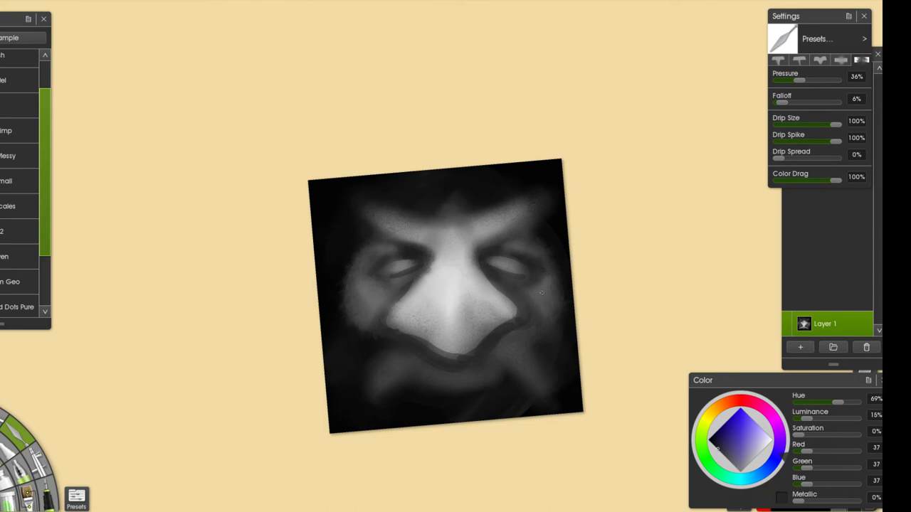
# - Draw dark irises in both eyes with the ink pen, using sampled black
pyautogui.click(48, 495)
pyautogui.moveTo(401, 262); pyautogui.dragTo(393, 264)
pyautogui.hotkey('ctrl', 'z')
pyautogui.keyDown('alt'); pyautogui.click(399, 266); pyautogui.keyUp('alt')
pyautogui.keyDown('alt'); pyautogui.click(551, 189); pyautogui.keyUp('alt')
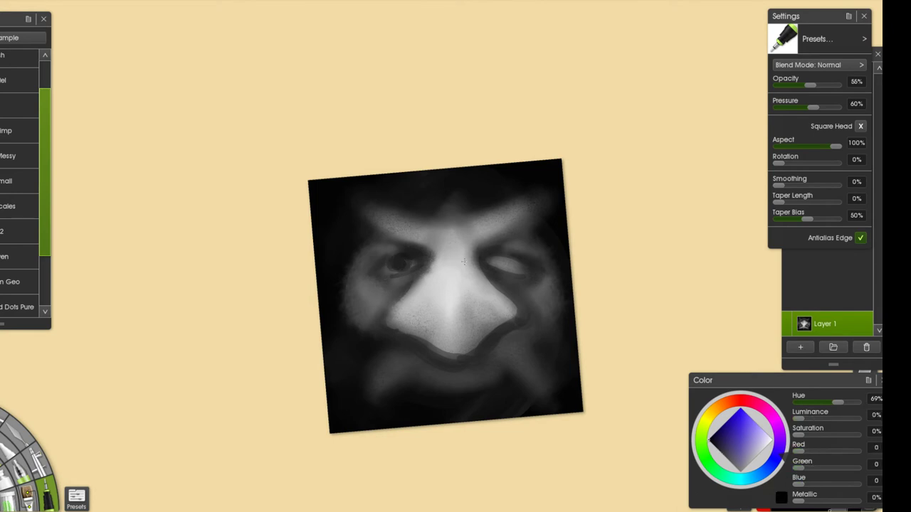
pyautogui.moveTo(513, 265)
pyautogui.mouseDown()
pyautogui.moveTo(492, 257)
pyautogui.moveTo(526, 262)
pyautogui.mouseUp()
pyautogui.moveTo(401, 256)
pyautogui.mouseDown()
pyautogui.moveTo(382, 264)
pyautogui.moveTo(396, 256)
pyautogui.mouseUp()
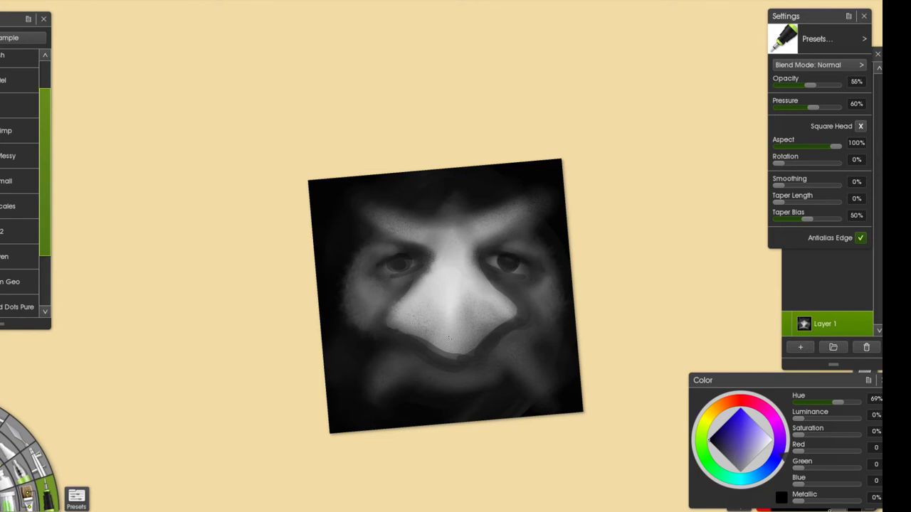
# - Darken the moustache area below the nose with sampled 12% grey and sample near-black background tones
pyautogui.keyDown('alt'); pyautogui.click(395, 354); pyautogui.keyUp('alt')
pyautogui.moveTo(403, 361)
pyautogui.mouseDown()
pyautogui.moveTo(462, 377)
pyautogui.moveTo(499, 361)
pyautogui.mouseUp()
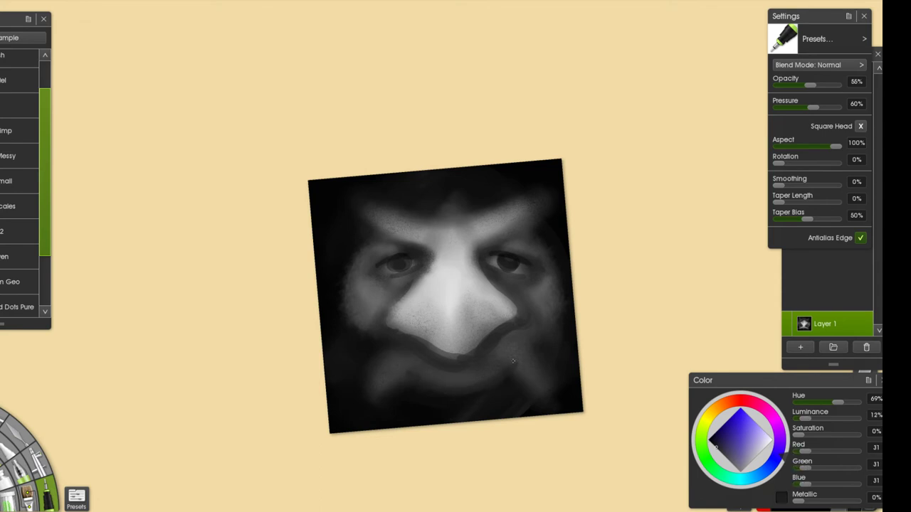
pyautogui.keyDown('alt'); pyautogui.click(445, 398); pyautogui.keyUp('alt')
pyautogui.scroll(-4, 408, 253)
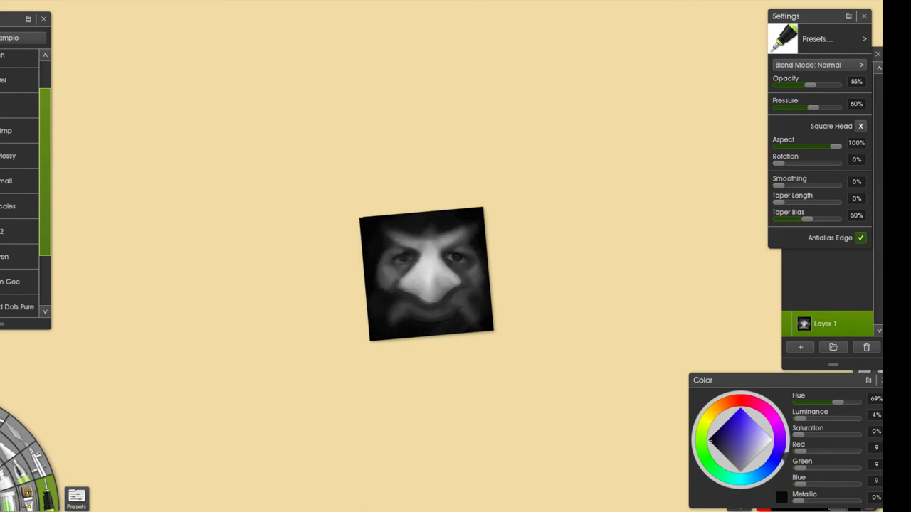
pyautogui.scroll(3, 409, 253)
pyautogui.keyDown('alt'); pyautogui.click(569, 350); pyautogui.keyUp('alt')
pyautogui.scroll(-2, 579, 380)
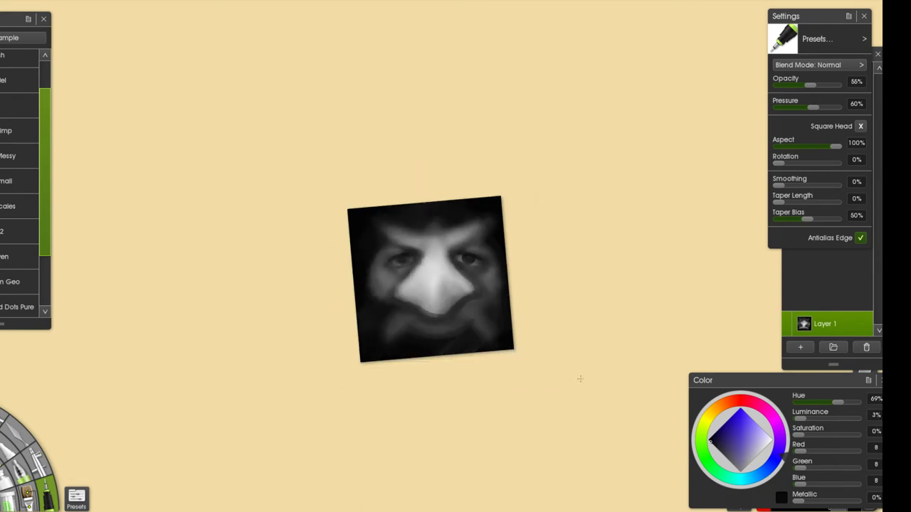
# - Scale the face layer down to 70% in width and height
pyautogui.hotkey('ctrl', 't')
pyautogui.moveTo(515, 350); pyautogui.dragTo(490, 329)
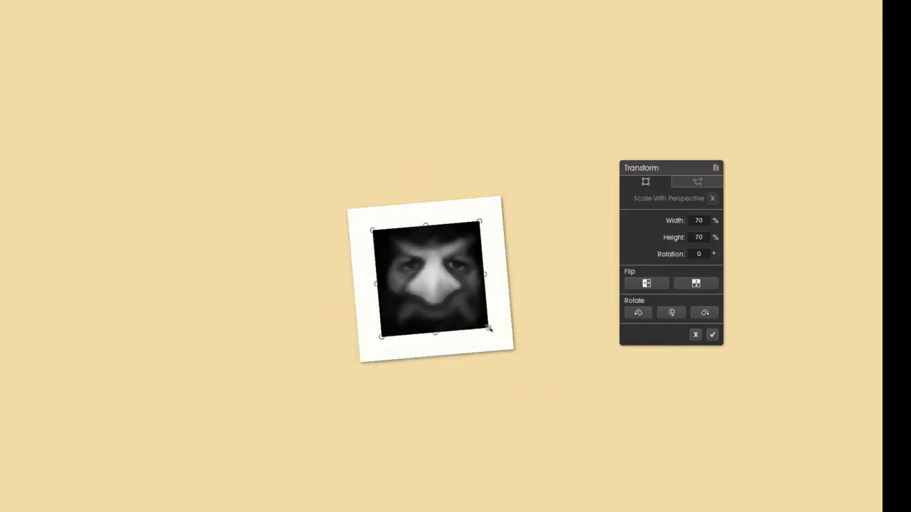
pyautogui.press('Return')
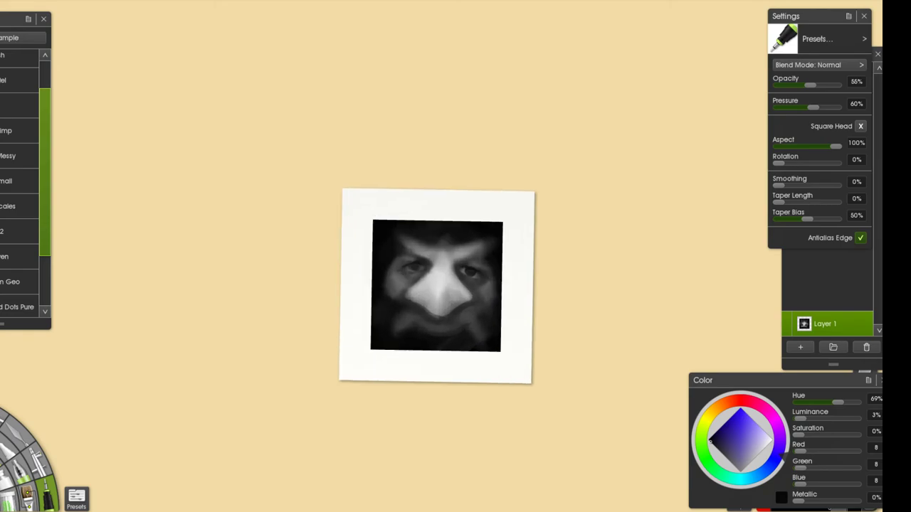
# - Flood-fill a new layer beneath the face with pure black and merge the face layer down into it
pyautogui.click(803, 347)
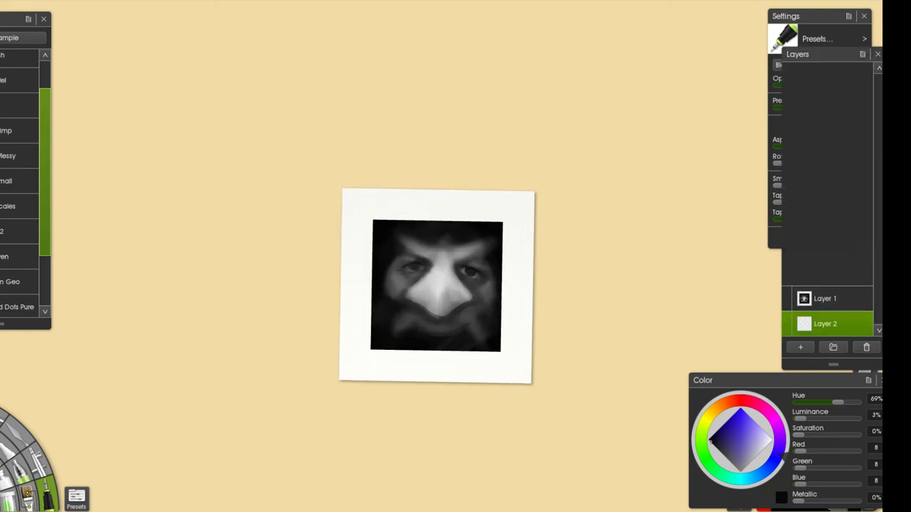
pyautogui.click(2, 489)
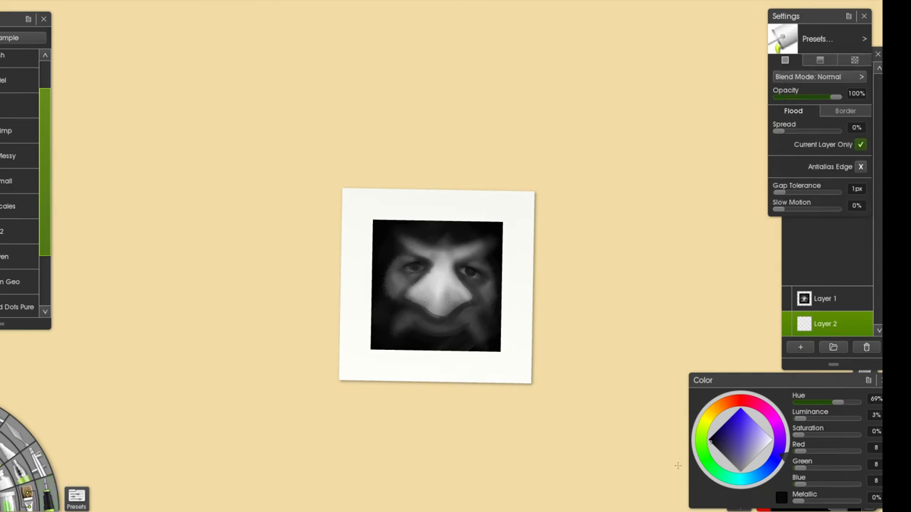
pyautogui.moveTo(741, 458); pyautogui.dragTo(708, 441)
pyautogui.click(470, 375)
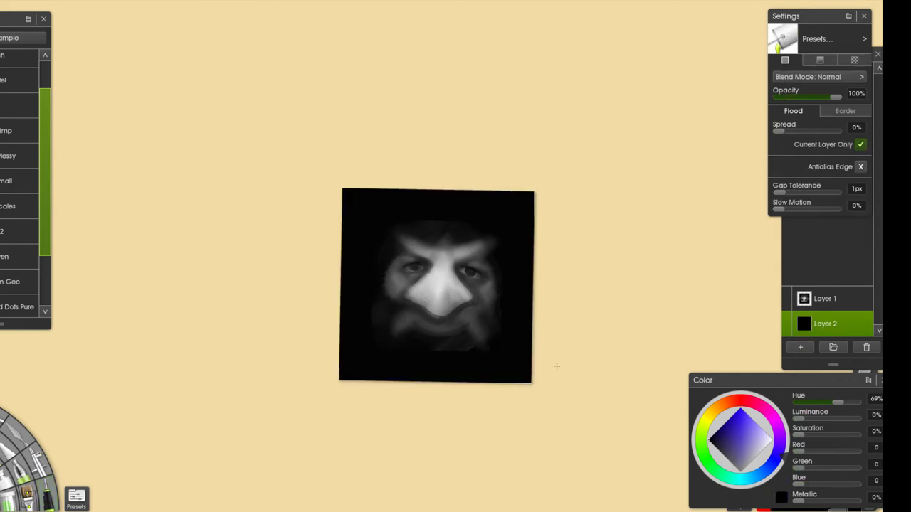
pyautogui.click(831, 304)
pyautogui.hotkey('ctrl', 'e')
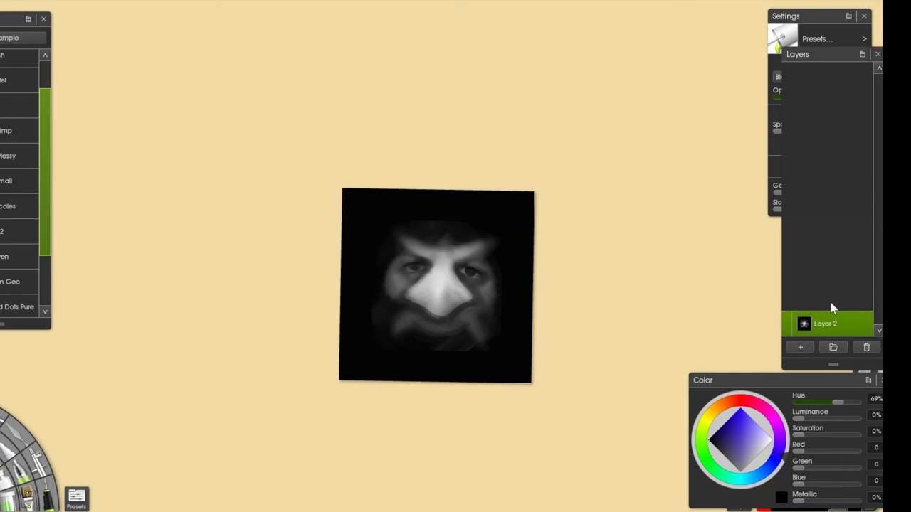
# - Extend the left moustache end downward with wax crayon in sampled greys, setting its pressure to 28%
pyautogui.scroll(3, 410, 249)
pyautogui.press('h')
pyautogui.keyDown('alt'); pyautogui.click(406, 378); pyautogui.keyUp('alt')
pyautogui.keyDown('alt'); pyautogui.click(406, 379); pyautogui.keyUp('alt')
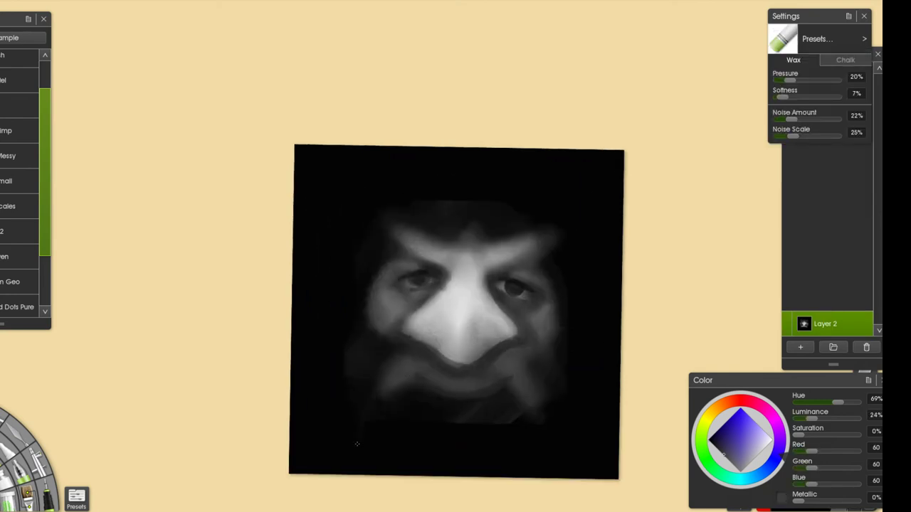
pyautogui.moveTo(789, 80); pyautogui.dragTo(795, 81)
pyautogui.keyDown('alt'); pyautogui.click(456, 329); pyautogui.keyUp('alt')
pyautogui.moveTo(415, 369); pyautogui.dragTo(358, 436)
pyautogui.hotkey('ctrl', 'z')
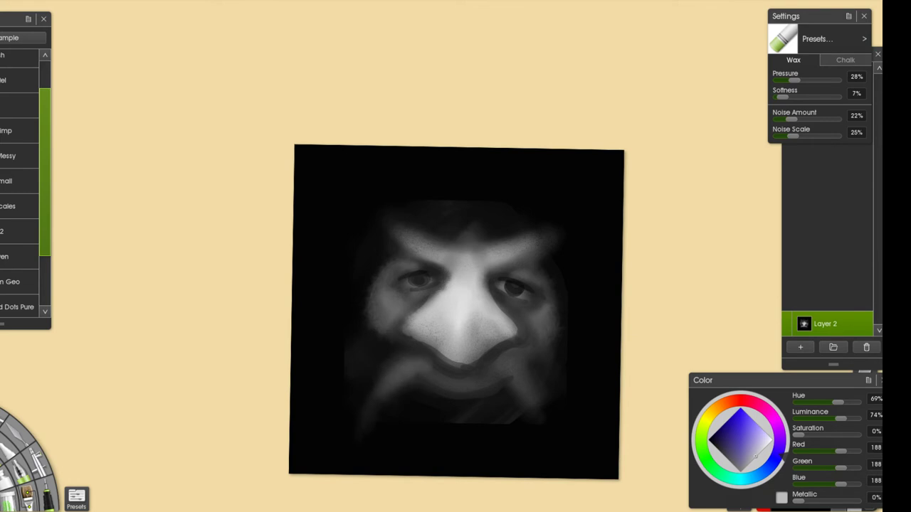
pyautogui.moveTo(380, 393); pyautogui.dragTo(359, 429)
# - Extend the right moustache end downward and lightly brush the chin with 74% grey
pyautogui.moveTo(506, 377); pyautogui.dragTo(562, 440)
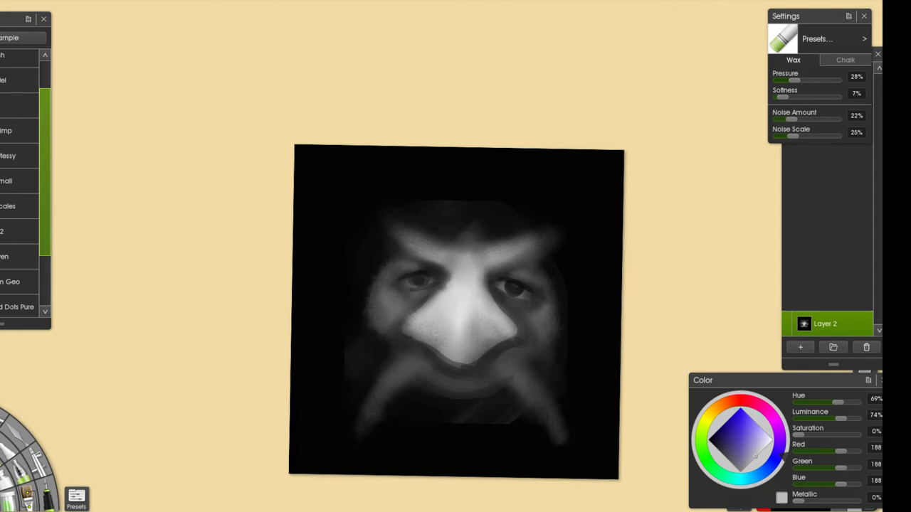
pyautogui.moveTo(430, 392); pyautogui.dragTo(449, 400)
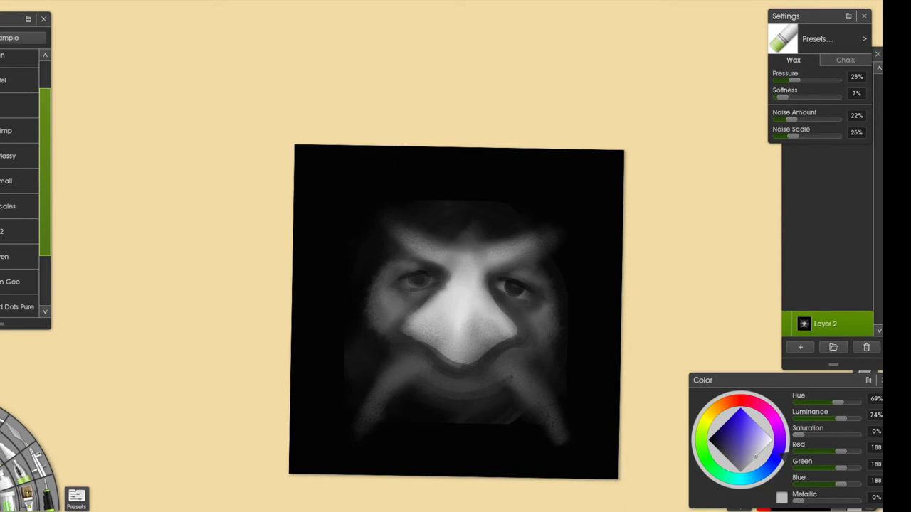
pyautogui.moveTo(517, 410); pyautogui.dragTo(536, 384)
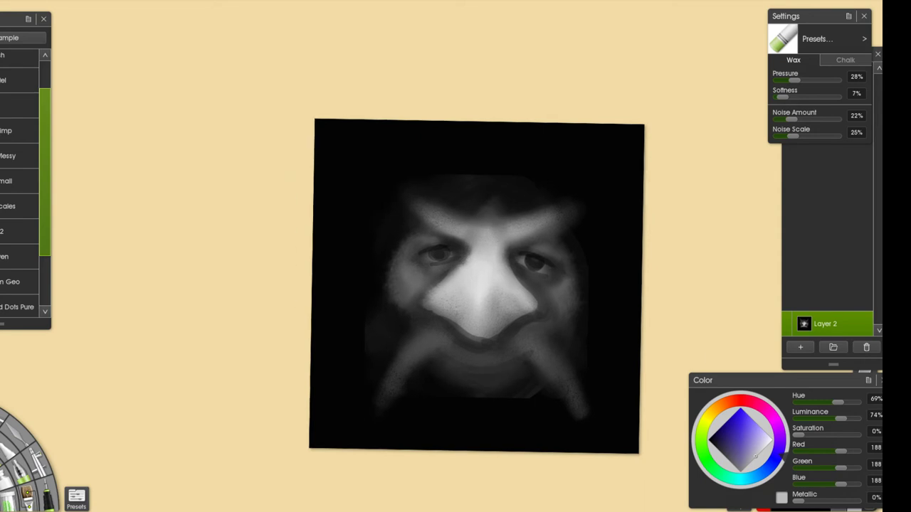
# - Paint large, faint ears on both sides of the head with sampled dark greys, including 29% luminance
pyautogui.keyDown('alt'); pyautogui.click(542, 315); pyautogui.keyUp('alt')
pyautogui.keyDown('alt'); pyautogui.click(605, 281); pyautogui.keyUp('alt')
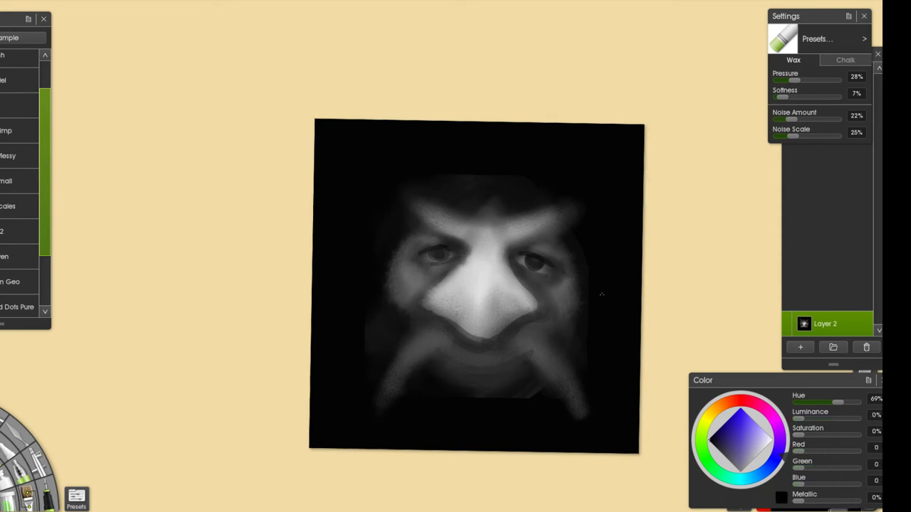
pyautogui.moveTo(574, 322)
pyautogui.mouseDown()
pyautogui.moveTo(567, 341)
pyautogui.moveTo(596, 284)
pyautogui.moveTo(588, 320)
pyautogui.mouseUp()
pyautogui.keyDown('alt'); pyautogui.click(562, 290); pyautogui.keyUp('alt')
pyautogui.moveTo(605, 291)
pyautogui.mouseDown()
pyautogui.moveTo(608, 273)
pyautogui.moveTo(604, 313)
pyautogui.moveTo(613, 274)
pyautogui.mouseUp()
pyautogui.keyDown('alt'); pyautogui.click(405, 301); pyautogui.keyUp('alt')
pyautogui.moveTo(388, 310)
pyautogui.mouseDown()
pyautogui.moveTo(359, 242)
pyautogui.moveTo(353, 299)
pyautogui.moveTo(366, 217)
pyautogui.mouseUp()
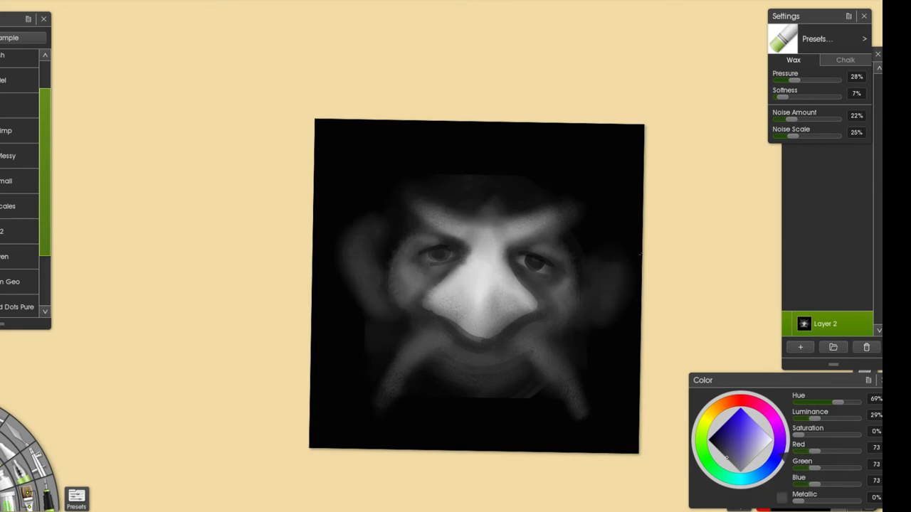
pyautogui.moveTo(610, 246)
pyautogui.mouseDown()
pyautogui.moveTo(604, 288)
pyautogui.moveTo(605, 235)
pyautogui.moveTo(612, 268)
pyautogui.moveTo(617, 242)
pyautogui.moveTo(626, 255)
pyautogui.moveTo(595, 239)
pyautogui.mouseUp()
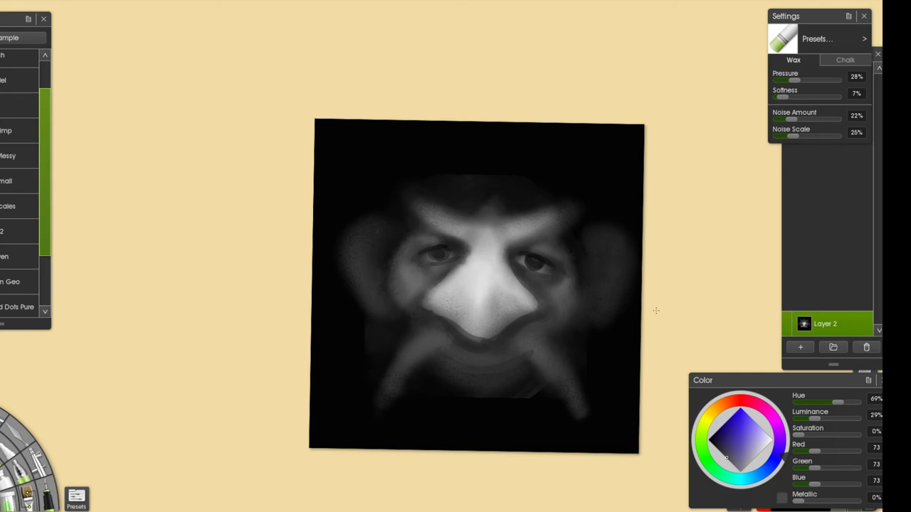
# - Brush faint light across the forehead above the brows with sampled greys, undoing unwanted strokes
pyautogui.keyDown('alt'); pyautogui.click(483, 269); pyautogui.keyUp('alt')
pyautogui.moveTo(489, 226)
pyautogui.mouseDown()
pyautogui.moveTo(491, 208)
pyautogui.moveTo(501, 264)
pyautogui.moveTo(471, 255)
pyautogui.moveTo(451, 229)
pyautogui.moveTo(534, 204)
pyautogui.mouseUp()
pyautogui.keyDown('alt'); pyautogui.click(518, 228); pyautogui.keyUp('alt')
pyautogui.keyDown('alt'); pyautogui.click(502, 275); pyautogui.keyUp('alt')
pyautogui.moveTo(460, 217); pyautogui.dragTo(528, 219)
pyautogui.keyDown('alt'); pyautogui.click(508, 276); pyautogui.keyUp('alt')
pyautogui.hotkey('ctrl', 'z')
pyautogui.moveTo(477, 244); pyautogui.dragTo(440, 199)
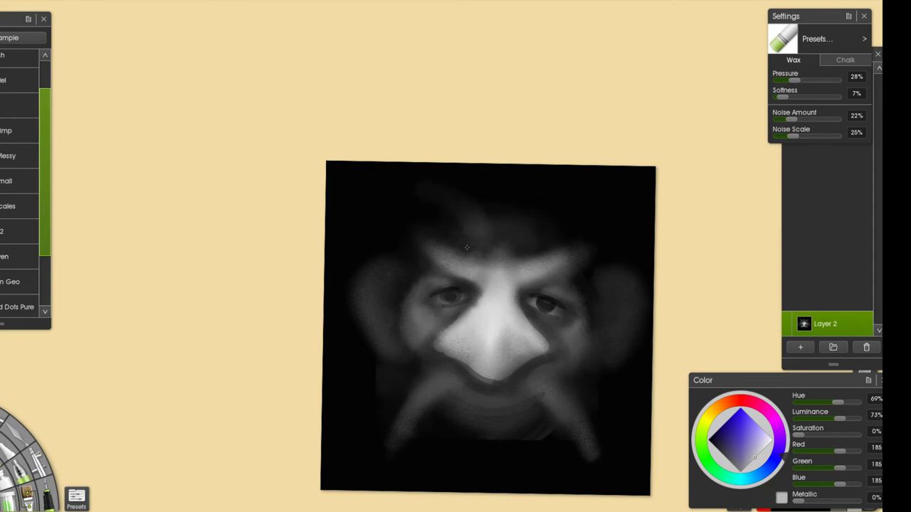
pyautogui.hotkey('ctrl', 'z')
# - Paint curved hair locks above the left side and middle of the forehead with 73% grey
pyautogui.moveTo(388, 234)
pyautogui.mouseDown()
pyautogui.moveTo(392, 215)
pyautogui.moveTo(457, 245)
pyautogui.mouseUp()
pyautogui.moveTo(436, 192); pyautogui.dragTo(479, 252)
pyautogui.moveTo(473, 190); pyautogui.dragTo(501, 259)
pyautogui.keyDown('alt'); pyautogui.click(503, 279); pyautogui.keyUp('alt')
pyautogui.moveTo(500, 213)
pyautogui.mouseDown()
pyautogui.moveTo(507, 273)
pyautogui.moveTo(514, 258)
pyautogui.mouseUp()
pyautogui.hotkey('ctrl', 'z')
# - Paint matching hair locks sweeping up from the right brow with sampled greys, including 62% luminance
pyautogui.moveTo(539, 206); pyautogui.dragTo(517, 262)
pyautogui.moveTo(558, 196); pyautogui.dragTo(530, 251)
pyautogui.keyDown('alt'); pyautogui.click(536, 254); pyautogui.keyUp('alt')
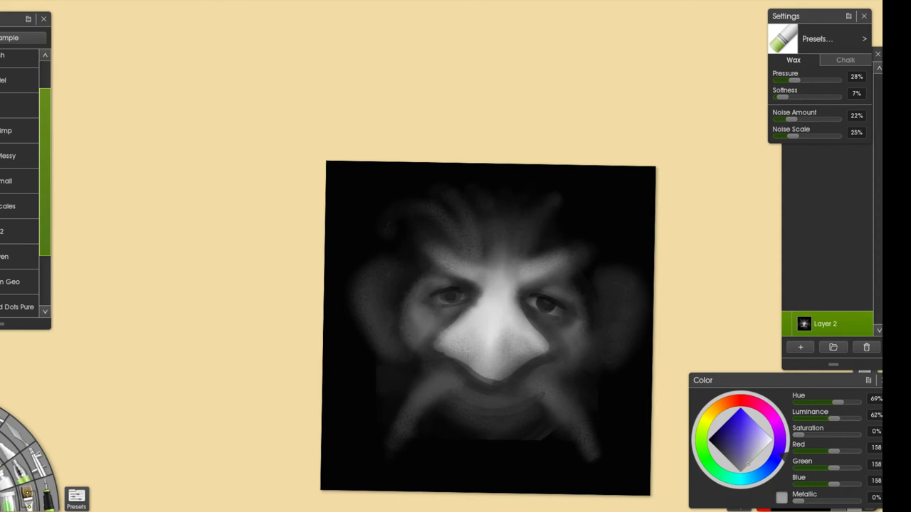
pyautogui.keyDown('alt'); pyautogui.click(519, 265); pyautogui.keyUp('alt')
pyautogui.moveTo(555, 219); pyautogui.dragTo(510, 276)
pyautogui.moveTo(561, 236); pyautogui.dragTo(546, 250)
# - Shade the area around the nose's right nostril with a sampled grey
pyautogui.moveTo(527, 321); pyautogui.dragTo(547, 309)
pyautogui.keyDown('alt'); pyautogui.click(552, 360); pyautogui.keyUp('alt')
pyautogui.moveTo(542, 365); pyautogui.dragTo(566, 349)
# - Darken the nose bridge between the eyes with sampled greys, going down to 2% luminance
pyautogui.keyDown('alt'); pyautogui.click(491, 312); pyautogui.keyUp('alt')
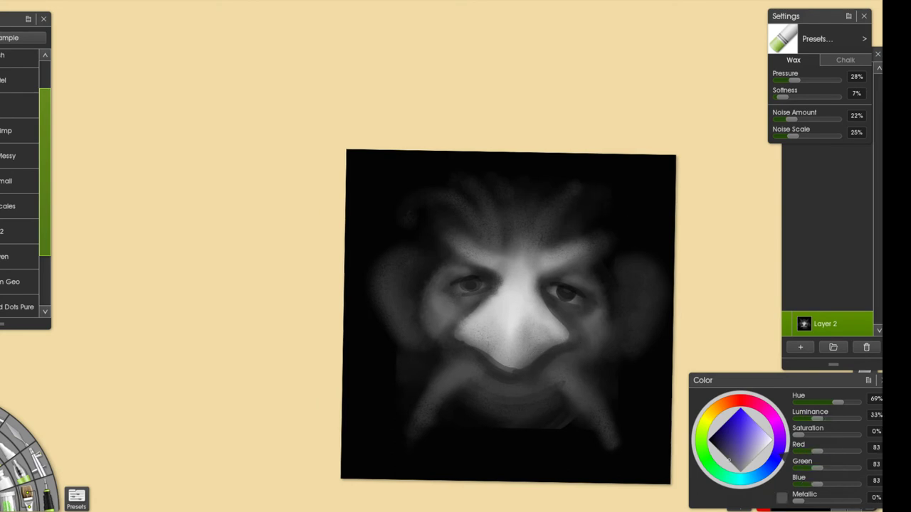
pyautogui.moveTo(547, 307); pyautogui.dragTo(557, 313)
pyautogui.keyDown('alt'); pyautogui.click(492, 302); pyautogui.keyUp('alt')
pyautogui.moveTo(501, 302)
pyautogui.mouseDown()
pyautogui.moveTo(486, 308)
pyautogui.moveTo(500, 300)
pyautogui.mouseUp()
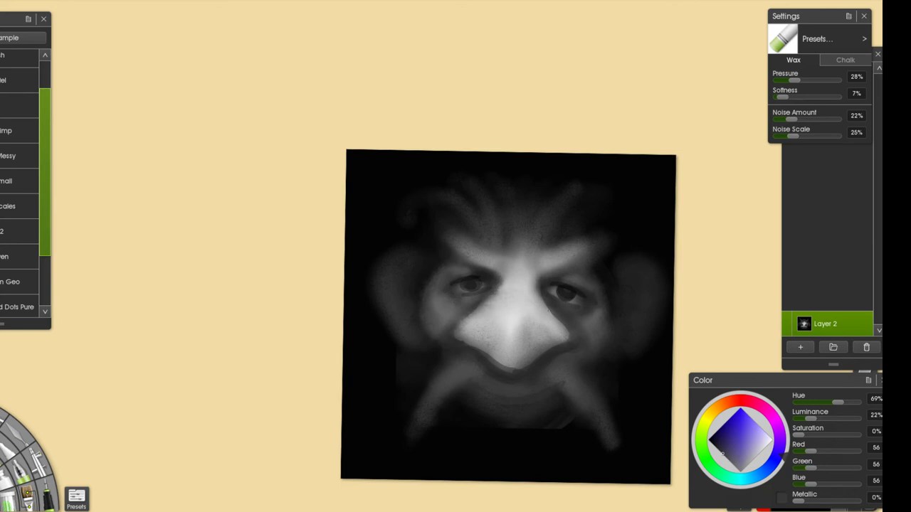
pyautogui.keyDown('alt'); pyautogui.click(496, 282); pyautogui.keyUp('alt')
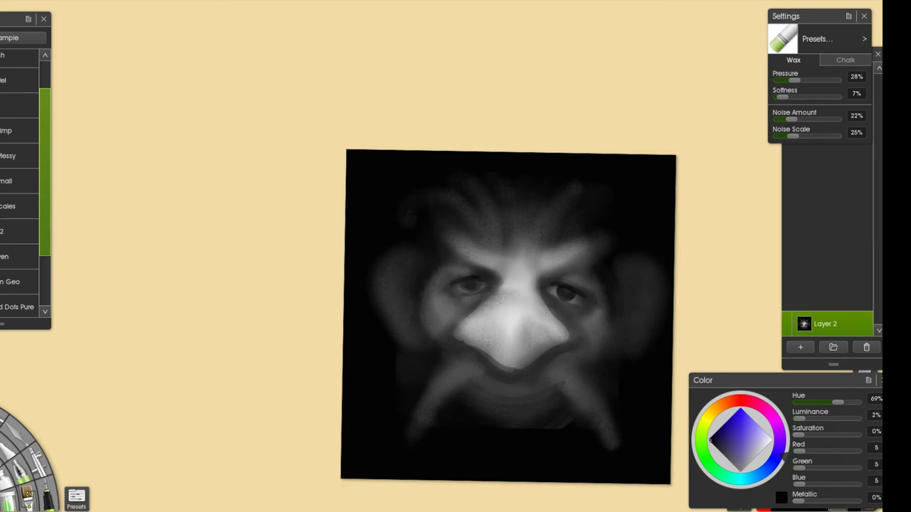
pyautogui.moveTo(536, 301); pyautogui.dragTo(501, 290)
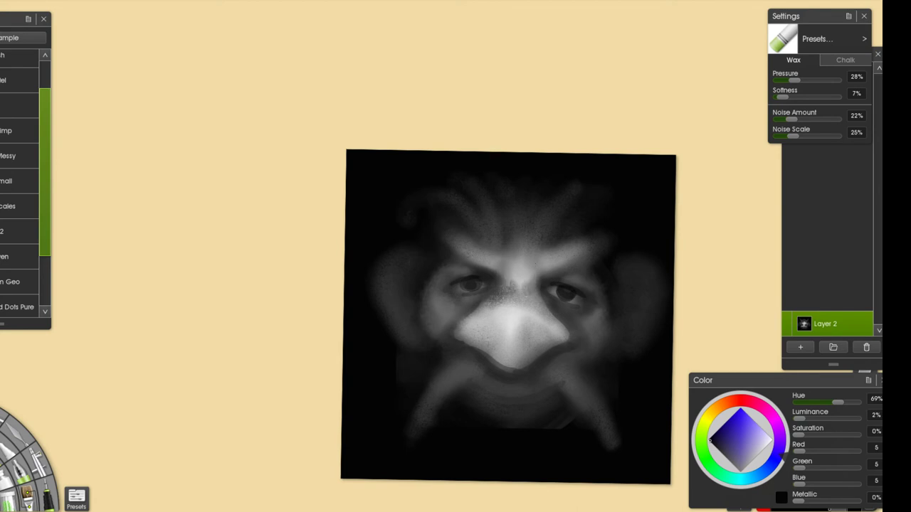
# - Darken the inner brow ends and paint a small frown dimple between them with 2% grey, then blend the nose bridge with 60% and sampled greys
pyautogui.moveTo(488, 266)
pyautogui.mouseDown()
pyautogui.moveTo(501, 244)
pyautogui.moveTo(500, 277)
pyautogui.mouseUp()
pyautogui.moveTo(548, 261)
pyautogui.mouseDown()
pyautogui.moveTo(521, 273)
pyautogui.moveTo(523, 243)
pyautogui.moveTo(520, 268)
pyautogui.mouseUp()
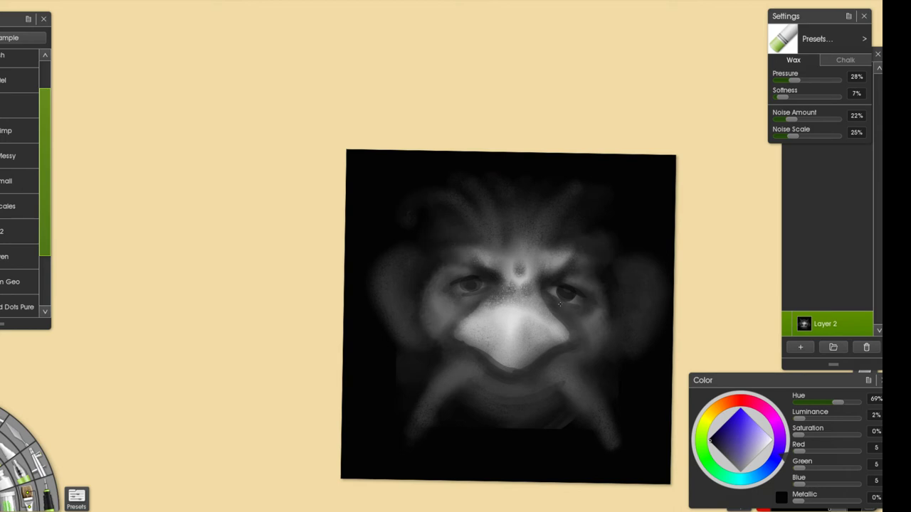
pyautogui.click(764, 449)
pyautogui.click(746, 464)
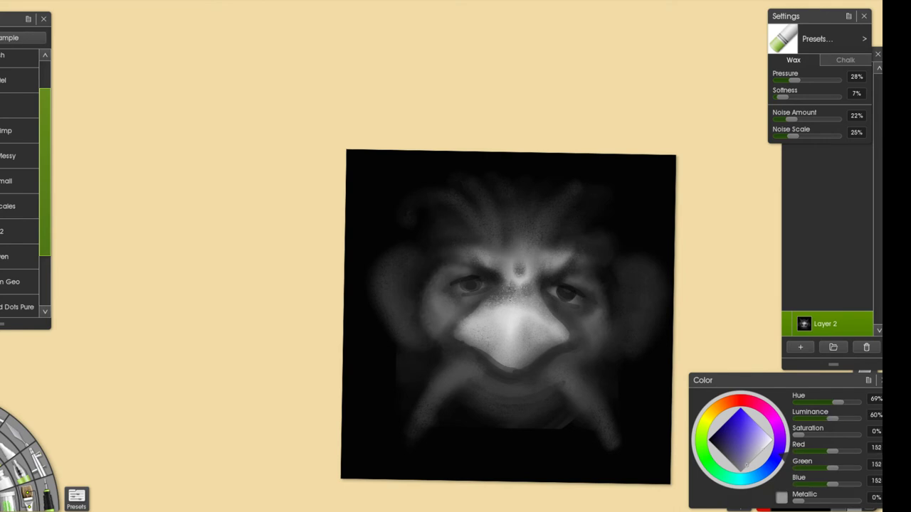
pyautogui.keyDown('alt'); pyautogui.click(509, 309); pyautogui.keyUp('alt')
pyautogui.keyDown('alt'); pyautogui.click(498, 283); pyautogui.keyUp('alt')
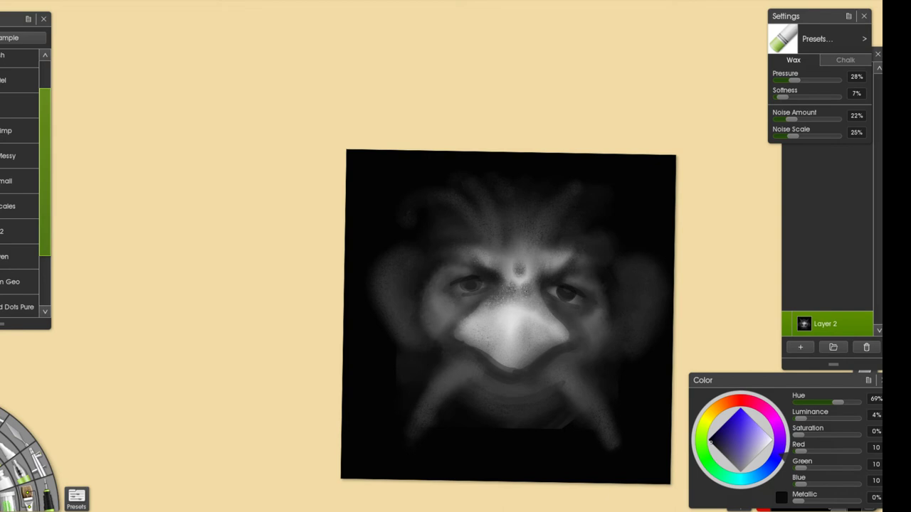
# - Round out the nose's shading with sampled greys, including 59% and 38% luminance, and touch up the right ear's edge with sampled black
pyautogui.moveTo(550, 325)
pyautogui.mouseDown()
pyautogui.moveTo(540, 306)
pyautogui.moveTo(491, 344)
pyautogui.moveTo(494, 335)
pyautogui.moveTo(531, 337)
pyautogui.mouseUp()
pyautogui.keyDown('alt'); pyautogui.click(513, 316); pyautogui.keyUp('alt')
pyautogui.keyDown('alt'); pyautogui.click(517, 314); pyautogui.keyUp('alt')
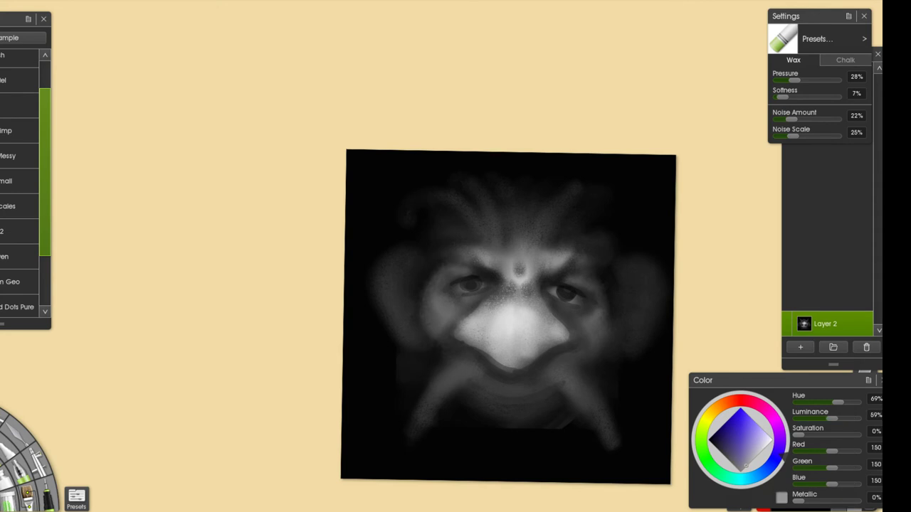
pyautogui.keyDown('alt'); pyautogui.click(514, 313); pyautogui.keyUp('alt')
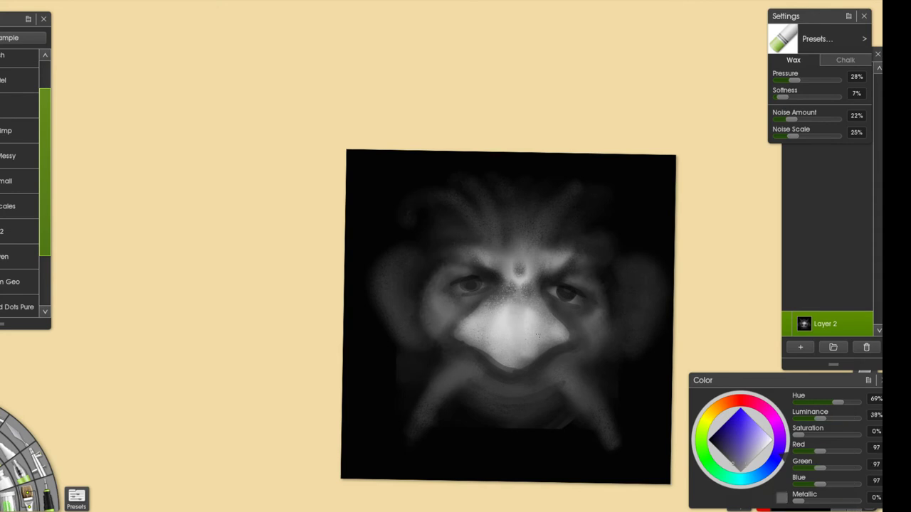
pyautogui.keyDown('alt'); pyautogui.click(503, 316); pyautogui.keyUp('alt')
pyautogui.keyDown('alt'); pyautogui.click(646, 281); pyautogui.keyUp('alt')
pyautogui.keyDown('alt'); pyautogui.click(645, 239); pyautogui.keyUp('alt')
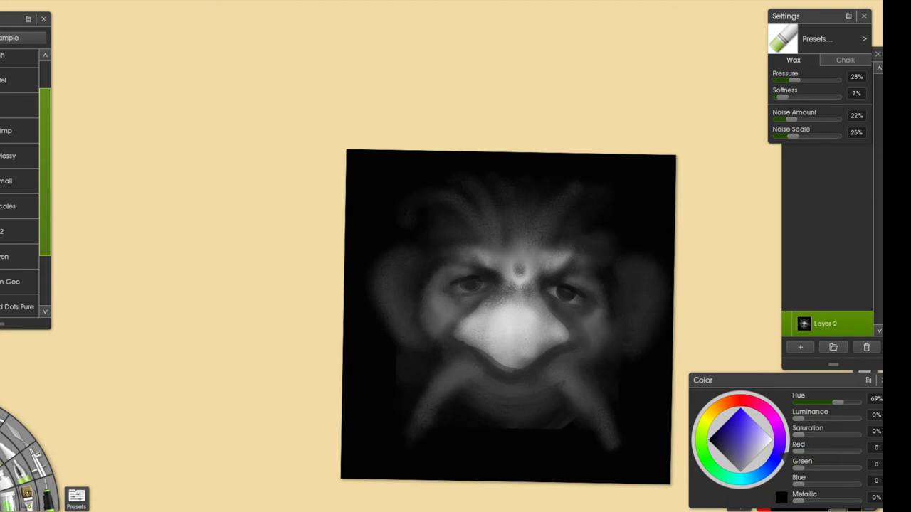
# - Brighten the nose with white and darken around both nostrils with sampled greys of 15% and 9% luminance
pyautogui.moveTo(765, 442); pyautogui.dragTo(774, 440)
pyautogui.scroll(1, 519, 328)
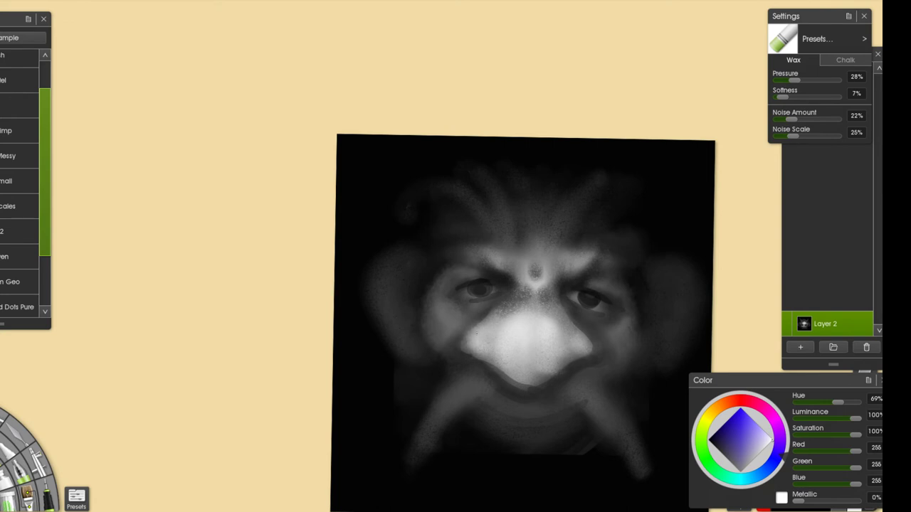
pyautogui.keyDown('alt'); pyautogui.click(467, 361); pyautogui.keyUp('alt')
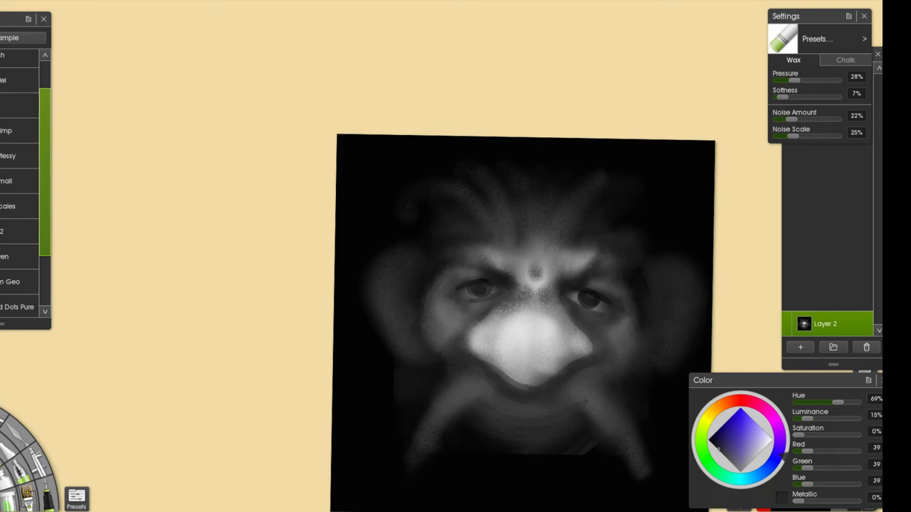
pyautogui.moveTo(609, 368); pyautogui.dragTo(586, 363)
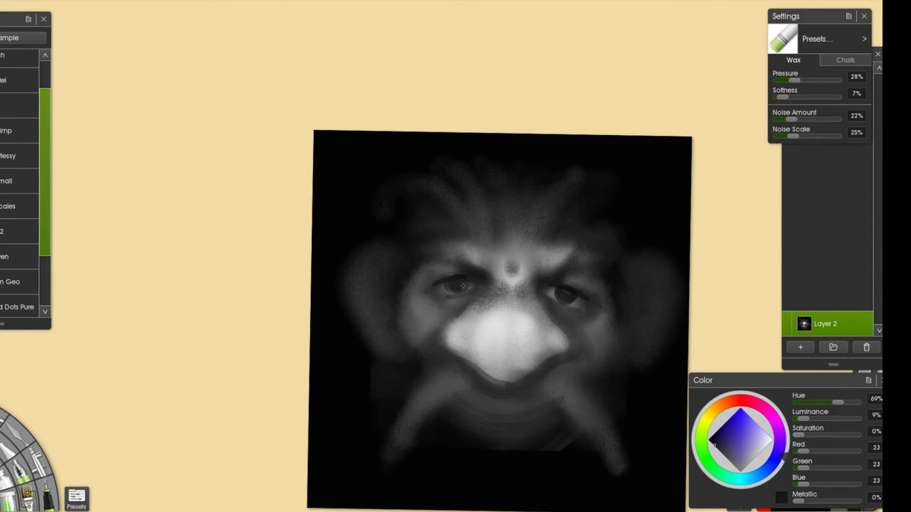
# - Touch up the left iris with 43% grey and add a small catchlight using a finer Ink Pen in 89% grey
pyautogui.keyDown('alt'); pyautogui.click(462, 284); pyautogui.keyUp('alt')
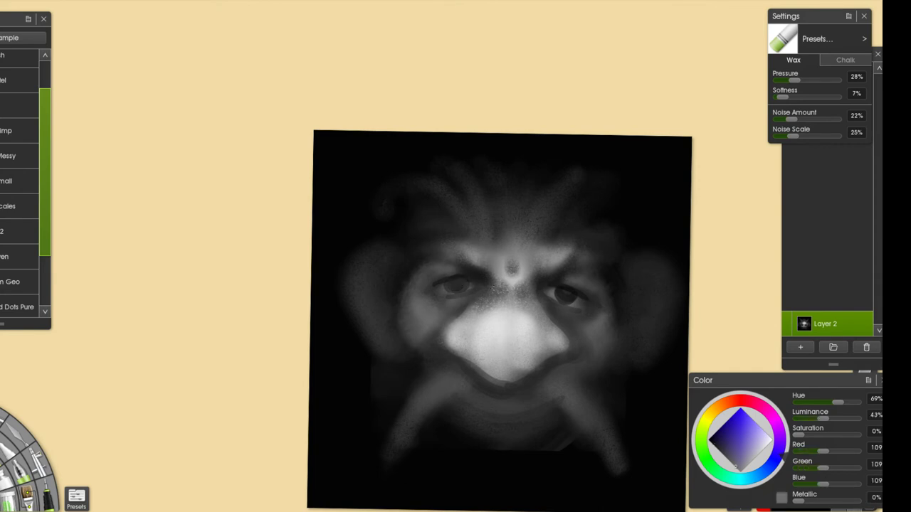
pyautogui.click(49, 496)
pyautogui.keyDown('alt'); pyautogui.click(500, 325); pyautogui.keyUp('alt')
pyautogui.click(456, 285)
pyautogui.hotkey('ctrl', 'z')
pyautogui.keyDown('shift'); pyautogui.moveTo(477, 287); pyautogui.dragTo(442, 286); pyautogui.keyUp('shift')
pyautogui.click(457, 284)
pyautogui.hotkey('ctrl', 'z')
pyautogui.click(454, 284)
pyautogui.hotkey('ctrl', 'z')
# - Add a bright catchlight in the right eye with the 89% grey Ink Pen
pyautogui.click(567, 294)
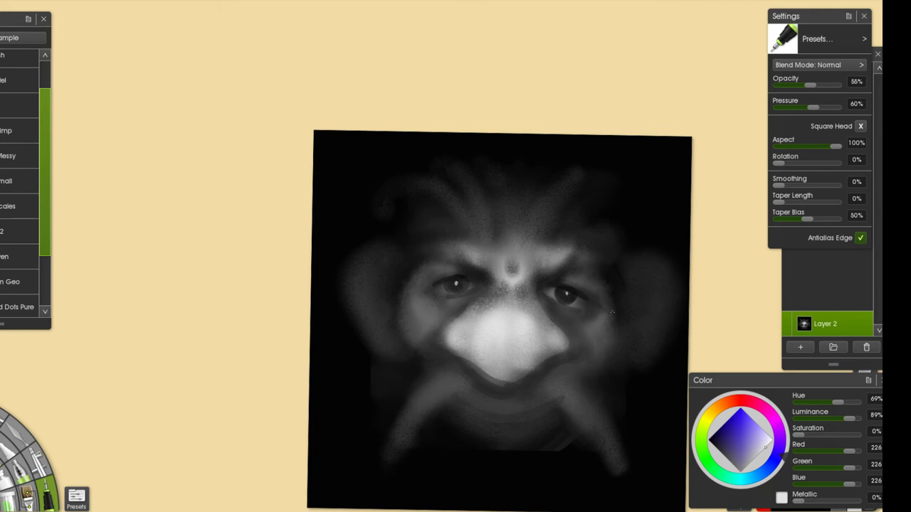
pyautogui.moveTo(603, 325); pyautogui.dragTo(593, 335)
pyautogui.click(558, 304)
pyautogui.scroll(-5, 558, 306)
pyautogui.scroll(5, 547, 354)
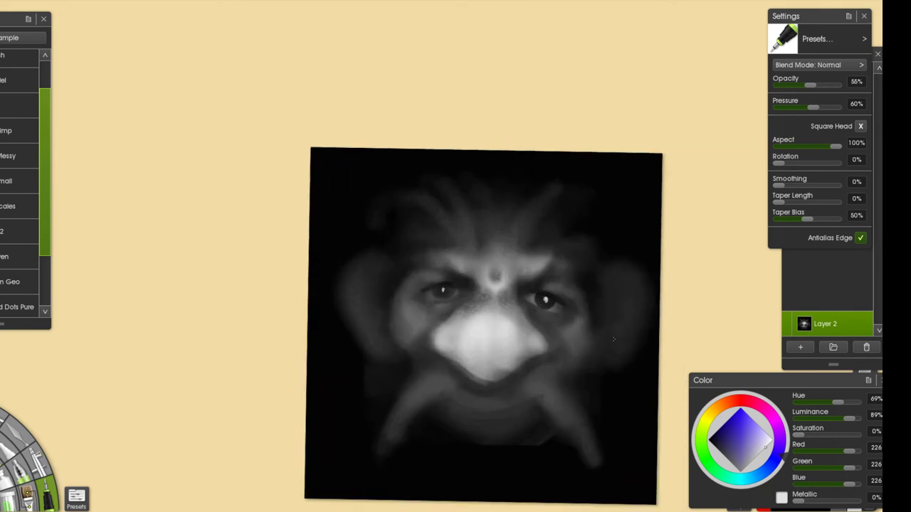
# - Brighten the moustache across the area under the nose with 52% grey wax crayon and darken beneath it with 18% grey
pyautogui.press('c')
pyautogui.keyDown('alt'); pyautogui.click(519, 365); pyautogui.keyUp('alt')
pyautogui.keyDown('alt'); pyautogui.click(491, 376); pyautogui.keyUp('alt')
pyautogui.moveTo(408, 422)
pyautogui.mouseDown()
pyautogui.moveTo(457, 396)
pyautogui.moveTo(399, 440)
pyautogui.moveTo(503, 406)
pyautogui.moveTo(463, 401)
pyautogui.moveTo(452, 417)
pyautogui.moveTo(474, 416)
pyautogui.moveTo(472, 406)
pyautogui.moveTo(547, 411)
pyautogui.moveTo(519, 391)
pyautogui.moveTo(573, 441)
pyautogui.mouseUp()
pyautogui.hotkey('ctrl', 'z')
pyautogui.moveTo(445, 453); pyautogui.dragTo(459, 415)
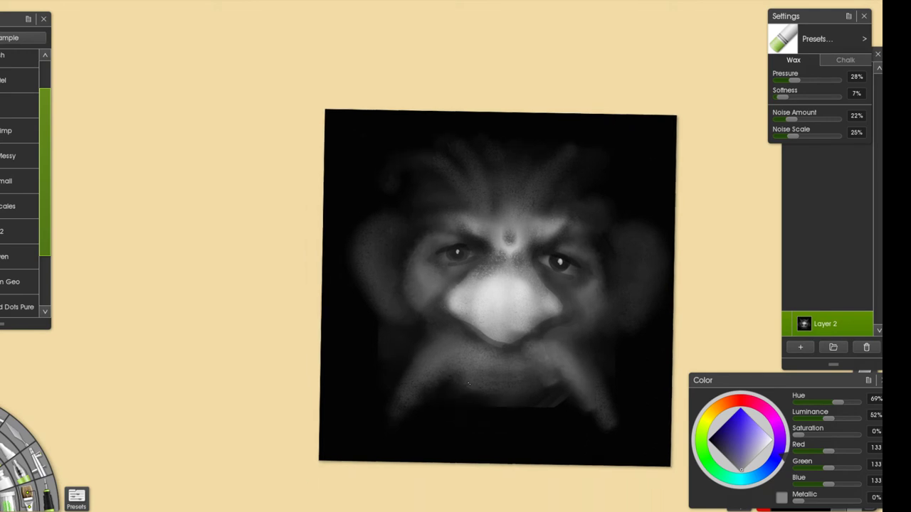
pyautogui.keyDown('alt'); pyautogui.click(445, 385); pyautogui.keyUp('alt')
pyautogui.moveTo(470, 383)
pyautogui.mouseDown()
pyautogui.moveTo(502, 398)
pyautogui.moveTo(529, 392)
pyautogui.mouseUp()
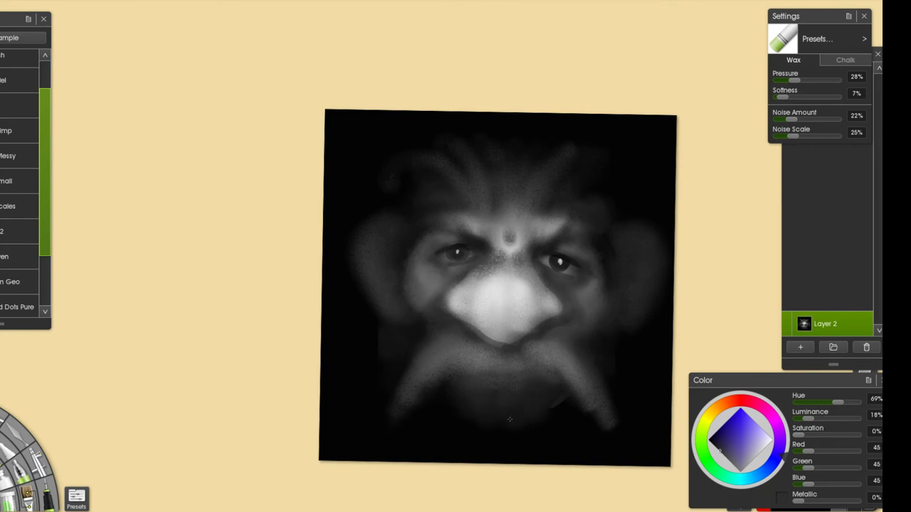
# - Paint a light lower lip and chin between the moustache ends with 75% grey
pyautogui.moveTo(460, 407)
pyautogui.mouseDown()
pyautogui.moveTo(545, 414)
pyautogui.moveTo(483, 376)
pyautogui.moveTo(440, 419)
pyautogui.mouseUp()
pyautogui.keyDown('alt'); pyautogui.click(486, 300); pyautogui.keyUp('alt')
pyautogui.hotkey('ctrl', 'z')
pyautogui.moveTo(436, 372)
pyautogui.mouseDown()
pyautogui.moveTo(457, 416)
pyautogui.moveTo(452, 404)
pyautogui.mouseUp()
pyautogui.hotkey('ctrl', 'z')
pyautogui.moveTo(468, 364)
pyautogui.mouseDown()
pyautogui.moveTo(472, 396)
pyautogui.moveTo(499, 414)
pyautogui.moveTo(476, 365)
pyautogui.moveTo(498, 417)
pyautogui.moveTo(514, 378)
pyautogui.moveTo(506, 405)
pyautogui.moveTo(541, 399)
pyautogui.moveTo(534, 377)
pyautogui.moveTo(516, 411)
pyautogui.mouseUp()
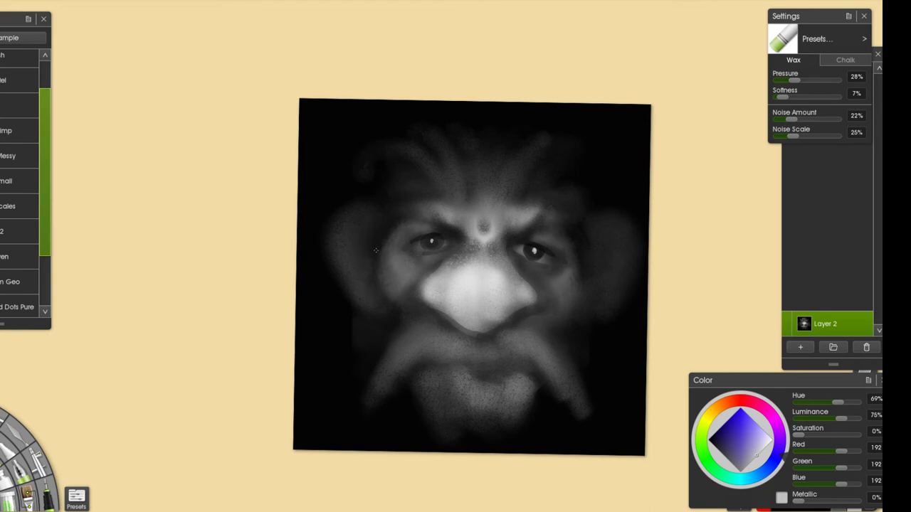
# - Shape the left ear's upper rim with 75% grey, then carve its inner hollow and edges with sampled greys of 1% and 14% luminance
pyautogui.moveTo(365, 206)
pyautogui.mouseDown()
pyautogui.moveTo(388, 222)
pyautogui.moveTo(363, 209)
pyautogui.mouseUp()
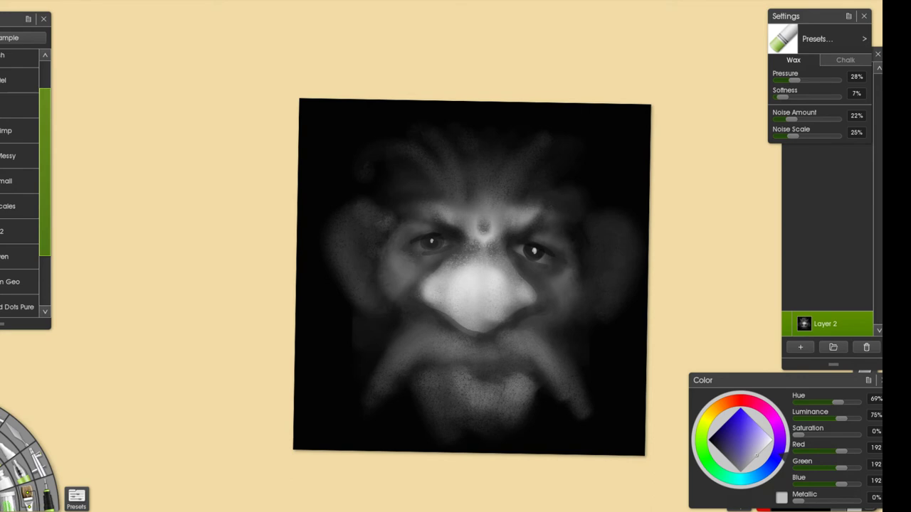
pyautogui.keyDown('alt'); pyautogui.click(387, 193); pyautogui.keyUp('alt')
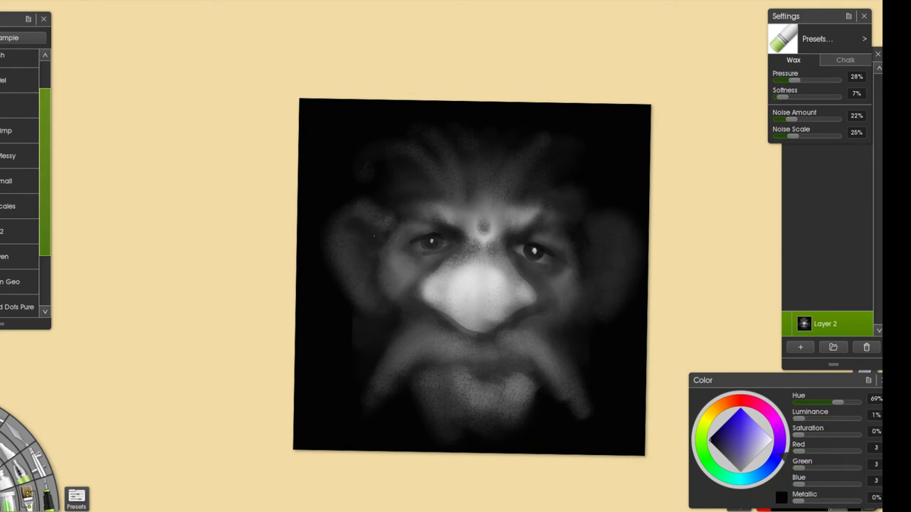
pyautogui.keyDown('alt'); pyautogui.click(365, 194); pyautogui.keyUp('alt')
pyautogui.keyDown('alt'); pyautogui.click(375, 197); pyautogui.keyUp('alt')
pyautogui.keyDown('alt'); pyautogui.click(384, 210); pyautogui.keyUp('alt')
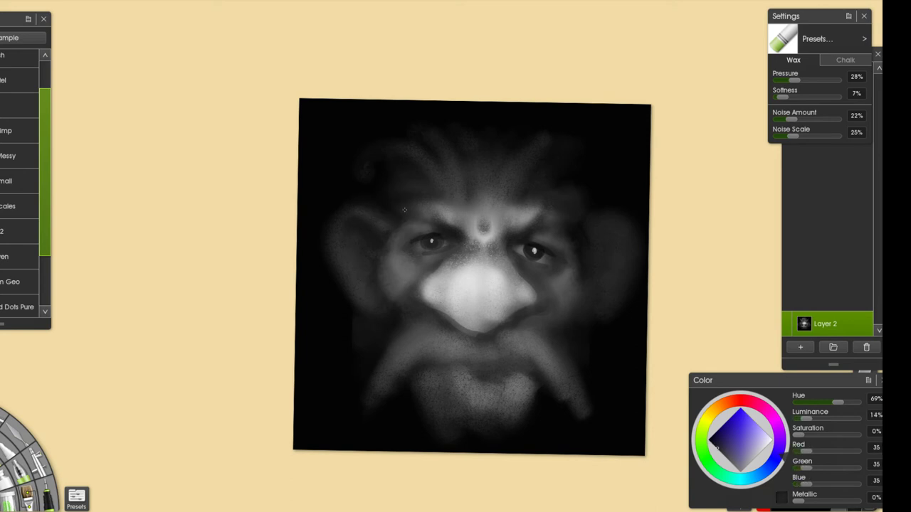
pyautogui.keyDown('alt'); pyautogui.click(413, 210); pyautogui.keyUp('alt')
# - Define the right ear's upper edge, rim and inner hollow with sampled black and 32% grey
pyautogui.keyDown('alt'); pyautogui.click(587, 225); pyautogui.keyUp('alt')
pyautogui.keyDown('alt'); pyautogui.click(608, 200); pyautogui.keyUp('alt')
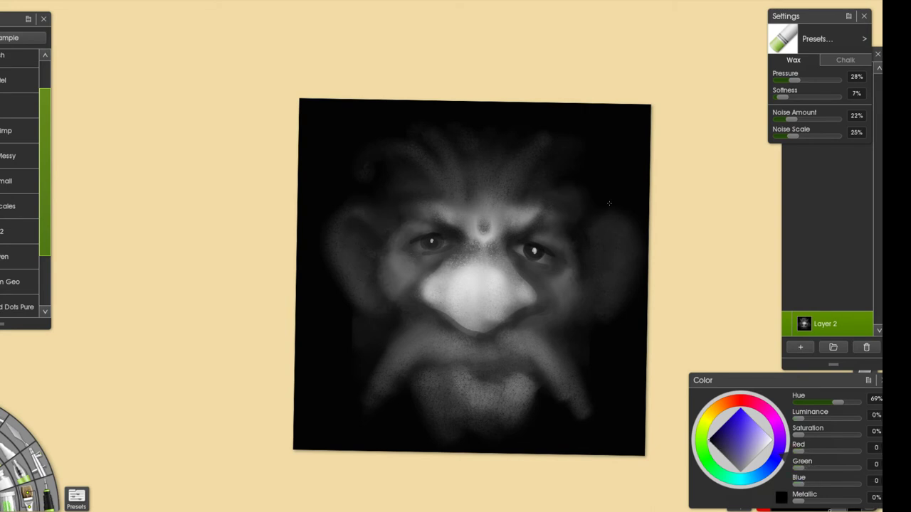
pyautogui.keyDown('alt'); pyautogui.click(592, 246); pyautogui.keyUp('alt')
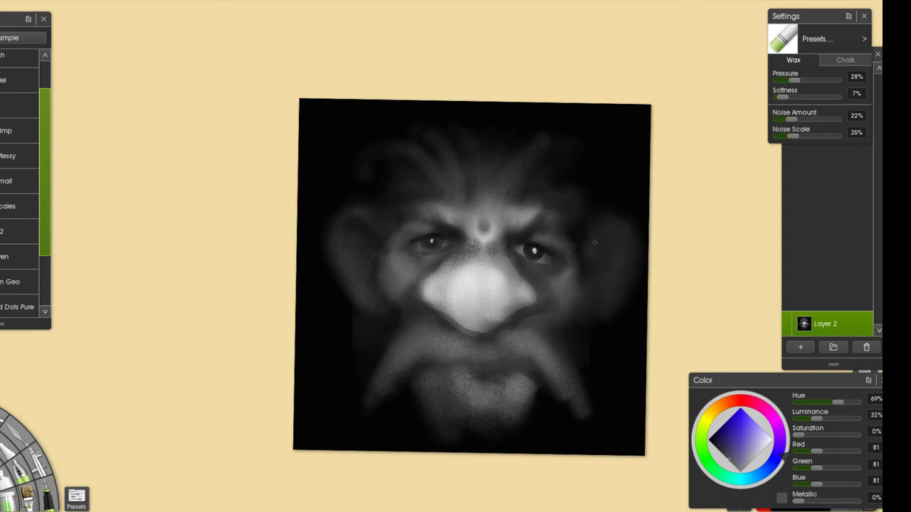
pyautogui.keyDown('alt'); pyautogui.click(626, 240); pyautogui.keyUp('alt')
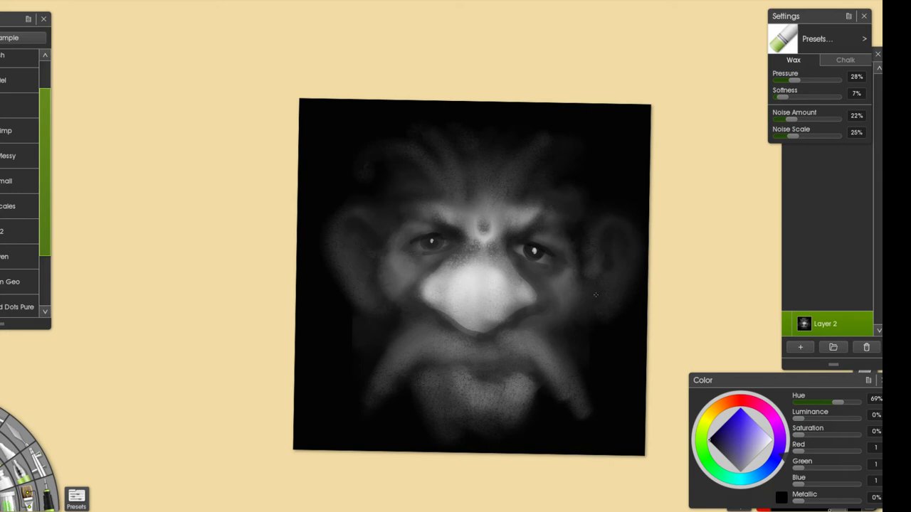
# - Paint a small light bump in front of the right ear's opening with sampled greys, including 22% and 27% luminance
pyautogui.keyDown('alt'); pyautogui.click(605, 255); pyautogui.keyUp('alt')
pyautogui.keyDown('alt'); pyautogui.click(575, 291); pyautogui.keyUp('alt')
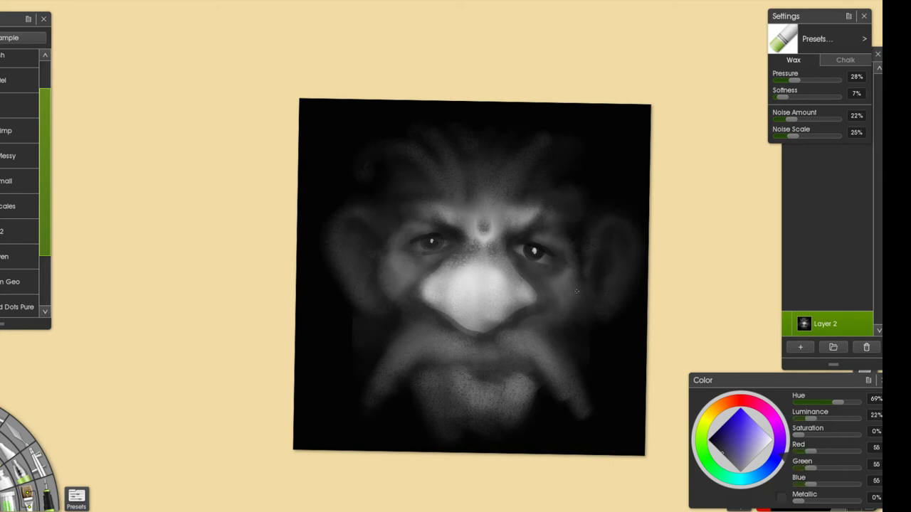
pyautogui.keyDown('alt'); pyautogui.click(599, 274); pyautogui.keyUp('alt')
pyautogui.moveTo(598, 276); pyautogui.dragTo(597, 269)
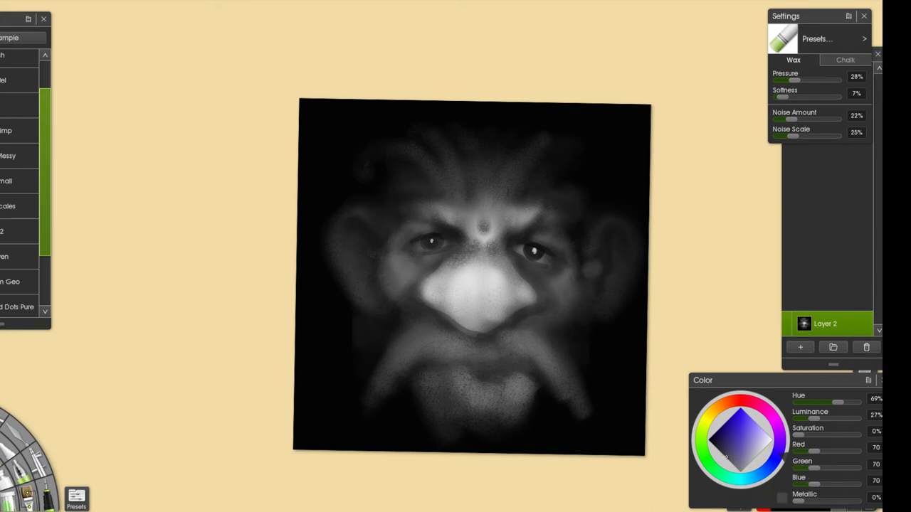
# - Shade the left ear's hollow and paint its lobe downward with sampled black, 27% and 36% greys
pyautogui.moveTo(375, 258)
pyautogui.mouseDown()
pyautogui.moveTo(374, 231)
pyautogui.moveTo(384, 304)
pyautogui.moveTo(347, 338)
pyautogui.moveTo(366, 256)
pyautogui.moveTo(366, 272)
pyautogui.moveTo(356, 258)
pyautogui.moveTo(376, 277)
pyautogui.moveTo(339, 236)
pyautogui.mouseUp()
pyautogui.keyDown('alt'); pyautogui.click(380, 240); pyautogui.keyUp('alt')
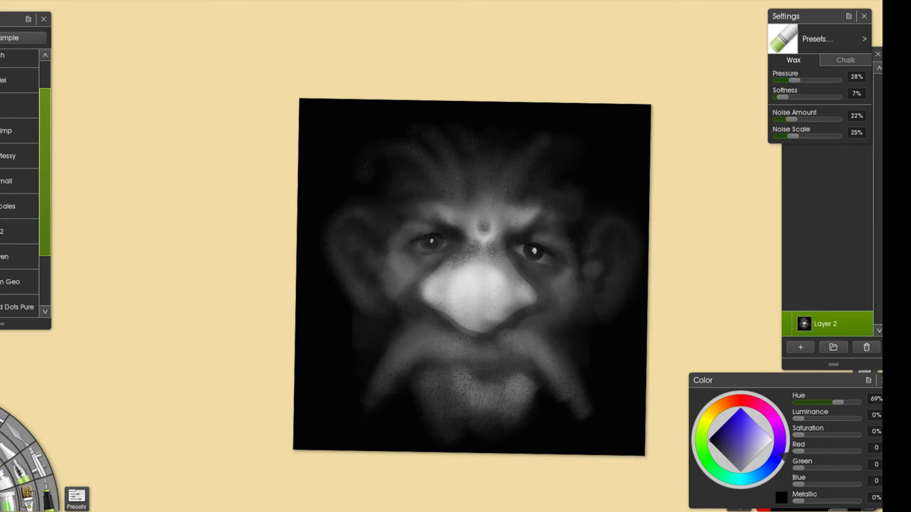
pyautogui.keyDown('alt'); pyautogui.click(375, 307); pyautogui.keyUp('alt')
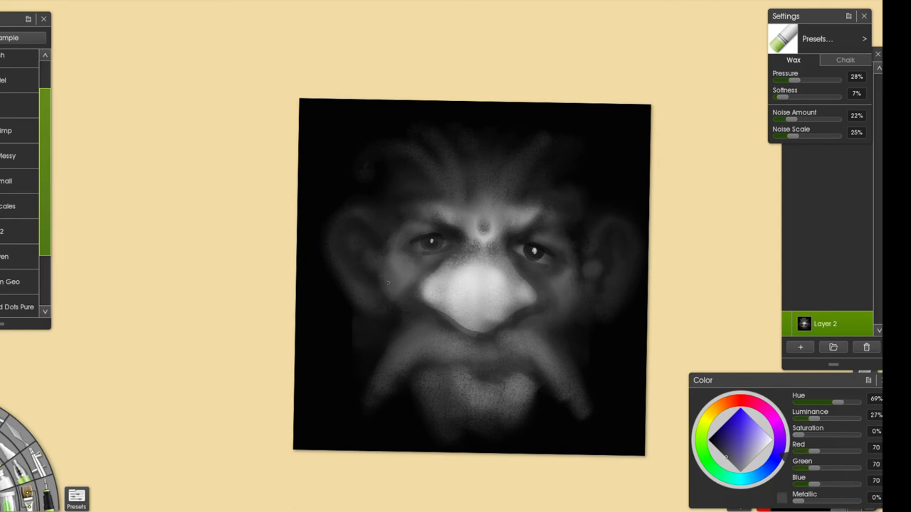
pyautogui.keyDown('alt'); pyautogui.click(373, 296); pyautogui.keyUp('alt')
pyautogui.keyDown('alt'); pyautogui.click(384, 320); pyautogui.keyUp('alt')
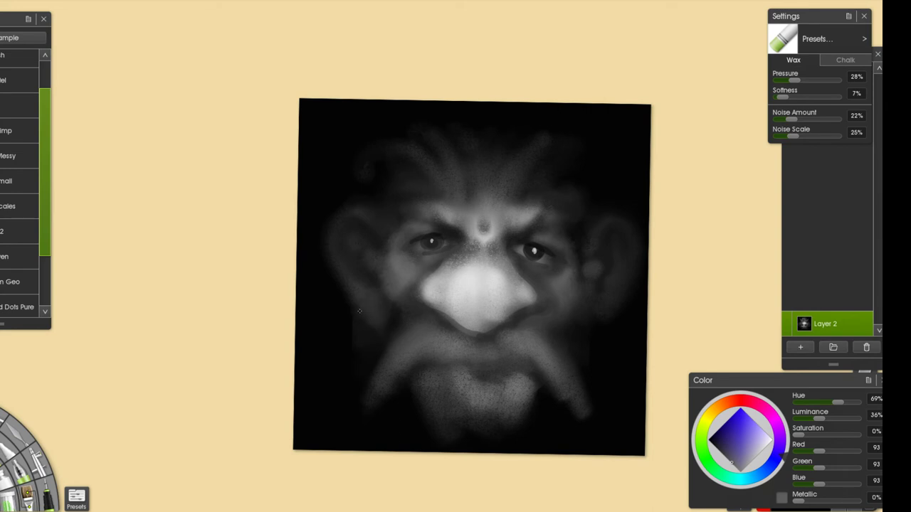
pyautogui.moveTo(343, 289); pyautogui.dragTo(355, 322)
# - Paint a rounded lobe at the bottom of the right ear with 36% grey
pyautogui.moveTo(603, 301); pyautogui.dragTo(606, 300)
pyautogui.moveTo(605, 327)
pyautogui.mouseDown()
pyautogui.moveTo(618, 310)
pyautogui.moveTo(601, 325)
pyautogui.mouseUp()
pyautogui.hotkey('ctrl', 'z')
pyautogui.moveTo(596, 324); pyautogui.dragTo(610, 310)
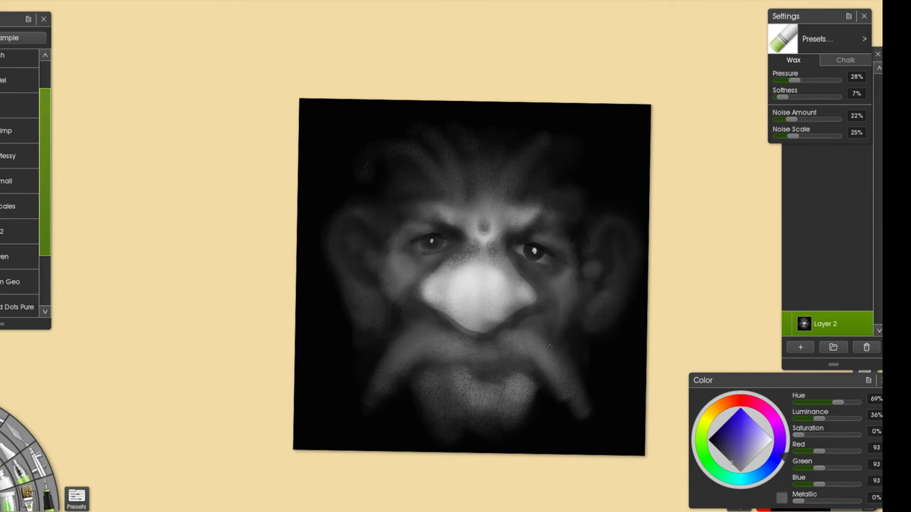
# - Shade vertical folds down the outer sides of both cheeks with sampled greys between 3% and 36% luminance
pyautogui.keyDown('alt'); pyautogui.click(574, 300); pyautogui.keyUp('alt')
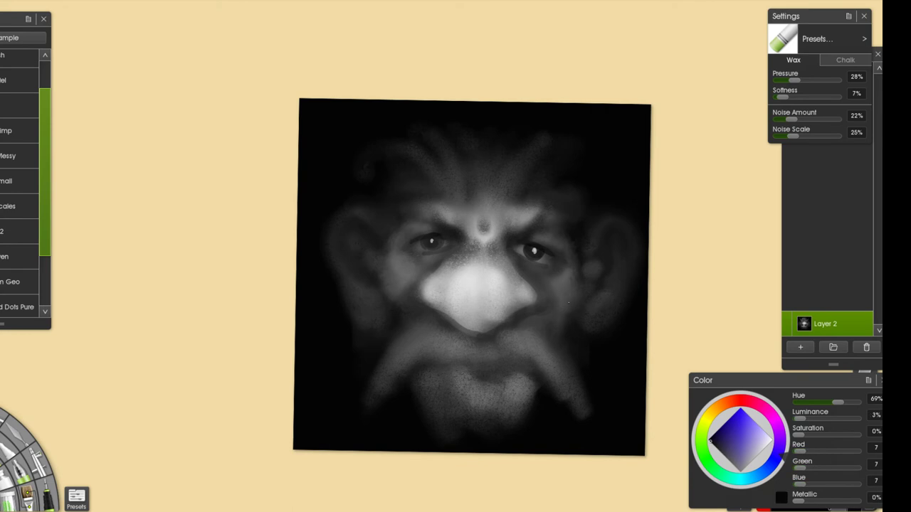
pyautogui.keyDown('alt'); pyautogui.click(570, 287); pyautogui.keyUp('alt')
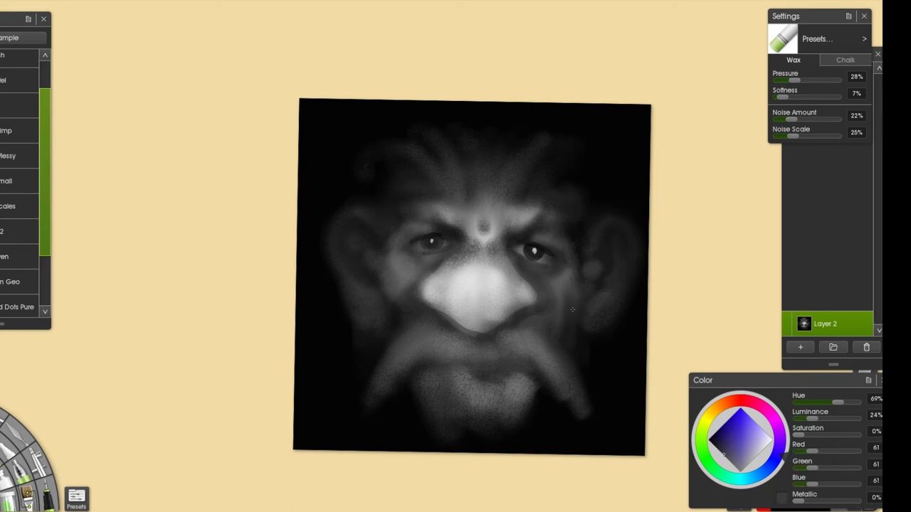
pyautogui.moveTo(389, 325); pyautogui.dragTo(388, 332)
pyautogui.keyDown('alt'); pyautogui.click(388, 314); pyautogui.keyUp('alt')
pyautogui.moveTo(391, 287); pyautogui.dragTo(392, 299)
pyautogui.keyDown('alt'); pyautogui.click(400, 278); pyautogui.keyUp('alt')
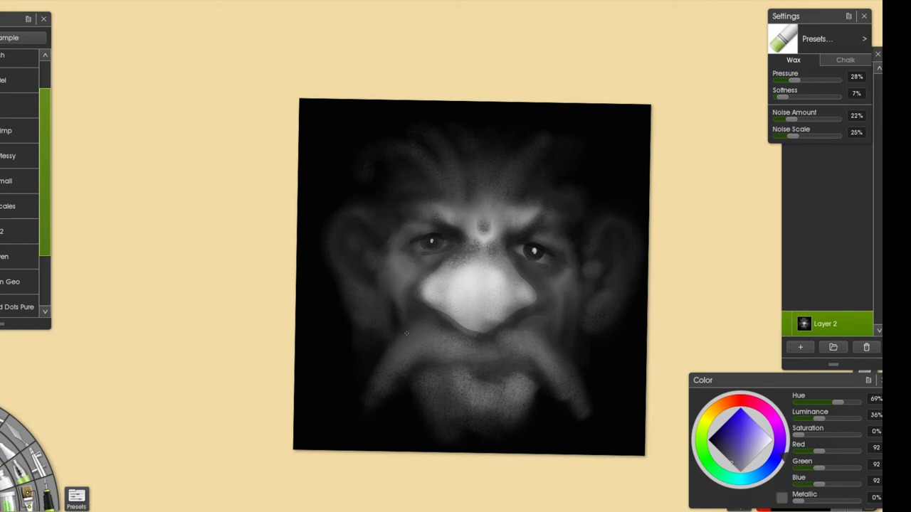
pyautogui.keyDown('alt'); pyautogui.click(412, 307); pyautogui.keyUp('alt')
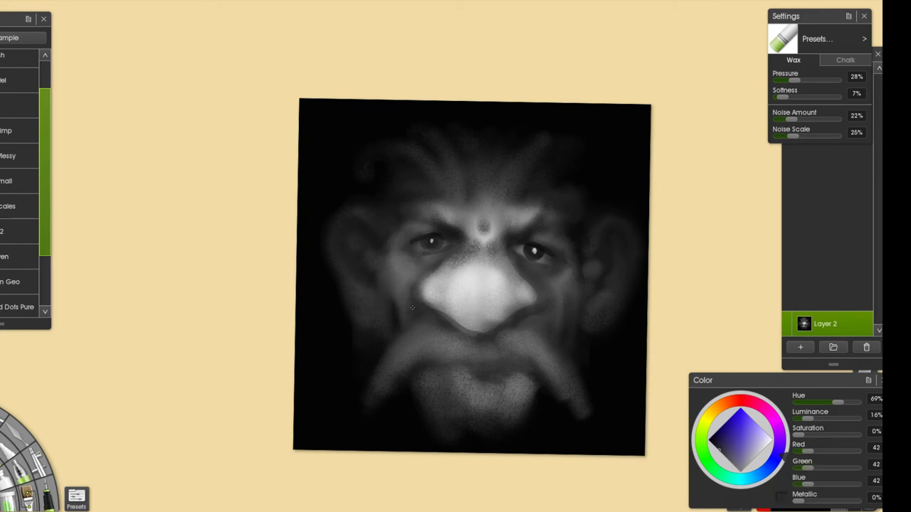
pyautogui.keyDown('alt'); pyautogui.click(397, 312); pyautogui.keyUp('alt')
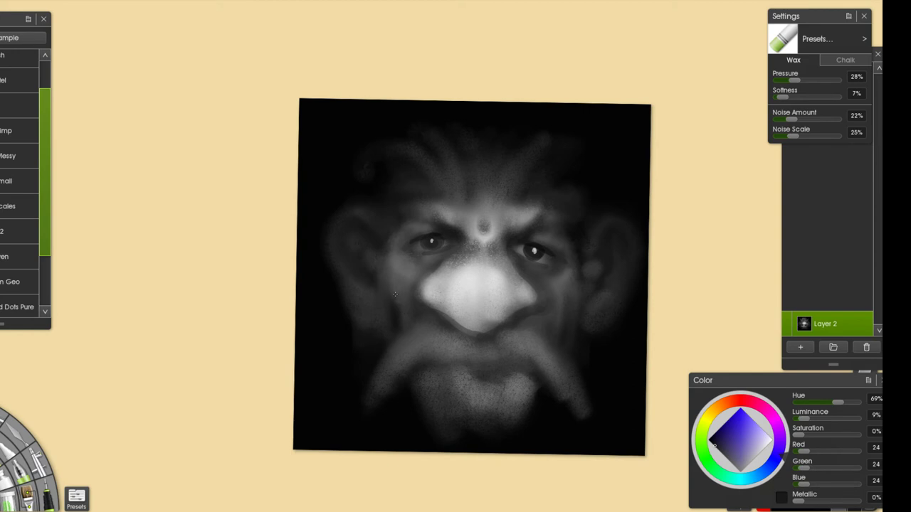
# - Highlight the left cheekbone below the eye with sampled greys of 40% and 69% luminance
pyautogui.keyDown('alt'); pyautogui.click(401, 269); pyautogui.keyUp('alt')
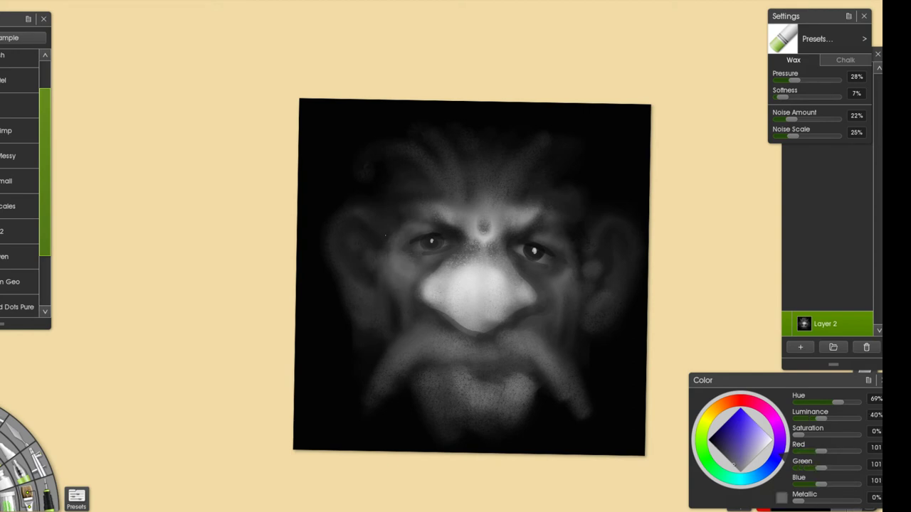
pyautogui.keyDown('alt'); pyautogui.click(436, 287); pyautogui.keyUp('alt')
pyautogui.moveTo(411, 279); pyautogui.dragTo(391, 266)
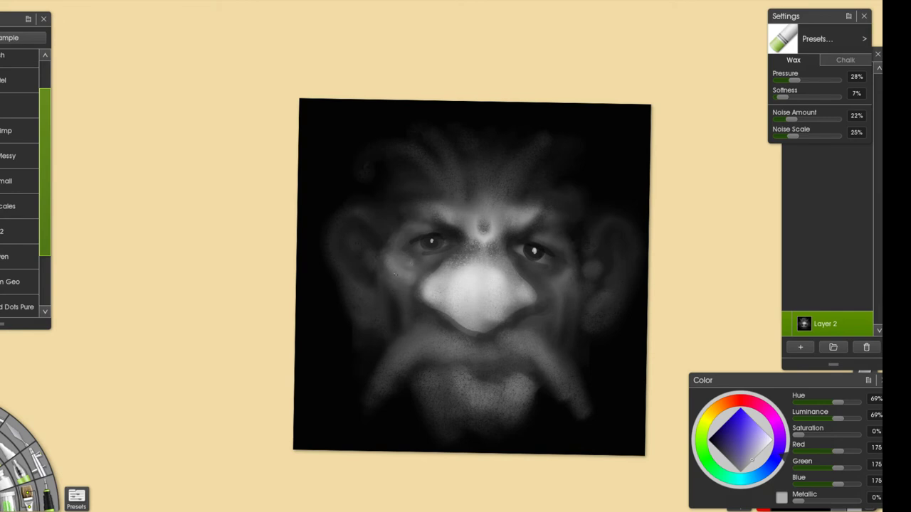
pyautogui.moveTo(405, 258); pyautogui.dragTo(395, 261)
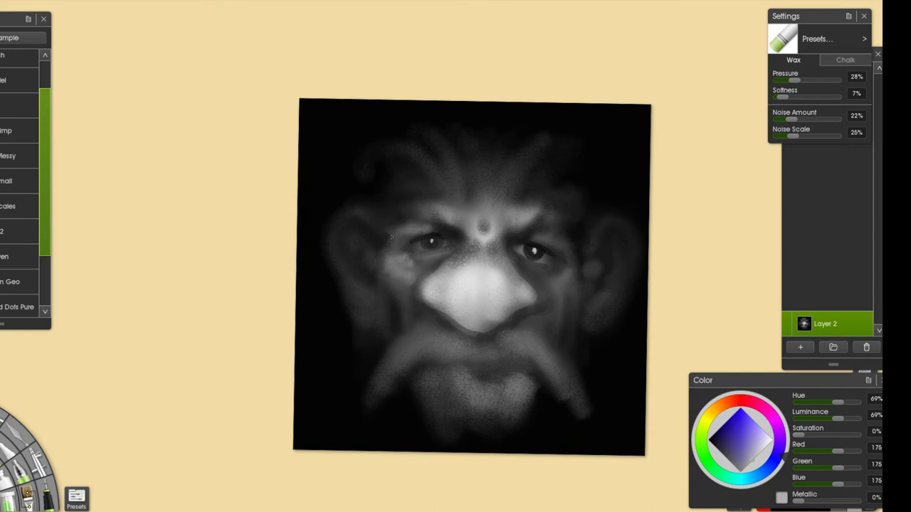
# - Shade the upper lid and outer brow of the left eye with sampled greys, including 12% luminance
pyautogui.keyDown('alt'); pyautogui.click(405, 249); pyautogui.keyUp('alt')
pyautogui.keyDown('alt'); pyautogui.click(409, 247); pyautogui.keyUp('alt')
pyautogui.keyDown('alt'); pyautogui.click(437, 232); pyautogui.keyUp('alt')
pyautogui.keyDown('alt'); pyautogui.click(432, 221); pyautogui.keyUp('alt')
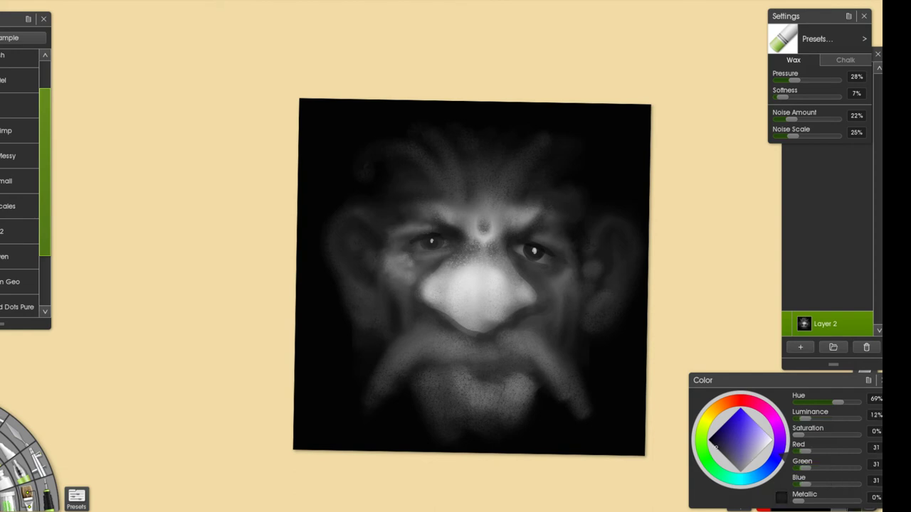
pyautogui.keyDown('alt'); pyautogui.click(416, 216); pyautogui.keyUp('alt')
pyautogui.keyDown('alt'); pyautogui.click(442, 227); pyautogui.keyUp('alt')
pyautogui.keyDown('alt'); pyautogui.click(410, 224); pyautogui.keyUp('alt')
# - Highlight the outer right brow with sampled 75% grey and darken beneath the right eye with 5% grey
pyautogui.keyDown('alt'); pyautogui.click(485, 235); pyautogui.keyUp('alt')
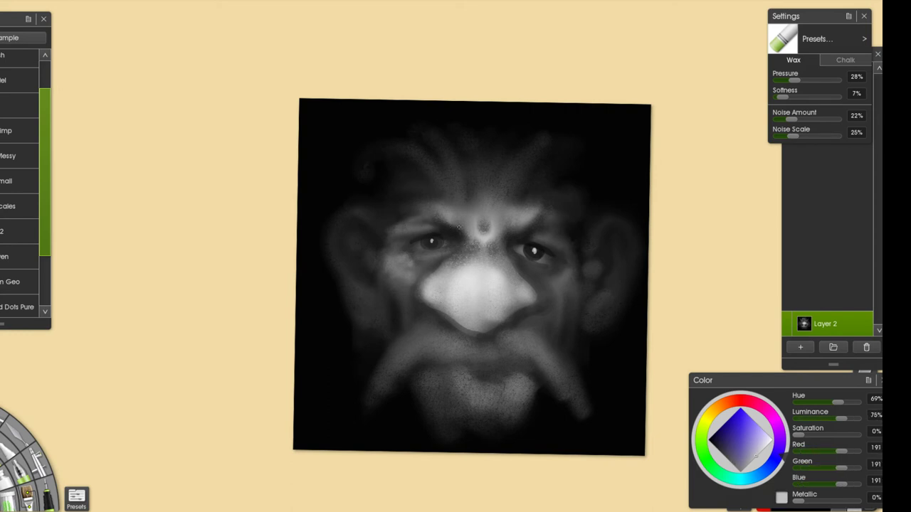
pyautogui.moveTo(538, 224); pyautogui.dragTo(562, 237)
pyautogui.scroll(-3, 561, 242)
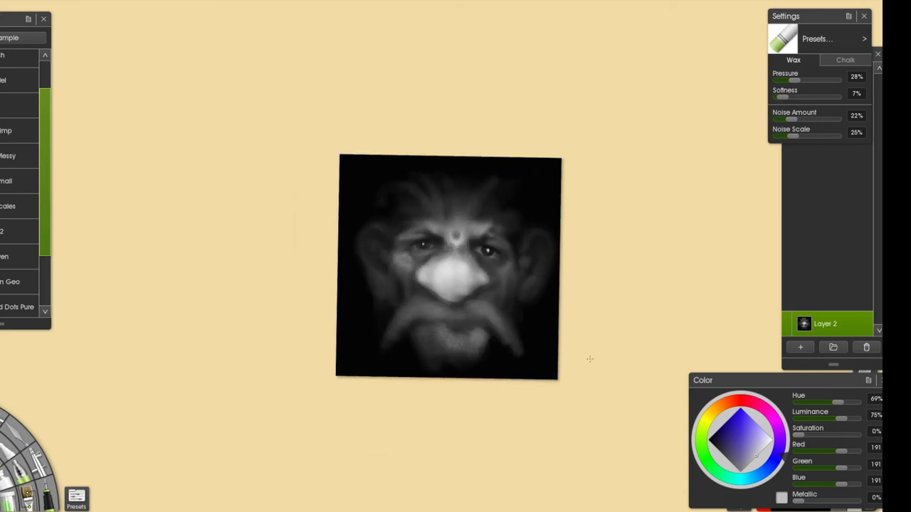
pyautogui.scroll(3, 518, 269)
pyautogui.keyDown('alt'); pyautogui.click(513, 247); pyautogui.keyUp('alt')
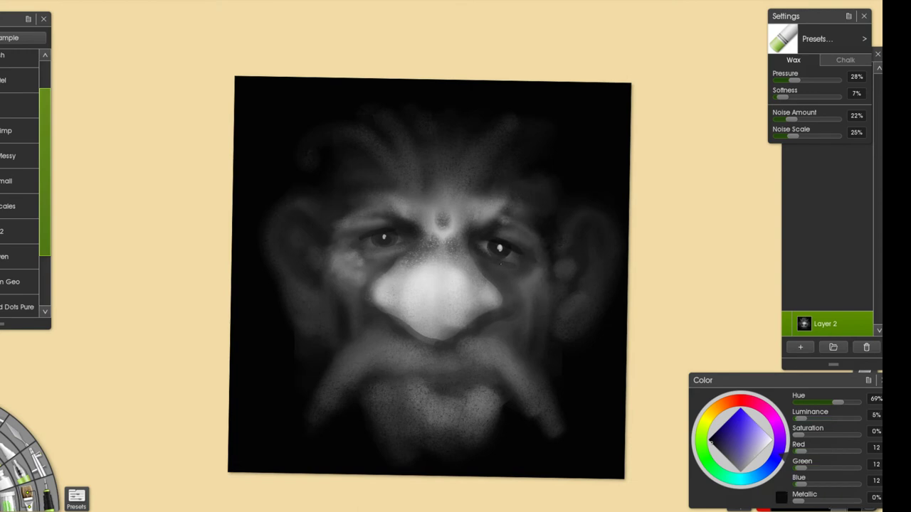
pyautogui.moveTo(509, 259); pyautogui.dragTo(524, 256)
pyautogui.scroll(-5, 413, 252)
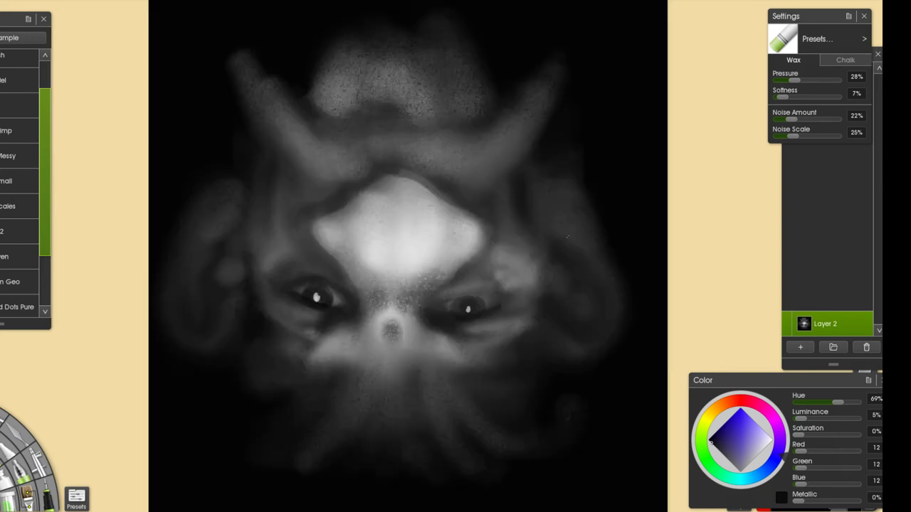
pyautogui.moveTo(408, 373); pyautogui.dragTo(409, 131)
pyautogui.scroll(-3, 405, 249)
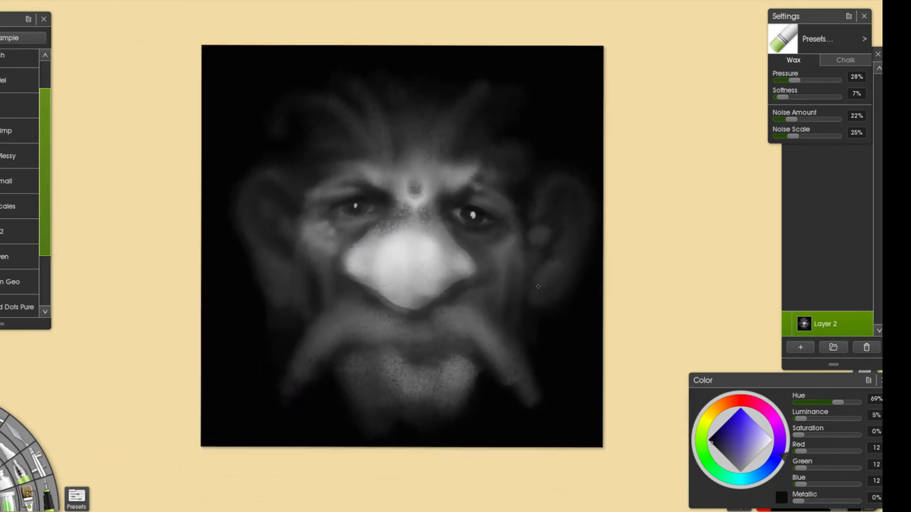
# - Select the right eye with a freehand lasso, move it slightly upward, rotate it to 354° and deselect
pyautogui.press('s')
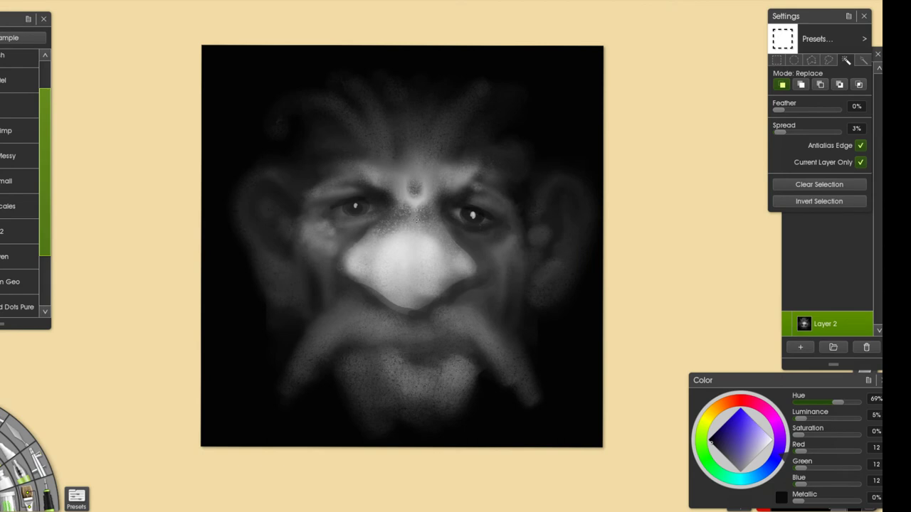
pyautogui.click(825, 53)
pyautogui.click(765, 24)
pyautogui.click(827, 61)
pyautogui.moveTo(441, 212)
pyautogui.mouseDown()
pyautogui.moveTo(445, 226)
pyautogui.moveTo(485, 248)
pyautogui.mouseUp()
pyautogui.moveTo(502, 192)
pyautogui.mouseDown()
pyautogui.moveTo(476, 174)
pyautogui.moveTo(441, 207)
pyautogui.mouseUp()
pyautogui.press('Tab')
pyautogui.hotkey('ctrl', 't')
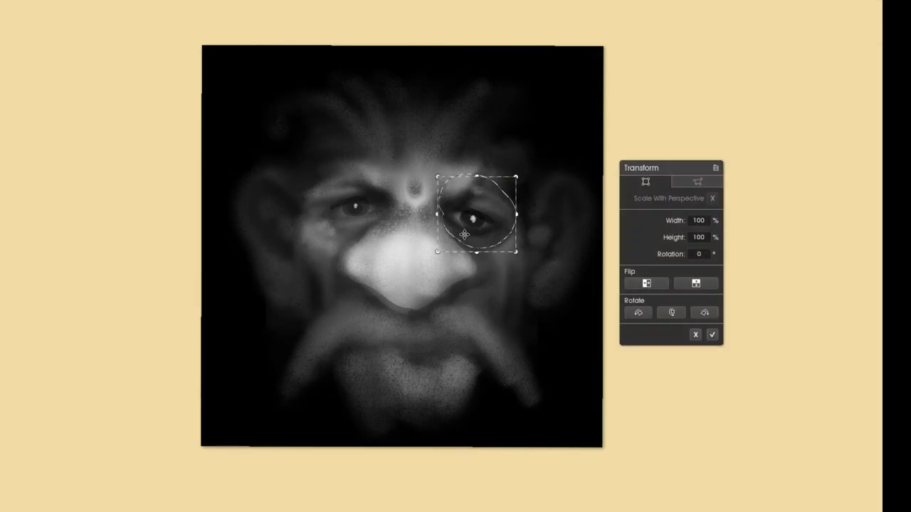
pyautogui.moveTo(463, 234); pyautogui.dragTo(463, 230)
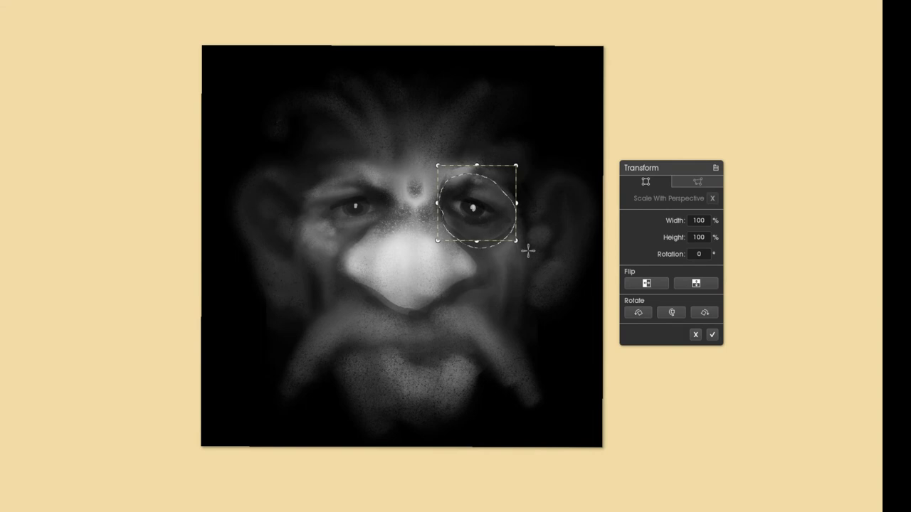
pyautogui.moveTo(520, 248); pyautogui.dragTo(526, 245)
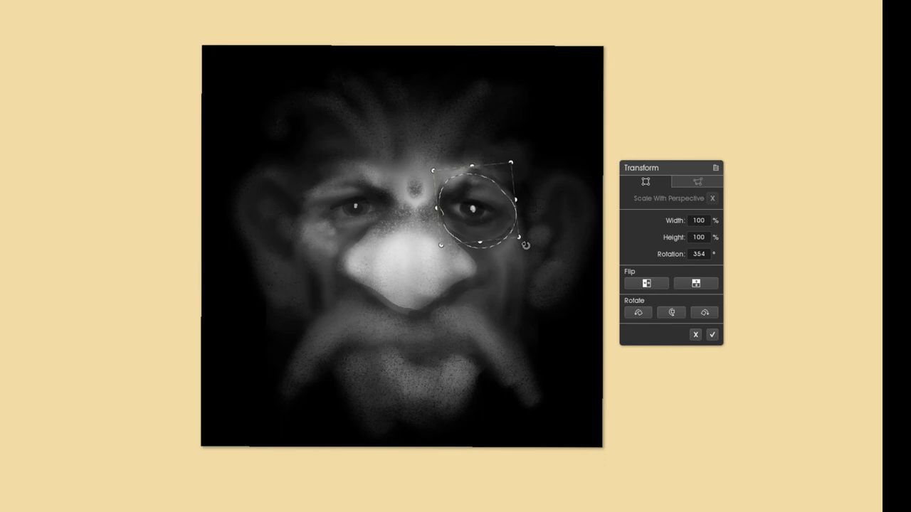
pyautogui.press('Return')
pyautogui.scroll(-1, 530, 269)
pyautogui.scroll(-1, 530, 269)
pyautogui.hotkey('ctrl', 'd')
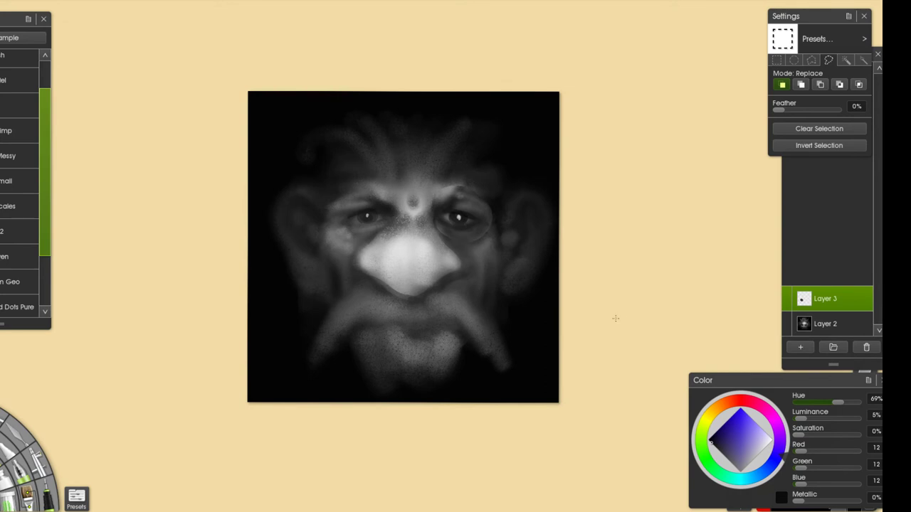
# - Merge the transformed eye on Layer 3 down into Layer 2
pyautogui.hotkey('ctrl', 't')
pyautogui.press('Return')
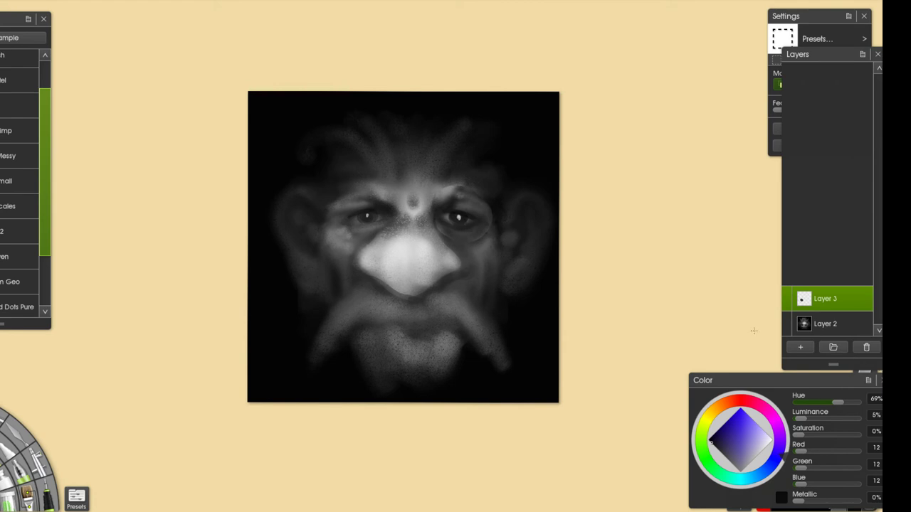
pyautogui.rightClick(842, 304)
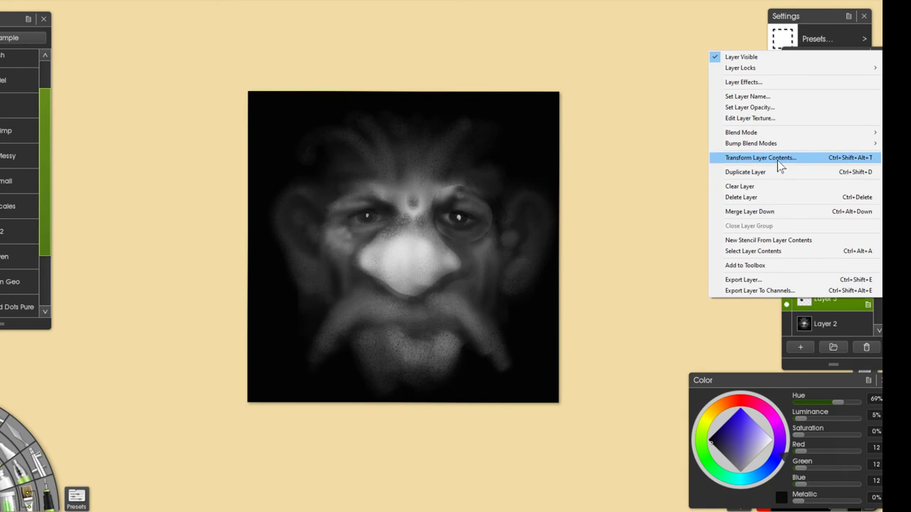
pyautogui.click(754, 211)
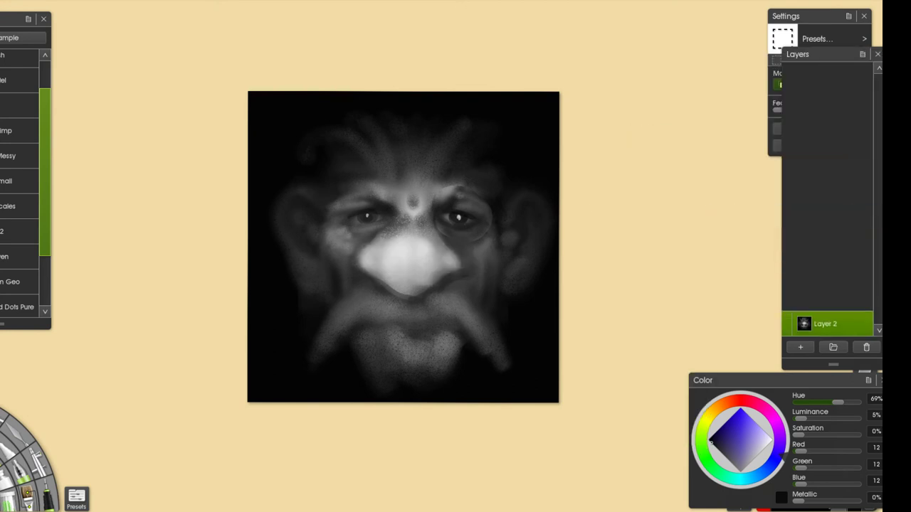
# - Mirror the whole face by flipping Layer 2 vertically
pyautogui.hotkey('ctrl', 't')
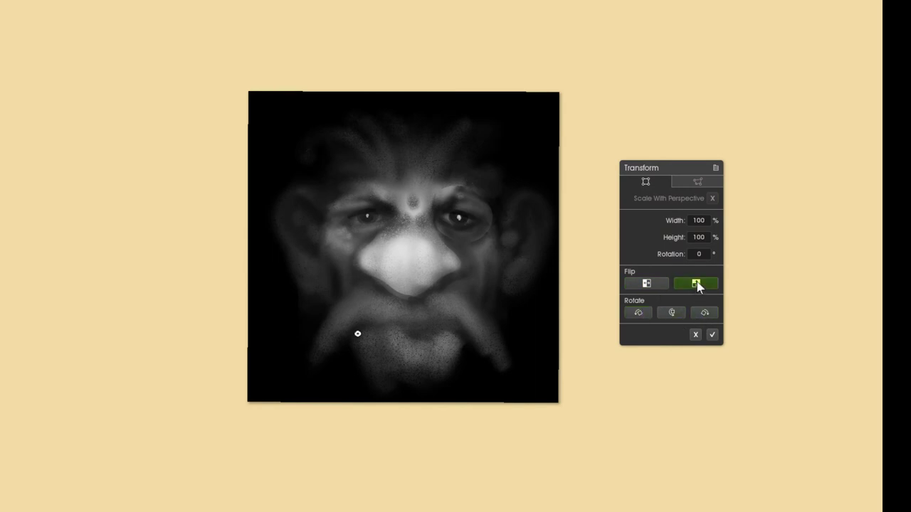
pyautogui.moveTo(670, 168); pyautogui.dragTo(691, 163)
pyautogui.press('Return')
pyautogui.hotkey('ctrl', 't')
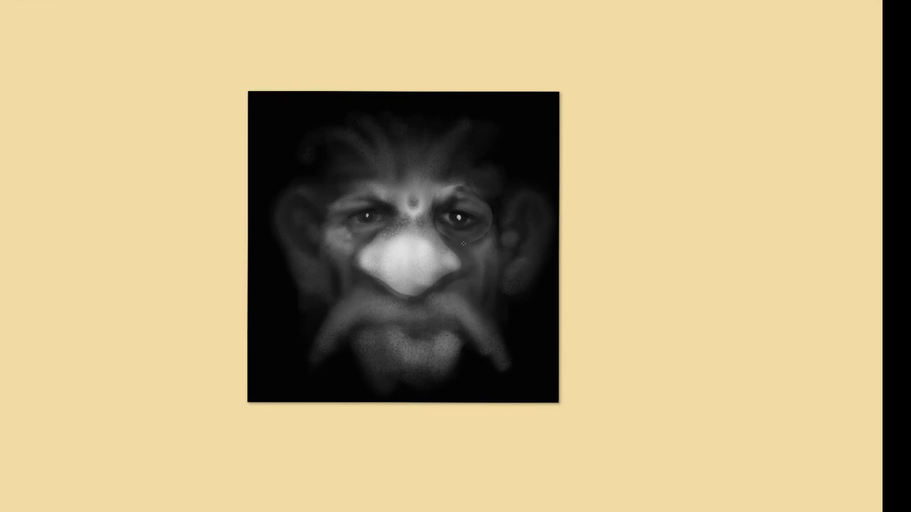
pyautogui.click(720, 277)
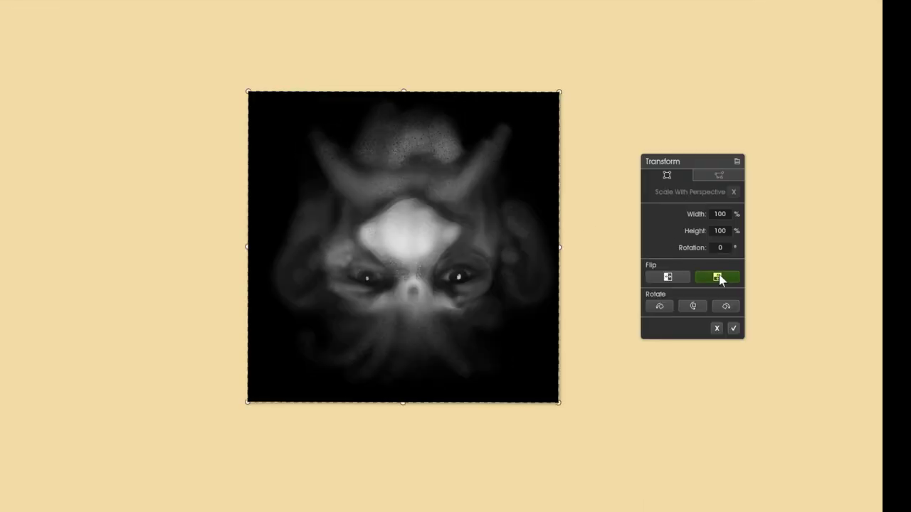
pyautogui.press('Return')
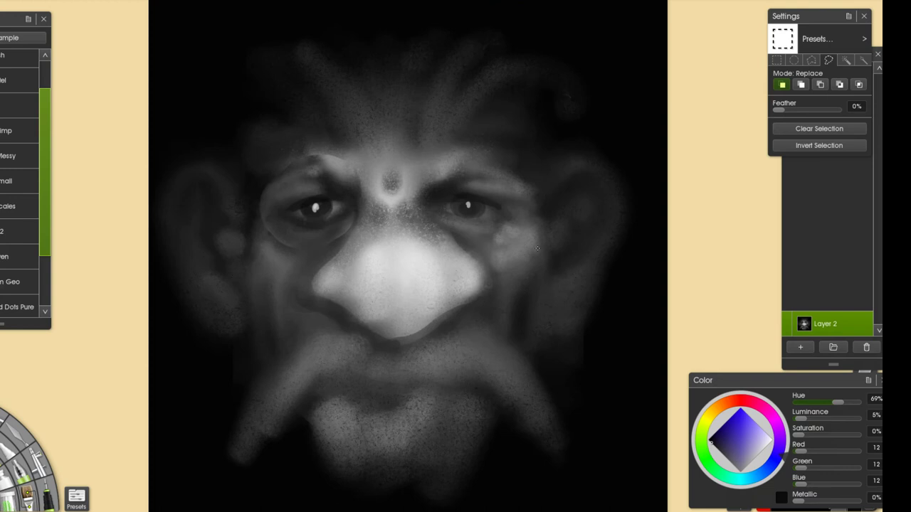
# - Lasso the eye without the circular seam and shift it slightly downward with a transform
pyautogui.scroll(-4, 537, 249)
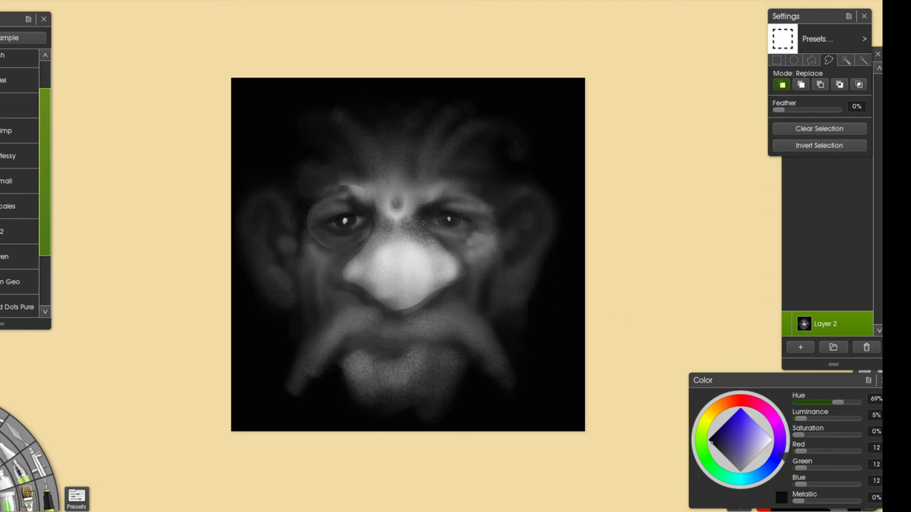
pyautogui.moveTo(418, 221); pyautogui.dragTo(444, 249)
pyautogui.moveTo(471, 201)
pyautogui.mouseDown()
pyautogui.moveTo(442, 192)
pyautogui.moveTo(419, 219)
pyautogui.mouseUp()
pyautogui.hotkey('ctrl', 't')
pyautogui.moveTo(466, 236); pyautogui.dragTo(466, 237)
pyautogui.press('Return')
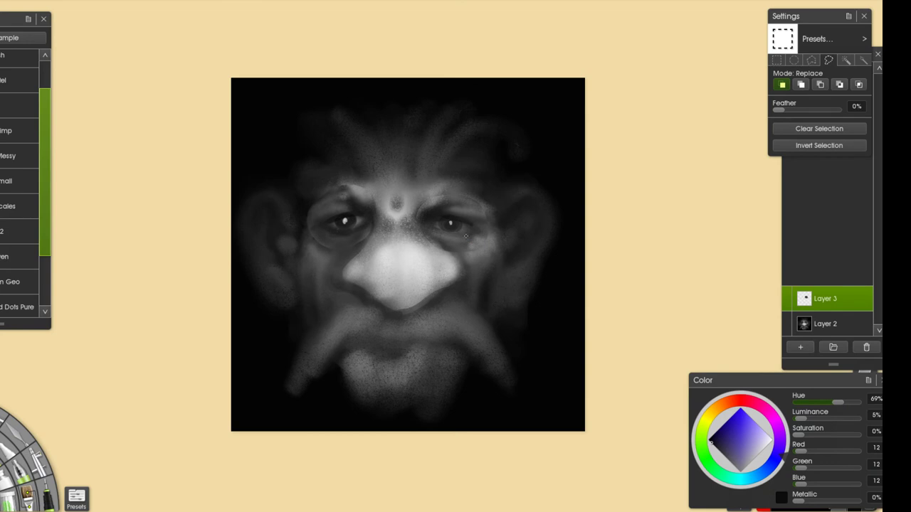
# - Draw thin pure white highlight arcs on the left brow and the right eye's outer brow with the ink pen
pyautogui.press('i')
pyautogui.press('+')
pyautogui.keyDown('alt'); pyautogui.click(607, 317); pyautogui.keyUp('alt')
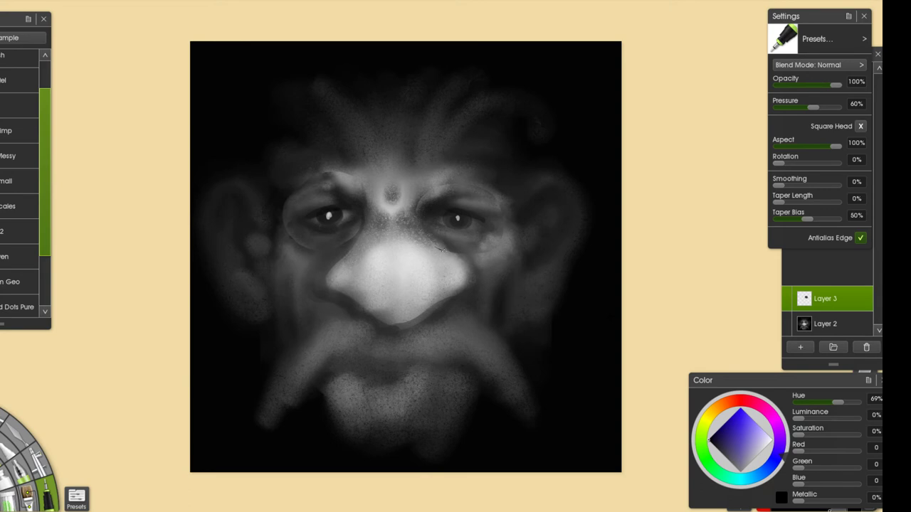
pyautogui.moveTo(432, 247)
pyautogui.mouseDown()
pyautogui.moveTo(483, 257)
pyautogui.moveTo(504, 233)
pyautogui.moveTo(494, 197)
pyautogui.moveTo(478, 186)
pyautogui.moveTo(454, 182)
pyautogui.moveTo(420, 193)
pyautogui.moveTo(414, 211)
pyautogui.moveTo(433, 247)
pyautogui.mouseUp()
pyautogui.hotkey('ctrl', 'z')
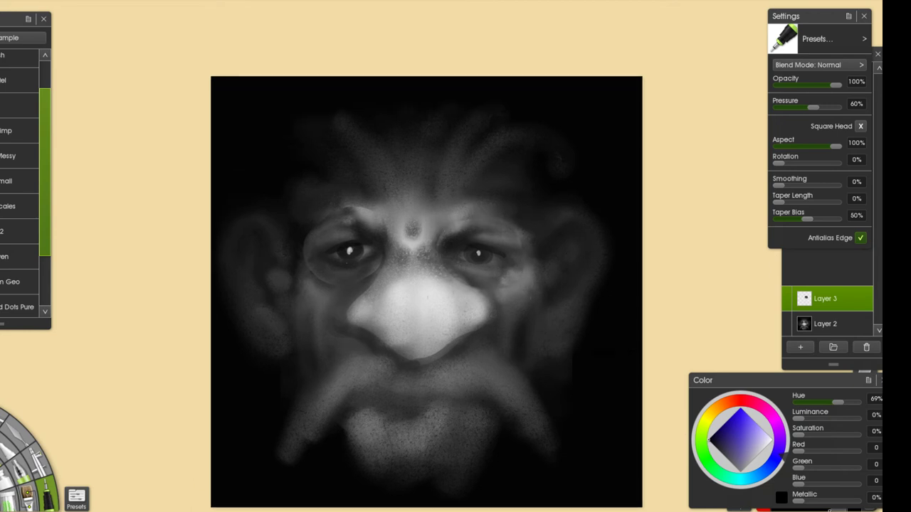
pyautogui.click(771, 442)
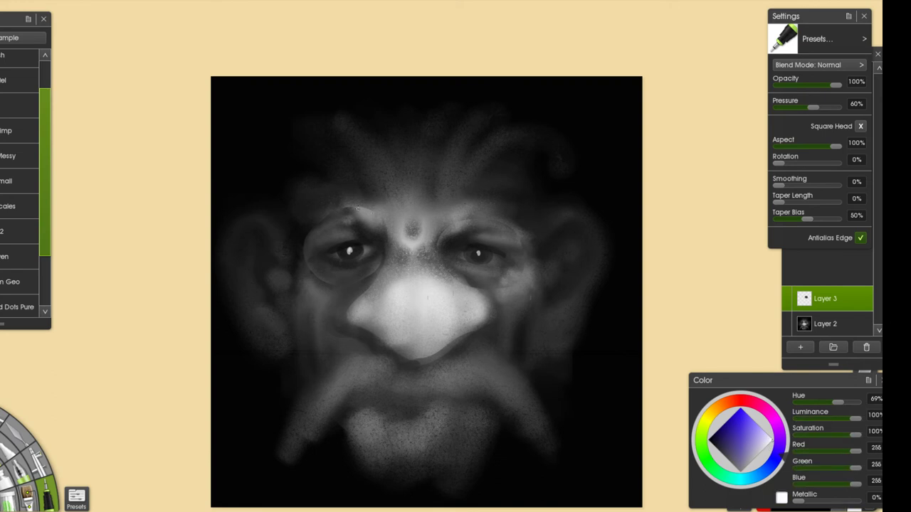
pyautogui.moveTo(361, 207); pyautogui.dragTo(378, 214)
pyautogui.moveTo(512, 230); pyautogui.dragTo(521, 244)
# - Soften and blend the white arc beside the right eye with 51% grey
pyautogui.hotkey('ctrl', '-')
pyautogui.scroll(4, 516, 367)
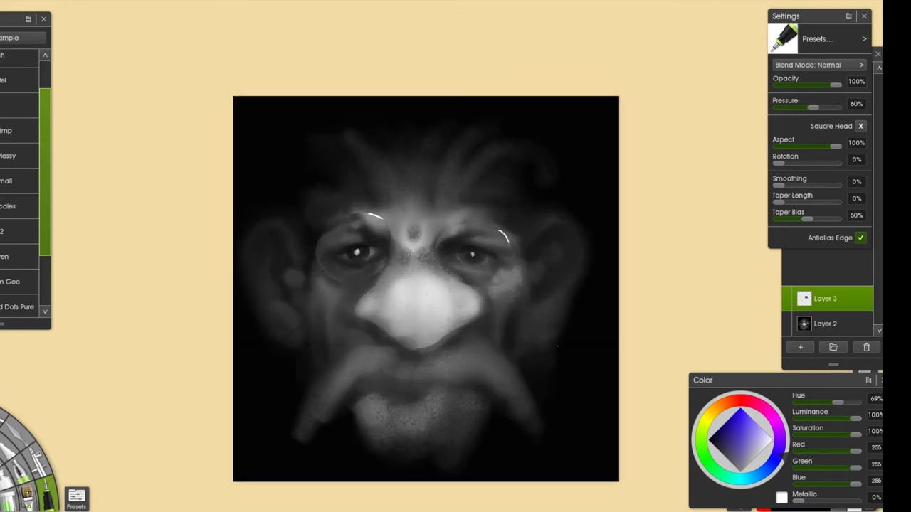
pyautogui.moveTo(499, 351); pyautogui.dragTo(535, 353)
pyautogui.scroll(2, 535, 353)
pyautogui.moveTo(482, 300); pyautogui.dragTo(542, 336)
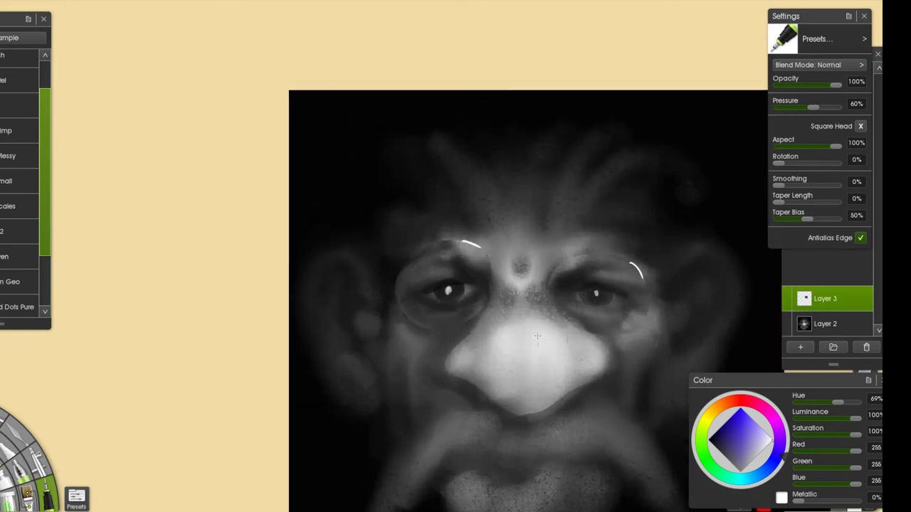
pyautogui.press('e')
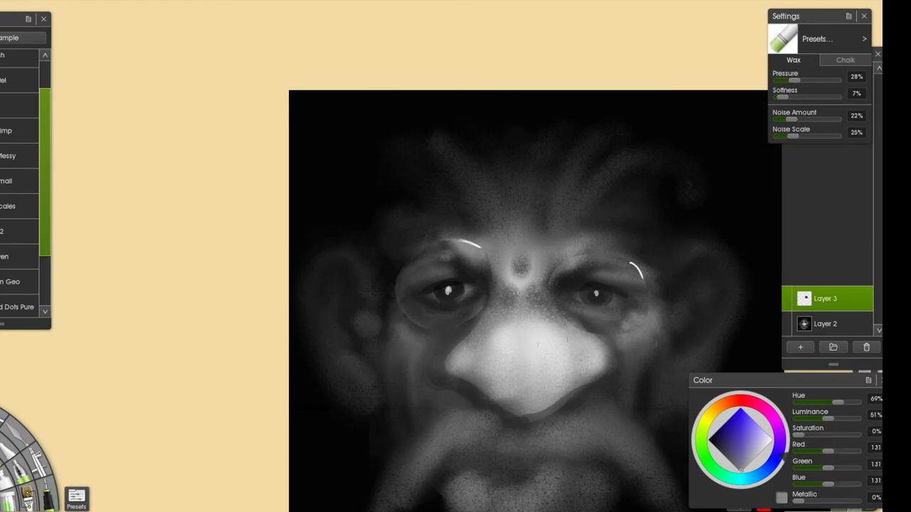
pyautogui.moveTo(642, 279)
pyautogui.mouseDown()
pyautogui.moveTo(631, 264)
pyautogui.moveTo(645, 289)
pyautogui.moveTo(673, 291)
pyautogui.mouseUp()
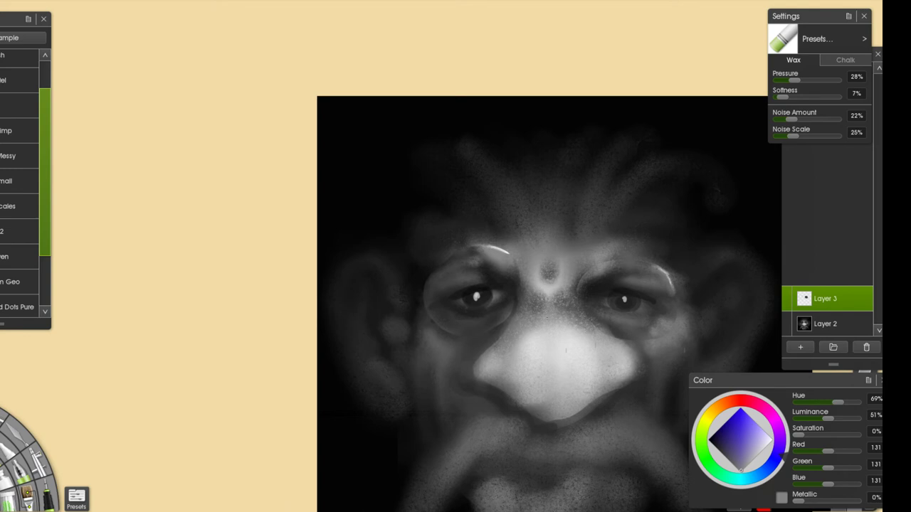
# - Try to highlight the lower edge of the left eye socket with sampled 75% grey, and undo the strokes
pyautogui.keyDown('alt'); pyautogui.click(450, 321); pyautogui.keyUp('alt')
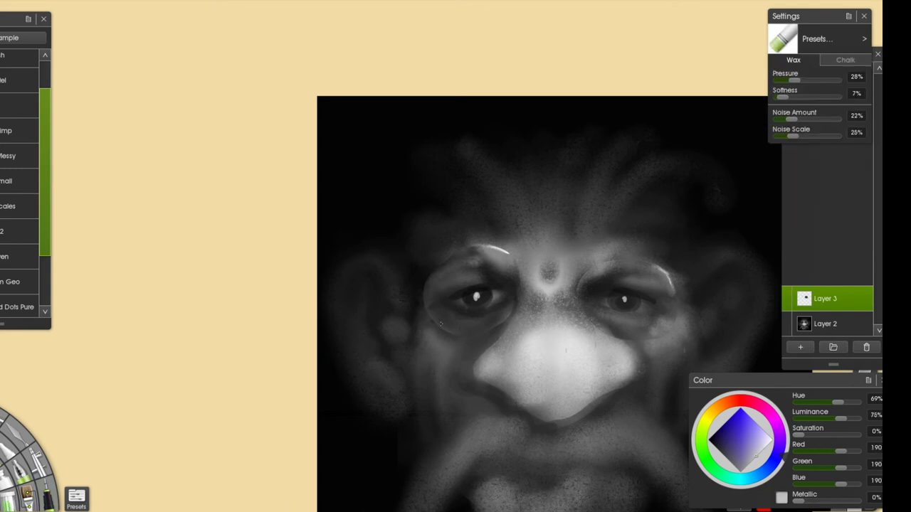
pyautogui.moveTo(444, 321); pyautogui.dragTo(461, 330)
pyautogui.hotkey('ctrl', 'z')
pyautogui.hotkey('ctrl', 'z')
pyautogui.hotkey('ctrl', 'z')
pyautogui.hotkey('ctrl', 'z')
pyautogui.hotkey('ctrl', 'z')
# - Set the ink pen's opacity to 28% and try translucent 75% grey dabs around both eyes
pyautogui.press('i')
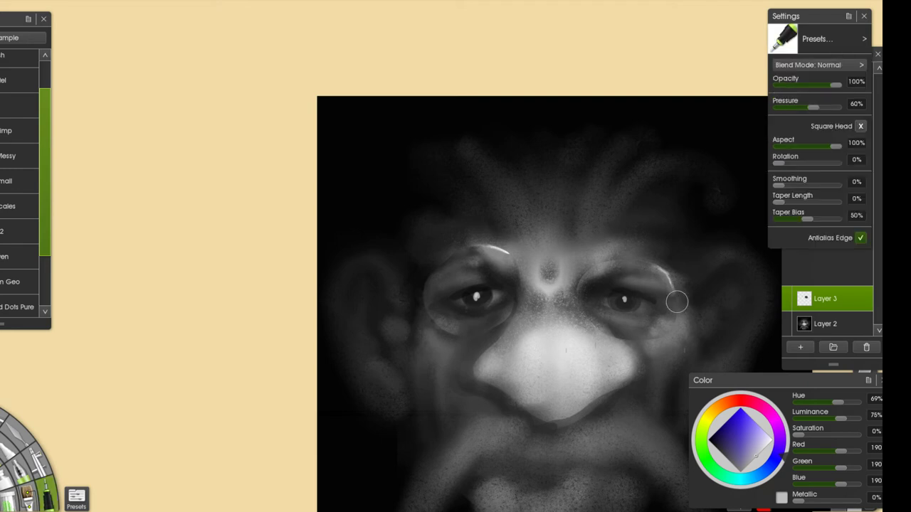
pyautogui.moveTo(823, 84); pyautogui.dragTo(794, 85)
pyautogui.moveTo(638, 288)
pyautogui.mouseDown()
pyautogui.moveTo(654, 292)
pyautogui.moveTo(641, 287)
pyautogui.mouseUp()
pyautogui.hotkey('ctrl', 'z')
pyautogui.moveTo(486, 276); pyautogui.dragTo(487, 275)
pyautogui.scroll(-4, 539, 388)
pyautogui.scroll(2, 570, 370)
pyautogui.hotkey('ctrl', 'z')
pyautogui.hotkey('ctrl', 'z')
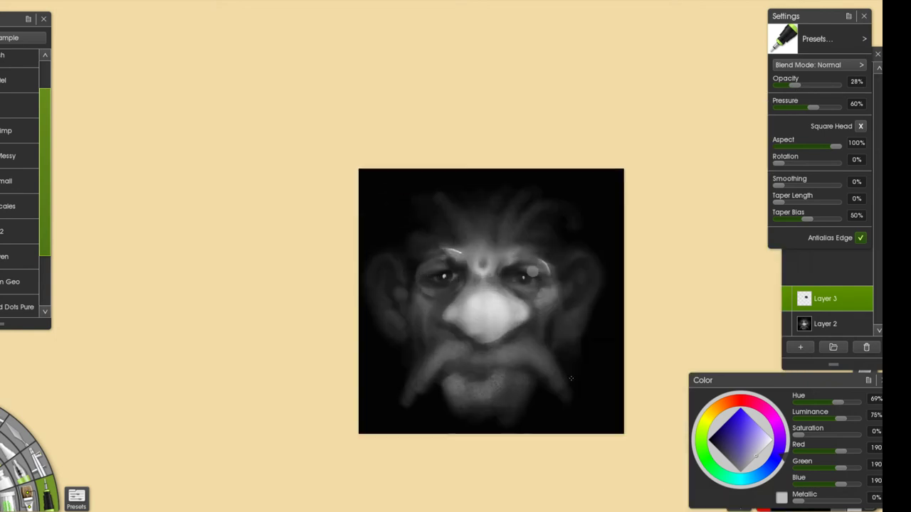
# - Try a translucent 75% grey curve down the outer side of the right eye
pyautogui.scroll(2, 408, 250)
pyautogui.moveTo(581, 267); pyautogui.dragTo(585, 309)
pyautogui.hotkey('ctrl', 'z')
pyautogui.moveTo(581, 264); pyautogui.dragTo(585, 311)
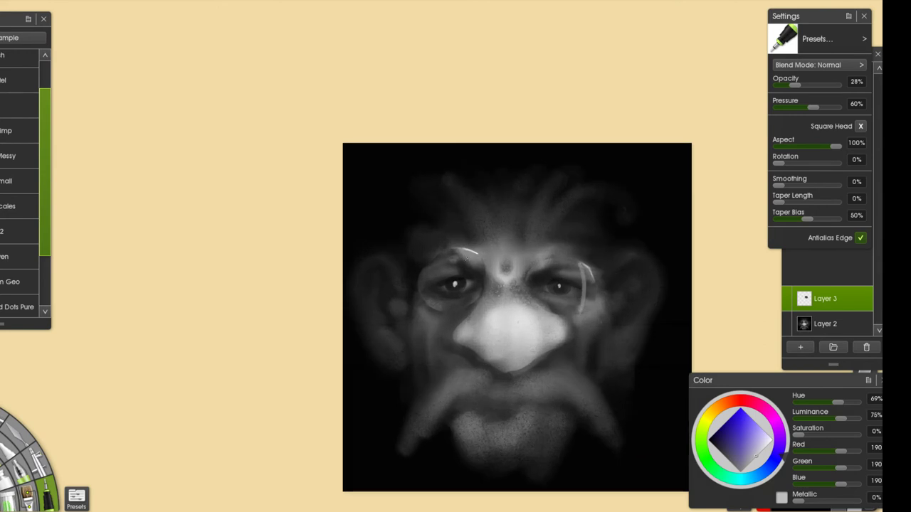
pyautogui.scroll(-1, 409, 249)
pyautogui.scroll(-1, 496, 307)
pyautogui.moveTo(524, 411); pyautogui.dragTo(496, 364)
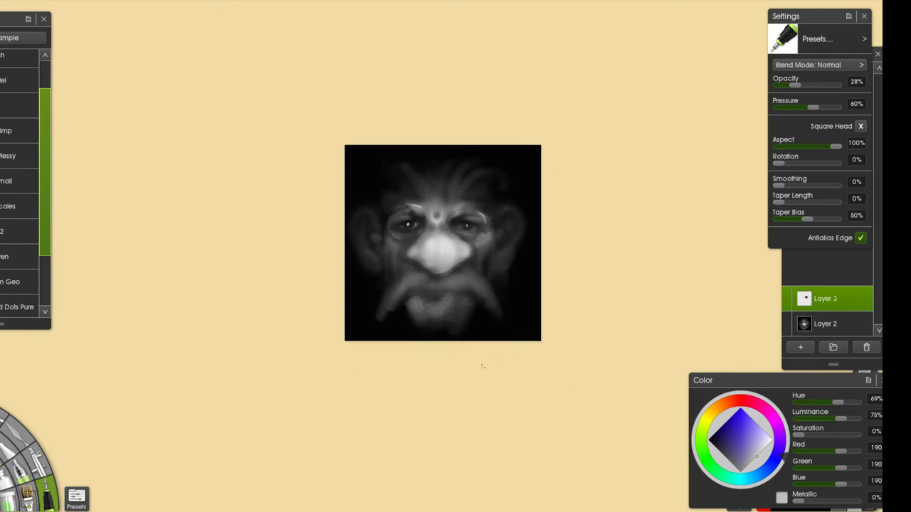
# - Try a translucent 34% grey stroke along the left half of the moustache, and undo it
pyautogui.scroll(1, 497, 364)
pyautogui.keyDown('alt'); pyautogui.click(385, 341); pyautogui.keyUp('alt')
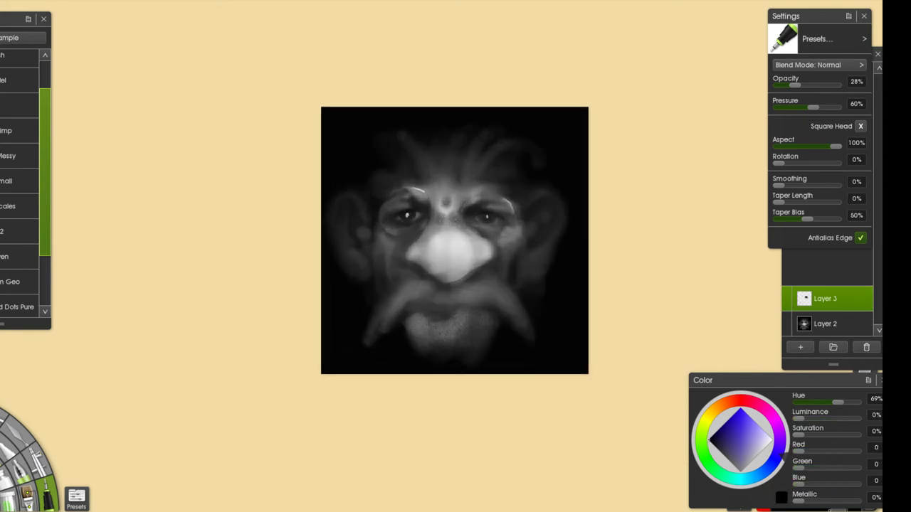
pyautogui.keyDown('alt'); pyautogui.click(403, 293); pyautogui.keyUp('alt')
pyautogui.moveTo(397, 290); pyautogui.dragTo(376, 312)
pyautogui.hotkey('ctrl', 'z')
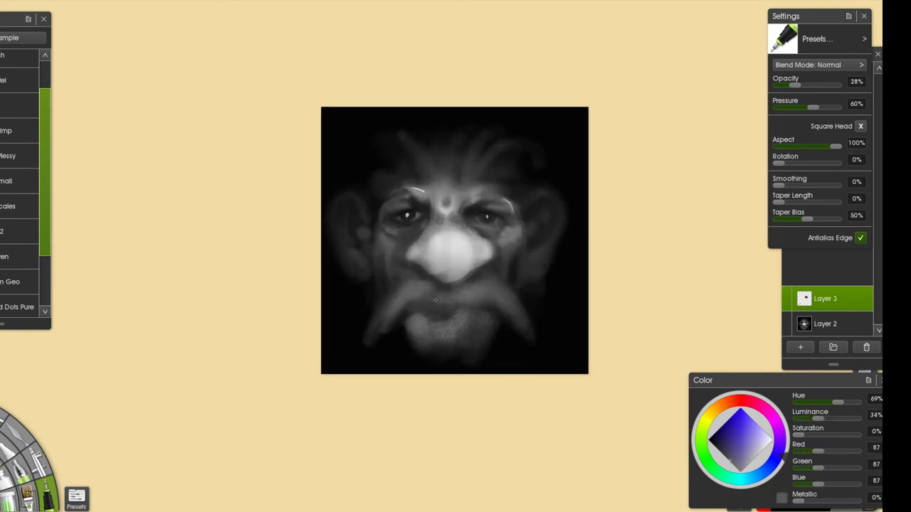
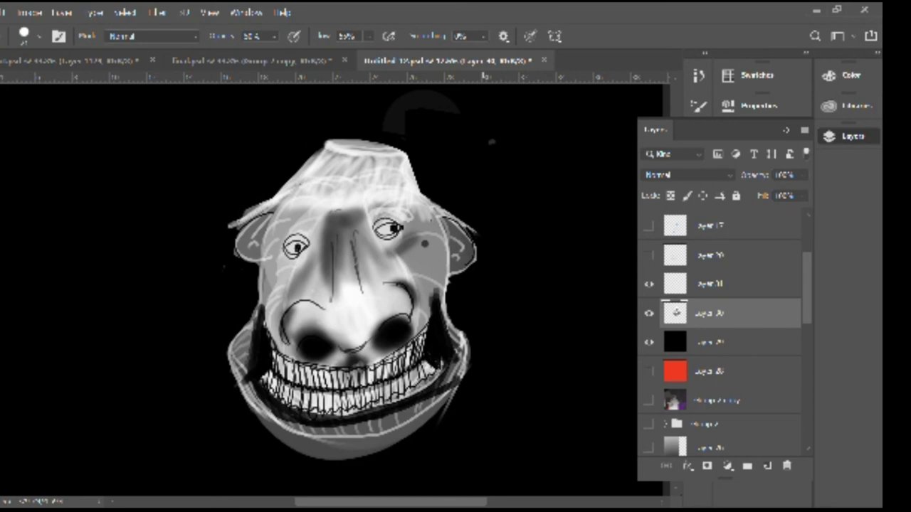
# - Examine the toothy, wide-mouthed face drawing in Photoshop as a reference for the grin
pyautogui.press('f')
pyautogui.press('f')
pyautogui.hotkey('ctrl', '-')
pyautogui.hotkey('ctrl', '-')
pyautogui.press('f')
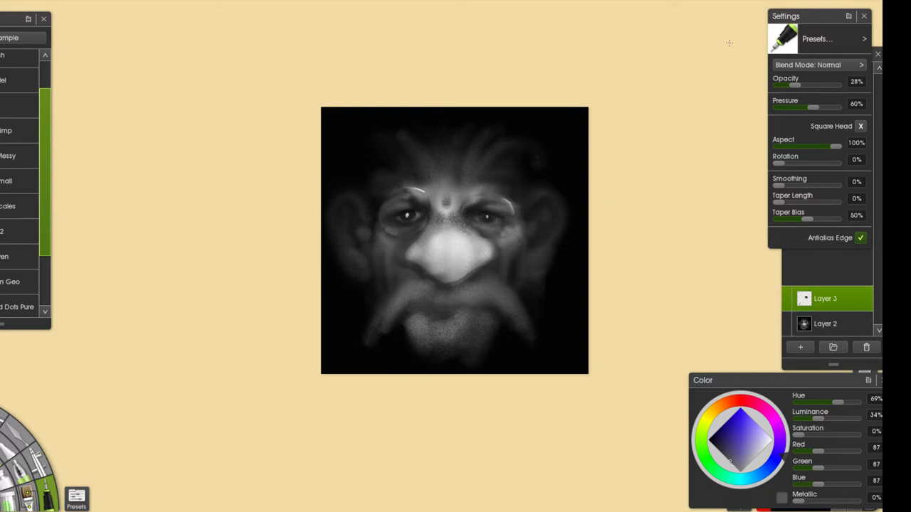
# - In the gnome painting, cover the moustache and upper chin with broad translucent strokes of sampled 2% near-black
pyautogui.keyDown('alt'); pyautogui.click(556, 349); pyautogui.keyUp('alt')
pyautogui.scroll(3, 427, 256)
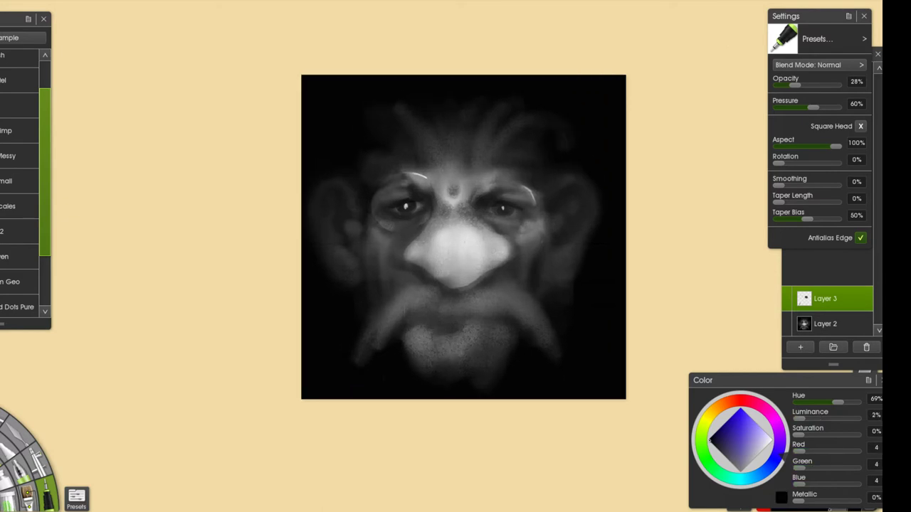
pyautogui.moveTo(399, 310)
pyautogui.mouseDown()
pyautogui.moveTo(468, 322)
pyautogui.moveTo(420, 317)
pyautogui.moveTo(439, 310)
pyautogui.moveTo(407, 325)
pyautogui.moveTo(383, 298)
pyautogui.moveTo(390, 333)
pyautogui.moveTo(450, 306)
pyautogui.moveTo(434, 329)
pyautogui.mouseUp()
pyautogui.hotkey('ctrl', 'z')
pyautogui.moveTo(389, 299)
pyautogui.mouseDown()
pyautogui.moveTo(445, 323)
pyautogui.moveTo(379, 291)
pyautogui.moveTo(492, 316)
pyautogui.moveTo(485, 329)
pyautogui.moveTo(513, 312)
pyautogui.moveTo(407, 312)
pyautogui.moveTo(512, 301)
pyautogui.moveTo(524, 291)
pyautogui.moveTo(513, 330)
pyautogui.mouseUp()
pyautogui.moveTo(375, 280)
pyautogui.mouseDown()
pyautogui.moveTo(368, 319)
pyautogui.moveTo(527, 330)
pyautogui.moveTo(456, 332)
pyautogui.moveTo(543, 316)
pyautogui.moveTo(528, 292)
pyautogui.mouseUp()
pyautogui.moveTo(422, 344); pyautogui.dragTo(462, 348)
# - Block in a wide, slightly curved band of sampled translucent grey beneath the nose as the mouth area
pyautogui.keyDown('alt'); pyautogui.click(455, 260); pyautogui.keyUp('alt')
pyautogui.keyDown('alt'); pyautogui.click(370, 278); pyautogui.keyUp('alt')
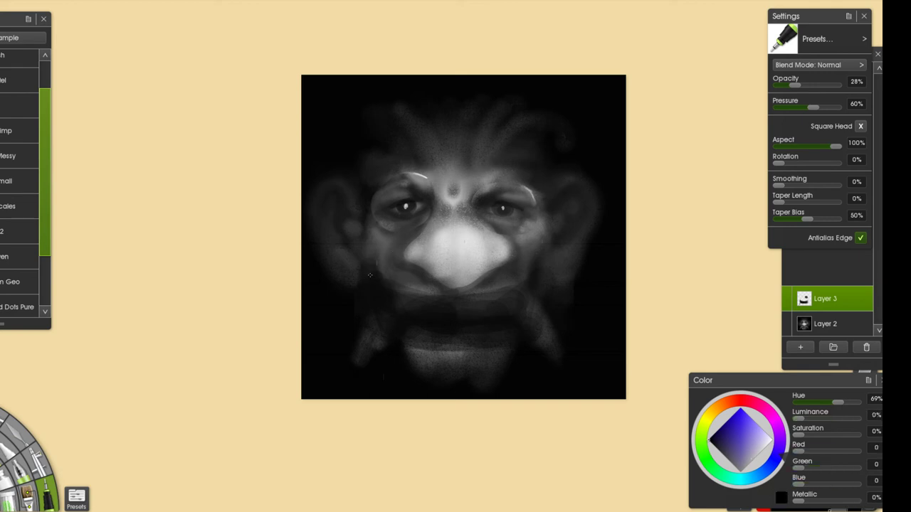
pyautogui.keyDown('alt'); pyautogui.click(427, 254); pyautogui.keyUp('alt')
pyautogui.moveTo(372, 282)
pyautogui.mouseDown()
pyautogui.moveTo(375, 323)
pyautogui.moveTo(383, 291)
pyautogui.moveTo(384, 321)
pyautogui.moveTo(422, 321)
pyautogui.moveTo(395, 300)
pyautogui.moveTo(511, 319)
pyautogui.moveTo(508, 306)
pyautogui.moveTo(502, 333)
pyautogui.moveTo(523, 329)
pyautogui.mouseUp()
pyautogui.hotkey('ctrl', 'z')
pyautogui.hotkey('ctrl', 'z')
# - Darken the ends, upper edge and lower edge of the grey mouth band with translucent sampled near-black strokes
pyautogui.keyDown('alt'); pyautogui.click(538, 279); pyautogui.keyUp('alt')
pyautogui.keyDown('alt'); pyautogui.click(606, 290); pyautogui.keyUp('alt')
pyautogui.moveTo(500, 288); pyautogui.dragTo(539, 279)
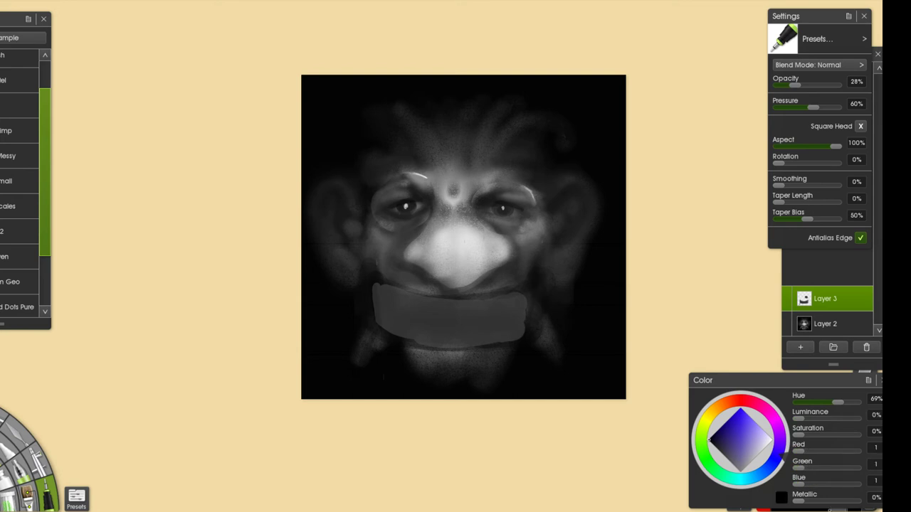
pyautogui.moveTo(368, 331); pyautogui.dragTo(475, 348)
pyautogui.moveTo(368, 335); pyautogui.dragTo(536, 328)
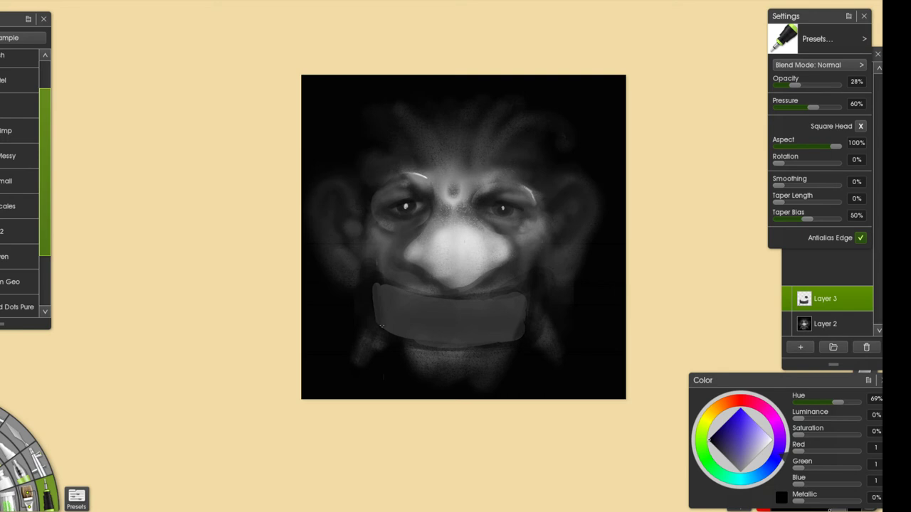
pyautogui.moveTo(378, 283); pyautogui.dragTo(393, 341)
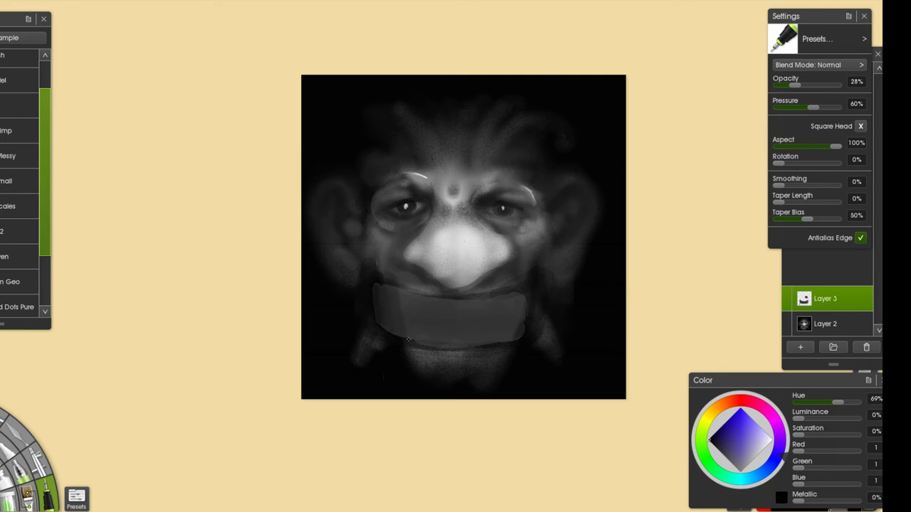
pyautogui.moveTo(525, 300); pyautogui.dragTo(511, 333)
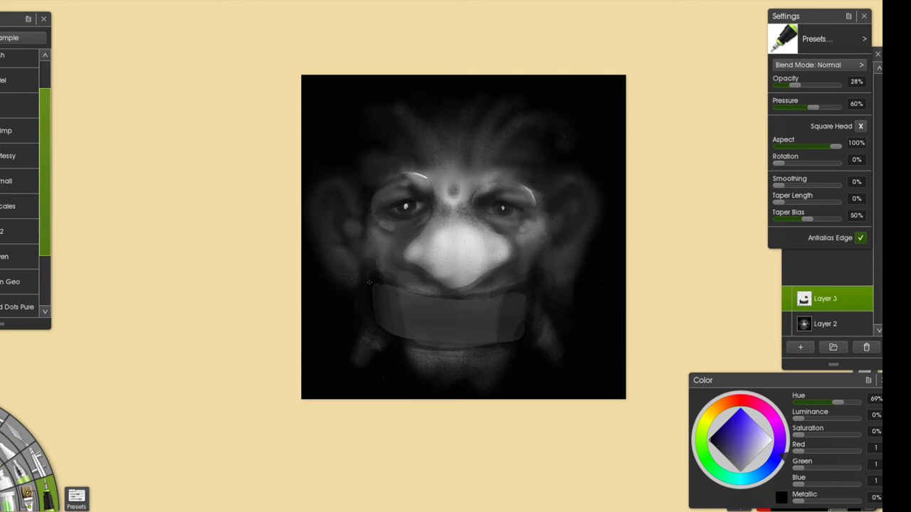
pyautogui.moveTo(383, 288); pyautogui.dragTo(562, 285)
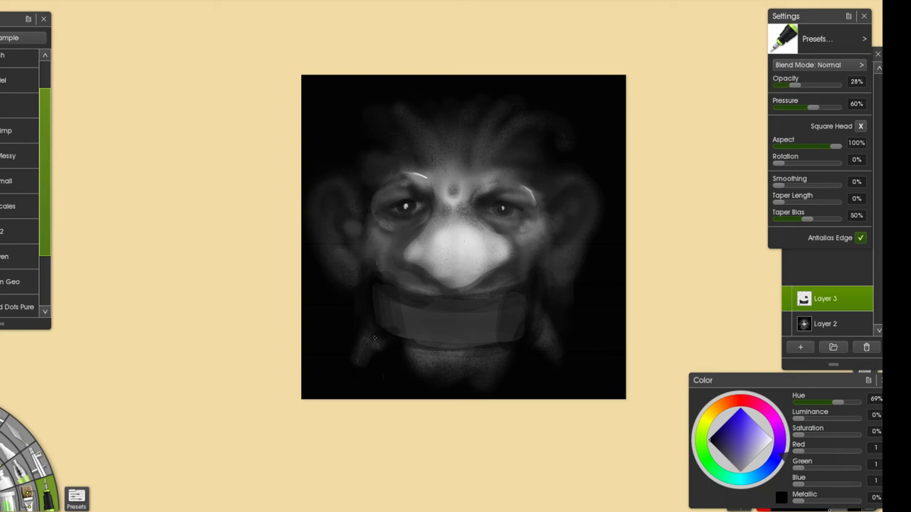
pyautogui.moveTo(411, 338); pyautogui.dragTo(477, 345)
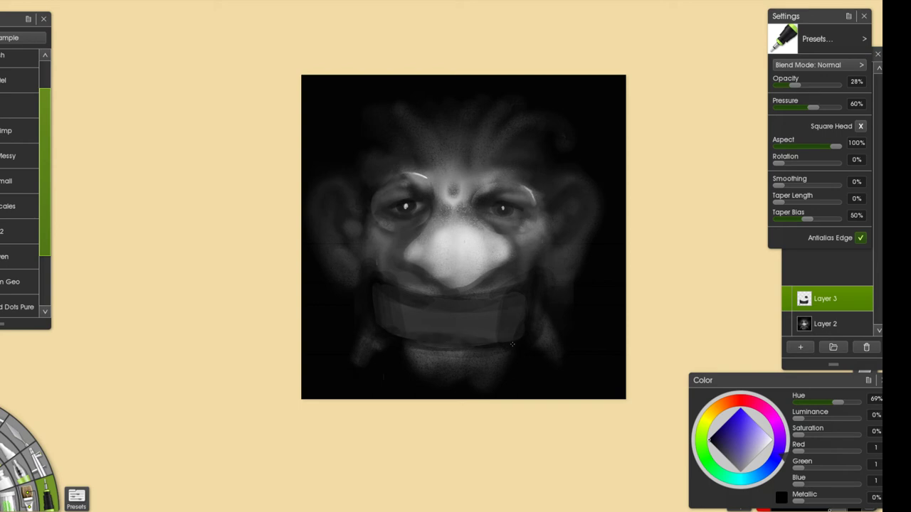
# - Dab a row of six upper teeth across the mouth band in translucent 81% light grey
pyautogui.click(761, 452)
pyautogui.moveTo(397, 316); pyautogui.dragTo(454, 323)
pyautogui.hotkey('ctrl', 'z')
pyautogui.moveTo(400, 307); pyautogui.dragTo(404, 319)
pyautogui.moveTo(422, 309)
pyautogui.mouseDown()
pyautogui.moveTo(420, 320)
pyautogui.moveTo(440, 324)
pyautogui.mouseUp()
pyautogui.hotkey('ctrl', 'z')
pyautogui.click(460, 318)
pyautogui.click(476, 318)
pyautogui.click(495, 316)
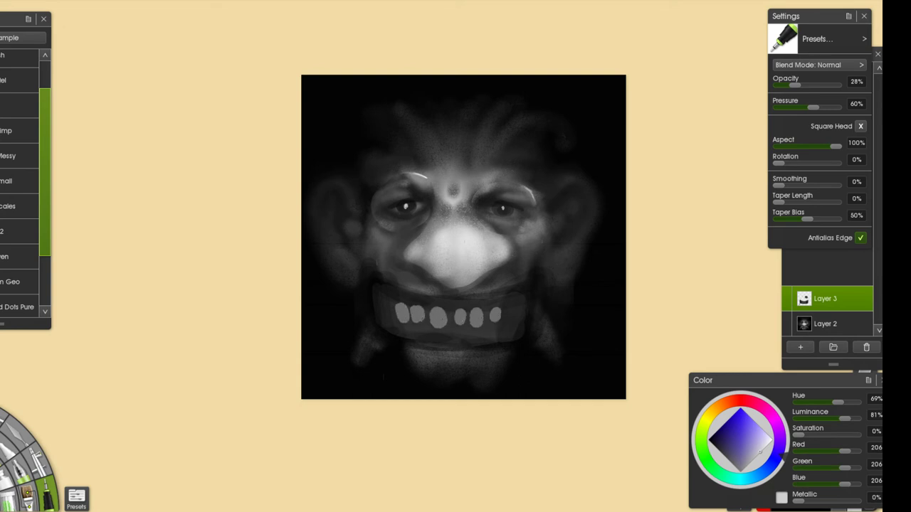
# - Dab a matching row of lower teeth directly beneath the upper row in the same light grey
pyautogui.click(403, 329)
pyautogui.click(419, 329)
pyautogui.click(411, 330)
pyautogui.click(434, 329)
pyautogui.click(454, 329)
pyautogui.hotkey('ctrl', 'z')
pyautogui.hotkey('ctrl', 'z')
pyautogui.click(441, 330)
pyautogui.click(460, 329)
pyautogui.click(479, 331)
pyautogui.click(497, 327)
# - Try a sampled 2% near-black stroke on the chin below the teeth, and undo it
pyautogui.scroll(-4, 496, 357)
pyautogui.scroll(3, 496, 358)
pyautogui.scroll(2, 409, 255)
pyautogui.keyDown('alt'); pyautogui.click(394, 365); pyautogui.keyUp('alt')
pyautogui.moveTo(421, 378)
pyautogui.mouseDown()
pyautogui.moveTo(468, 377)
pyautogui.moveTo(435, 383)
pyautogui.mouseUp()
pyautogui.hotkey('ctrl', 'z')
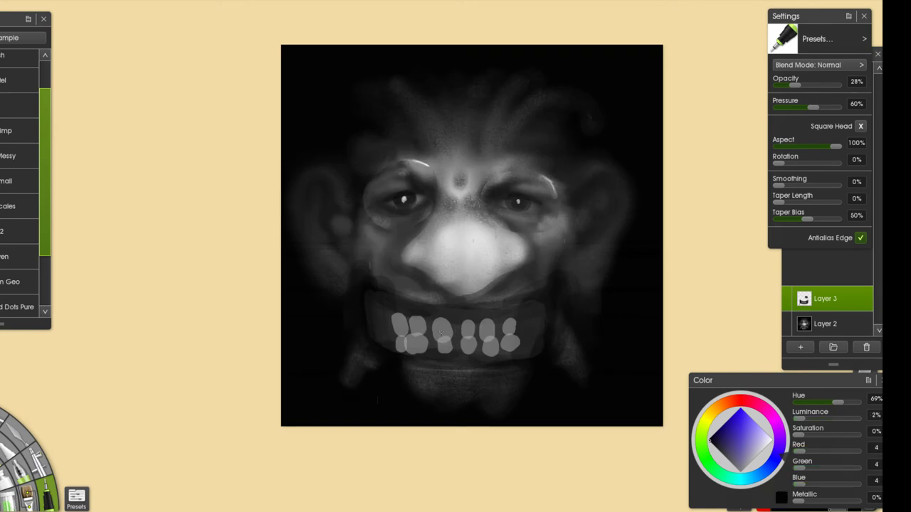
# - Fill the gaps between the teeth and extend both rows with dabs of sampled grey
pyautogui.keyDown('alt'); pyautogui.click(443, 340); pyautogui.keyUp('alt')
pyautogui.keyDown('alt'); pyautogui.click(464, 255); pyautogui.keyUp('alt')
pyautogui.keyDown('alt'); pyautogui.click(463, 275); pyautogui.keyUp('alt')
pyautogui.moveTo(410, 331)
pyautogui.mouseDown()
pyautogui.moveTo(437, 332)
pyautogui.moveTo(400, 322)
pyautogui.moveTo(522, 322)
pyautogui.moveTo(451, 342)
pyautogui.moveTo(474, 349)
pyautogui.moveTo(529, 341)
pyautogui.moveTo(528, 312)
pyautogui.moveTo(392, 310)
pyautogui.moveTo(477, 319)
pyautogui.mouseUp()
pyautogui.keyDown('alt'); pyautogui.click(528, 329); pyautogui.keyUp('alt')
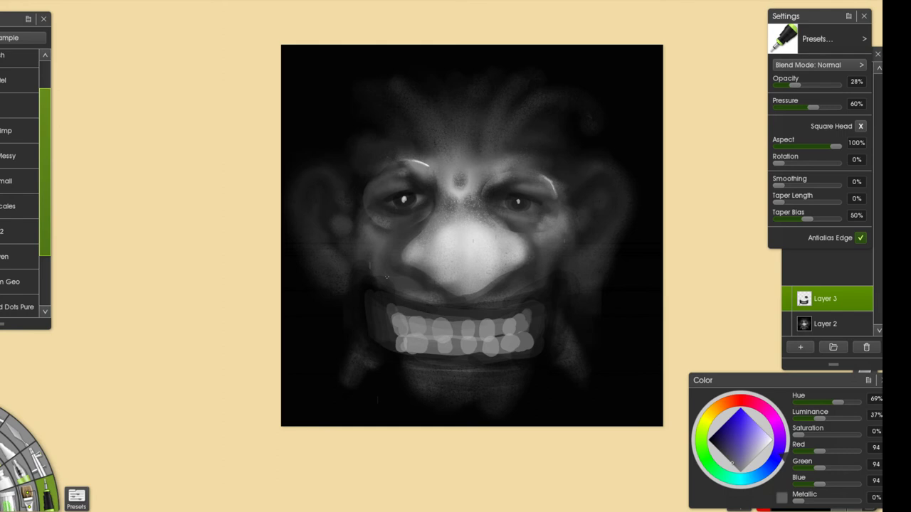
# - Try a smile crease down the left side of the mouth in sampled cheek greys, and undo the strokes
pyautogui.keyDown('alt'); pyautogui.click(387, 279); pyautogui.keyUp('alt')
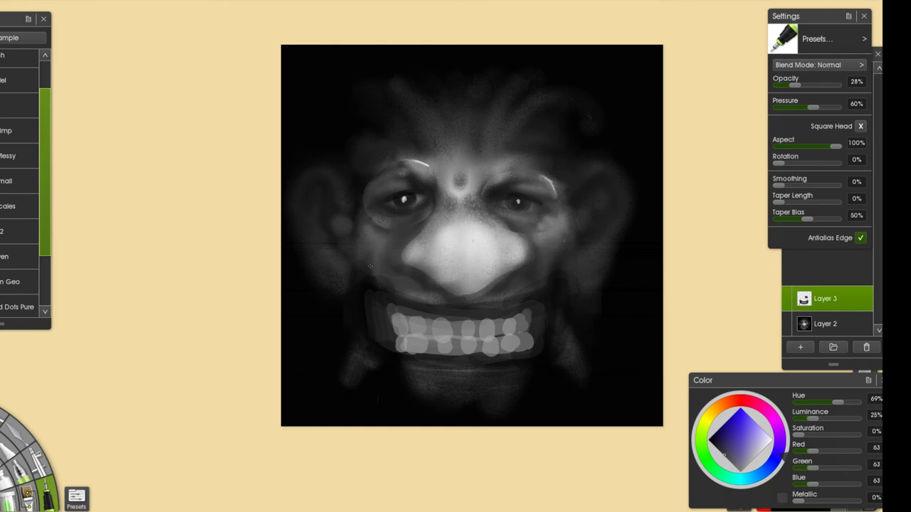
pyautogui.keyDown('alt'); pyautogui.click(379, 271); pyautogui.keyUp('alt')
pyautogui.keyDown('alt'); pyautogui.click(370, 262); pyautogui.keyUp('alt')
pyautogui.keyDown('alt'); pyautogui.click(347, 275); pyautogui.keyUp('alt')
pyautogui.keyDown('alt'); pyautogui.click(416, 253); pyautogui.keyUp('alt')
pyautogui.keyDown('alt'); pyautogui.click(426, 255); pyautogui.keyUp('alt')
pyautogui.hotkey('ctrl', 'z')
pyautogui.moveTo(378, 263)
pyautogui.mouseDown()
pyautogui.moveTo(336, 281)
pyautogui.moveTo(341, 312)
pyautogui.moveTo(363, 333)
pyautogui.mouseUp()
pyautogui.hotkey('ctrl', 'z')
# - Paint a thick translucent grey curve from the left cheek down around the left side of the mouth
pyautogui.keyDown('alt'); pyautogui.click(375, 259); pyautogui.keyUp('alt')
pyautogui.hotkey('ctrl', 'z')
pyautogui.hotkey('ctrl', 'z')
pyautogui.moveTo(335, 279); pyautogui.dragTo(378, 361)
pyautogui.hotkey('ctrl', 'z')
# - Paint a matching translucent grey curve from the right cheek down around the right side of the mouth
pyautogui.moveTo(538, 278)
pyautogui.mouseDown()
pyautogui.moveTo(575, 293)
pyautogui.moveTo(587, 281)
pyautogui.moveTo(572, 344)
pyautogui.mouseUp()
pyautogui.hotkey('ctrl', 'z')
pyautogui.hotkey('ctrl', 'z')
pyautogui.moveTo(588, 287)
pyautogui.mouseDown()
pyautogui.moveTo(569, 346)
pyautogui.moveTo(543, 369)
pyautogui.mouseUp()
pyautogui.hotkey('ctrl', 'z')
pyautogui.hotkey('ctrl', 'z')
# - Extend the mouth outline beneath its lower-left corner and touch up the upper-right curve with sampled 1% black
pyautogui.moveTo(368, 363); pyautogui.dragTo(403, 363)
pyautogui.hotkey('ctrl', 'z')
pyautogui.keyDown('alt'); pyautogui.click(345, 301); pyautogui.keyUp('alt')
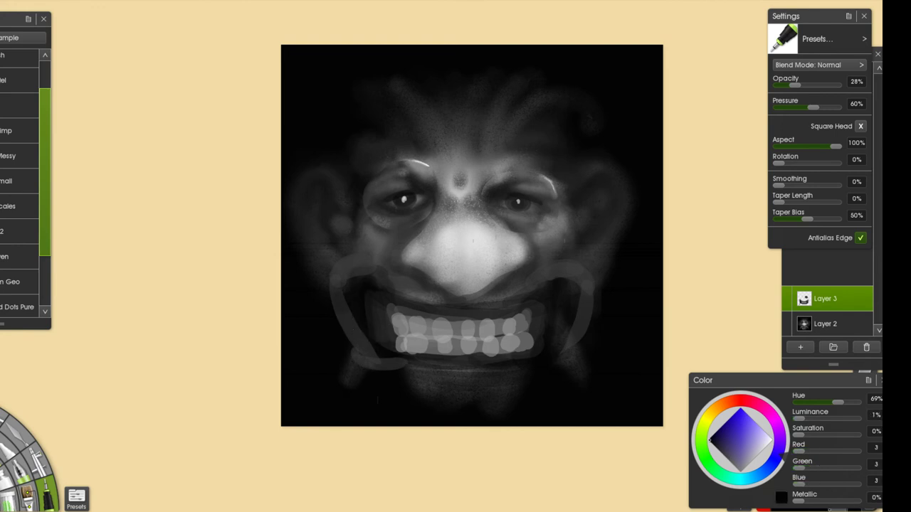
pyautogui.moveTo(583, 290); pyautogui.dragTo(588, 284)
pyautogui.keyDown('alt'); pyautogui.click(582, 276); pyautogui.keyUp('alt')
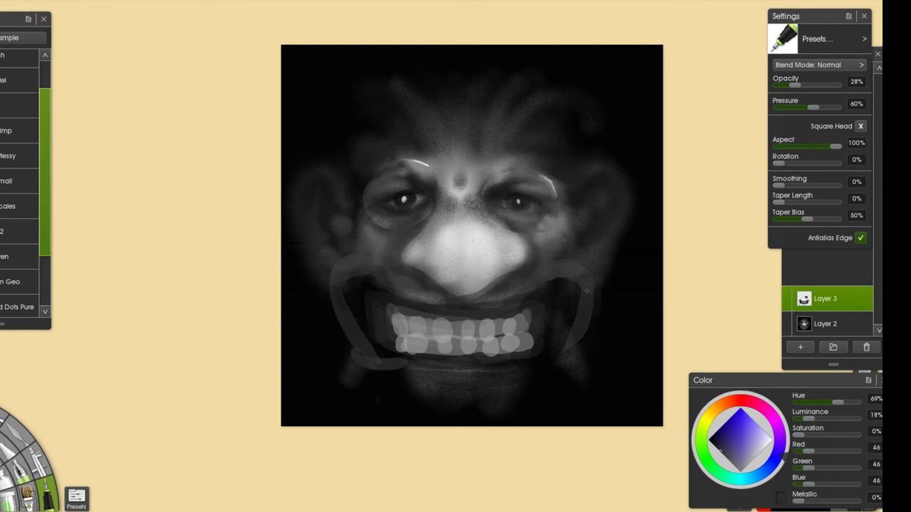
# - Paint a sampled grey lower lip beneath the teeth, joining the left and right sides of the mouth outline
pyautogui.moveTo(376, 371); pyautogui.dragTo(498, 358)
pyautogui.hotkey('ctrl', 'z')
pyautogui.keyDown('alt'); pyautogui.click(399, 365); pyautogui.keyUp('alt')
pyautogui.moveTo(377, 371)
pyautogui.mouseDown()
pyautogui.moveTo(536, 373)
pyautogui.moveTo(556, 369)
pyautogui.moveTo(538, 360)
pyautogui.moveTo(553, 355)
pyautogui.moveTo(510, 365)
pyautogui.moveTo(574, 335)
pyautogui.moveTo(565, 363)
pyautogui.mouseUp()
pyautogui.hotkey('ctrl', 'z')
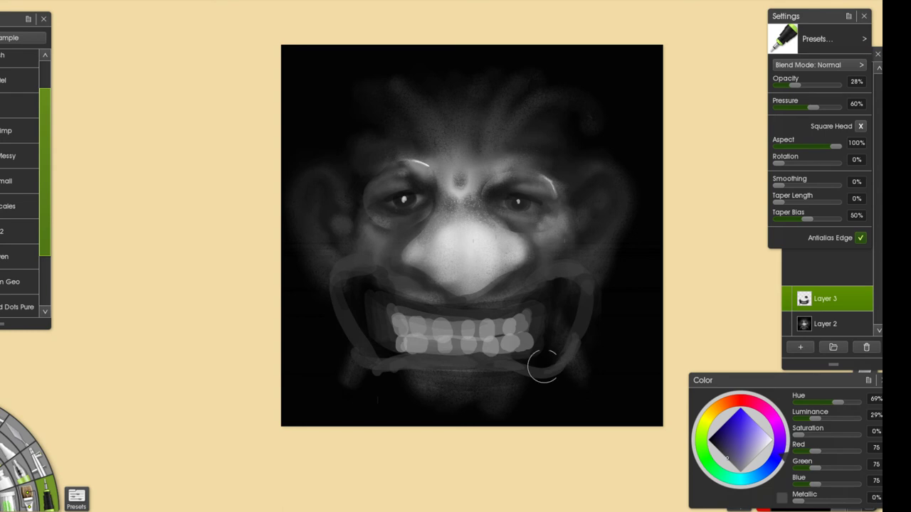
# - Model the chin below the lower lip with translucent strokes of sampled dark grey
pyautogui.keyDown('alt'); pyautogui.click(560, 337); pyautogui.keyUp('alt')
pyautogui.moveTo(417, 372); pyautogui.dragTo(473, 373)
pyautogui.keyDown('alt'); pyautogui.click(456, 365); pyautogui.keyUp('alt')
pyautogui.hotkey('ctrl', 'z')
pyautogui.moveTo(425, 398)
pyautogui.mouseDown()
pyautogui.moveTo(493, 408)
pyautogui.moveTo(417, 398)
pyautogui.mouseUp()
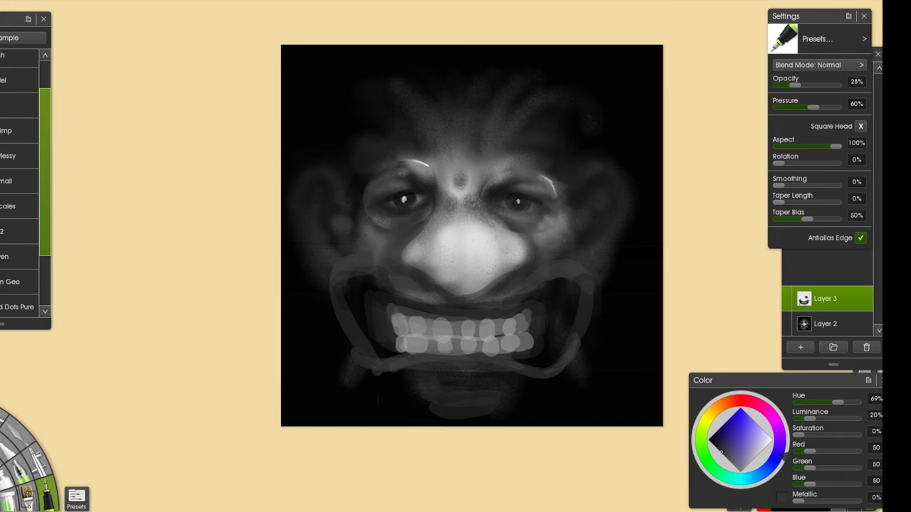
# - Deepen the shadow between the lower lip and the chin with sampled black and dark grey
pyautogui.keyDown('alt'); pyautogui.click(443, 380); pyautogui.keyUp('alt')
pyautogui.keyDown('alt'); pyautogui.click(439, 379); pyautogui.keyUp('alt')
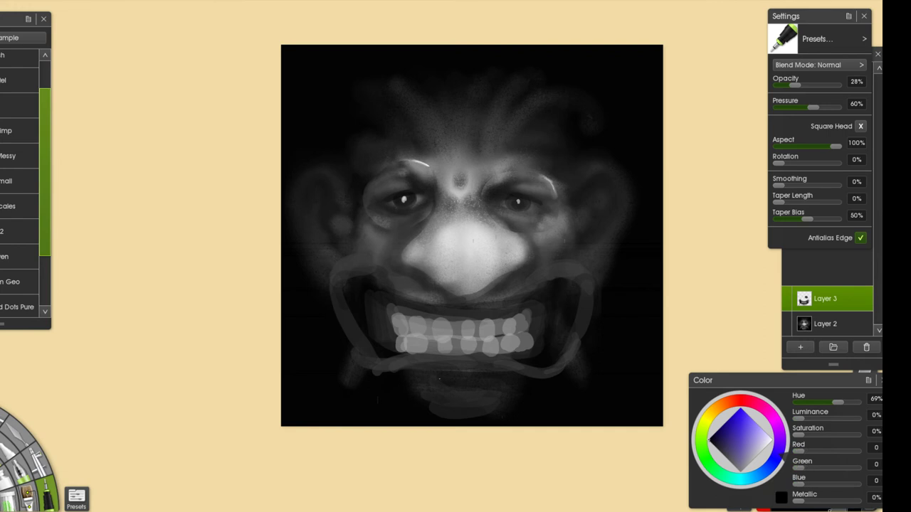
pyautogui.keyDown('alt'); pyautogui.click(487, 377); pyautogui.keyUp('alt')
pyautogui.keyDown('alt'); pyautogui.click(392, 365); pyautogui.keyUp('alt')
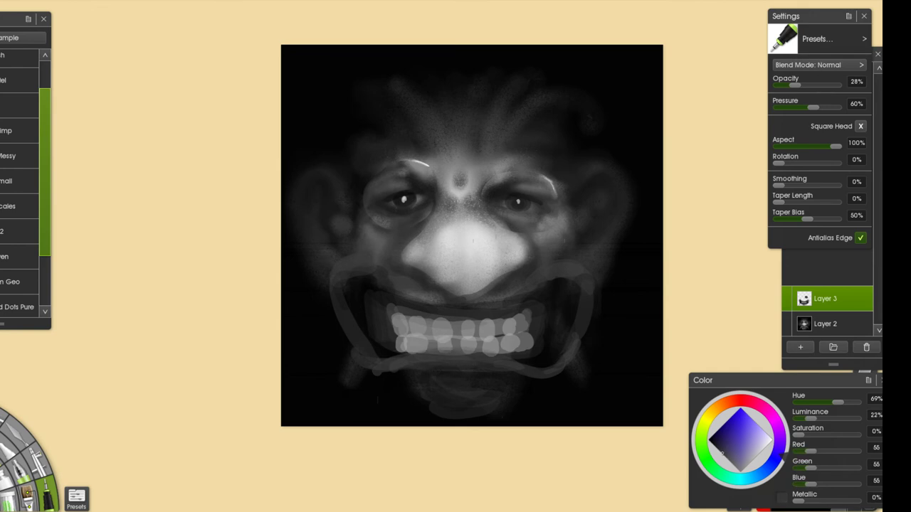
# - Darken the inside of the mouth's right corner with sampled pure black
pyautogui.keyDown('alt'); pyautogui.click(595, 338); pyautogui.keyUp('alt')
pyautogui.keyDown('alt'); pyautogui.click(596, 338); pyautogui.keyUp('alt')
pyautogui.keyDown('alt'); pyautogui.click(558, 327); pyautogui.keyUp('alt')
pyautogui.keyDown('alt'); pyautogui.click(554, 285); pyautogui.keyUp('alt')
pyautogui.moveTo(561, 288); pyautogui.dragTo(573, 288)
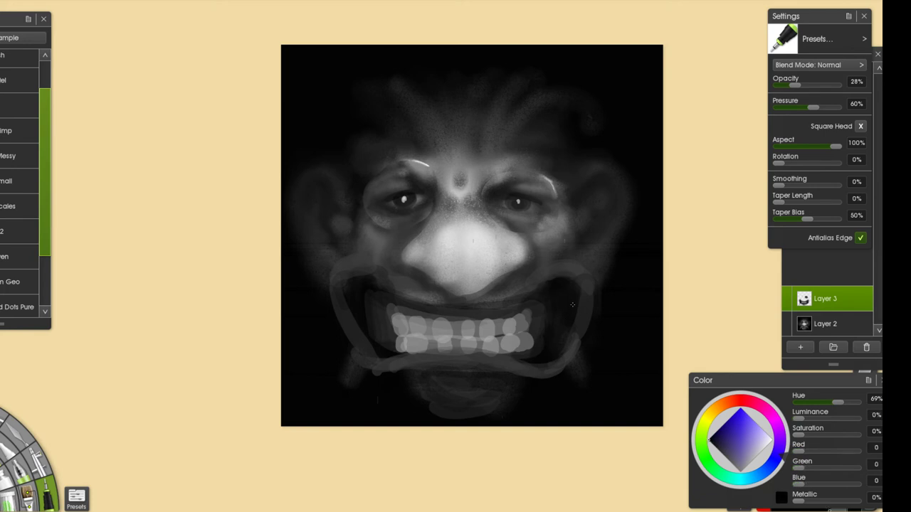
# - Lighten the upper lip towards both cheeks with translucent strokes of sampled 30% grey
pyautogui.keyDown('alt'); pyautogui.click(396, 282); pyautogui.keyUp('alt')
pyautogui.moveTo(359, 270); pyautogui.dragTo(392, 284)
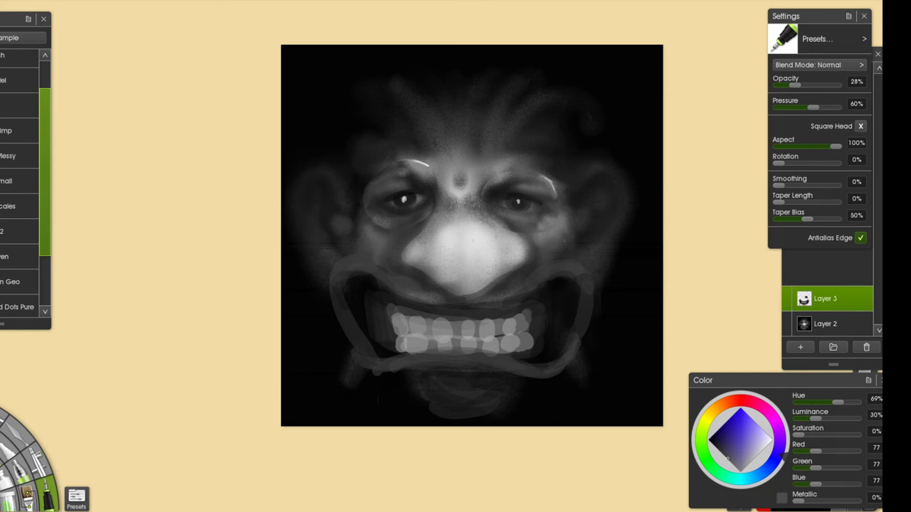
pyautogui.moveTo(514, 294); pyautogui.dragTo(558, 278)
# - Cover the old moustache ends and clean up the lower mouth corners with sampled black and dark greys
pyautogui.moveTo(492, 328); pyautogui.dragTo(515, 355)
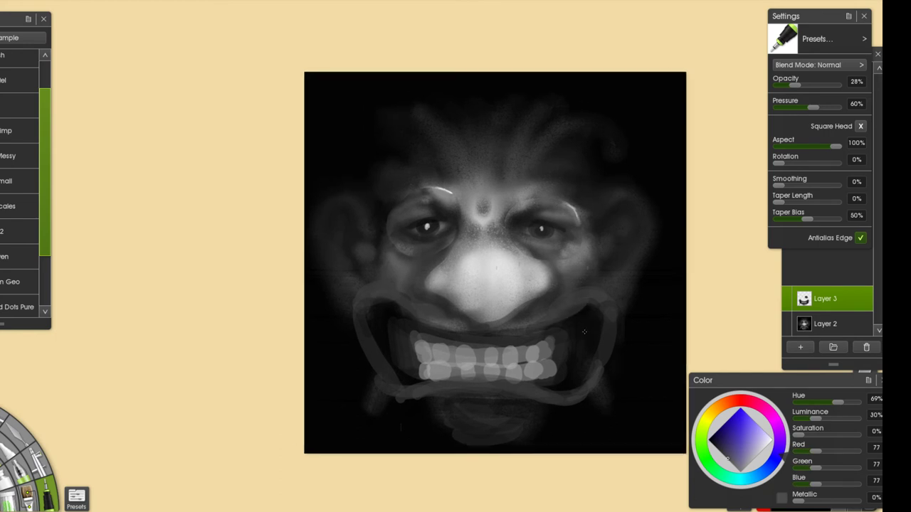
pyautogui.scroll(-2, 514, 355)
pyautogui.scroll(1, 514, 356)
pyautogui.keyDown('alt'); pyautogui.click(370, 339); pyautogui.keyUp('alt')
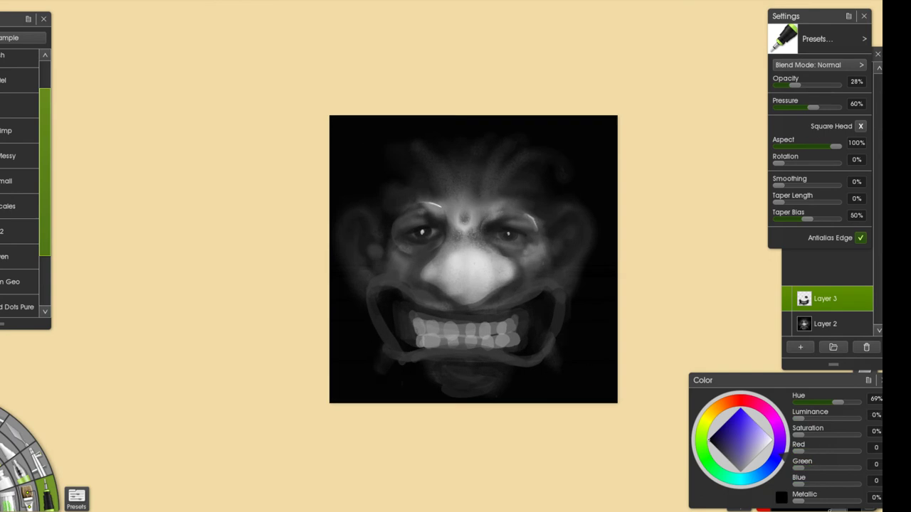
pyautogui.keyDown('alt'); pyautogui.click(419, 353); pyautogui.keyUp('alt')
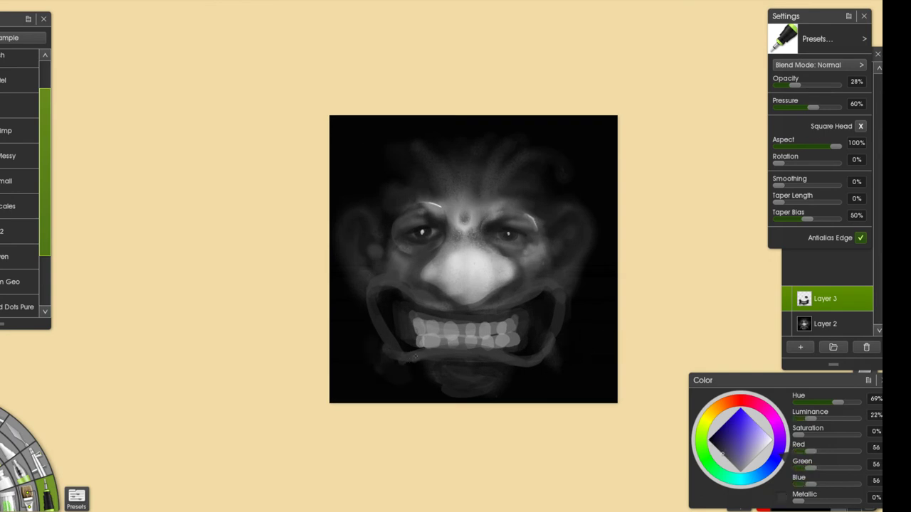
pyautogui.keyDown('alt'); pyautogui.click(399, 333); pyautogui.keyUp('alt')
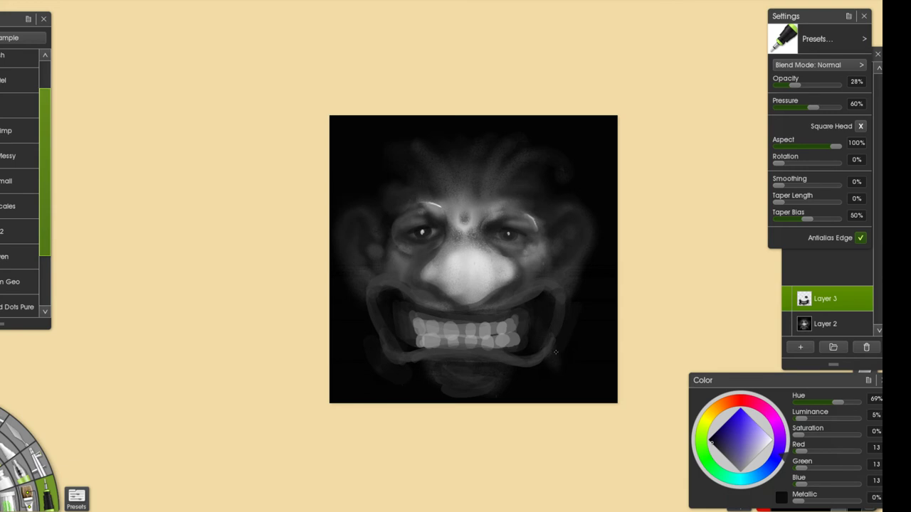
# - Paint translucent black shadows along the right cheek and the outer side of the right eye
pyautogui.scroll(-2, 543, 359)
pyautogui.scroll(2, 575, 346)
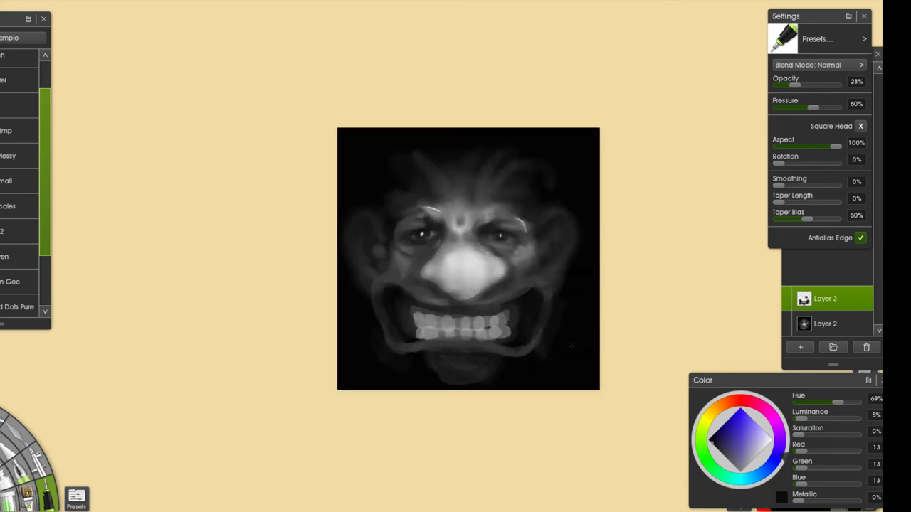
pyautogui.scroll(1, 582, 348)
pyautogui.keyDown('alt'); pyautogui.click(582, 347); pyautogui.keyUp('alt')
pyautogui.moveTo(499, 323); pyautogui.dragTo(560, 273)
pyautogui.hotkey('ctrl', 'z')
pyautogui.moveTo(530, 304)
pyautogui.mouseDown()
pyautogui.moveTo(551, 277)
pyautogui.moveTo(510, 314)
pyautogui.moveTo(556, 257)
pyautogui.moveTo(549, 280)
pyautogui.moveTo(557, 254)
pyautogui.mouseUp()
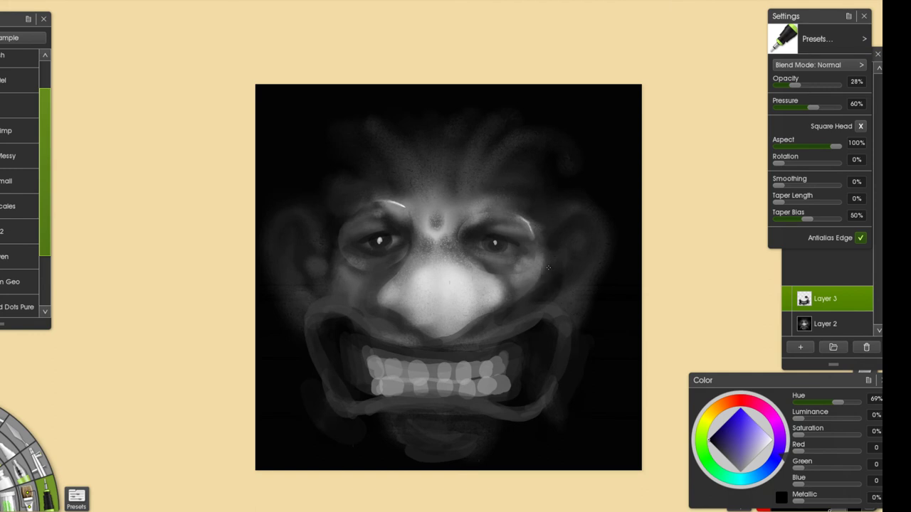
pyautogui.moveTo(544, 246)
pyautogui.mouseDown()
pyautogui.moveTo(533, 210)
pyautogui.moveTo(549, 269)
pyautogui.moveTo(530, 297)
pyautogui.mouseUp()
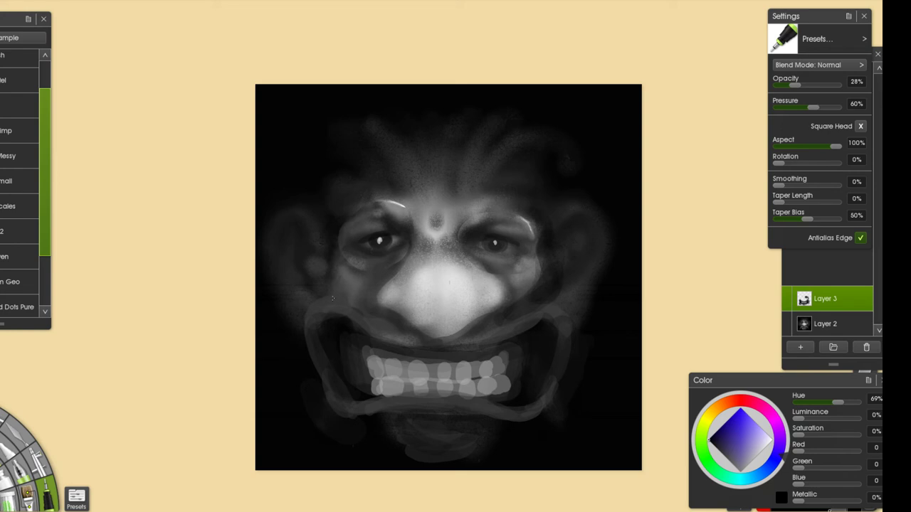
# - Paint translucent black shadows along the left eye's outer side, the left cheek's edge and the fold beside the nose
pyautogui.moveTo(328, 287)
pyautogui.mouseDown()
pyautogui.moveTo(343, 301)
pyautogui.moveTo(323, 266)
pyautogui.moveTo(338, 251)
pyautogui.mouseUp()
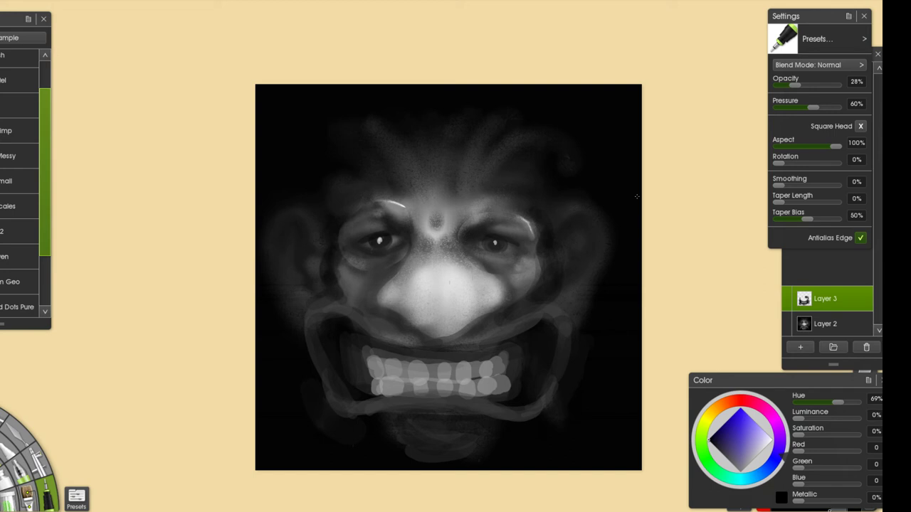
pyautogui.moveTo(337, 281); pyautogui.dragTo(347, 298)
pyautogui.moveTo(470, 294); pyautogui.dragTo(470, 314)
pyautogui.moveTo(399, 290); pyautogui.dragTo(379, 309)
# - Model the left cheek below the eye with translucent sampled 27% and 34% greys
pyautogui.keyDown('alt'); pyautogui.click(356, 304); pyautogui.keyUp('alt')
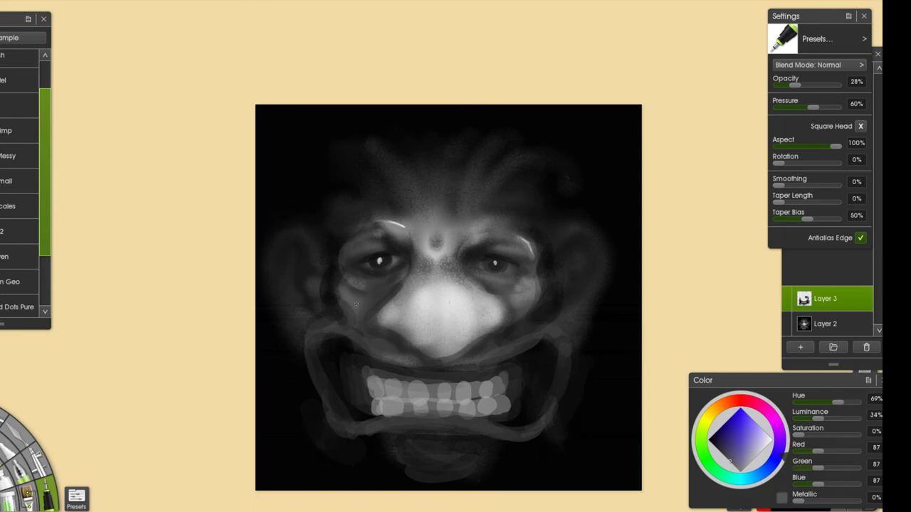
pyautogui.keyDown('alt'); pyautogui.click(363, 308); pyautogui.keyUp('alt')
pyautogui.keyDown('alt'); pyautogui.click(356, 318); pyautogui.keyUp('alt')
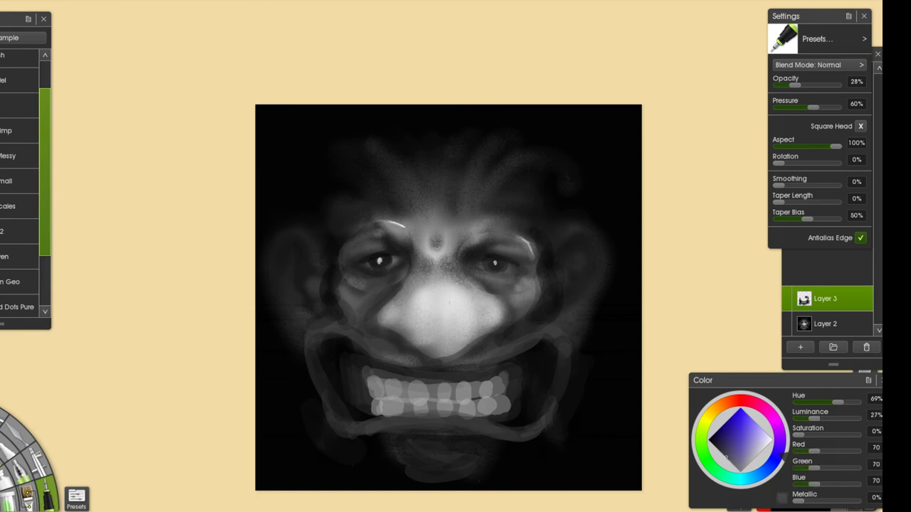
pyautogui.keyDown('alt'); pyautogui.click(358, 305); pyautogui.keyUp('alt')
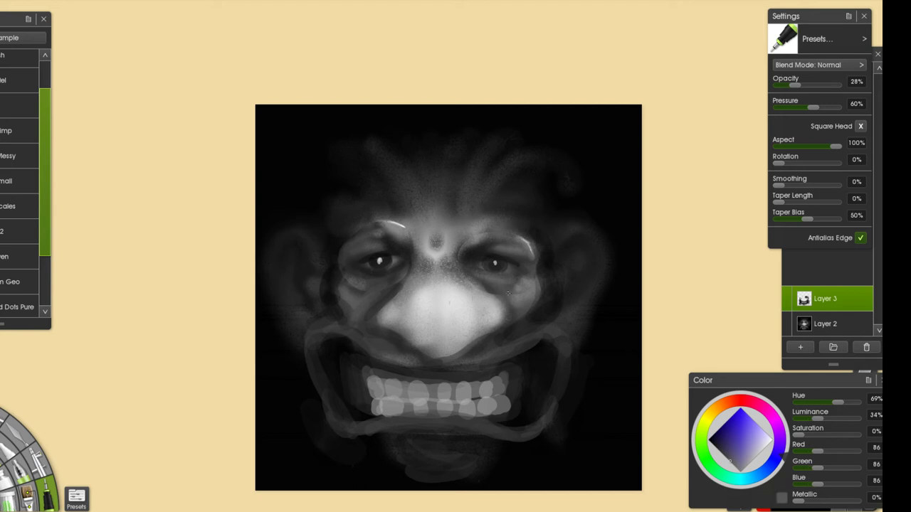
# - Shade the right cheek and the fold beneath the right eye with sampled greys from 11% to 45%, undoing stray strokes
pyautogui.keyDown('alt'); pyautogui.click(536, 306); pyautogui.keyUp('alt')
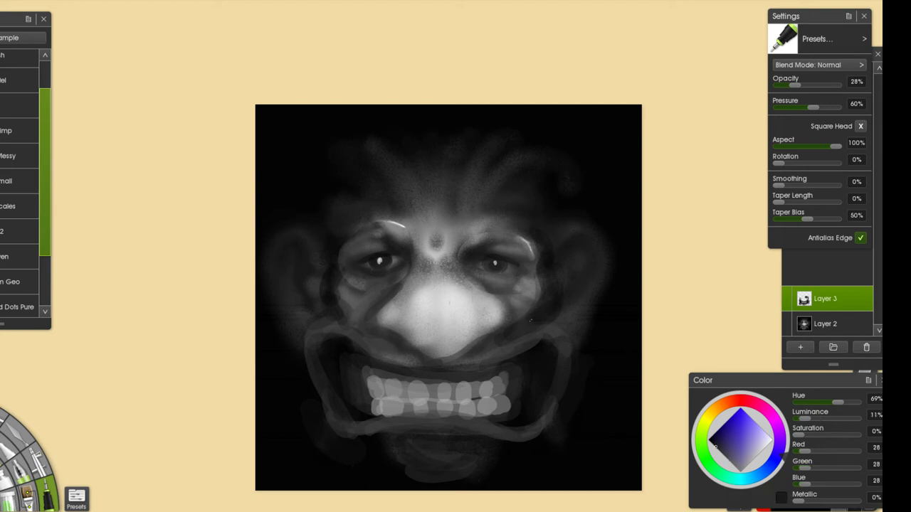
pyautogui.keyDown('alt'); pyautogui.click(523, 313); pyautogui.keyUp('alt')
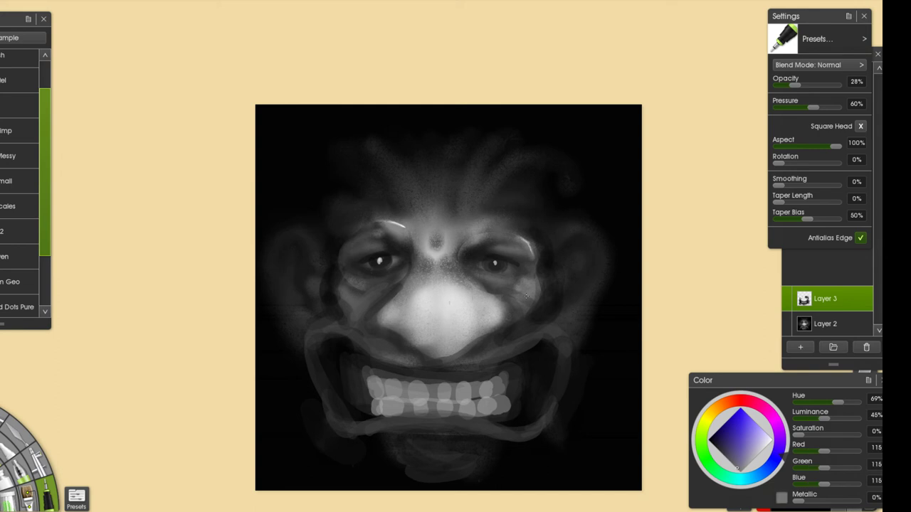
pyautogui.moveTo(496, 292)
pyautogui.mouseDown()
pyautogui.moveTo(517, 292)
pyautogui.moveTo(496, 284)
pyautogui.mouseUp()
pyautogui.hotkey('ctrl', 'z')
pyautogui.hotkey('ctrl', 'z')
pyautogui.keyDown('alt'); pyautogui.click(506, 283); pyautogui.keyUp('alt')
pyautogui.keyDown('alt'); pyautogui.click(503, 283); pyautogui.keyUp('alt')
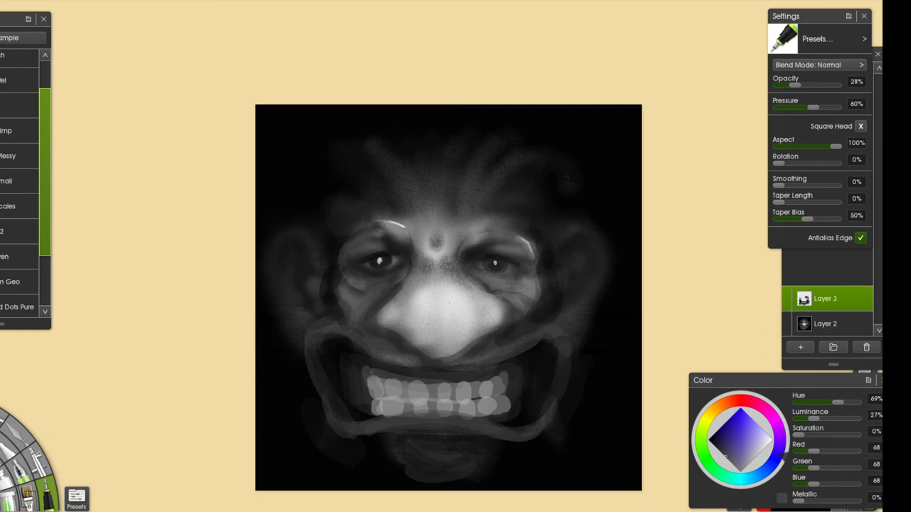
pyautogui.scroll(-3, 592, 313)
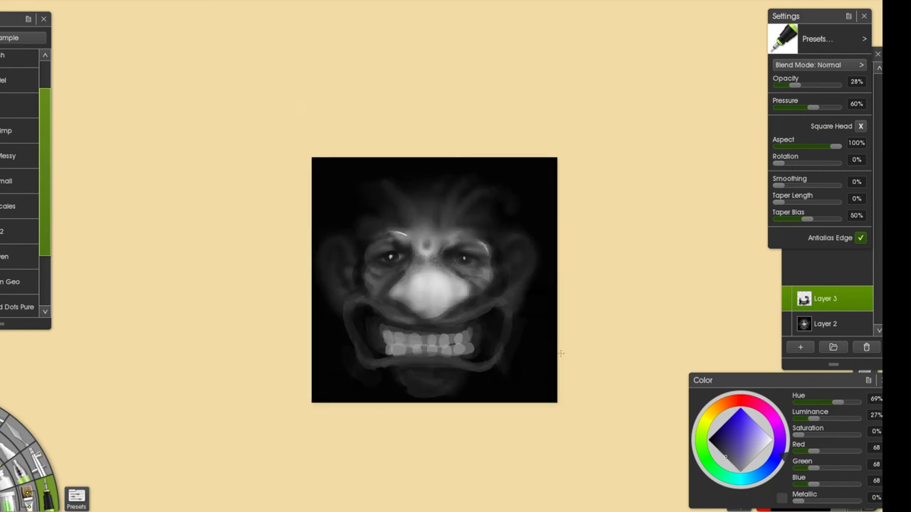
pyautogui.scroll(1, 532, 354)
pyautogui.keyDown('alt'); pyautogui.click(523, 302); pyautogui.keyUp('alt')
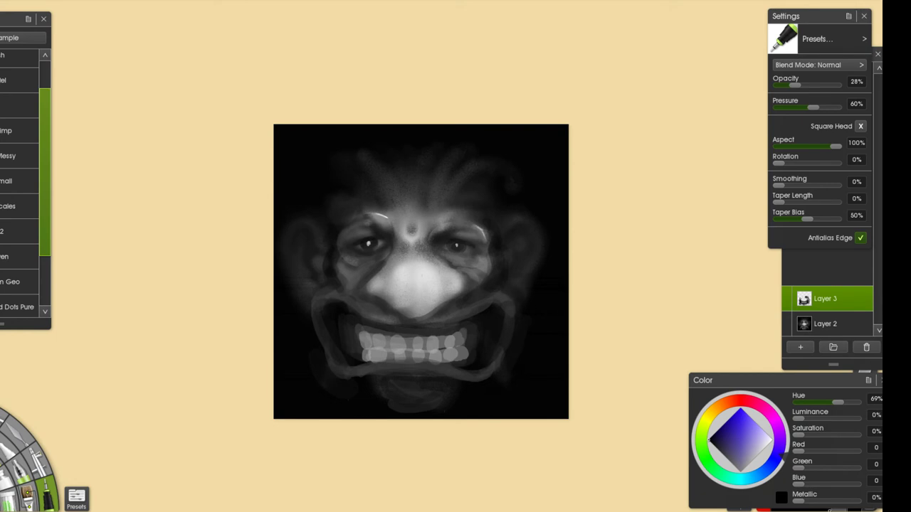
pyautogui.scroll(-3, 329, 267)
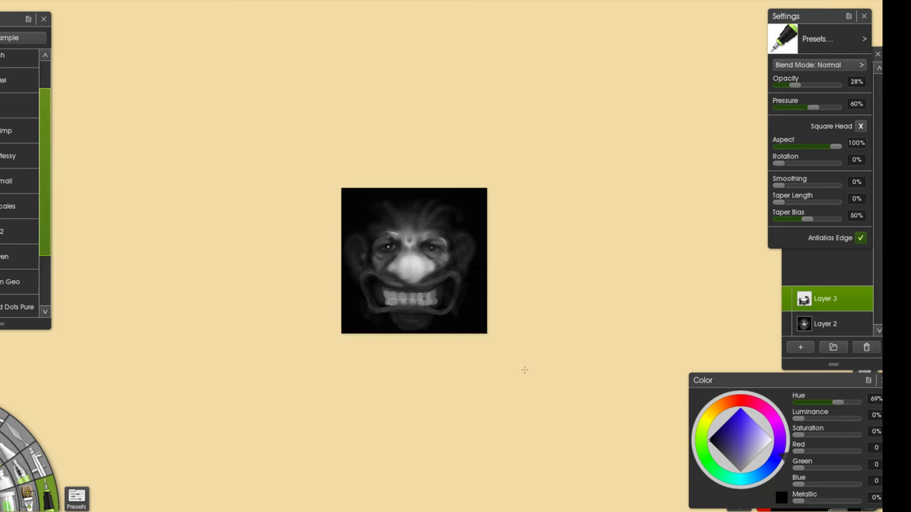
pyautogui.scroll(3, 490, 377)
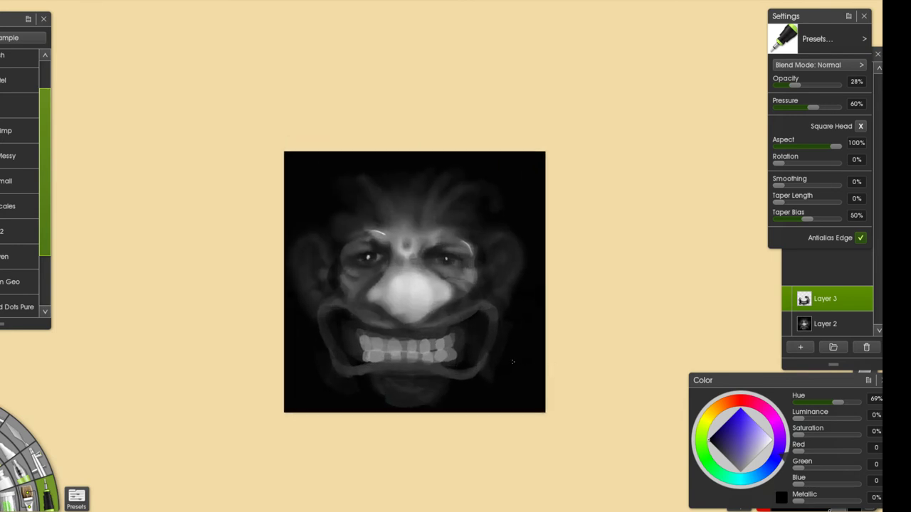
pyautogui.scroll(1, 517, 368)
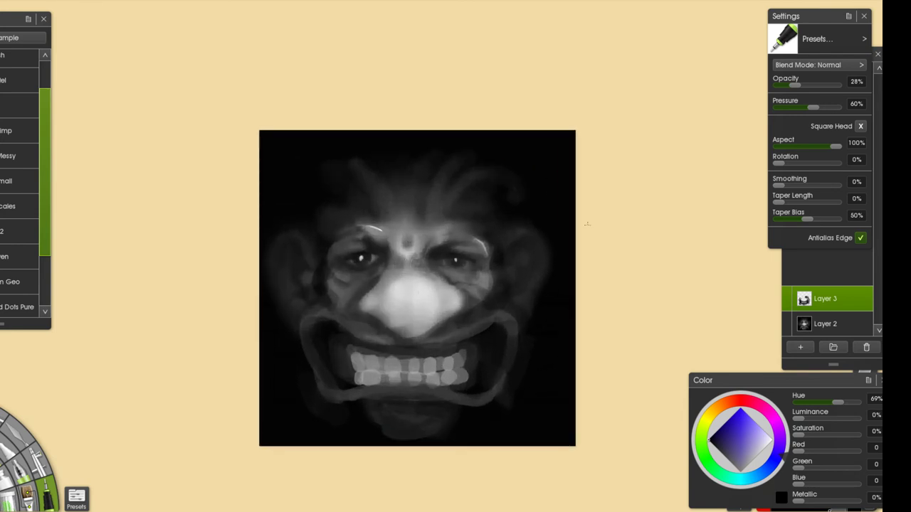
pyautogui.keyDown('alt'); pyautogui.click(402, 222); pyautogui.keyUp('alt')
pyautogui.moveTo(330, 216); pyautogui.dragTo(356, 173)
pyautogui.hotkey('ctrl', 'z')
# - Cover the hair wisps with a sampled 7% grey in the Wax pastel tool, forming a rounded dome above the forehead
pyautogui.press('e')
pyautogui.hotkey('ctrl', 'z')
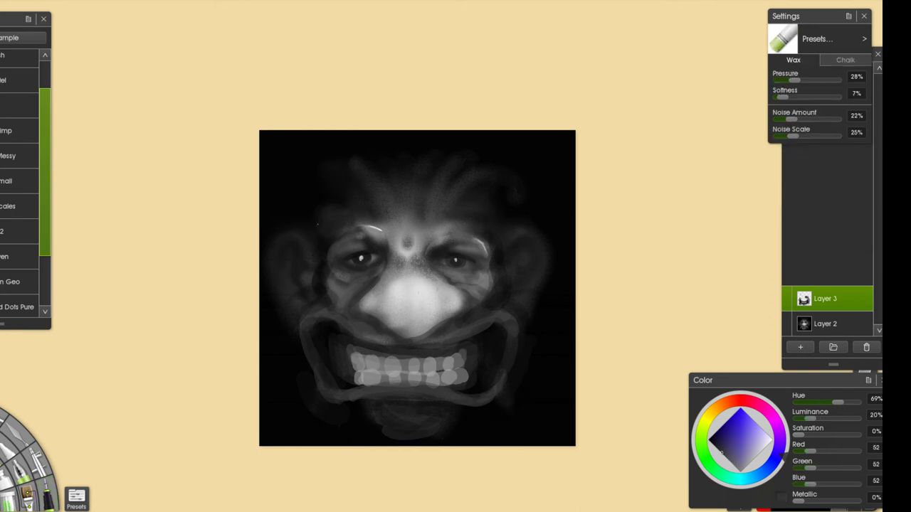
pyautogui.keyDown('alt'); pyautogui.click(341, 190); pyautogui.keyUp('alt')
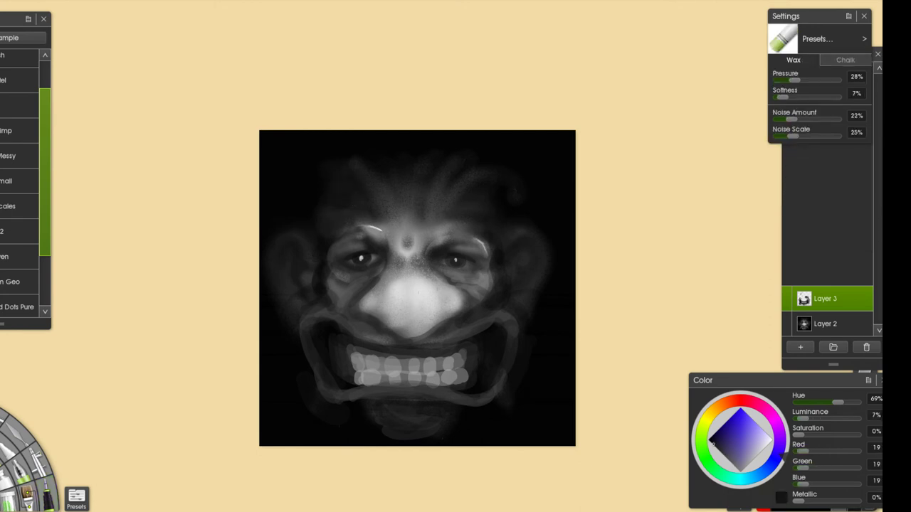
pyautogui.moveTo(375, 149); pyautogui.dragTo(464, 149)
pyautogui.moveTo(498, 173); pyautogui.dragTo(465, 166)
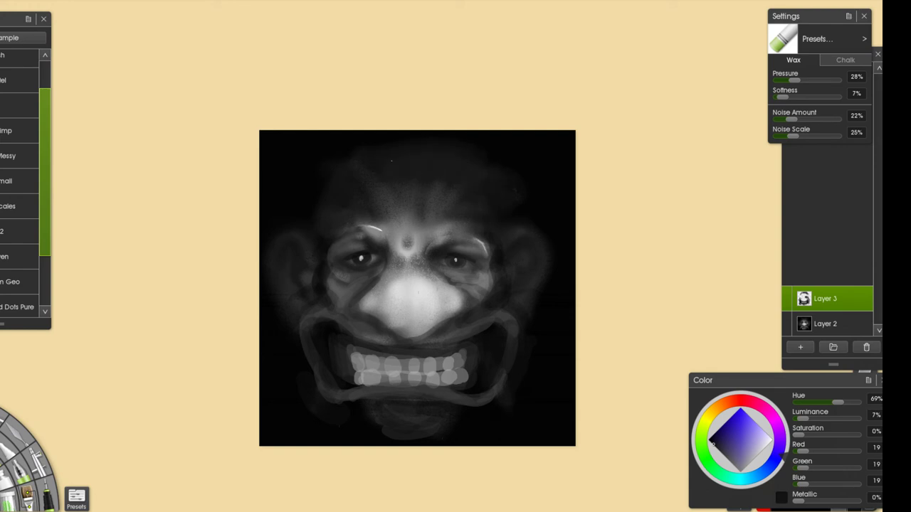
# - Merge Layer 3 down into Layer 2 and scale the merged face to about two thirds of the canvas width, centred
pyautogui.moveTo(516, 191); pyautogui.dragTo(580, 343)
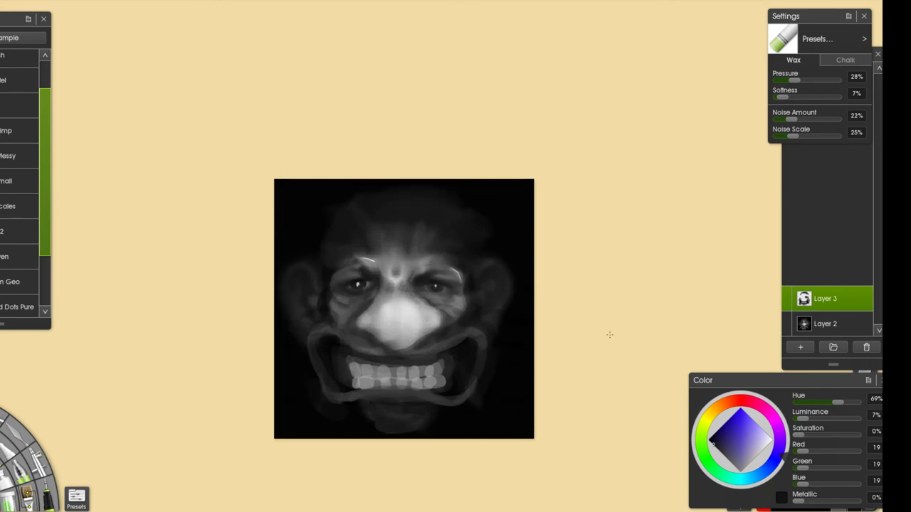
pyautogui.hotkey('ctrl', 't')
pyautogui.press('Escape')
pyautogui.hotkey('ctrl', 'e')
pyautogui.hotkey('ctrl', 't')
pyautogui.moveTo(533, 438); pyautogui.dragTo(490, 397)
pyautogui.press('Return')
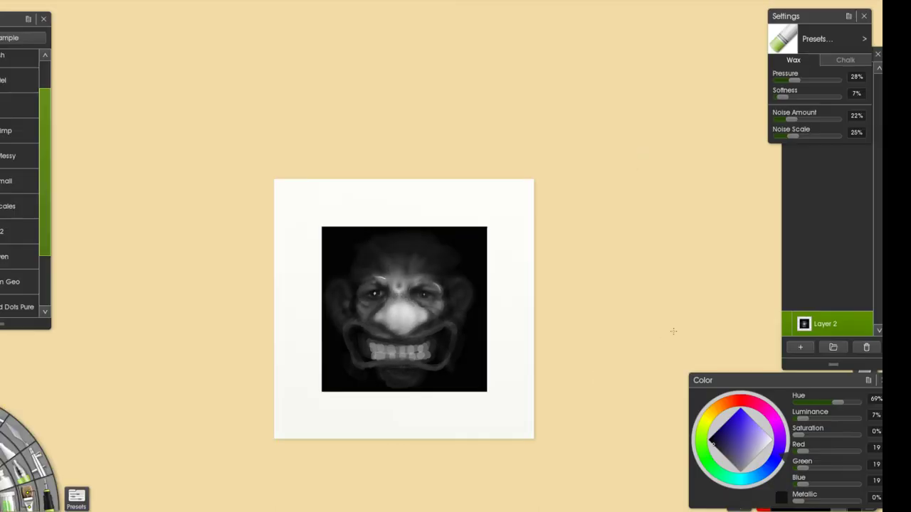
# - Add a new layer beneath Layer 2 and flood-fill it with pure black
pyautogui.click(802, 346)
pyautogui.moveTo(825, 336); pyautogui.dragTo(826, 334)
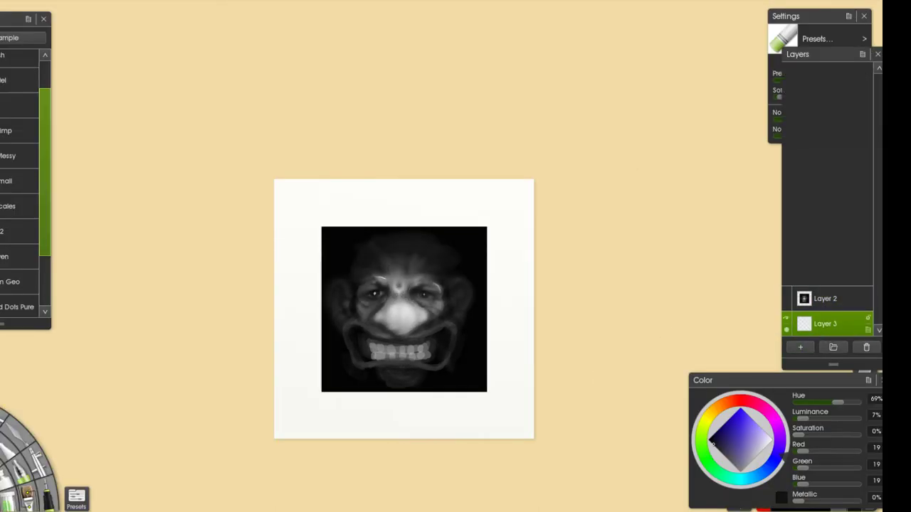
pyautogui.press('f')
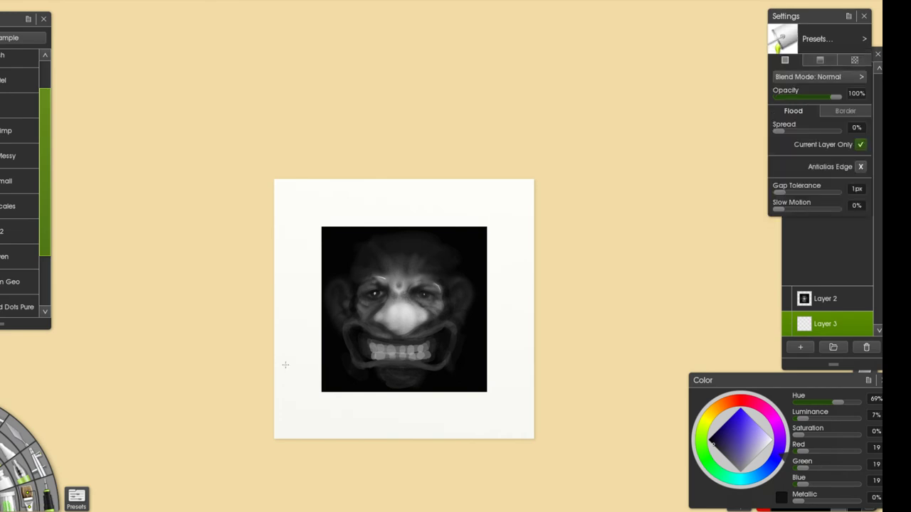
pyautogui.click(503, 341)
pyautogui.moveTo(718, 435); pyautogui.dragTo(709, 440)
pyautogui.click(502, 342)
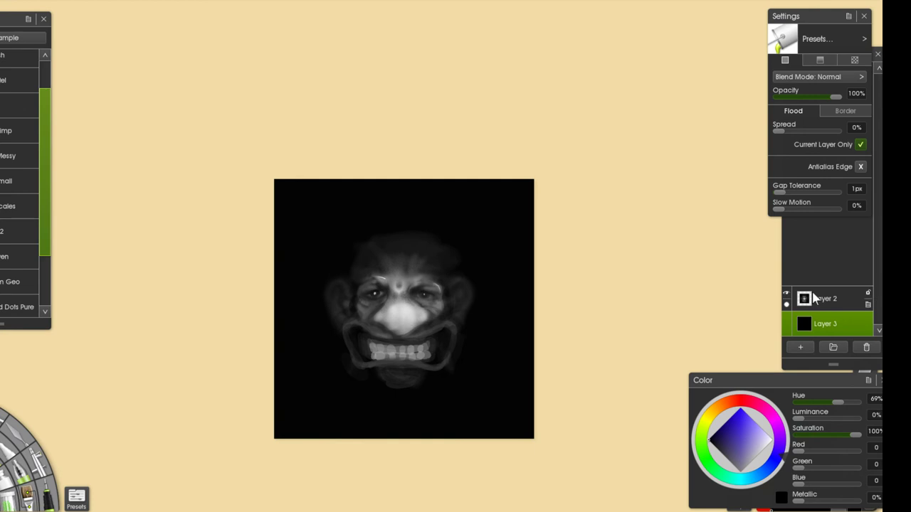
# - Paint broad glowing brow ridges above both eyes out to the temples on Layer 2, using Wax pastel in a sampled 75% grey
pyautogui.click(816, 299)
pyautogui.press('+')
pyautogui.press('e')
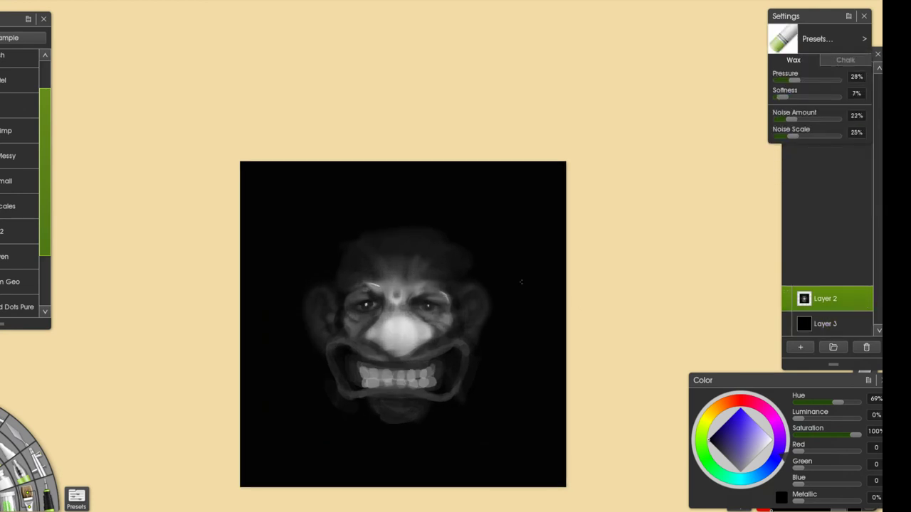
pyautogui.keyDown('alt'); pyautogui.click(409, 334); pyautogui.keyUp('alt')
pyautogui.moveTo(407, 281); pyautogui.dragTo(439, 271)
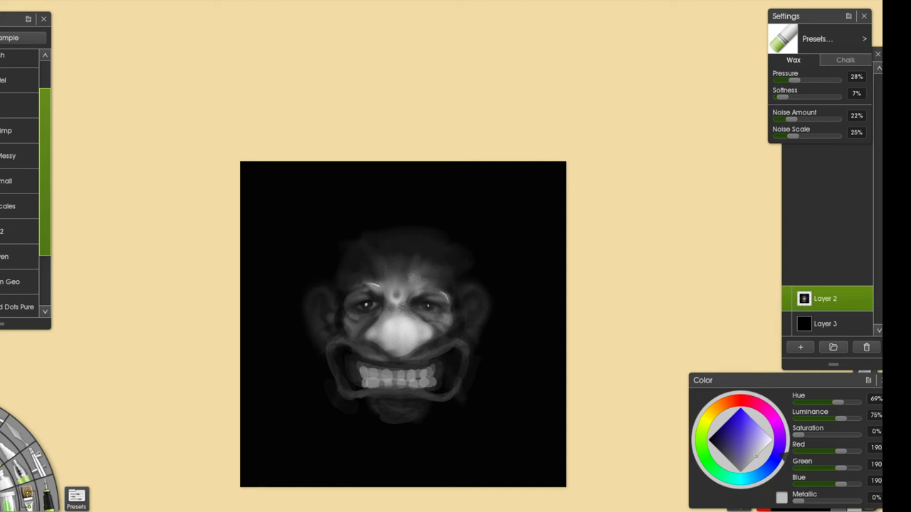
pyautogui.moveTo(451, 277)
pyautogui.mouseDown()
pyautogui.moveTo(426, 279)
pyautogui.moveTo(449, 279)
pyautogui.moveTo(427, 271)
pyautogui.moveTo(452, 263)
pyautogui.moveTo(425, 261)
pyautogui.moveTo(476, 281)
pyautogui.moveTo(495, 309)
pyautogui.mouseUp()
pyautogui.moveTo(380, 274)
pyautogui.mouseDown()
pyautogui.moveTo(331, 280)
pyautogui.moveTo(372, 269)
pyautogui.moveTo(318, 293)
pyautogui.moveTo(356, 269)
pyautogui.moveTo(346, 263)
pyautogui.moveTo(373, 274)
pyautogui.moveTo(336, 274)
pyautogui.moveTo(374, 272)
pyautogui.moveTo(362, 261)
pyautogui.moveTo(334, 272)
pyautogui.moveTo(378, 269)
pyautogui.moveTo(367, 261)
pyautogui.moveTo(332, 274)
pyautogui.moveTo(505, 269)
pyautogui.moveTo(437, 243)
pyautogui.moveTo(380, 286)
pyautogui.mouseUp()
# - Darken the middle of the forehead and tone down the bright line above the left eye with sampled dark grey and black
pyautogui.keyDown('alt'); pyautogui.click(436, 243); pyautogui.keyUp('alt')
pyautogui.keyDown('alt'); pyautogui.click(362, 286); pyautogui.keyUp('alt')
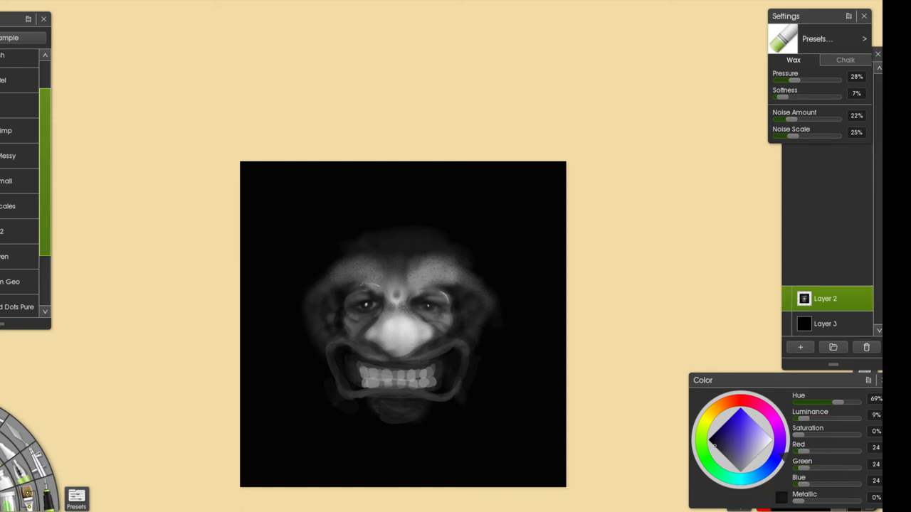
pyautogui.keyDown('alt'); pyautogui.click(358, 284); pyautogui.keyUp('alt')
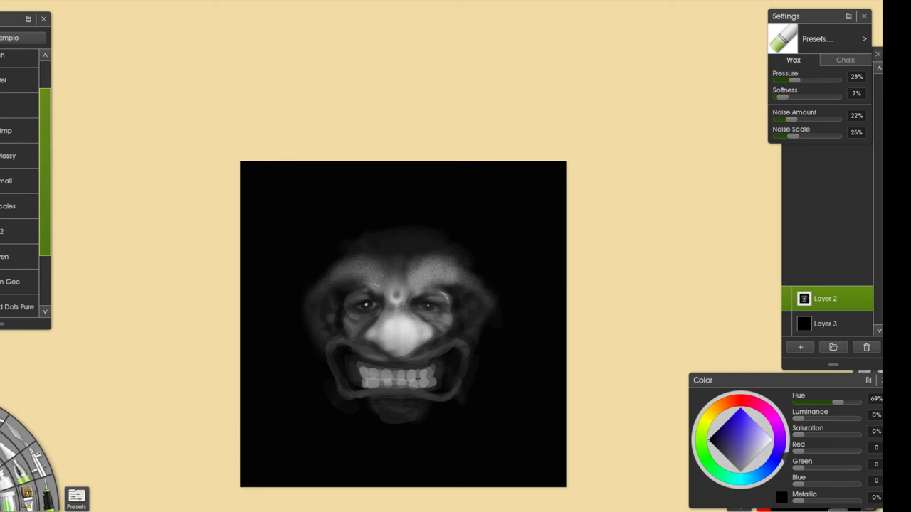
# - Sample the nose's light grey for the wax crayon and brush it lightly over the right side of the forehead
pyautogui.keyDown('alt'); pyautogui.click(429, 289); pyautogui.keyUp('alt')
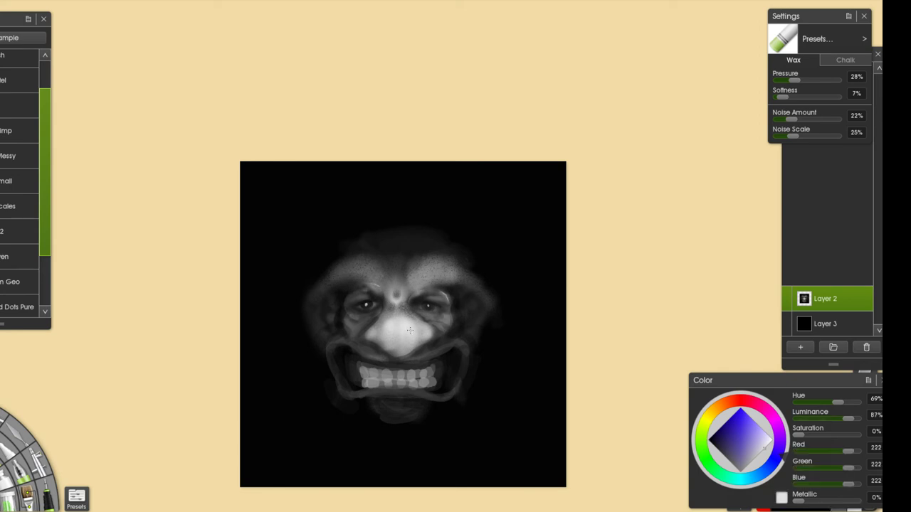
pyautogui.moveTo(418, 264)
pyautogui.mouseDown()
pyautogui.moveTo(428, 252)
pyautogui.moveTo(442, 257)
pyautogui.mouseUp()
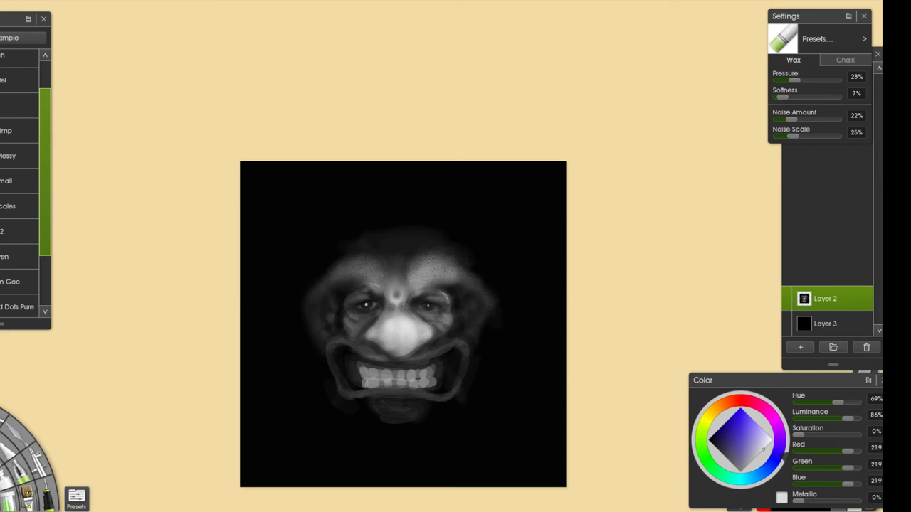
pyautogui.moveTo(364, 259)
pyautogui.mouseDown()
pyautogui.moveTo(339, 259)
pyautogui.moveTo(321, 275)
pyautogui.moveTo(378, 275)
pyautogui.moveTo(333, 265)
pyautogui.moveTo(363, 249)
pyautogui.moveTo(376, 222)
pyautogui.moveTo(423, 224)
pyautogui.moveTo(405, 245)
pyautogui.moveTo(430, 214)
pyautogui.moveTo(420, 229)
pyautogui.moveTo(436, 242)
pyautogui.moveTo(433, 230)
pyautogui.moveTo(394, 251)
pyautogui.moveTo(399, 210)
pyautogui.moveTo(394, 230)
pyautogui.moveTo(348, 213)
pyautogui.moveTo(409, 235)
pyautogui.moveTo(400, 189)
pyautogui.moveTo(442, 214)
pyautogui.moveTo(459, 207)
pyautogui.moveTo(445, 224)
pyautogui.moveTo(467, 208)
pyautogui.moveTo(481, 212)
pyautogui.moveTo(442, 230)
pyautogui.moveTo(450, 238)
pyautogui.moveTo(360, 215)
pyautogui.moveTo(366, 222)
pyautogui.moveTo(347, 230)
pyautogui.moveTo(335, 199)
pyautogui.moveTo(324, 214)
pyautogui.moveTo(395, 174)
pyautogui.mouseUp()
pyautogui.hotkey('ctrl', 'z')
pyautogui.hotkey('ctrl', 'z')
pyautogui.hotkey('ctrl', 'z')
pyautogui.hotkey('ctrl', 'z')
pyautogui.hotkey('ctrl', 'z')
# - Paint a puffy mass of light grey speckled hair above the forehead with the wax crayon
pyautogui.moveTo(356, 236)
pyautogui.mouseDown()
pyautogui.moveTo(331, 243)
pyautogui.moveTo(330, 218)
pyautogui.moveTo(328, 231)
pyautogui.moveTo(322, 222)
pyautogui.moveTo(350, 186)
pyautogui.moveTo(328, 227)
pyautogui.moveTo(331, 253)
pyautogui.moveTo(324, 230)
pyautogui.moveTo(469, 192)
pyautogui.moveTo(397, 198)
pyautogui.moveTo(442, 223)
pyautogui.moveTo(453, 194)
pyautogui.moveTo(466, 231)
pyautogui.mouseUp()
pyautogui.moveTo(466, 197); pyautogui.dragTo(474, 232)
pyautogui.moveTo(435, 178); pyautogui.dragTo(454, 223)
pyautogui.moveTo(545, 299); pyautogui.dragTo(543, 325)
# - Transform the head layer, scaling it down slightly and moving it lower on the canvas
pyautogui.press('t')
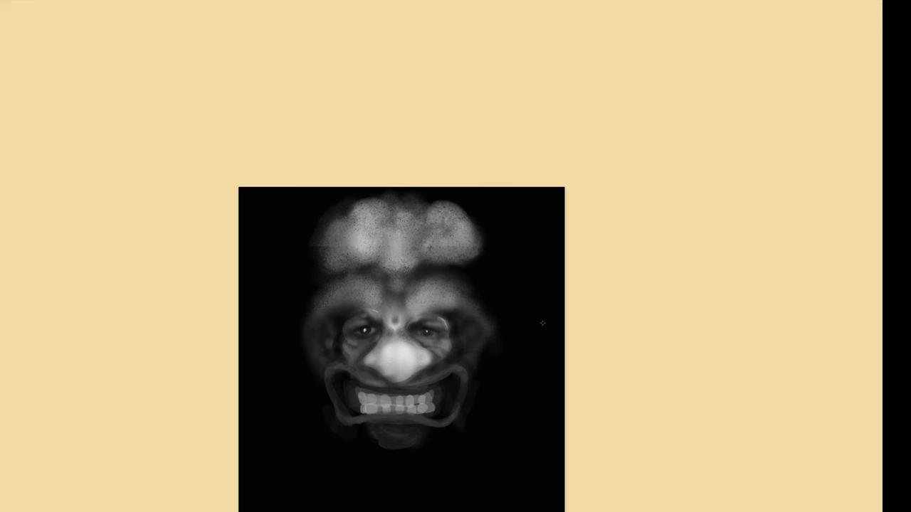
pyautogui.moveTo(509, 187); pyautogui.dragTo(502, 198)
pyautogui.moveTo(461, 259); pyautogui.dragTo(468, 292)
pyautogui.press('Return')
# - Retouch the gap between hair and brows with sampled greys, and try a light stroke along the hair's top edge
pyautogui.keyDown('alt'); pyautogui.click(482, 293); pyautogui.keyUp('alt')
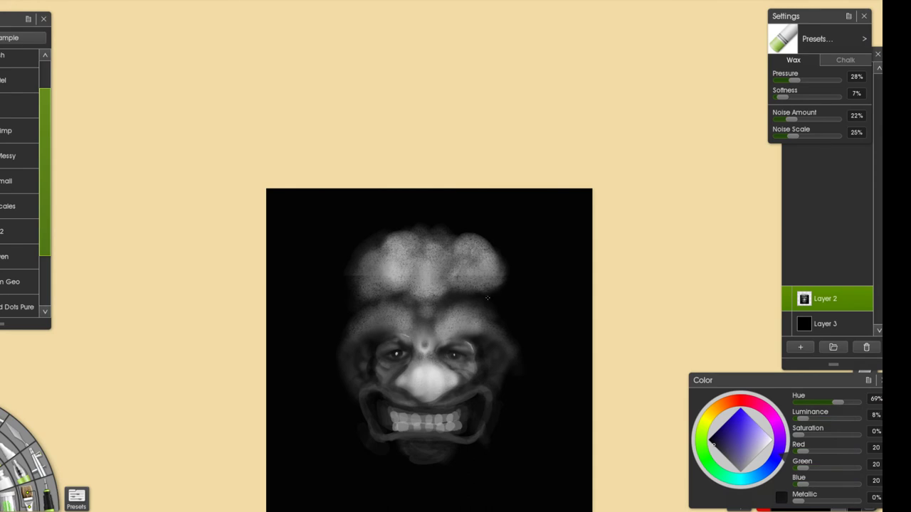
pyautogui.keyDown('alt'); pyautogui.click(474, 308); pyautogui.keyUp('alt')
pyautogui.keyDown('alt'); pyautogui.click(464, 312); pyautogui.keyUp('alt')
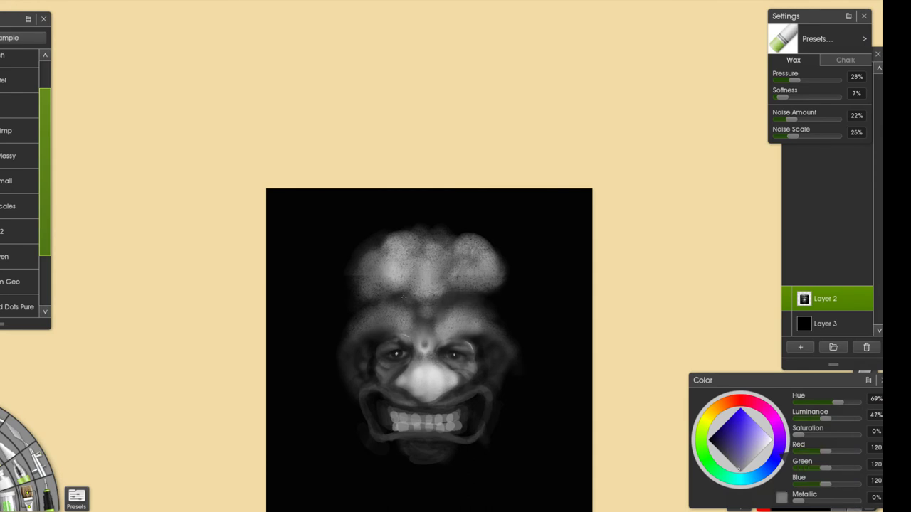
pyautogui.keyDown('alt'); pyautogui.click(383, 263); pyautogui.keyUp('alt')
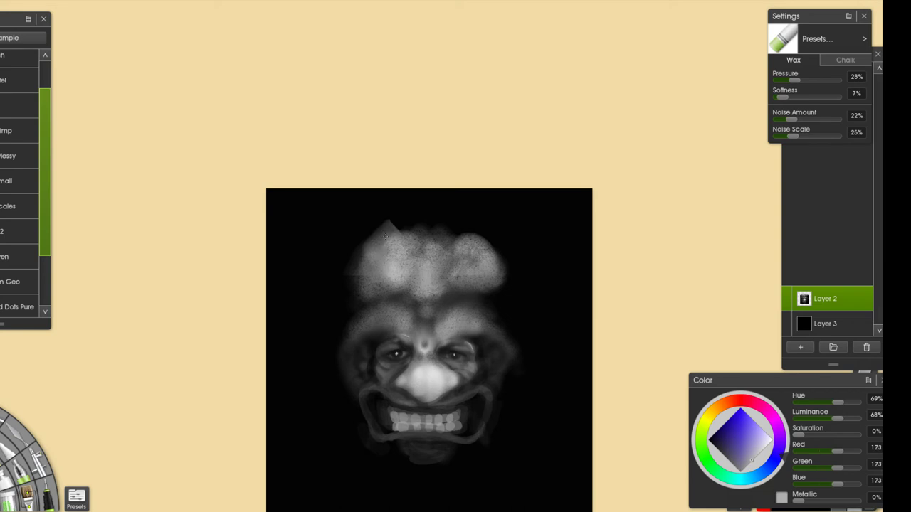
pyautogui.moveTo(381, 236); pyautogui.dragTo(463, 227)
pyautogui.hotkey('ctrl', 'z')
# - Extend the hair upward and out to both sides with soft, speckled grey wax strokes
pyautogui.moveTo(382, 230)
pyautogui.mouseDown()
pyautogui.moveTo(381, 253)
pyautogui.moveTo(342, 228)
pyautogui.moveTo(359, 271)
pyautogui.moveTo(358, 291)
pyautogui.moveTo(346, 288)
pyautogui.mouseUp()
pyautogui.moveTo(346, 248)
pyautogui.mouseDown()
pyautogui.moveTo(358, 227)
pyautogui.moveTo(381, 253)
pyautogui.moveTo(395, 248)
pyautogui.moveTo(360, 225)
pyautogui.moveTo(430, 232)
pyautogui.moveTo(432, 251)
pyautogui.moveTo(406, 207)
pyautogui.mouseUp()
pyautogui.hotkey('ctrl', 'z')
pyautogui.hotkey('ctrl', 'z')
pyautogui.hotkey('ctrl', 'z')
pyautogui.moveTo(445, 231)
pyautogui.mouseDown()
pyautogui.moveTo(452, 210)
pyautogui.moveTo(498, 235)
pyautogui.moveTo(520, 256)
pyautogui.moveTo(535, 313)
pyautogui.mouseUp()
pyautogui.moveTo(498, 280)
pyautogui.mouseDown()
pyautogui.moveTo(508, 292)
pyautogui.moveTo(528, 287)
pyautogui.moveTo(511, 263)
pyautogui.mouseUp()
# - Merge the head layer into Layer 3 and smooth the hard edges in the hair with the palette knife
pyautogui.hotkey('ctrl', 'e')
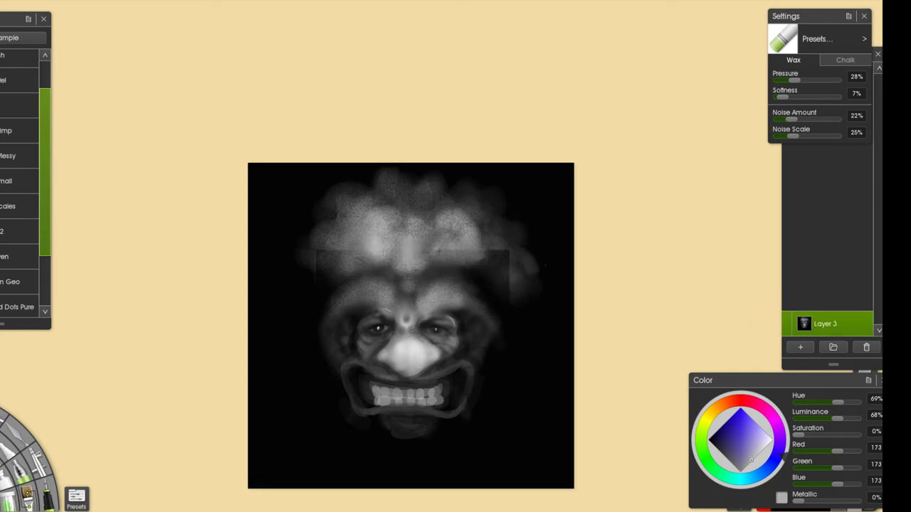
pyautogui.press('k')
pyautogui.moveTo(514, 253)
pyautogui.mouseDown()
pyautogui.moveTo(450, 249)
pyautogui.moveTo(508, 251)
pyautogui.moveTo(475, 248)
pyautogui.moveTo(501, 260)
pyautogui.mouseUp()
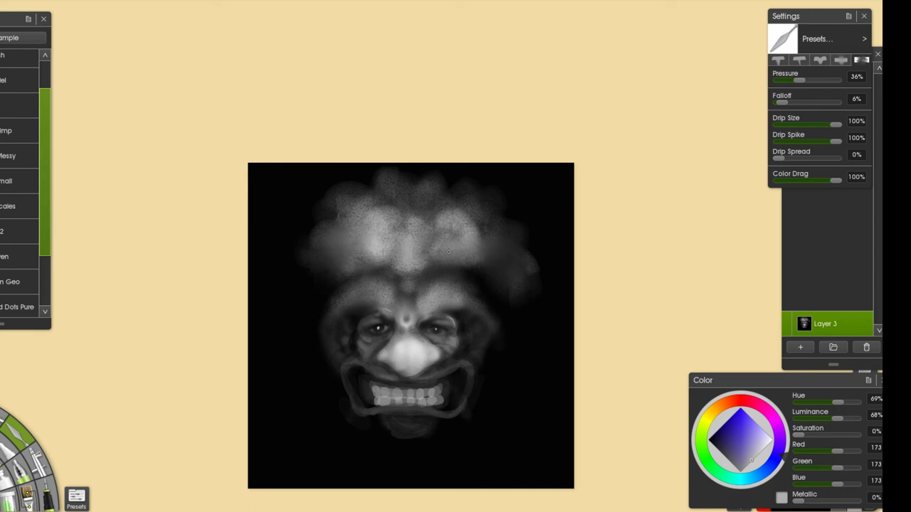
# - Add speckled grey wax texture to the left, upper and right parts of the hair
pyautogui.press('y')
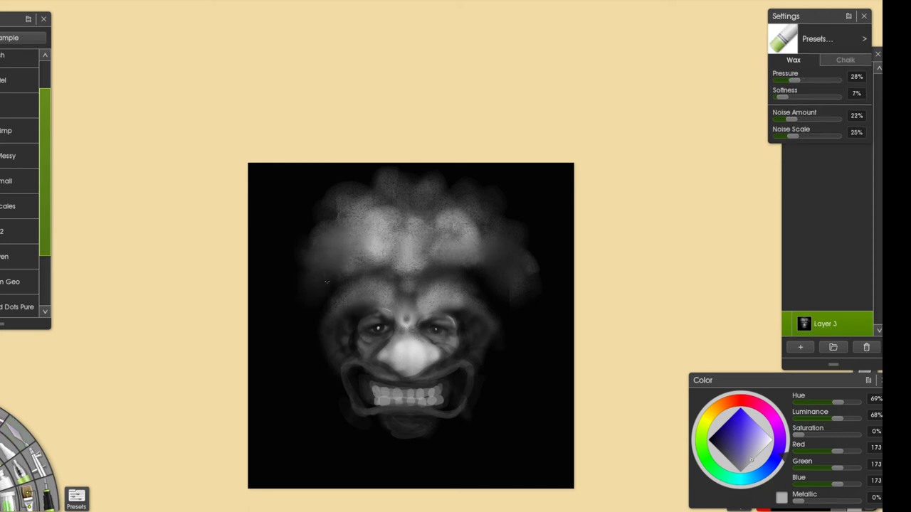
pyautogui.moveTo(314, 230)
pyautogui.mouseDown()
pyautogui.moveTo(312, 240)
pyautogui.moveTo(313, 220)
pyautogui.mouseUp()
pyautogui.moveTo(363, 188); pyautogui.dragTo(378, 198)
pyautogui.moveTo(490, 262)
pyautogui.mouseDown()
pyautogui.moveTo(497, 274)
pyautogui.moveTo(486, 282)
pyautogui.moveTo(500, 297)
pyautogui.mouseUp()
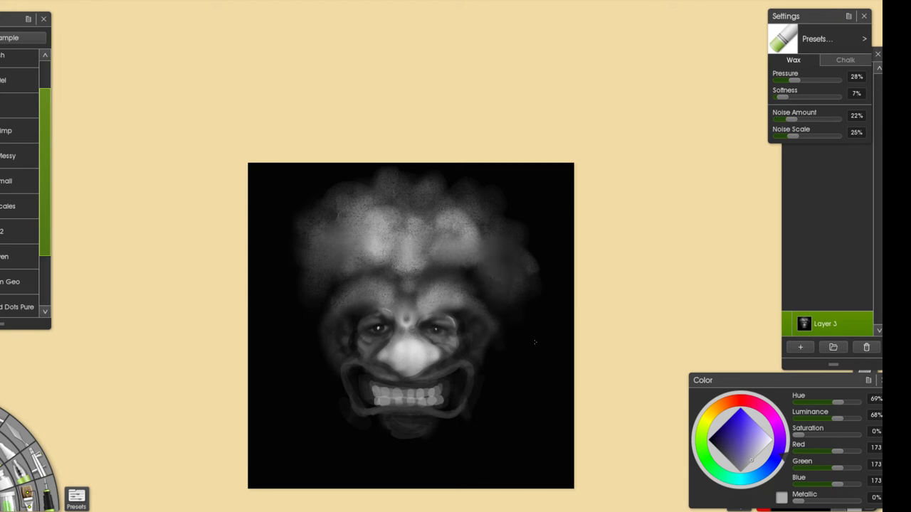
# - Draw ears on both sides of the face with the ink pen in a sampled dark grey, and blend them with the palette knife
pyautogui.scroll(3, 540, 337)
pyautogui.press('n')
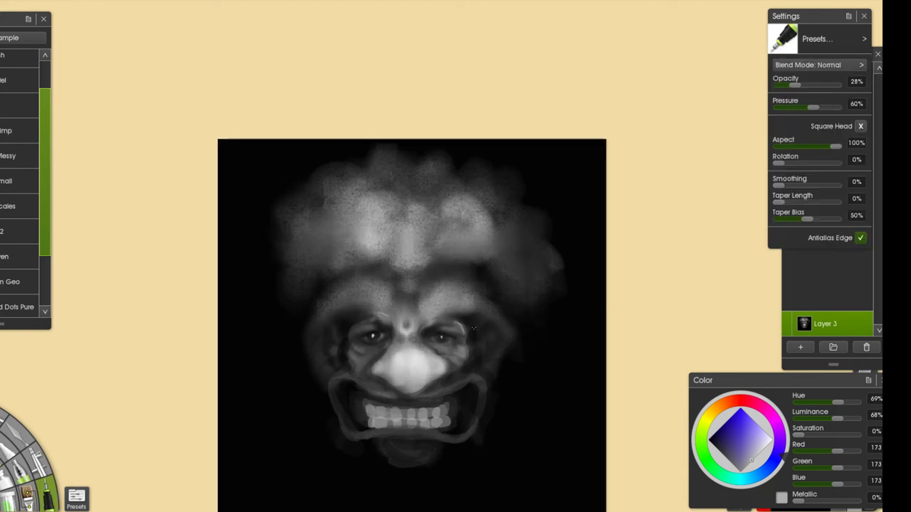
pyautogui.keyDown('alt'); pyautogui.click(473, 332); pyautogui.keyUp('alt')
pyautogui.moveTo(485, 327)
pyautogui.mouseDown()
pyautogui.moveTo(513, 321)
pyautogui.moveTo(496, 321)
pyautogui.moveTo(512, 337)
pyautogui.moveTo(494, 382)
pyautogui.mouseUp()
pyautogui.moveTo(331, 329)
pyautogui.mouseDown()
pyautogui.moveTo(306, 321)
pyautogui.moveTo(305, 362)
pyautogui.moveTo(327, 387)
pyautogui.mouseUp()
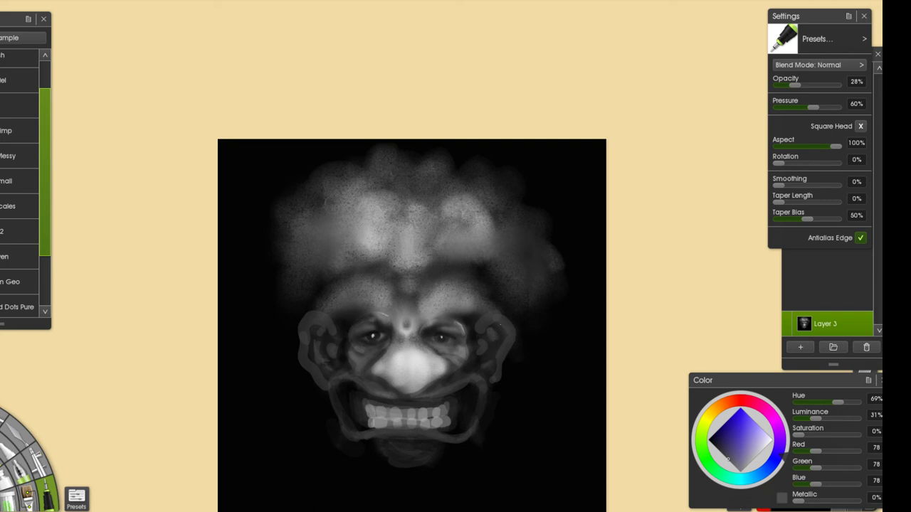
pyautogui.press('k')
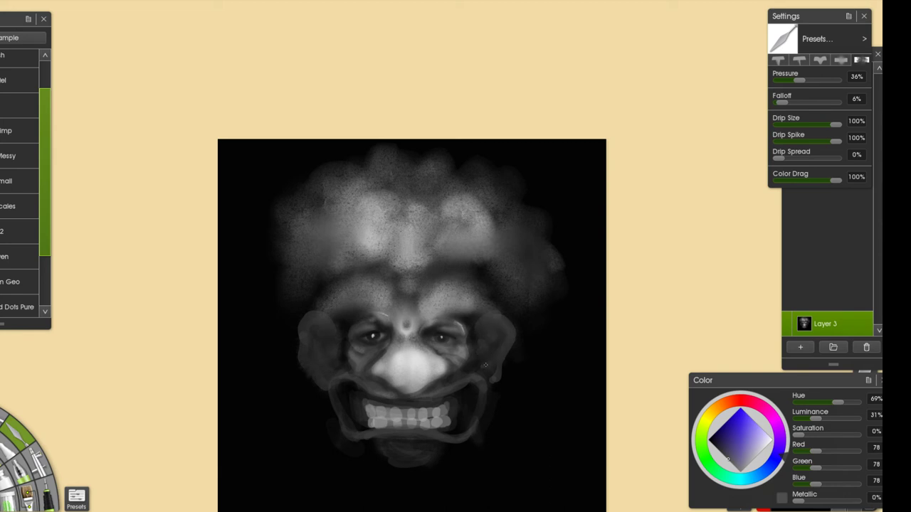
pyautogui.moveTo(505, 368); pyautogui.dragTo(513, 367)
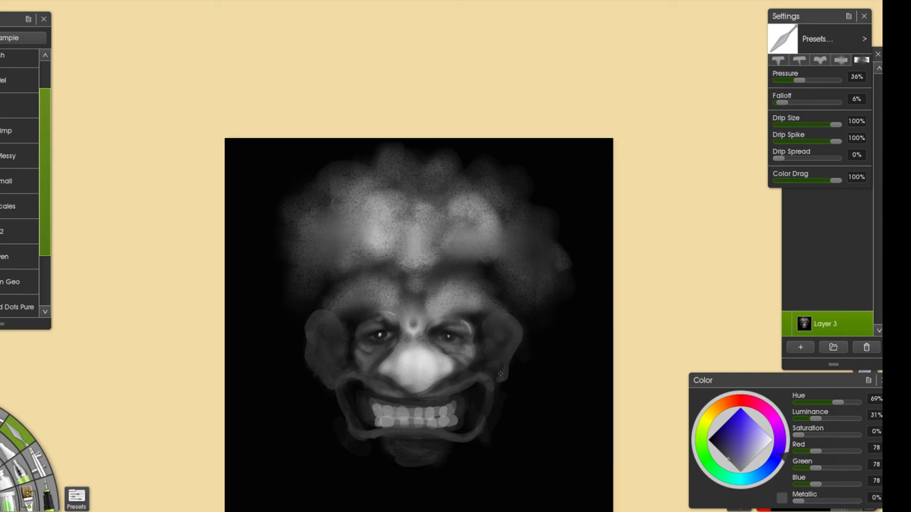
# - Clean up the right ear's edge with the wax crayon in a near-black sampled from the background
pyautogui.press('e')
pyautogui.keyDown('alt'); pyautogui.click(567, 326); pyautogui.keyUp('alt')
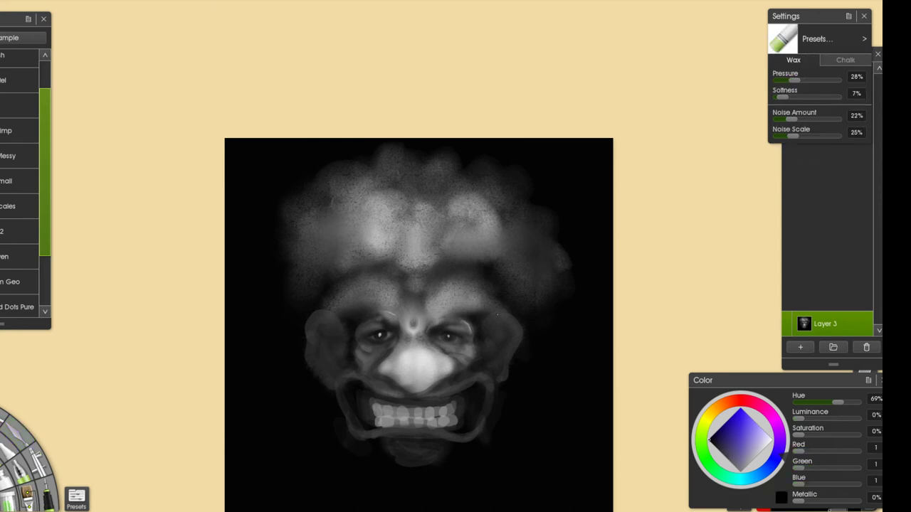
pyautogui.keyDown('alt'); pyautogui.click(505, 304); pyautogui.keyUp('alt')
# - Draw curved, bushy strands along both eyebrows with the ink pen in a grey sampled from the brow
pyautogui.press('i')
pyautogui.keyDown('alt'); pyautogui.click(467, 296); pyautogui.keyUp('alt')
pyautogui.moveTo(475, 311)
pyautogui.mouseDown()
pyautogui.moveTo(500, 322)
pyautogui.moveTo(491, 316)
pyautogui.moveTo(501, 341)
pyautogui.mouseUp()
pyautogui.hotkey('ctrl', 'z')
pyautogui.moveTo(344, 306)
pyautogui.mouseDown()
pyautogui.moveTo(324, 347)
pyautogui.moveTo(378, 305)
pyautogui.moveTo(374, 297)
pyautogui.mouseUp()
pyautogui.moveTo(323, 321)
pyautogui.mouseDown()
pyautogui.moveTo(371, 289)
pyautogui.moveTo(368, 281)
pyautogui.mouseUp()
pyautogui.hotkey('ctrl', 'z')
pyautogui.moveTo(480, 297); pyautogui.dragTo(499, 304)
pyautogui.moveTo(464, 289); pyautogui.dragTo(495, 286)
pyautogui.moveTo(467, 282); pyautogui.dragTo(489, 282)
# - Paint out the dark spot on the nose bridge and shade above the eyes with wax in greys sampled nearby
pyautogui.moveTo(410, 451); pyautogui.dragTo(446, 389)
pyautogui.press('c')
pyautogui.keyDown('alt'); pyautogui.click(450, 303); pyautogui.keyUp('alt')
pyautogui.keyDown('alt'); pyautogui.click(451, 269); pyautogui.keyUp('alt')
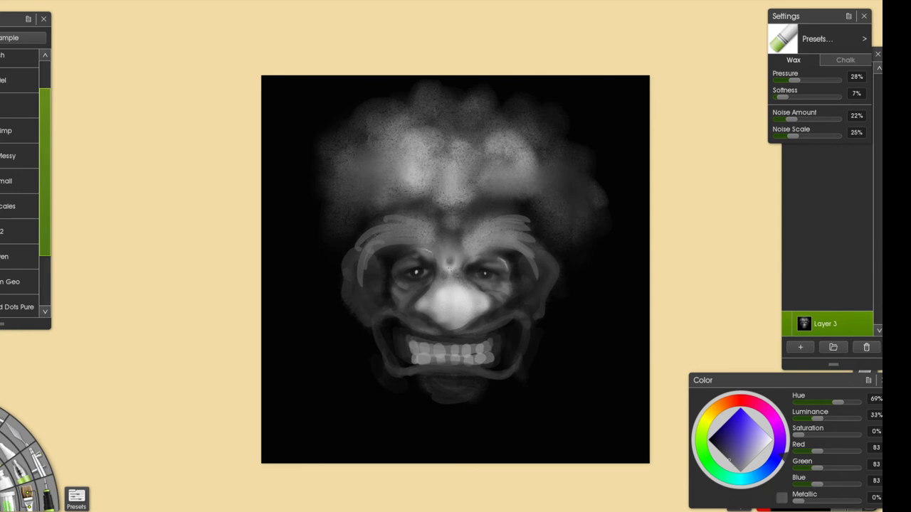
pyautogui.keyDown('alt'); pyautogui.click(464, 269); pyautogui.keyUp('alt')
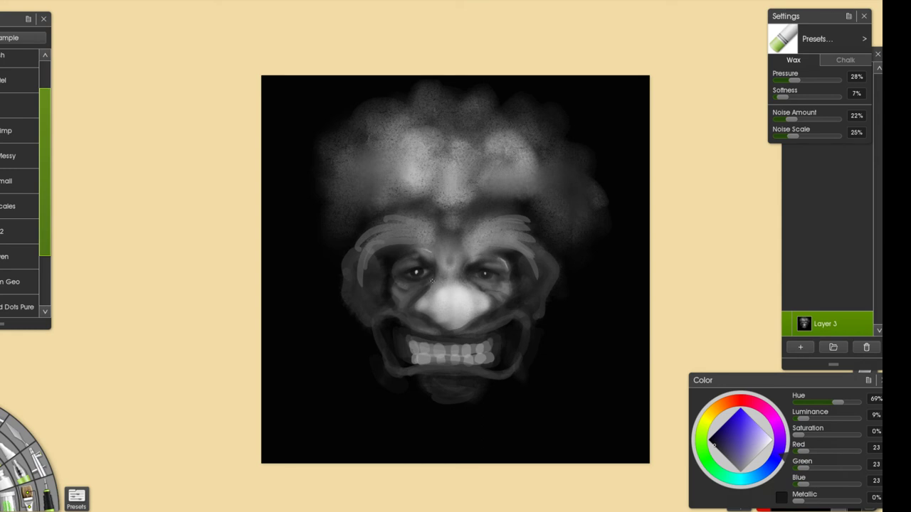
pyautogui.keyDown('alt'); pyautogui.click(498, 249); pyautogui.keyUp('alt')
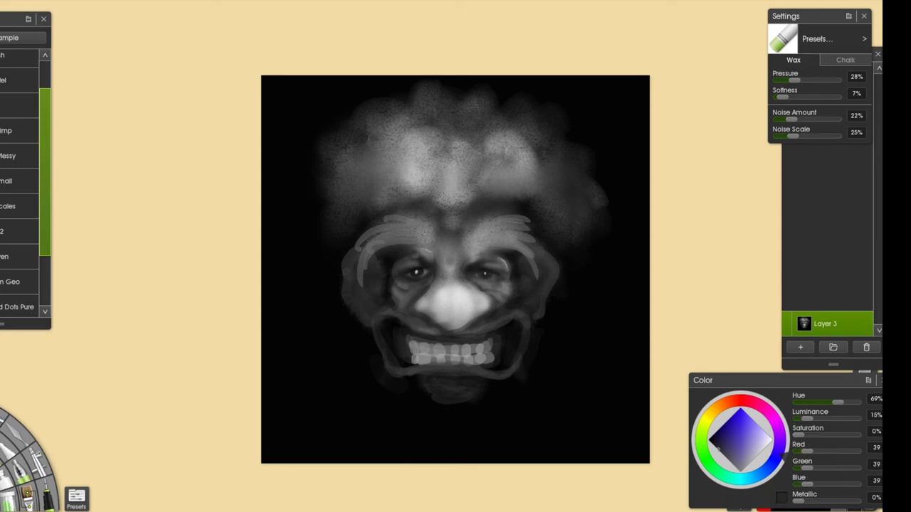
pyautogui.keyDown('alt'); pyautogui.click(472, 251); pyautogui.keyUp('alt')
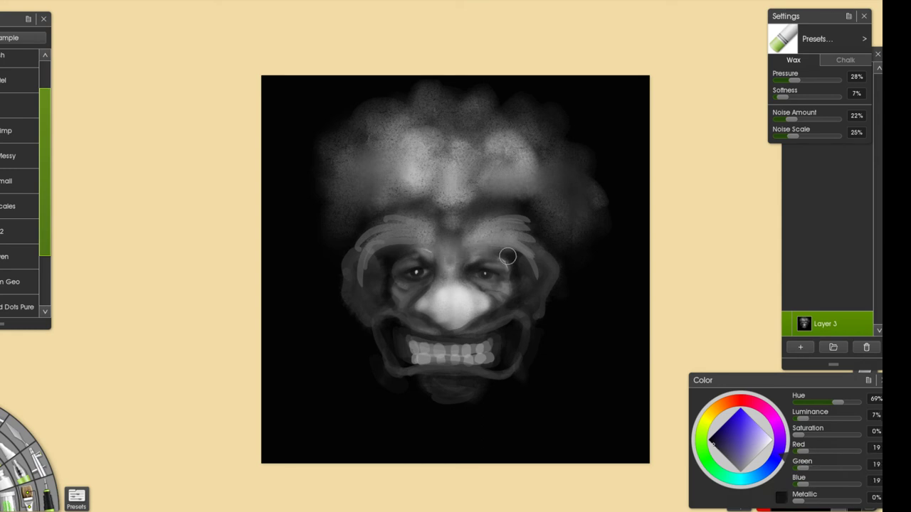
pyautogui.moveTo(403, 246); pyautogui.dragTo(430, 244)
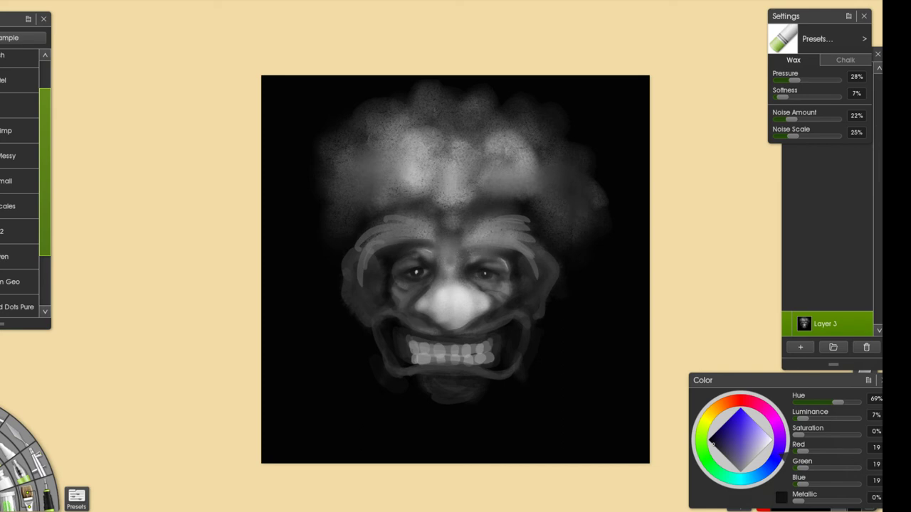
# - Brighten both eyebrows with wax strokes in a light grey sampled from the nose
pyautogui.keyDown('alt'); pyautogui.click(415, 246); pyautogui.keyUp('alt')
pyautogui.keyDown('alt'); pyautogui.click(421, 233); pyautogui.keyUp('alt')
pyautogui.keyDown('alt'); pyautogui.click(452, 295); pyautogui.keyUp('alt')
pyautogui.hotkey('ctrl', 'z')
pyautogui.moveTo(432, 238)
pyautogui.mouseDown()
pyautogui.moveTo(380, 256)
pyautogui.moveTo(364, 276)
pyautogui.moveTo(425, 236)
pyautogui.moveTo(392, 226)
pyautogui.mouseUp()
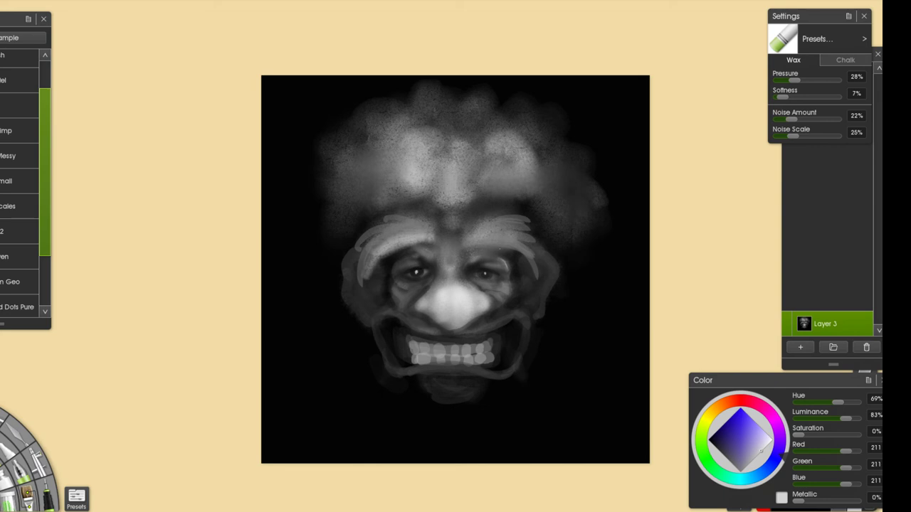
pyautogui.moveTo(471, 235); pyautogui.dragTo(520, 228)
pyautogui.moveTo(417, 242); pyautogui.dragTo(437, 243)
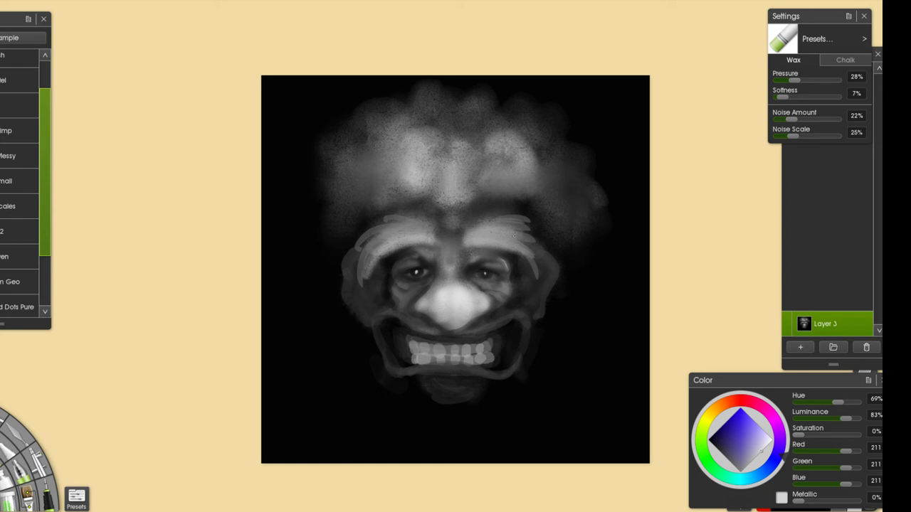
pyautogui.moveTo(431, 235); pyautogui.dragTo(432, 227)
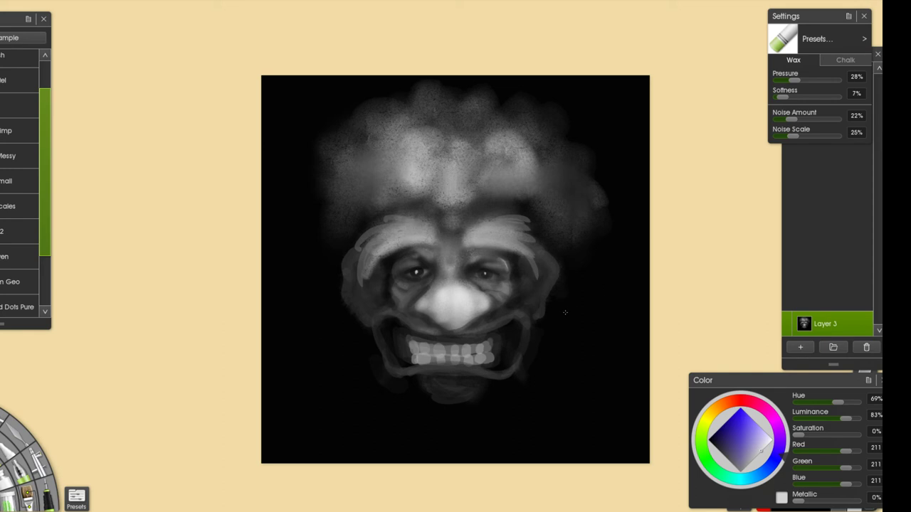
# - Ink a short dark grey mark beside the right corner of the mouth, and set the pen colour to near-white
pyautogui.press('i')
pyautogui.keyDown('alt'); pyautogui.click(525, 344); pyautogui.keyUp('alt')
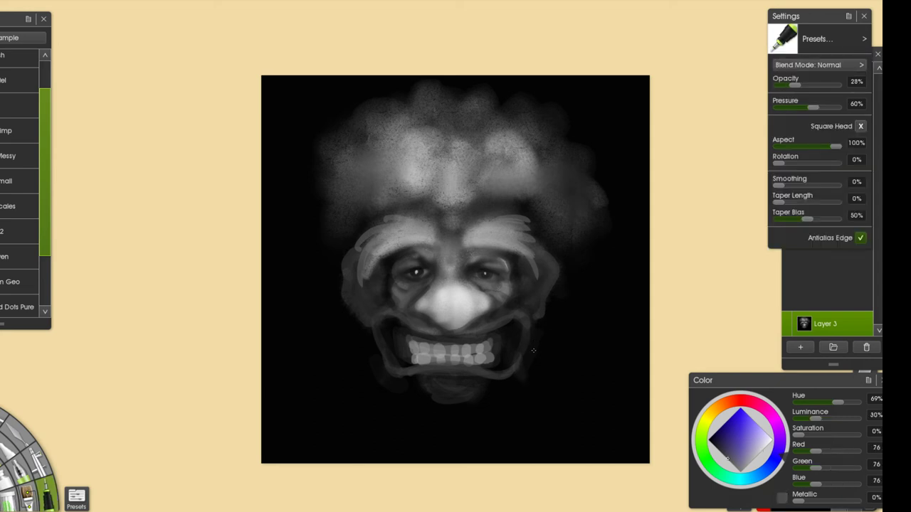
pyautogui.moveTo(528, 358); pyautogui.dragTo(544, 360)
pyautogui.moveTo(756, 447); pyautogui.dragTo(773, 440)
pyautogui.moveTo(531, 311)
pyautogui.mouseDown()
pyautogui.moveTo(543, 311)
pyautogui.moveTo(557, 344)
pyautogui.moveTo(547, 360)
pyautogui.moveTo(563, 347)
pyautogui.moveTo(551, 358)
pyautogui.mouseUp()
pyautogui.keyDown('alt'); pyautogui.click(535, 310); pyautogui.keyUp('alt')
pyautogui.hotkey('ctrl', 'z')
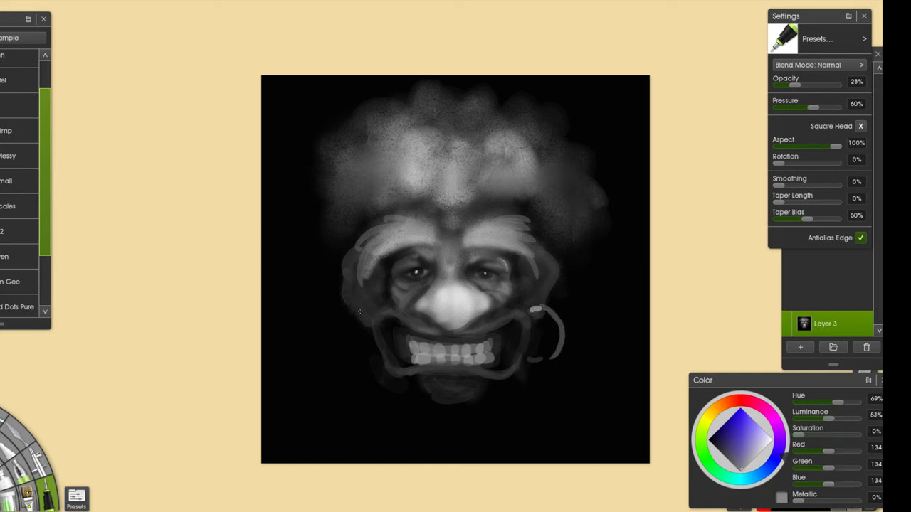
pyautogui.moveTo(358, 314); pyautogui.dragTo(346, 365)
pyautogui.moveTo(361, 314)
pyautogui.mouseDown()
pyautogui.moveTo(378, 320)
pyautogui.moveTo(371, 315)
pyautogui.mouseUp()
pyautogui.hotkey('ctrl', 'z')
pyautogui.hotkey('ctrl', 'z')
pyautogui.hotkey('ctrl', 'z')
pyautogui.hotkey('ctrl', 'z')
pyautogui.hotkey('ctrl', 'z')
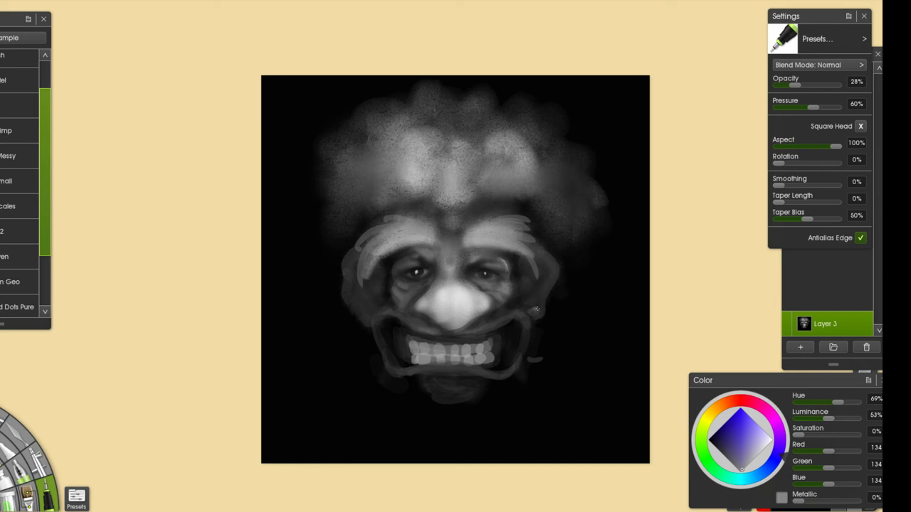
# - Draw a large hoop earring hanging from each ear with the ink pen in mid grey
pyautogui.moveTo(532, 311)
pyautogui.mouseDown()
pyautogui.moveTo(565, 326)
pyautogui.moveTo(566, 370)
pyautogui.moveTo(536, 391)
pyautogui.moveTo(512, 379)
pyautogui.mouseUp()
pyautogui.moveTo(373, 308)
pyautogui.mouseDown()
pyautogui.moveTo(350, 320)
pyautogui.moveTo(333, 361)
pyautogui.moveTo(358, 397)
pyautogui.moveTo(415, 392)
pyautogui.mouseUp()
pyautogui.moveTo(510, 381)
pyautogui.mouseDown()
pyautogui.moveTo(553, 383)
pyautogui.moveTo(539, 393)
pyautogui.mouseUp()
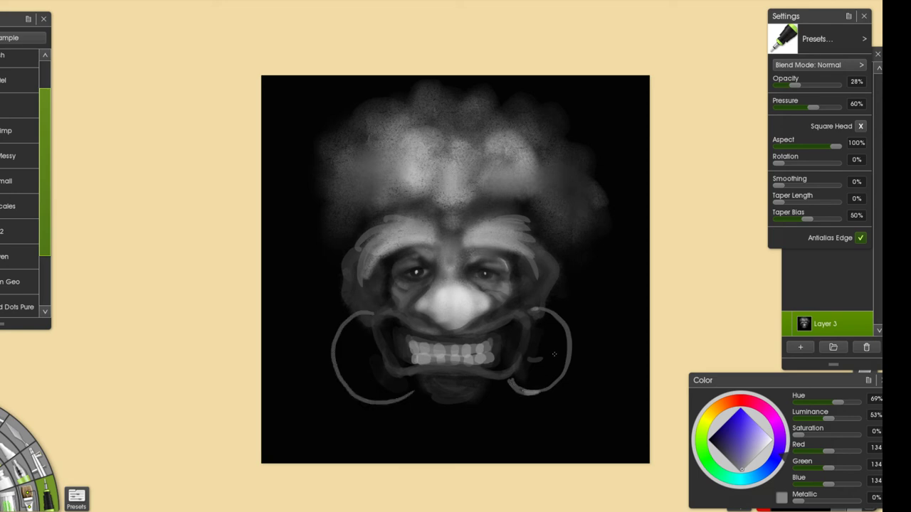
# - Try bright highlights on the top and bottom of the left hoop earring, using a light grey sampled from the nose
pyautogui.keyDown('alt'); pyautogui.click(544, 356); pyautogui.keyUp('alt')
pyautogui.keyDown('alt'); pyautogui.click(452, 294); pyautogui.keyUp('alt')
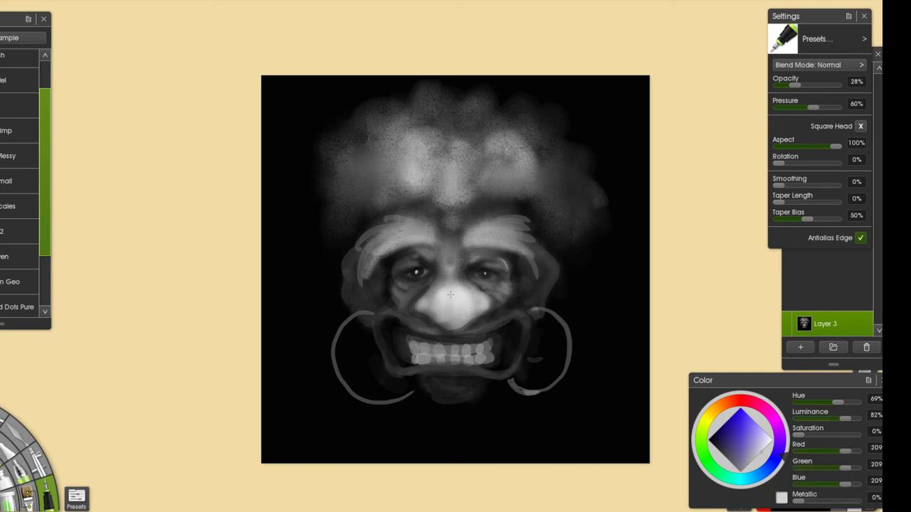
pyautogui.moveTo(355, 315); pyautogui.dragTo(372, 313)
pyautogui.hotkey('ctrl', 'z')
pyautogui.moveTo(368, 400); pyautogui.dragTo(391, 403)
pyautogui.hotkey('ctrl', 'z')
# - Darken the outer curves of both hoop earrings with black wax, and sample a near-black from beside the left ear
pyautogui.scroll(-4, 491, 398)
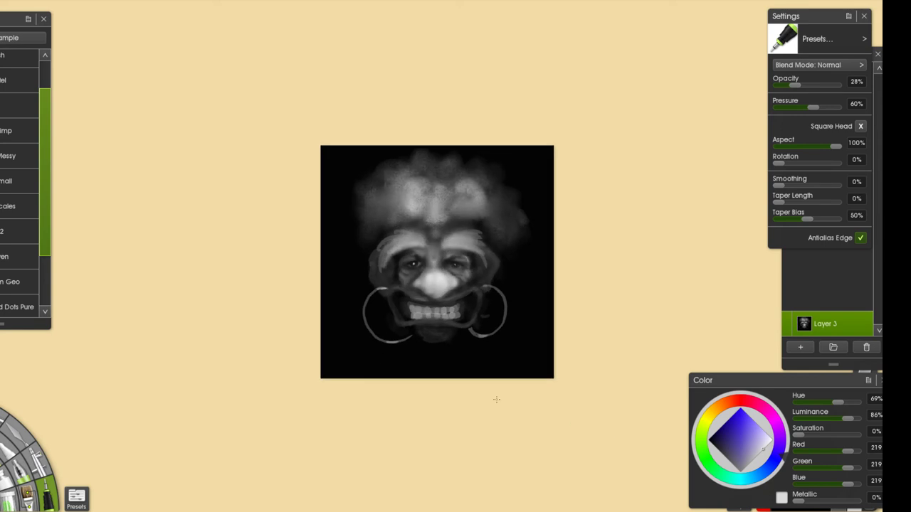
pyautogui.scroll(2, 373, 262)
pyautogui.press('e')
pyautogui.keyDown('alt'); pyautogui.click(386, 325); pyautogui.keyUp('alt')
pyautogui.moveTo(356, 348); pyautogui.dragTo(365, 391)
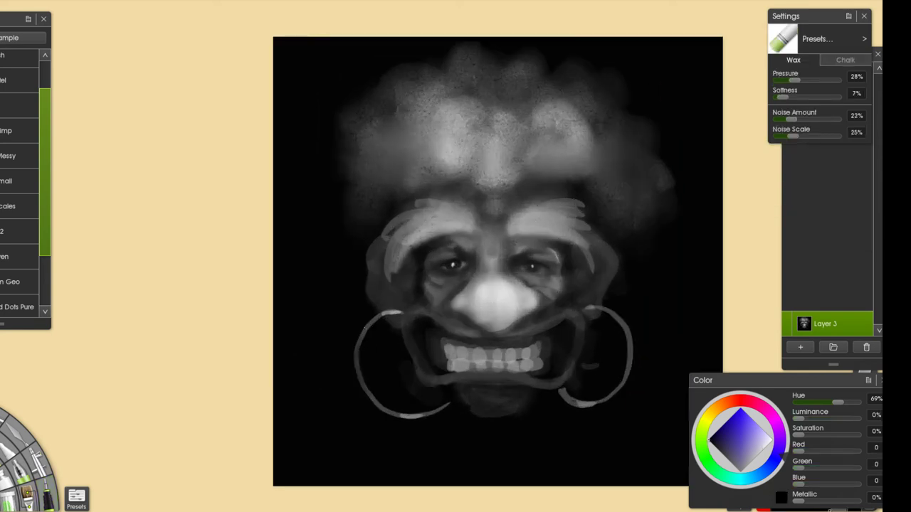
pyautogui.moveTo(628, 343); pyautogui.dragTo(624, 378)
pyautogui.moveTo(627, 331)
pyautogui.mouseDown()
pyautogui.moveTo(625, 397)
pyautogui.moveTo(631, 371)
pyautogui.mouseUp()
pyautogui.keyDown('alt'); pyautogui.click(415, 296); pyautogui.keyUp('alt')
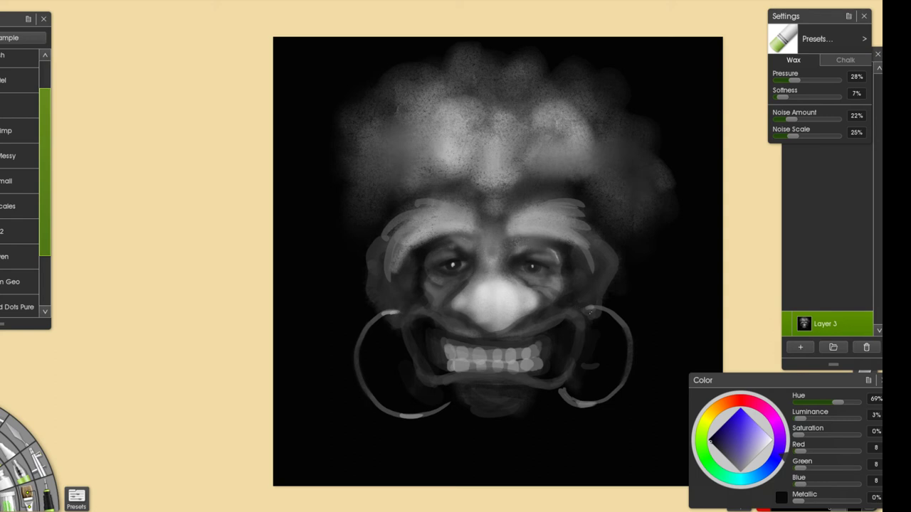
# - Paint a speckled light grey goatee below the mouth with wax, and trim its edges with a near-black sampled from the background
pyautogui.keyDown('alt'); pyautogui.click(526, 360); pyautogui.keyUp('alt')
pyautogui.moveTo(479, 405)
pyautogui.mouseDown()
pyautogui.moveTo(470, 431)
pyautogui.moveTo(496, 410)
pyautogui.moveTo(472, 433)
pyautogui.moveTo(484, 430)
pyautogui.moveTo(478, 409)
pyautogui.moveTo(506, 410)
pyautogui.moveTo(508, 422)
pyautogui.moveTo(511, 408)
pyautogui.moveTo(520, 413)
pyautogui.moveTo(496, 407)
pyautogui.moveTo(491, 437)
pyautogui.moveTo(531, 434)
pyautogui.moveTo(509, 449)
pyautogui.moveTo(483, 448)
pyautogui.moveTo(483, 435)
pyautogui.moveTo(500, 463)
pyautogui.moveTo(479, 439)
pyautogui.moveTo(499, 467)
pyautogui.moveTo(508, 445)
pyautogui.moveTo(485, 446)
pyautogui.moveTo(498, 461)
pyautogui.moveTo(516, 434)
pyautogui.mouseUp()
pyautogui.hotkey('ctrl', 'z')
pyautogui.keyDown('alt'); pyautogui.click(525, 447); pyautogui.keyUp('alt')
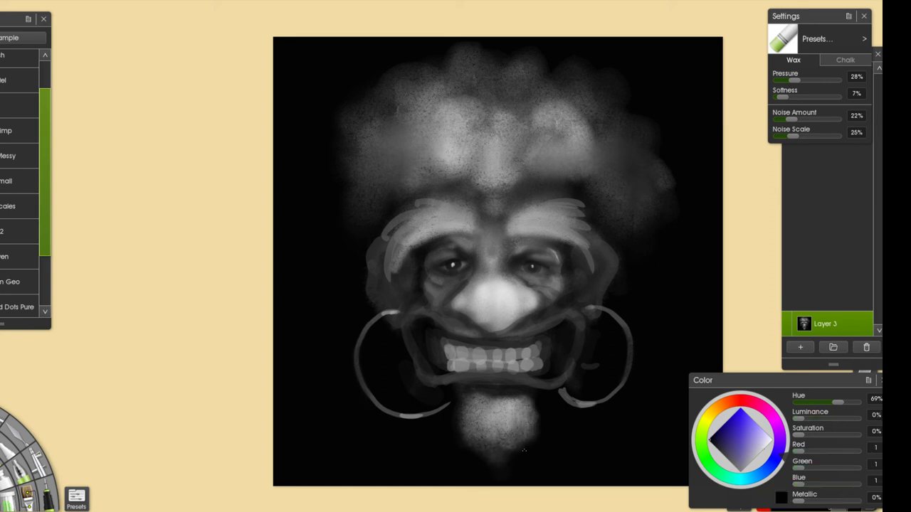
pyautogui.keyDown('alt'); pyautogui.click(539, 440); pyautogui.keyUp('alt')
# - Stipple the tip of the nose with dark grey wax, sampling tones from the nose and just below it
pyautogui.keyDown('alt'); pyautogui.click(501, 287); pyautogui.keyUp('alt')
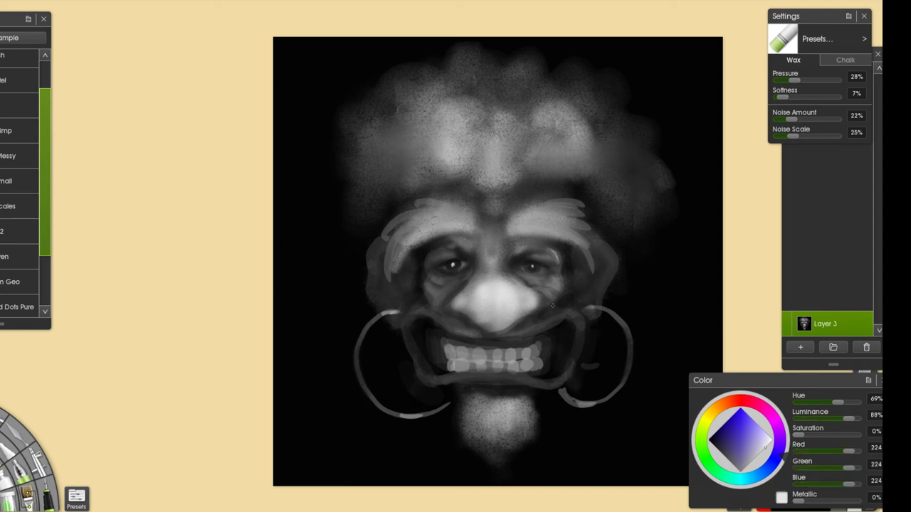
pyautogui.keyDown('alt'); pyautogui.click(507, 327); pyautogui.keyUp('alt')
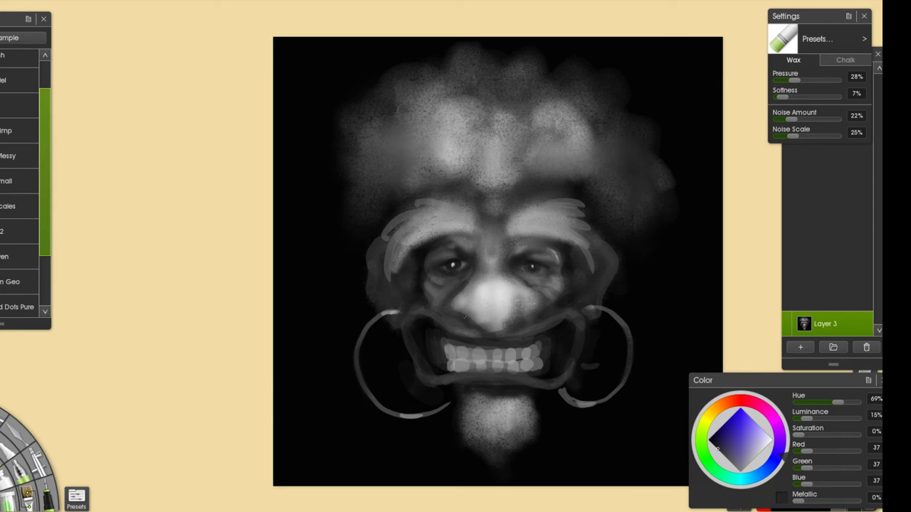
pyautogui.moveTo(480, 272)
pyautogui.mouseDown()
pyautogui.moveTo(477, 320)
pyautogui.moveTo(478, 274)
pyautogui.moveTo(477, 319)
pyautogui.moveTo(494, 336)
pyautogui.moveTo(472, 315)
pyautogui.moveTo(494, 325)
pyautogui.moveTo(453, 313)
pyautogui.moveTo(498, 336)
pyautogui.moveTo(538, 307)
pyautogui.moveTo(499, 315)
pyautogui.moveTo(505, 299)
pyautogui.moveTo(492, 310)
pyautogui.moveTo(505, 295)
pyautogui.moveTo(520, 299)
pyautogui.moveTo(502, 293)
pyautogui.moveTo(513, 284)
pyautogui.moveTo(529, 289)
pyautogui.moveTo(496, 318)
pyautogui.mouseUp()
pyautogui.keyDown('alt'); pyautogui.click(504, 291); pyautogui.keyUp('alt')
pyautogui.keyDown('alt'); pyautogui.click(480, 307); pyautogui.keyUp('alt')
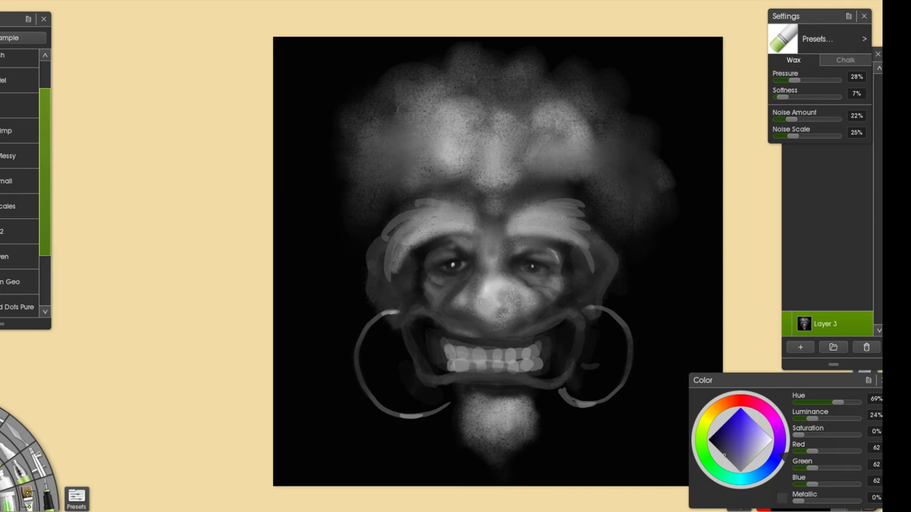
# - Paint light and dark wrinkles across the nose bridge between the eyes with wax, using greys sampled from the nose and its bridge
pyautogui.keyDown('alt'); pyautogui.click(498, 296); pyautogui.keyUp('alt')
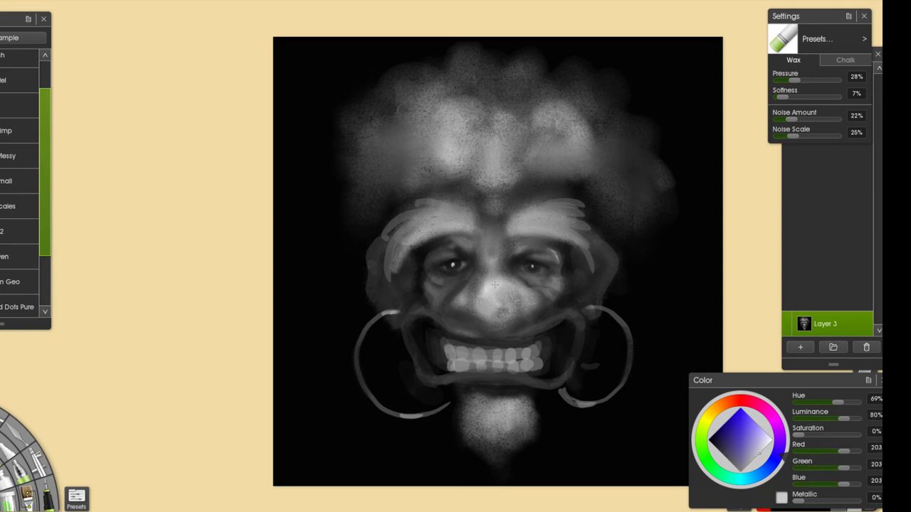
pyautogui.keyDown('alt'); pyautogui.click(486, 285); pyautogui.keyUp('alt')
pyautogui.keyDown('alt'); pyautogui.click(498, 278); pyautogui.keyUp('alt')
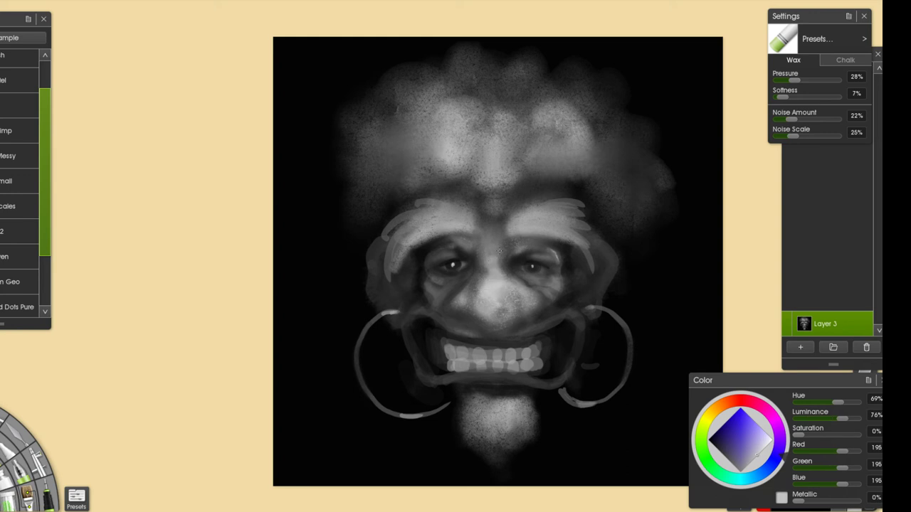
pyautogui.keyDown('alt'); pyautogui.click(503, 266); pyautogui.keyUp('alt')
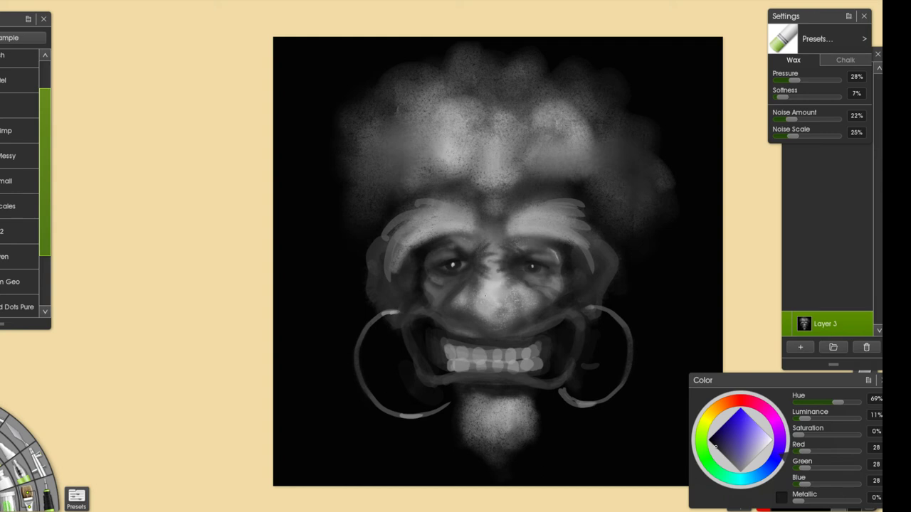
# - Soften the bridge of the nose with wax strokes in a mid grey sampled from between the eyes
pyautogui.scroll(-3, 557, 293)
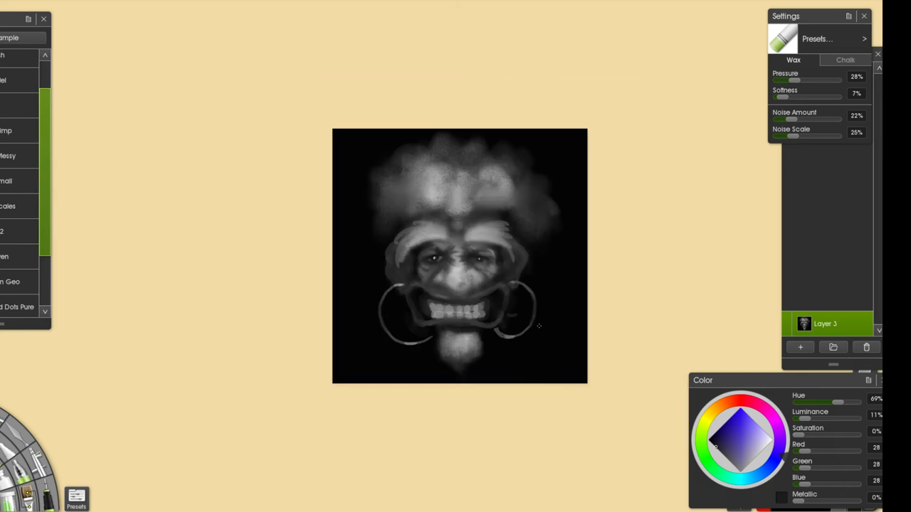
pyautogui.scroll(4, 410, 250)
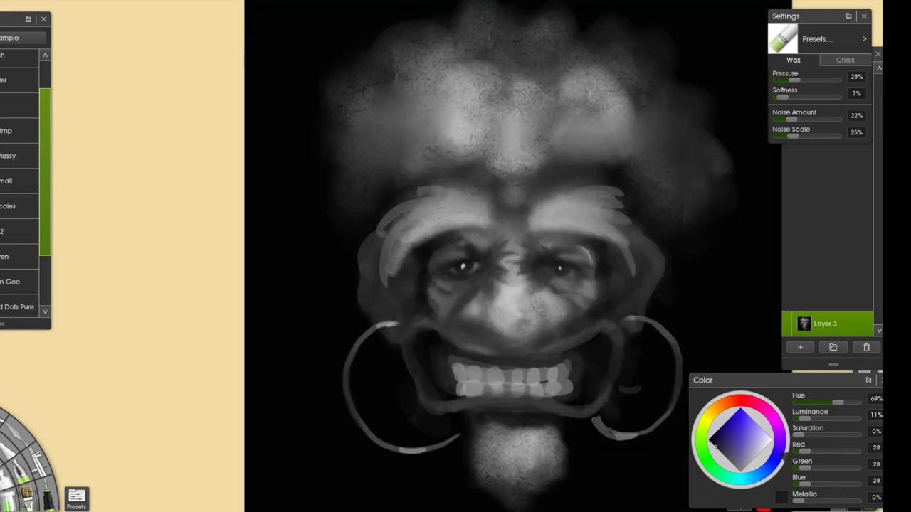
pyautogui.keyDown('alt'); pyautogui.click(509, 252); pyautogui.keyUp('alt')
pyautogui.moveTo(504, 247)
pyautogui.mouseDown()
pyautogui.moveTo(502, 238)
pyautogui.moveTo(514, 259)
pyautogui.mouseUp()
pyautogui.moveTo(526, 241); pyautogui.dragTo(524, 252)
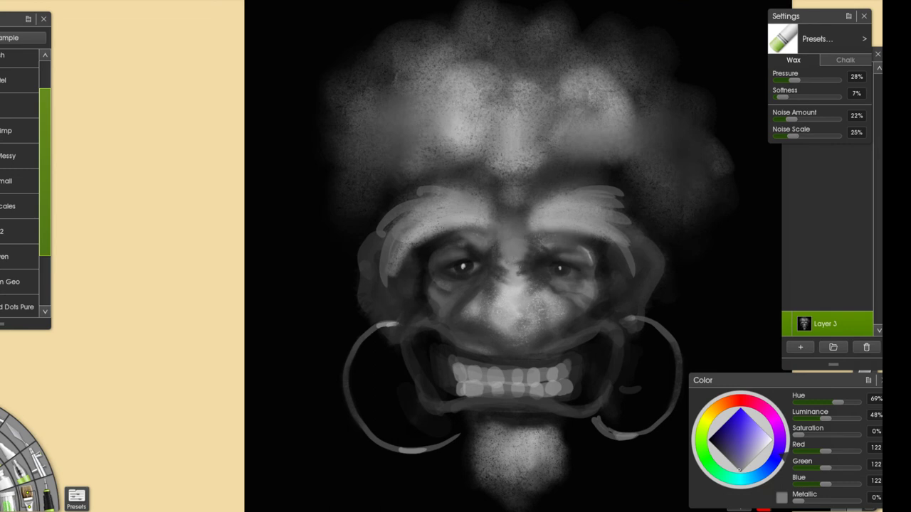
pyautogui.keyDown('alt'); pyautogui.click(525, 268); pyautogui.keyUp('alt')
pyautogui.moveTo(509, 259)
pyautogui.mouseDown()
pyautogui.moveTo(501, 268)
pyautogui.moveTo(525, 262)
pyautogui.moveTo(531, 243)
pyautogui.mouseUp()
# - Refine the shading on both sides of the nose bridge with greys sampled from the nose and the inner eye corners
pyautogui.keyDown('alt'); pyautogui.click(531, 264); pyautogui.keyUp('alt')
pyautogui.keyDown('alt'); pyautogui.click(557, 267); pyautogui.keyUp('alt')
pyautogui.keyDown('alt'); pyautogui.click(515, 287); pyautogui.keyUp('alt')
pyautogui.moveTo(506, 282); pyautogui.dragTo(523, 275)
pyautogui.keyDown('alt'); pyautogui.click(482, 291); pyautogui.keyUp('alt')
pyautogui.keyDown('alt'); pyautogui.click(493, 266); pyautogui.keyUp('alt')
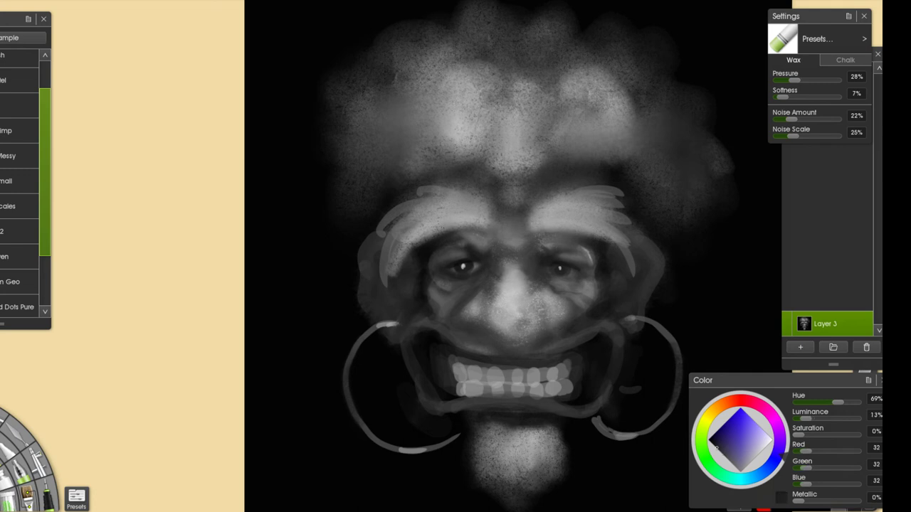
pyautogui.keyDown('alt'); pyautogui.click(538, 266); pyautogui.keyUp('alt')
pyautogui.keyDown('alt'); pyautogui.click(546, 267); pyautogui.keyUp('alt')
# - Switch to the ink pen and try a light grey stroke above the inner corner of the left eye
pyautogui.scroll(-5, 533, 355)
pyautogui.scroll(5, 528, 357)
pyautogui.moveTo(605, 352); pyautogui.dragTo(567, 366)
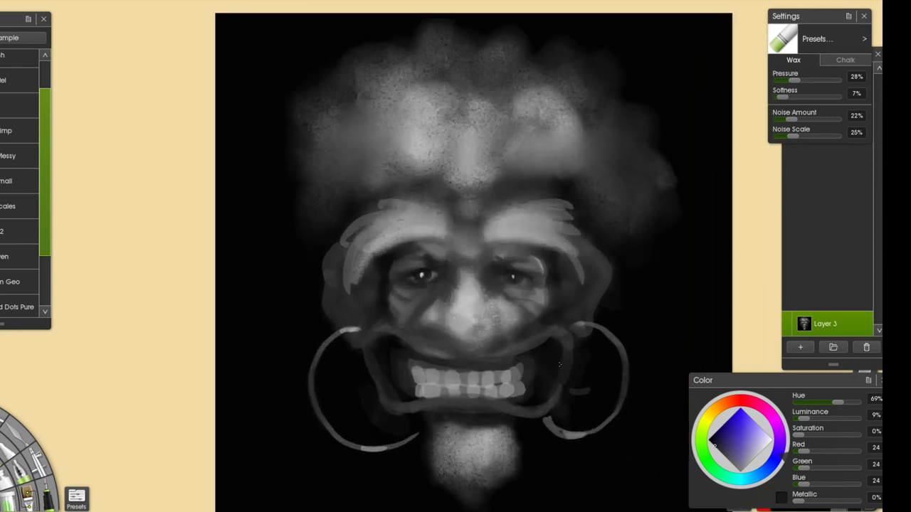
pyautogui.scroll(2, 567, 365)
pyautogui.scroll(-3, 616, 355)
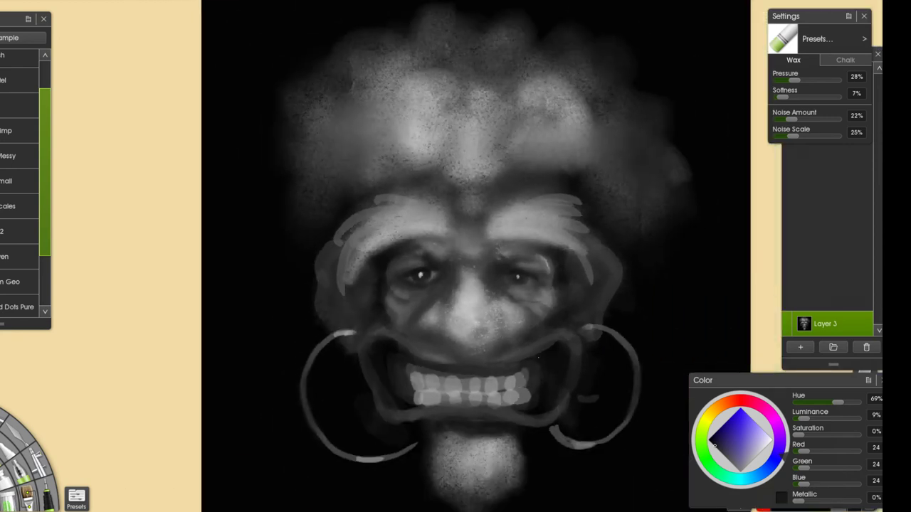
pyautogui.scroll(4, 583, 344)
pyautogui.click(47, 498)
pyautogui.click(748, 464)
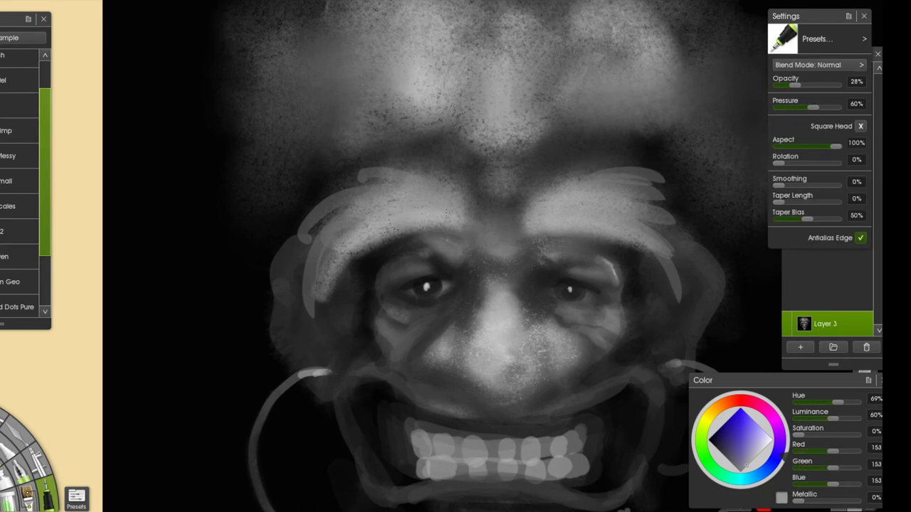
pyautogui.moveTo(463, 262); pyautogui.dragTo(442, 253)
pyautogui.hotkey('ctrl', 'z')
# - Pick a near-white grey and draw thin highlights above the left eye's inner corner and beneath both eyes
pyautogui.keyDown('alt'); pyautogui.click(500, 329); pyautogui.keyUp('alt')
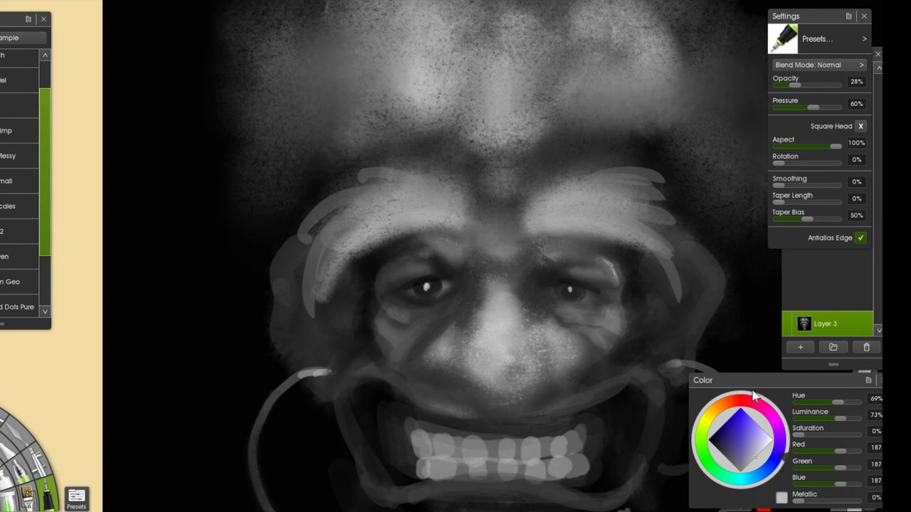
pyautogui.click(767, 449)
pyautogui.click(769, 450)
pyautogui.moveTo(451, 253); pyautogui.dragTo(460, 266)
pyautogui.hotkey('ctrl', 'z')
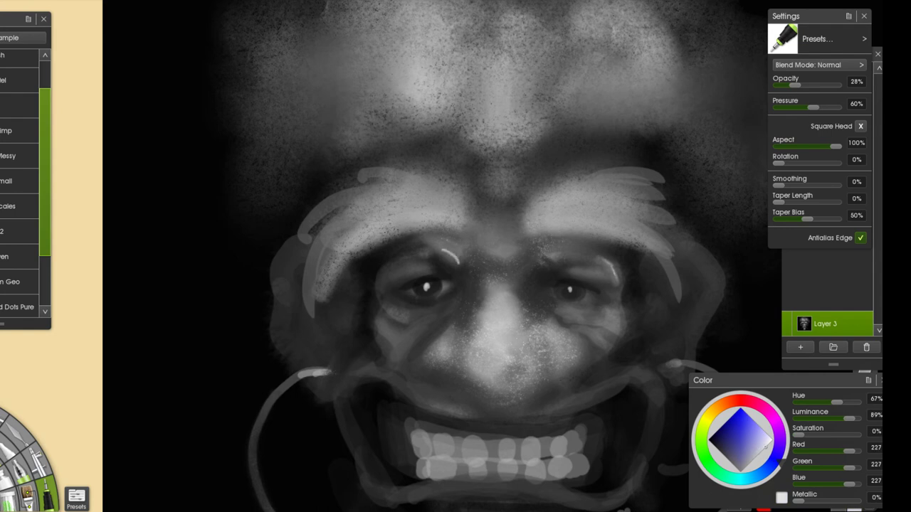
pyautogui.moveTo(389, 314); pyautogui.dragTo(403, 323)
pyautogui.moveTo(546, 310); pyautogui.dragTo(561, 318)
# - Pick black and darken the skin below and outside the right eye, plus the outer edge of the right ear
pyautogui.scroll(-1, 585, 286)
pyautogui.moveTo(767, 445); pyautogui.dragTo(708, 440)
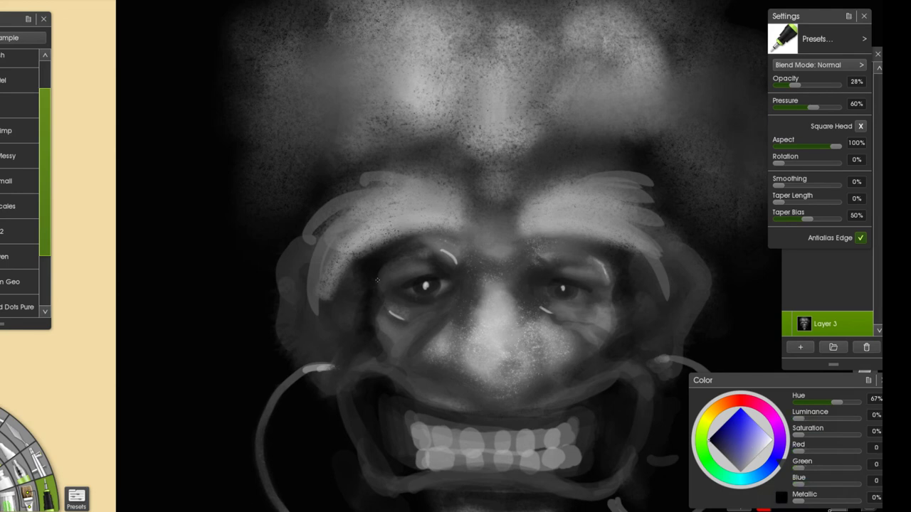
pyautogui.scroll(-5, 606, 322)
pyautogui.scroll(4, 606, 323)
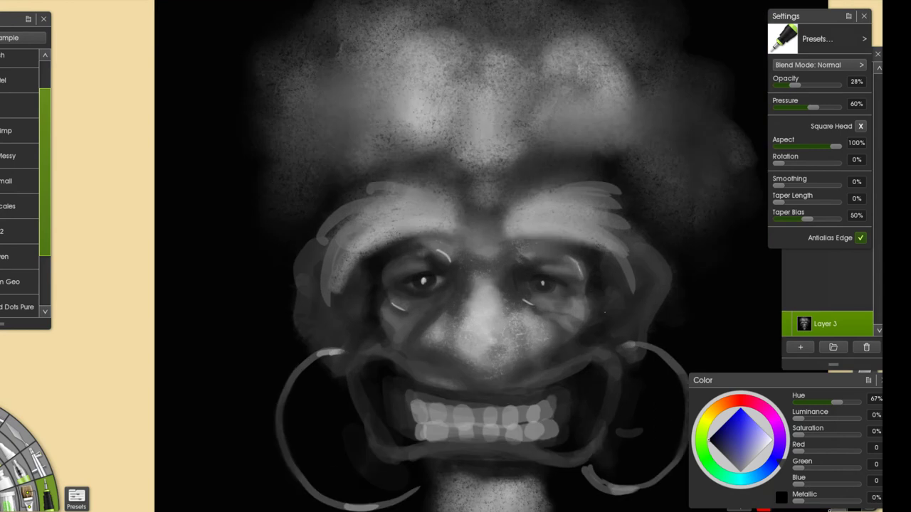
pyautogui.moveTo(579, 301); pyautogui.dragTo(571, 313)
pyautogui.scroll(-3, 541, 401)
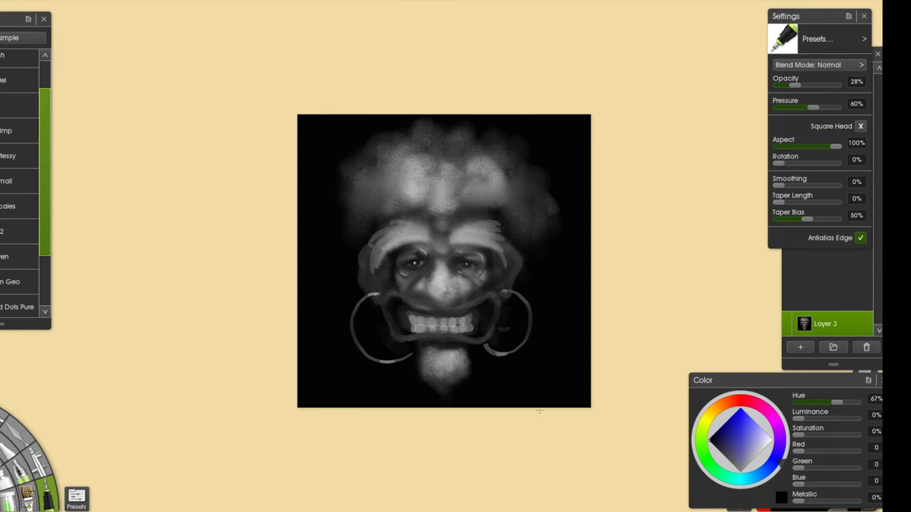
pyautogui.scroll(2, 581, 280)
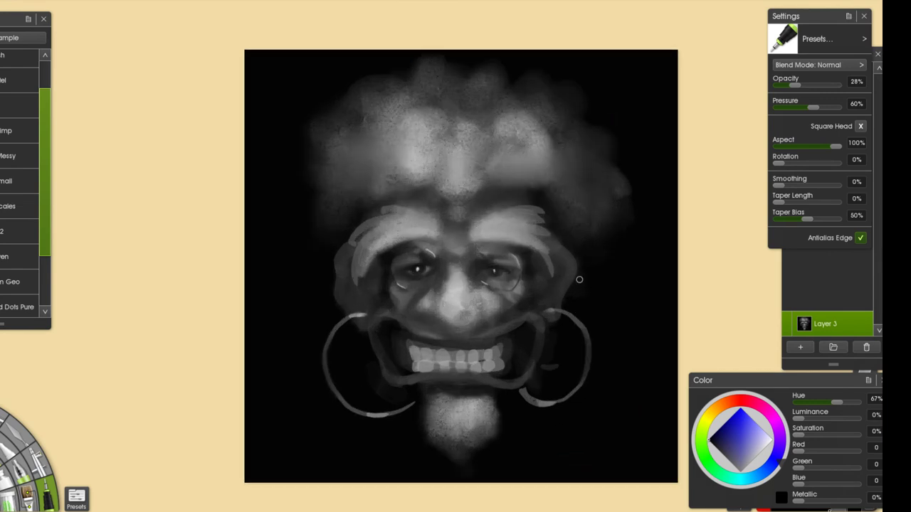
pyautogui.moveTo(561, 261); pyautogui.dragTo(586, 290)
# - Sample a dark grey from the left ear and block in both sides of the neck and the shoulder on the right
pyautogui.keyDown('alt'); pyautogui.click(369, 278); pyautogui.keyUp('alt')
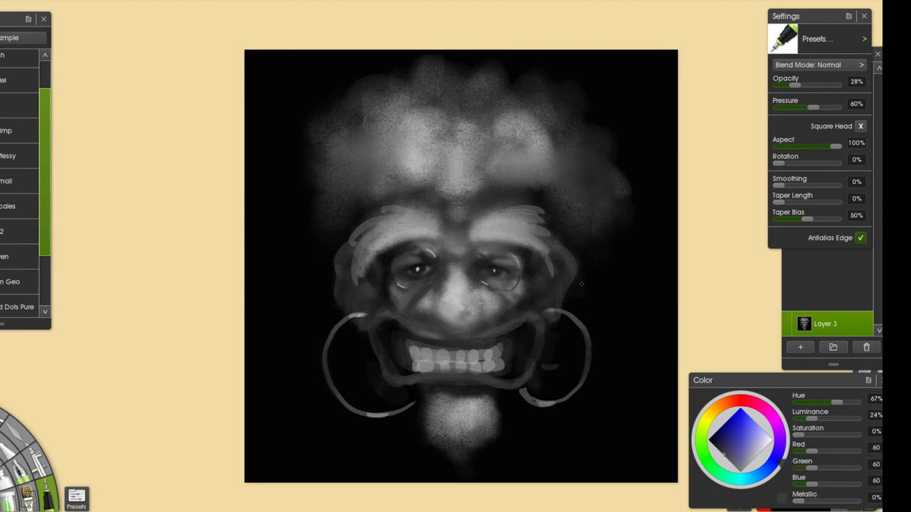
pyautogui.scroll(-2, 405, 249)
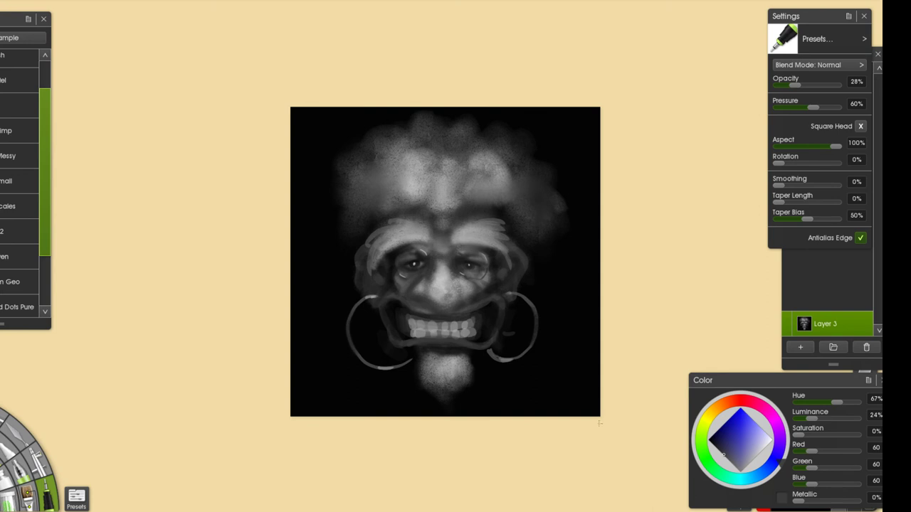
pyautogui.scroll(-1, 553, 352)
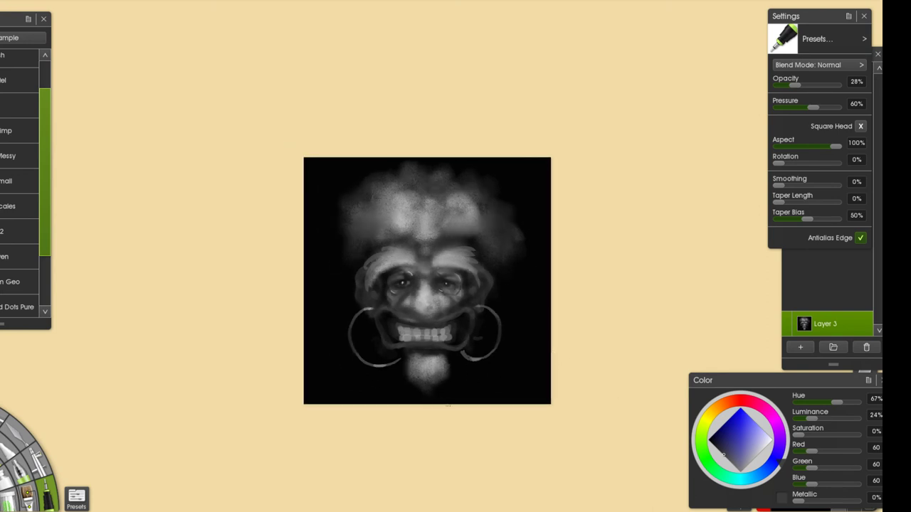
pyautogui.moveTo(483, 368); pyautogui.dragTo(439, 403)
pyautogui.scroll(1, 416, 240)
pyautogui.scroll(1, 415, 241)
pyautogui.moveTo(377, 393)
pyautogui.mouseDown()
pyautogui.moveTo(411, 412)
pyautogui.moveTo(395, 400)
pyautogui.moveTo(411, 427)
pyautogui.mouseUp()
pyautogui.hotkey('ctrl', 'z')
pyautogui.hotkey('ctrl', 'z')
pyautogui.moveTo(376, 371)
pyautogui.mouseDown()
pyautogui.moveTo(401, 427)
pyautogui.moveTo(487, 383)
pyautogui.moveTo(454, 413)
pyautogui.mouseUp()
pyautogui.hotkey('ctrl', 'z')
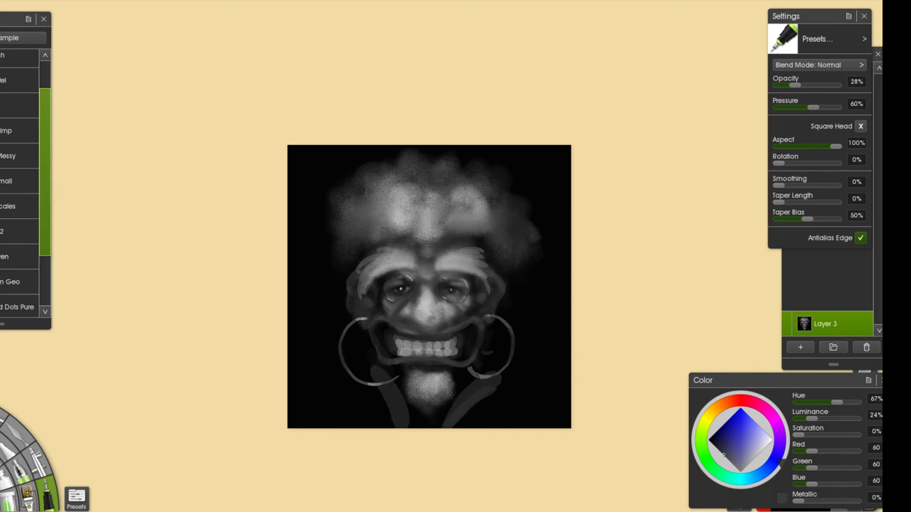
pyautogui.moveTo(464, 378)
pyautogui.mouseDown()
pyautogui.moveTo(442, 429)
pyautogui.moveTo(482, 382)
pyautogui.moveTo(508, 396)
pyautogui.moveTo(489, 422)
pyautogui.moveTo(484, 403)
pyautogui.moveTo(489, 424)
pyautogui.moveTo(513, 406)
pyautogui.moveTo(539, 416)
pyautogui.moveTo(554, 425)
pyautogui.mouseUp()
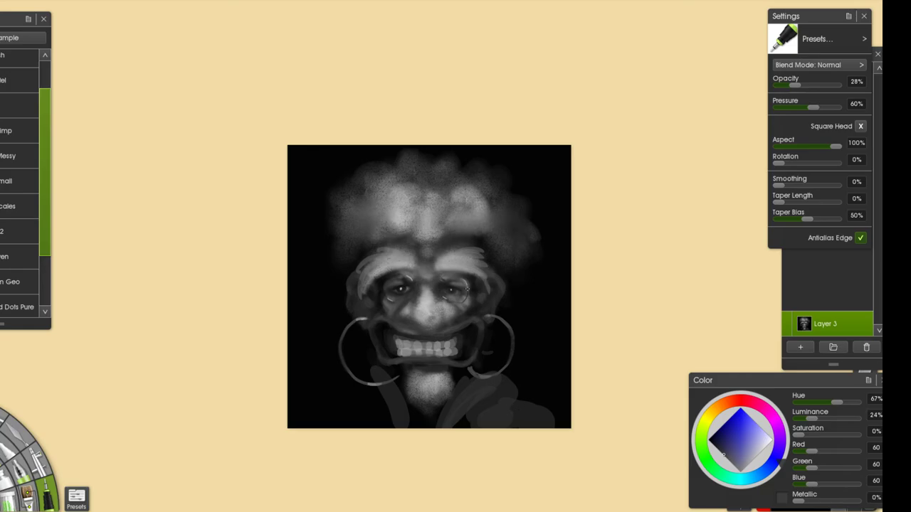
pyautogui.moveTo(467, 290); pyautogui.dragTo(452, 293)
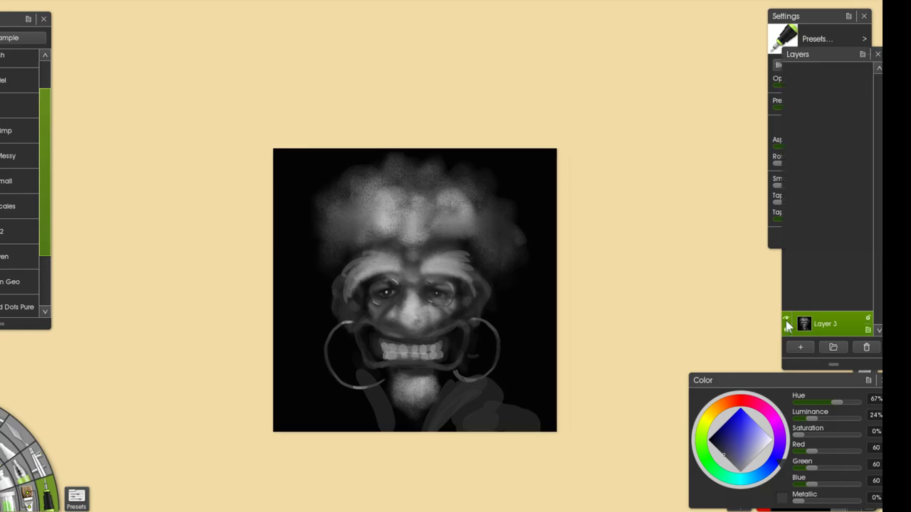
# - Hide Layer 3, add a new layer, and paint a large translucent oval on it in black with the ink pen
pyautogui.click(786, 322)
pyautogui.click(800, 347)
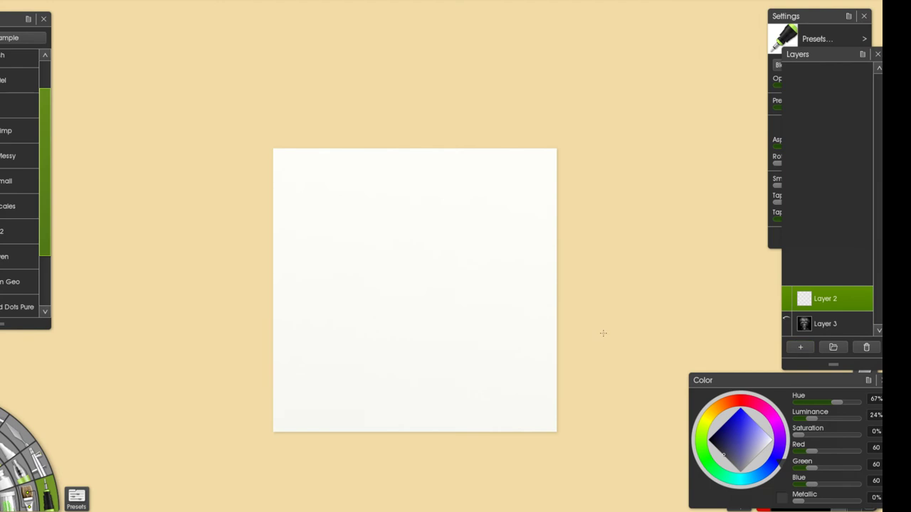
pyautogui.moveTo(736, 450); pyautogui.dragTo(697, 461)
pyautogui.moveTo(380, 294); pyautogui.dragTo(493, 263)
pyautogui.moveTo(457, 235)
pyautogui.mouseDown()
pyautogui.moveTo(369, 282)
pyautogui.moveTo(466, 260)
pyautogui.mouseUp()
pyautogui.hotkey('ctrl', 'z')
pyautogui.moveTo(411, 202)
pyautogui.mouseDown()
pyautogui.moveTo(478, 271)
pyautogui.moveTo(424, 278)
pyautogui.mouseUp()
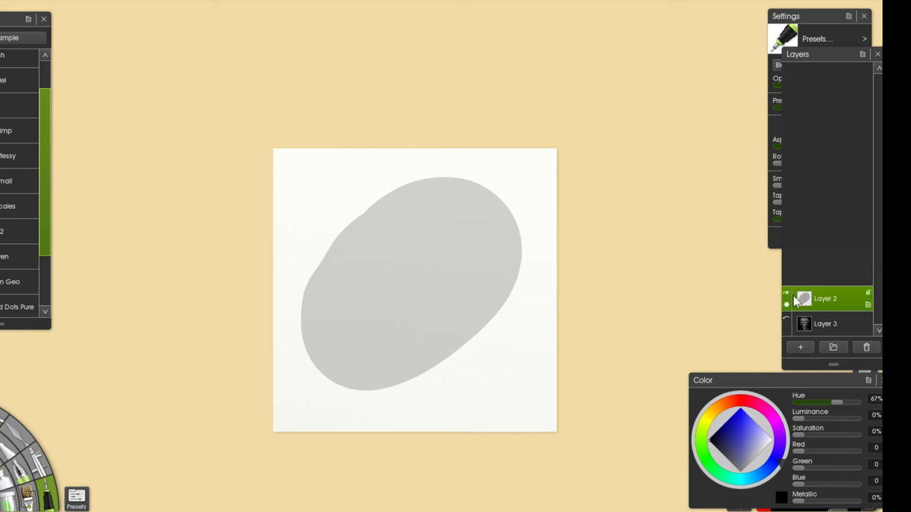
# - Hide the layer with the oval, show Layer 3 again, and make it the active layer
pyautogui.click(787, 295)
pyautogui.click(785, 318)
pyautogui.click(808, 321)
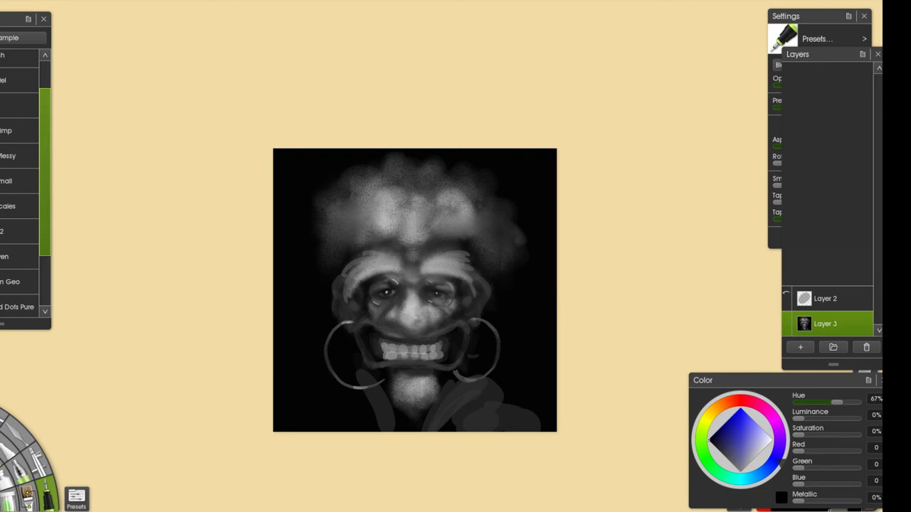
pyautogui.hotkey('ctrl', 'u')
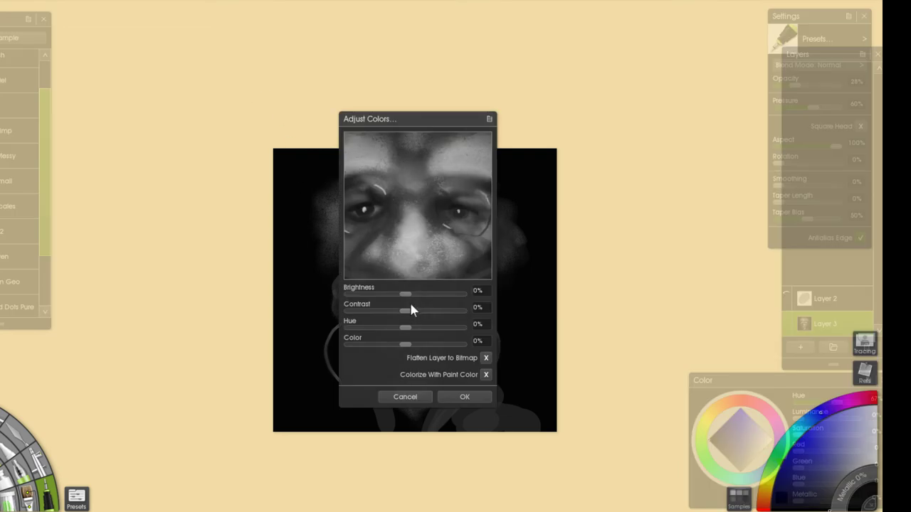
pyautogui.moveTo(406, 311)
pyautogui.mouseDown()
pyautogui.moveTo(346, 309)
pyautogui.moveTo(467, 311)
pyautogui.mouseUp()
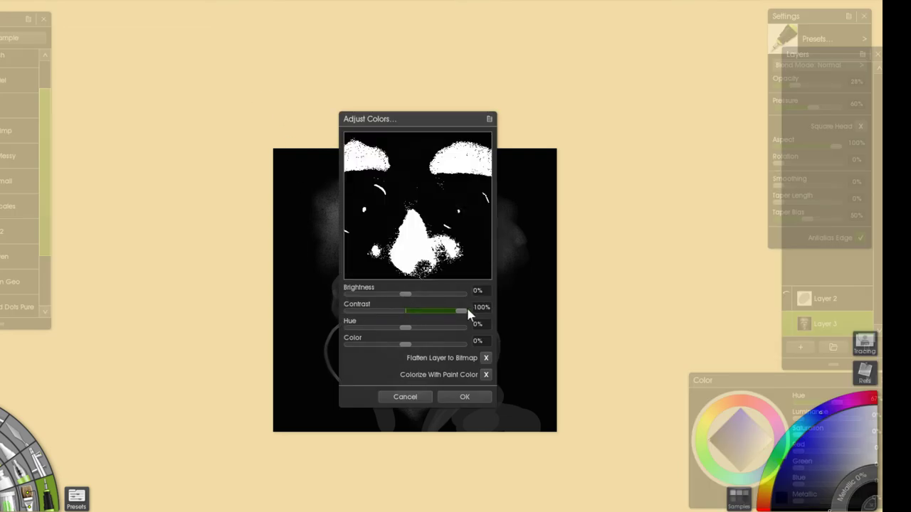
pyautogui.press('Escape')
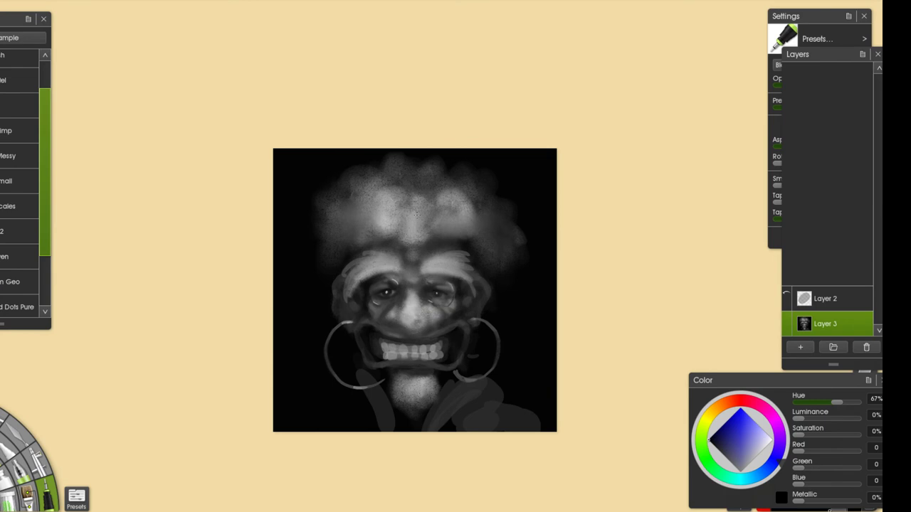
# - Try different brightness and contrast adjustments on Layer 3, ending at 83% brightness and -37% contrast
pyautogui.hotkey('ctrl', 'u')
pyautogui.moveTo(429, 118); pyautogui.dragTo(622, 93)
pyautogui.moveTo(598, 284); pyautogui.dragTo(650, 285)
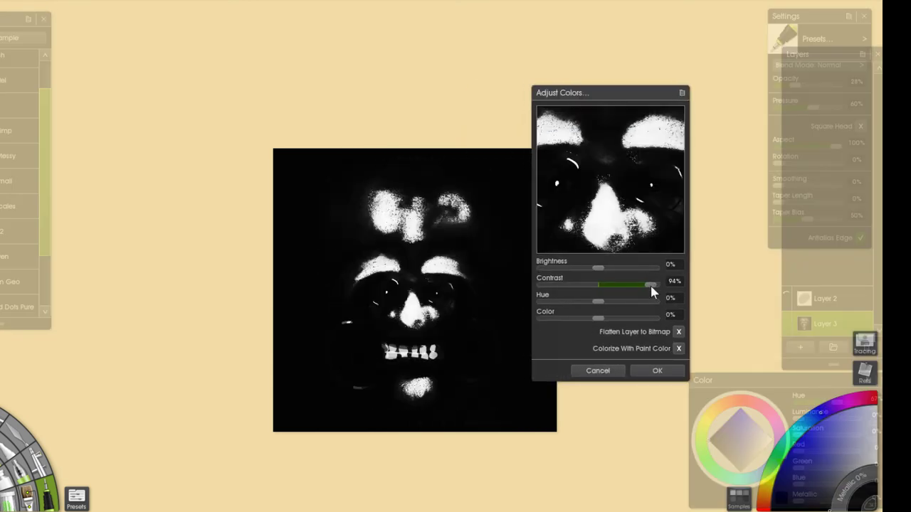
pyautogui.moveTo(651, 286); pyautogui.dragTo(575, 270)
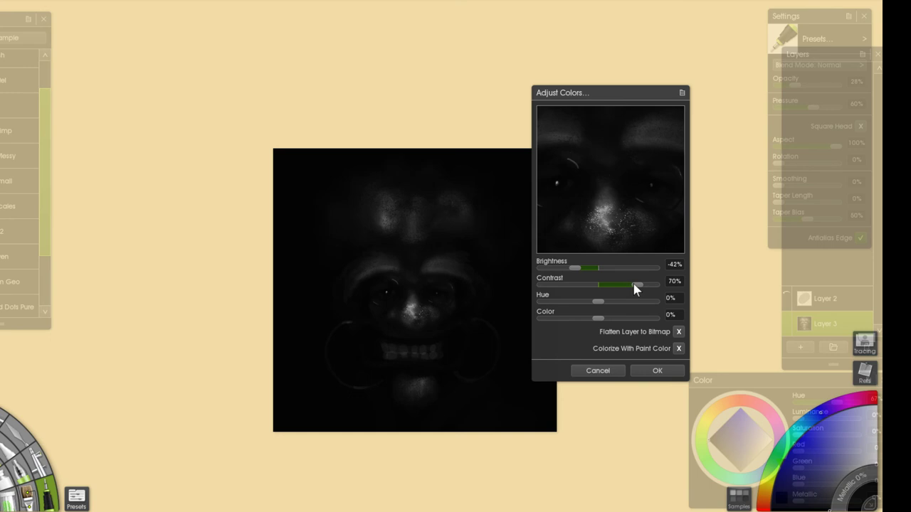
pyautogui.moveTo(633, 284); pyautogui.dragTo(645, 268)
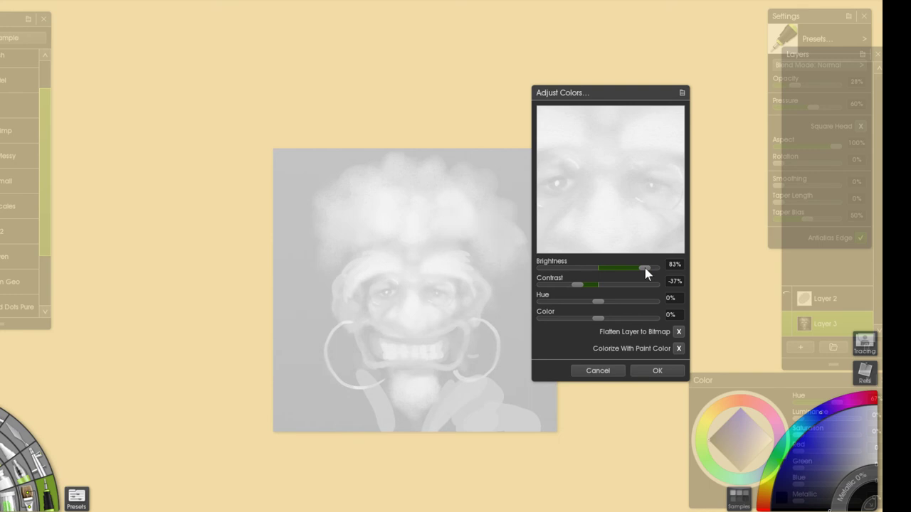
pyautogui.click(658, 370)
# - Rotate the canvas view until the portrait is nearly upside down
pyautogui.moveTo(579, 263); pyautogui.dragTo(254, 326)
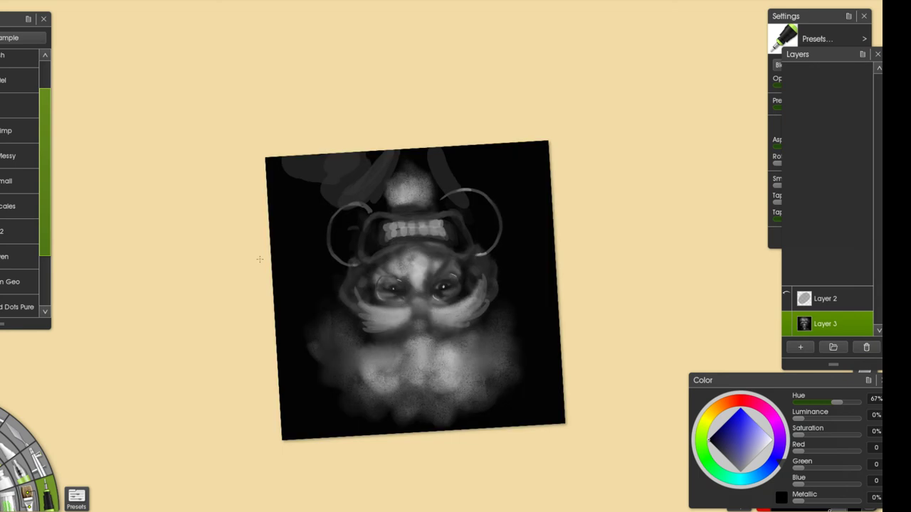
# - Reset the canvas view so the portrait is upright again
pyautogui.click(2, 1)
pyautogui.moveTo(65, 235)
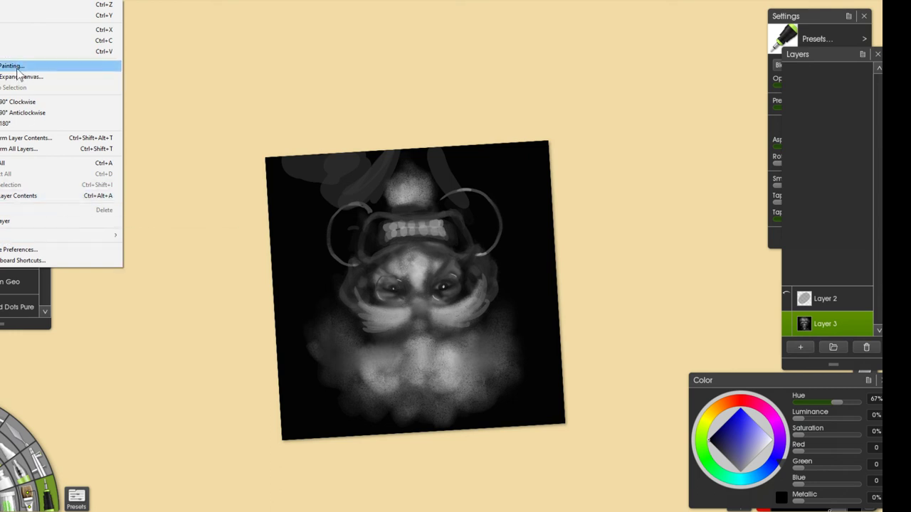
pyautogui.moveTo(4, 0)
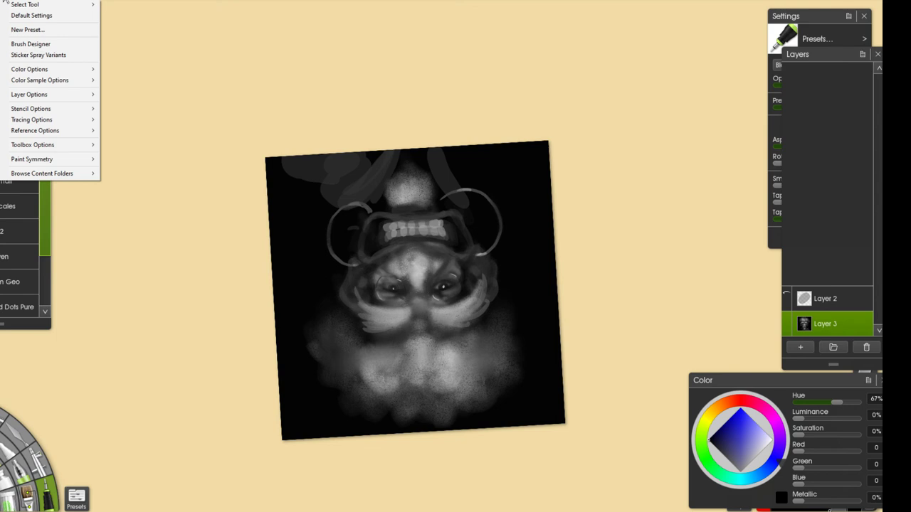
pyautogui.moveTo(504, 168); pyautogui.dragTo(418, 175)
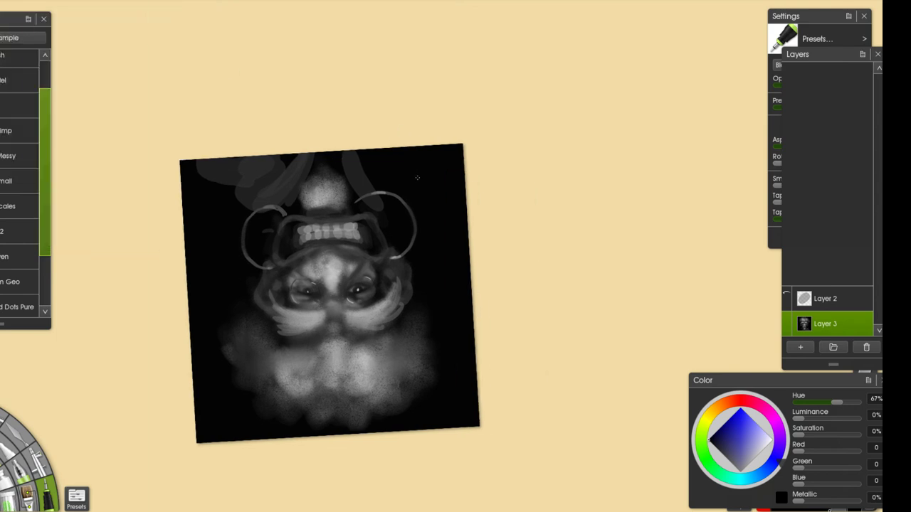
pyautogui.press('Home')
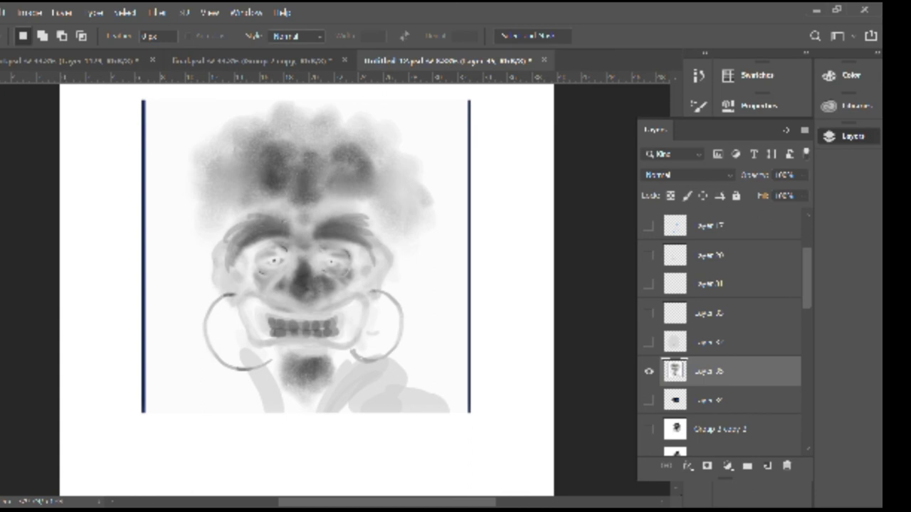
# - Switch to Photoshop, shrink the inverted portrait layer, and place it beside the dark grinning caricature for comparison
pyautogui.click(649, 372)
pyautogui.click(649, 371)
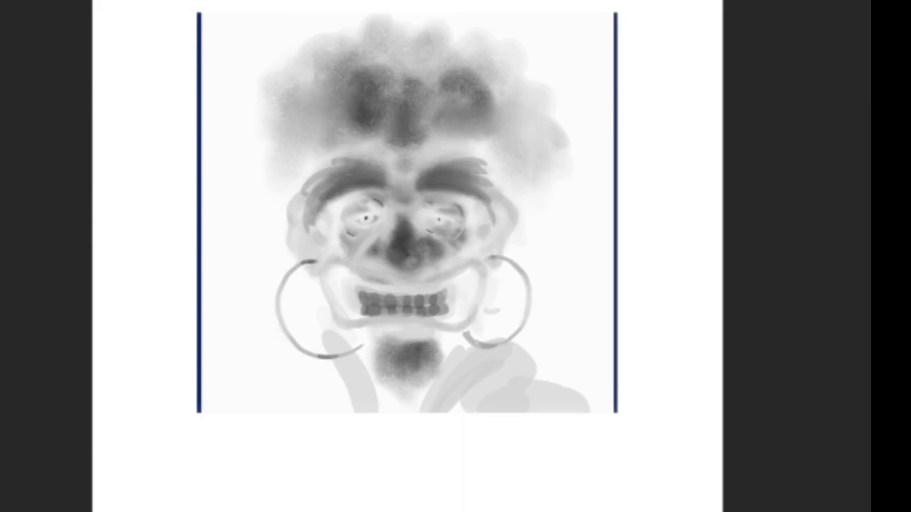
pyautogui.hotkey('ctrl', 't')
pyautogui.moveTo(555, 355); pyautogui.dragTo(465, 266)
pyautogui.moveTo(378, 195); pyautogui.dragTo(259, 276)
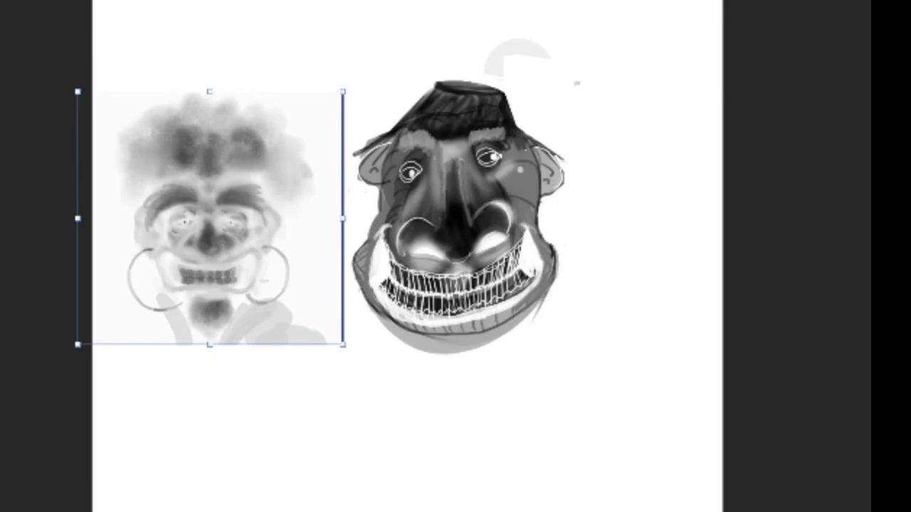
pyautogui.press('Return')
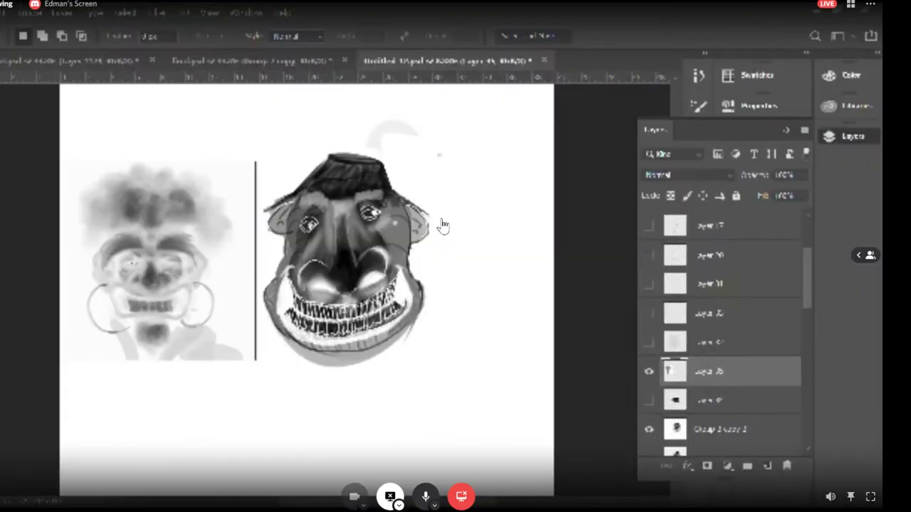
# - Return to ArtRage, hide Layer 3, and show Layer 2 as the active layer
pyautogui.click(443, 227)
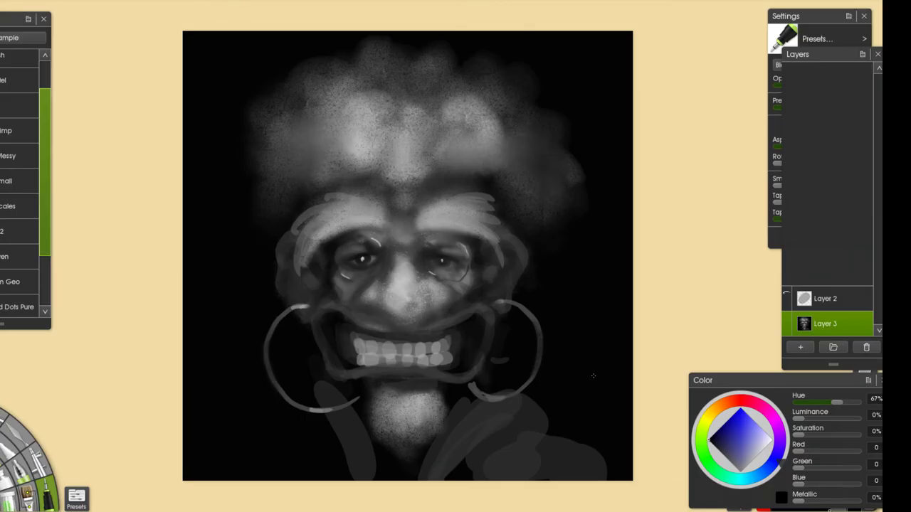
pyautogui.moveTo(593, 375); pyautogui.dragTo(579, 378)
pyautogui.scroll(-2, 580, 379)
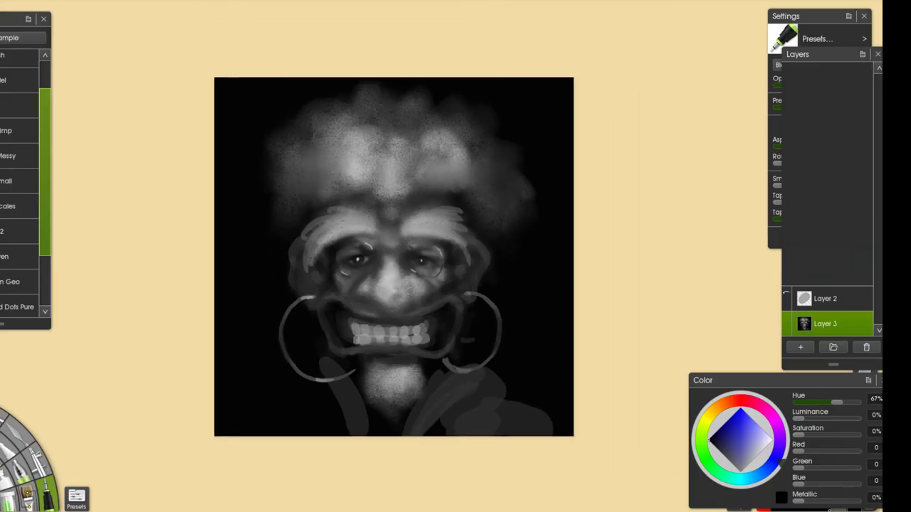
pyautogui.click(786, 325)
pyautogui.click(801, 304)
pyautogui.click(785, 298)
# - Paint overlapping translucent black ovals and curved bands over and around the large oval on Layer 2
pyautogui.moveTo(427, 274); pyautogui.dragTo(412, 308)
pyautogui.moveTo(350, 313)
pyautogui.mouseDown()
pyautogui.moveTo(412, 269)
pyautogui.moveTo(356, 318)
pyautogui.mouseUp()
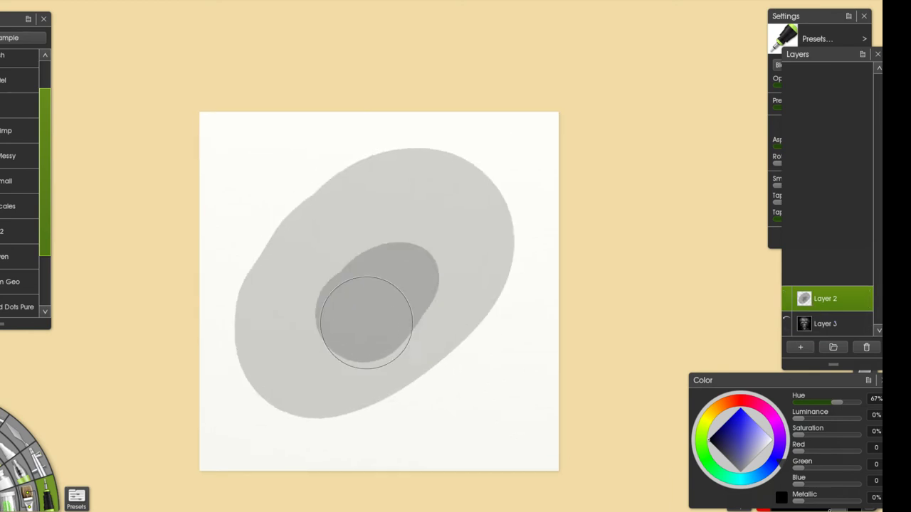
pyautogui.hotkey('ctrl', 'z')
pyautogui.moveTo(323, 349)
pyautogui.mouseDown()
pyautogui.moveTo(310, 316)
pyautogui.moveTo(419, 213)
pyautogui.moveTo(420, 266)
pyautogui.moveTo(364, 300)
pyautogui.moveTo(349, 340)
pyautogui.moveTo(295, 332)
pyautogui.moveTo(297, 258)
pyautogui.mouseUp()
pyautogui.moveTo(347, 401)
pyautogui.mouseDown()
pyautogui.moveTo(360, 408)
pyautogui.moveTo(399, 383)
pyautogui.moveTo(378, 398)
pyautogui.moveTo(527, 349)
pyautogui.moveTo(470, 334)
pyautogui.moveTo(477, 292)
pyautogui.moveTo(487, 310)
pyautogui.moveTo(444, 329)
pyautogui.mouseUp()
pyautogui.moveTo(475, 284); pyautogui.dragTo(485, 286)
pyautogui.scroll(-5, 486, 286)
pyautogui.scroll(3, 406, 248)
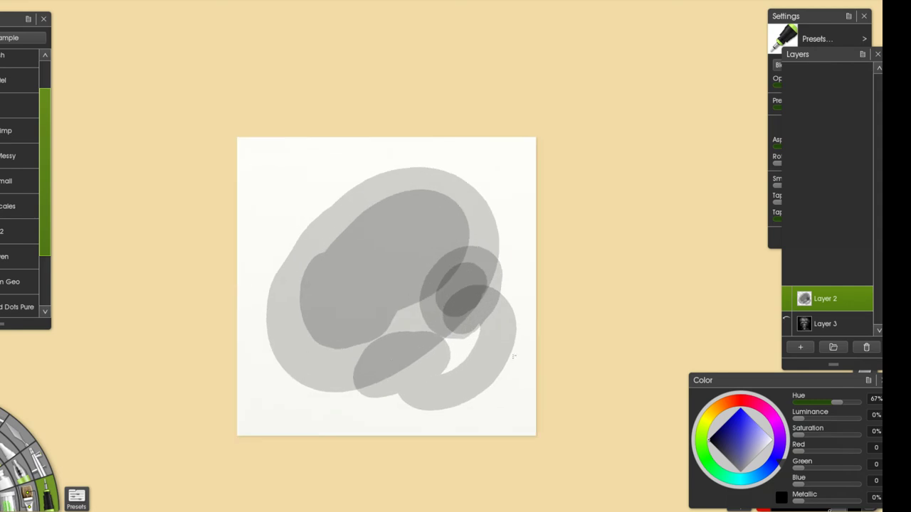
pyautogui.moveTo(349, 391)
pyautogui.mouseDown()
pyautogui.moveTo(298, 366)
pyautogui.moveTo(315, 269)
pyautogui.moveTo(300, 262)
pyautogui.moveTo(307, 322)
pyautogui.moveTo(344, 235)
pyautogui.moveTo(287, 293)
pyautogui.moveTo(333, 288)
pyautogui.moveTo(287, 289)
pyautogui.moveTo(320, 265)
pyautogui.moveTo(311, 254)
pyautogui.moveTo(300, 294)
pyautogui.moveTo(334, 246)
pyautogui.mouseUp()
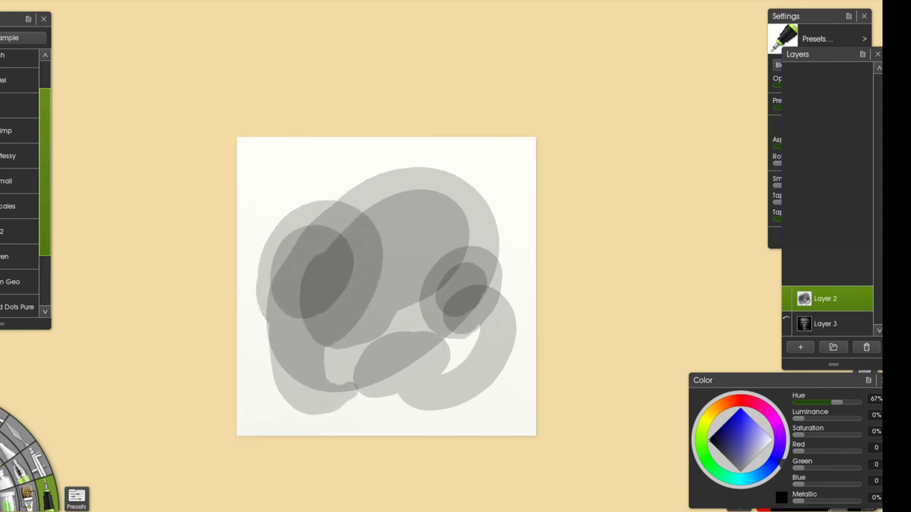
# - Rotate and zoom the canvas view until the overlapping shapes are turned nearly upside down
pyautogui.scroll(-3, 406, 252)
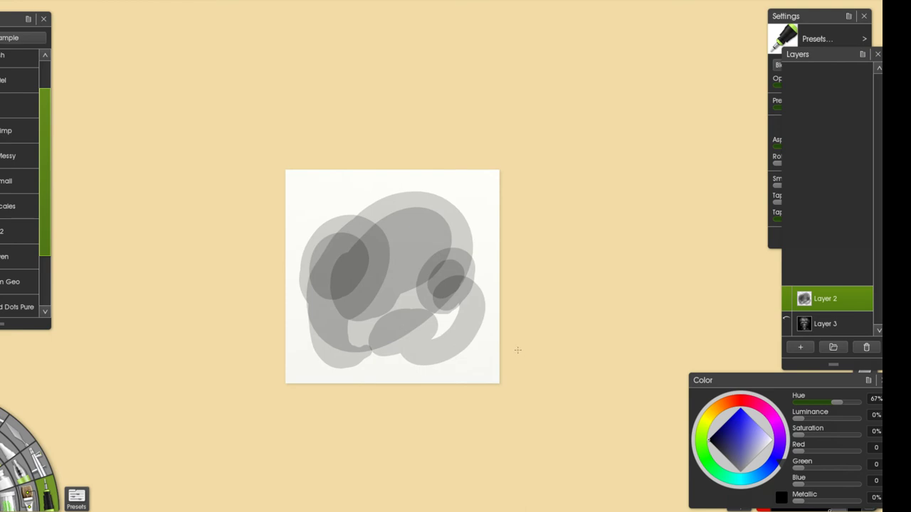
pyautogui.moveTo(559, 330); pyautogui.dragTo(366, 452)
pyautogui.scroll(2, 408, 252)
pyautogui.moveTo(469, 349); pyautogui.dragTo(459, 223)
pyautogui.moveTo(391, 215)
pyautogui.mouseDown()
pyautogui.moveTo(319, 362)
pyautogui.moveTo(405, 267)
pyautogui.moveTo(370, 299)
pyautogui.moveTo(354, 285)
pyautogui.mouseUp()
pyautogui.moveTo(399, 164); pyautogui.dragTo(513, 293)
pyautogui.moveTo(385, 293); pyautogui.dragTo(400, 246)
pyautogui.moveTo(347, 339); pyautogui.dragTo(343, 336)
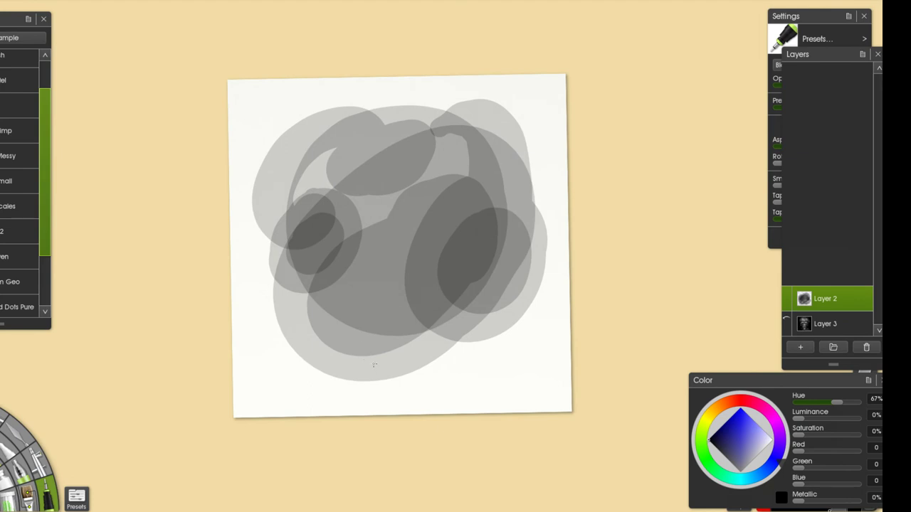
# - Paint a translucent crescent along the lower edge of the overlapping shapes
pyautogui.moveTo(276, 272)
pyautogui.mouseDown()
pyautogui.moveTo(320, 384)
pyautogui.moveTo(469, 311)
pyautogui.mouseUp()
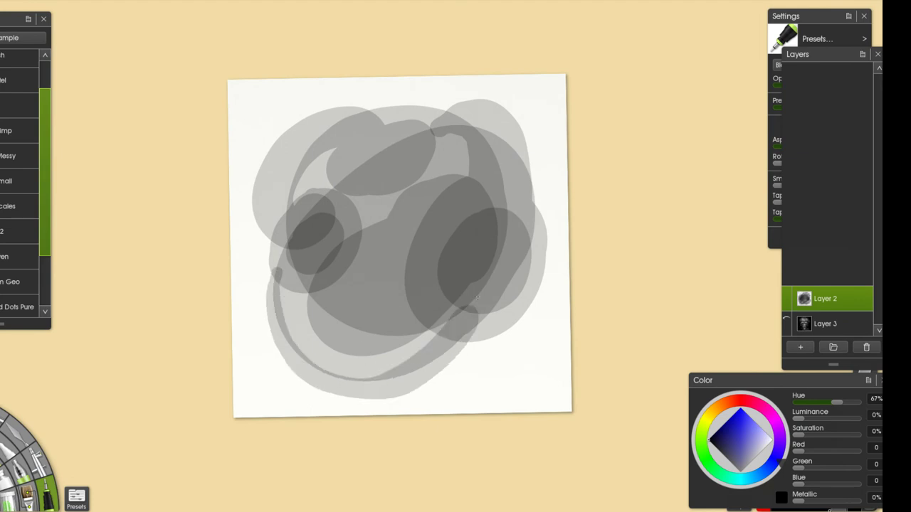
pyautogui.moveTo(437, 375); pyautogui.dragTo(462, 372)
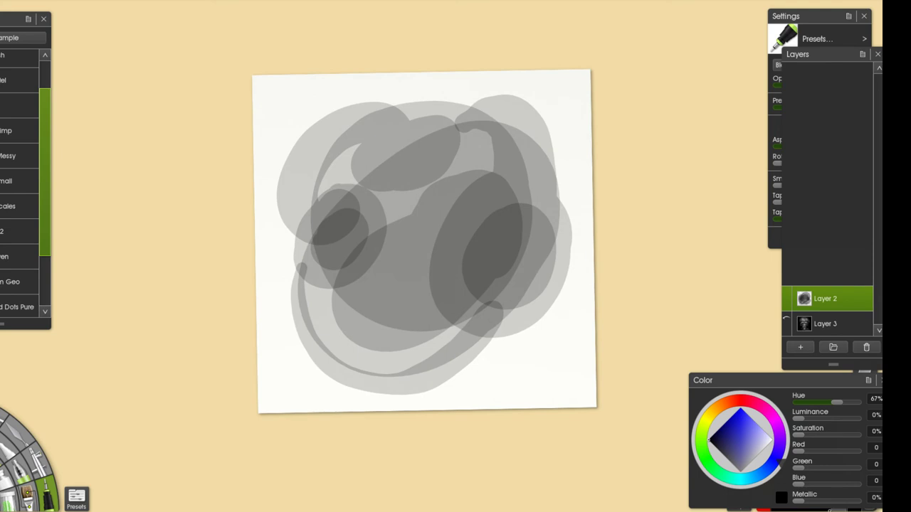
pyautogui.moveTo(390, 362); pyautogui.dragTo(430, 353)
# - Try magic wand selections on the gray shapes and the area around them, setting the spread to 1%
pyautogui.press('s')
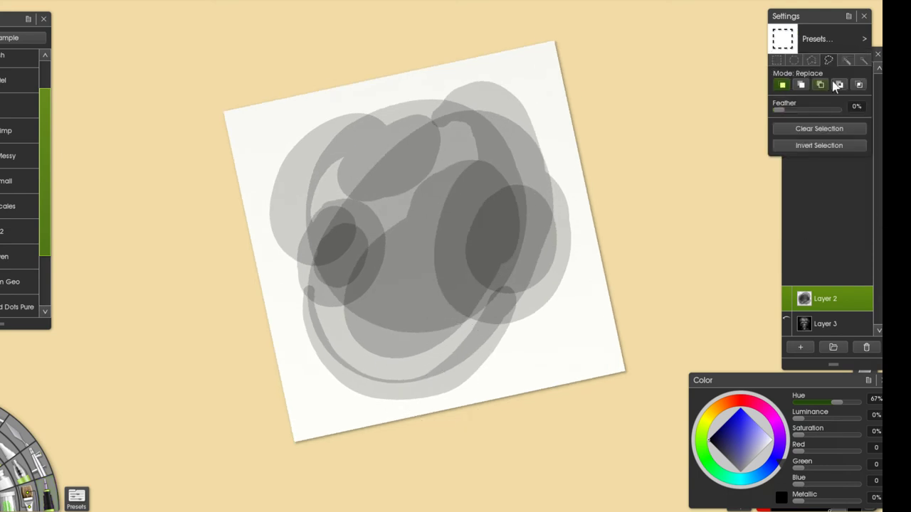
pyautogui.click(845, 62)
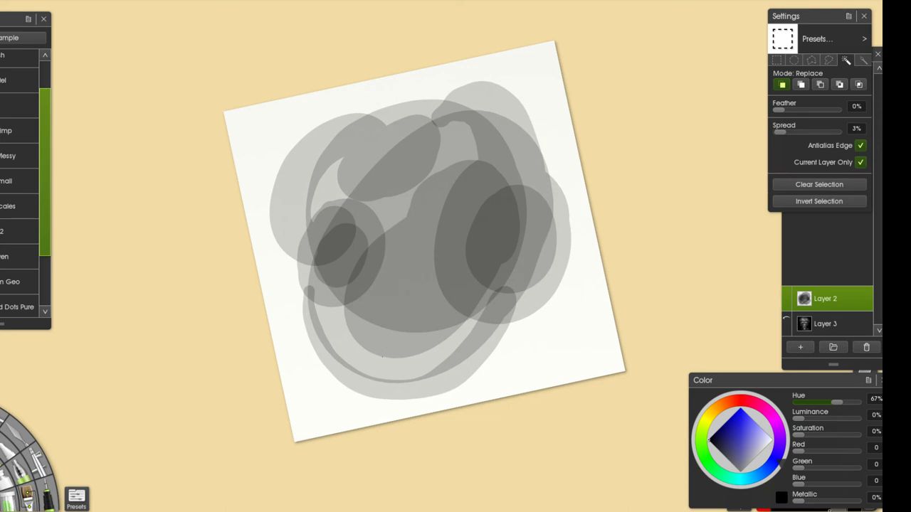
pyautogui.rightClick(490, 288)
pyautogui.click(432, 404)
pyautogui.click(857, 129)
pyautogui.write('1')
pyautogui.press('Return')
pyautogui.click(622, 225)
pyautogui.click(429, 347)
# - Check Layer 2 by toggling its visibility, then duplicate the layer and undo the duplication
pyautogui.click(788, 299)
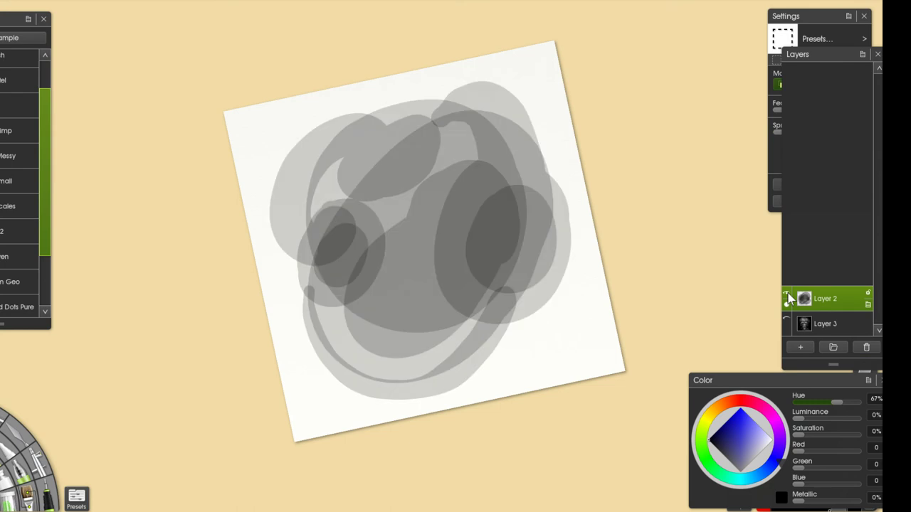
pyautogui.click(788, 299)
pyautogui.hotkey('ctrl', 'j')
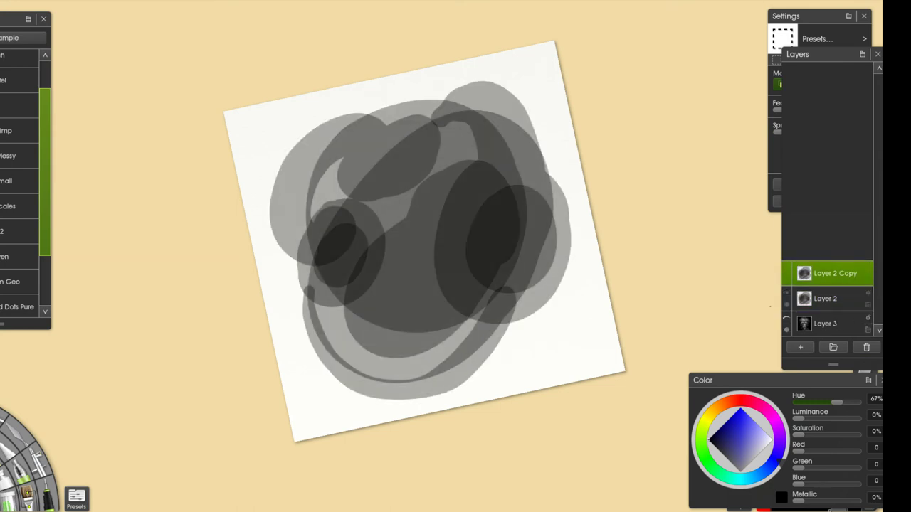
pyautogui.hotkey('ctrl', 'z')
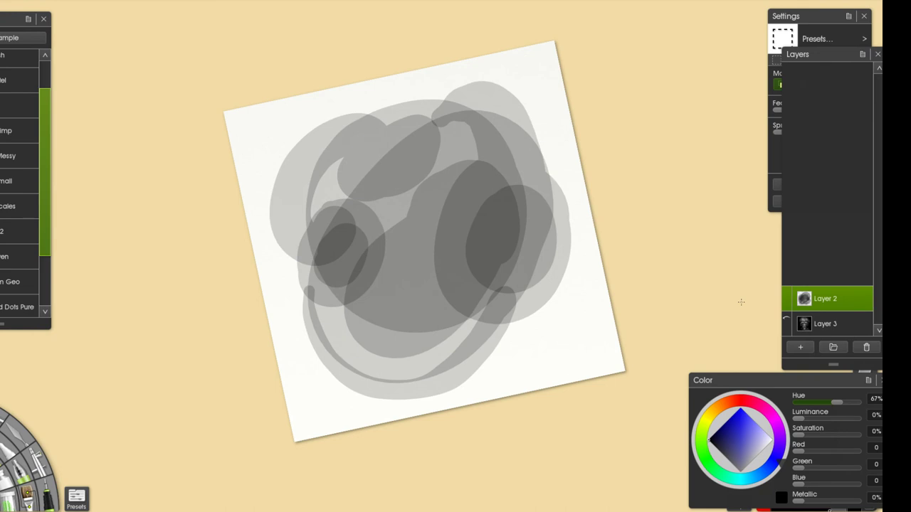
# - Return to the ink pen and build up two dark oval eyes over the darker round shapes
pyautogui.press('i')
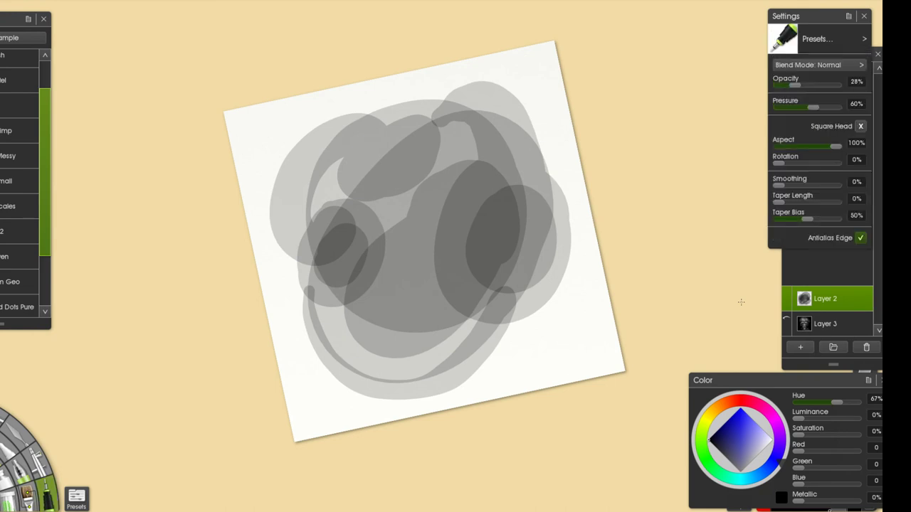
pyautogui.moveTo(498, 297); pyautogui.dragTo(489, 354)
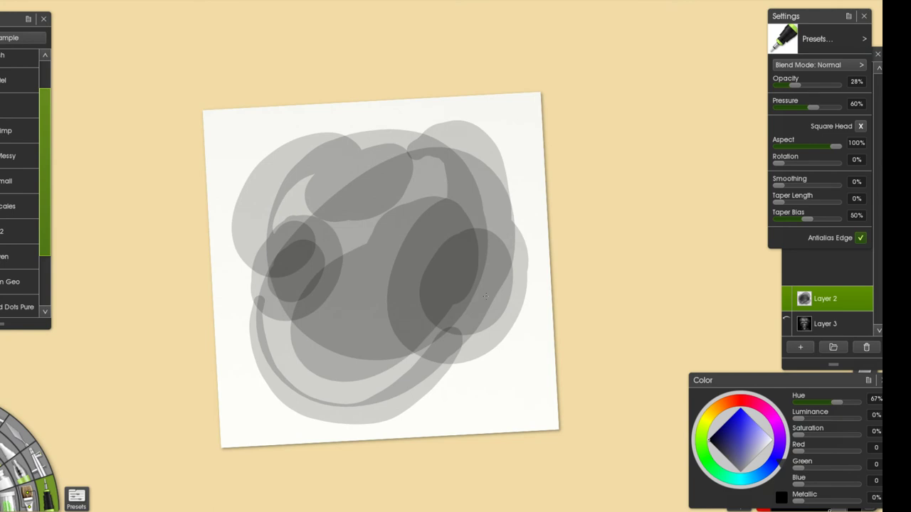
pyautogui.moveTo(459, 299)
pyautogui.mouseDown()
pyautogui.moveTo(498, 256)
pyautogui.moveTo(427, 242)
pyautogui.moveTo(473, 333)
pyautogui.moveTo(467, 339)
pyautogui.mouseUp()
pyautogui.moveTo(289, 283)
pyautogui.mouseDown()
pyautogui.moveTo(308, 257)
pyautogui.moveTo(310, 274)
pyautogui.moveTo(320, 245)
pyautogui.moveTo(314, 260)
pyautogui.mouseUp()
pyautogui.hotkey('ctrl', 'z')
pyautogui.moveTo(477, 276)
pyautogui.mouseDown()
pyautogui.moveTo(470, 299)
pyautogui.moveTo(457, 304)
pyautogui.moveTo(424, 274)
pyautogui.moveTo(456, 309)
pyautogui.mouseUp()
pyautogui.moveTo(301, 267)
pyautogui.mouseDown()
pyautogui.moveTo(290, 285)
pyautogui.moveTo(324, 267)
pyautogui.mouseUp()
pyautogui.moveTo(481, 249)
pyautogui.mouseDown()
pyautogui.moveTo(450, 270)
pyautogui.moveTo(459, 314)
pyautogui.moveTo(437, 272)
pyautogui.moveTo(454, 322)
pyautogui.moveTo(448, 257)
pyautogui.moveTo(488, 244)
pyautogui.moveTo(457, 270)
pyautogui.moveTo(492, 249)
pyautogui.moveTo(503, 291)
pyautogui.moveTo(472, 326)
pyautogui.mouseUp()
# - Undo the last eye strokes and rework the dark rings of both eyes
pyautogui.hotkey('ctrl', 'z')
pyautogui.hotkey('ctrl', 'z')
pyautogui.moveTo(487, 247)
pyautogui.mouseDown()
pyautogui.moveTo(499, 281)
pyautogui.moveTo(459, 327)
pyautogui.moveTo(485, 315)
pyautogui.moveTo(500, 264)
pyautogui.moveTo(458, 328)
pyautogui.mouseUp()
pyautogui.moveTo(302, 245)
pyautogui.mouseDown()
pyautogui.moveTo(276, 291)
pyautogui.moveTo(312, 250)
pyautogui.moveTo(315, 273)
pyautogui.moveTo(313, 260)
pyautogui.moveTo(279, 292)
pyautogui.moveTo(291, 294)
pyautogui.mouseUp()
pyautogui.hotkey('ctrl', 'z')
pyautogui.moveTo(307, 250)
pyautogui.mouseDown()
pyautogui.moveTo(308, 277)
pyautogui.moveTo(284, 293)
pyautogui.moveTo(279, 260)
pyautogui.moveTo(302, 249)
pyautogui.moveTo(289, 290)
pyautogui.moveTo(302, 255)
pyautogui.moveTo(292, 285)
pyautogui.moveTo(300, 264)
pyautogui.moveTo(309, 267)
pyautogui.moveTo(289, 292)
pyautogui.moveTo(311, 268)
pyautogui.mouseUp()
pyautogui.hotkey('ctrl', 'z')
pyautogui.hotkey('ctrl', 'z')
pyautogui.hotkey('ctrl', 'z')
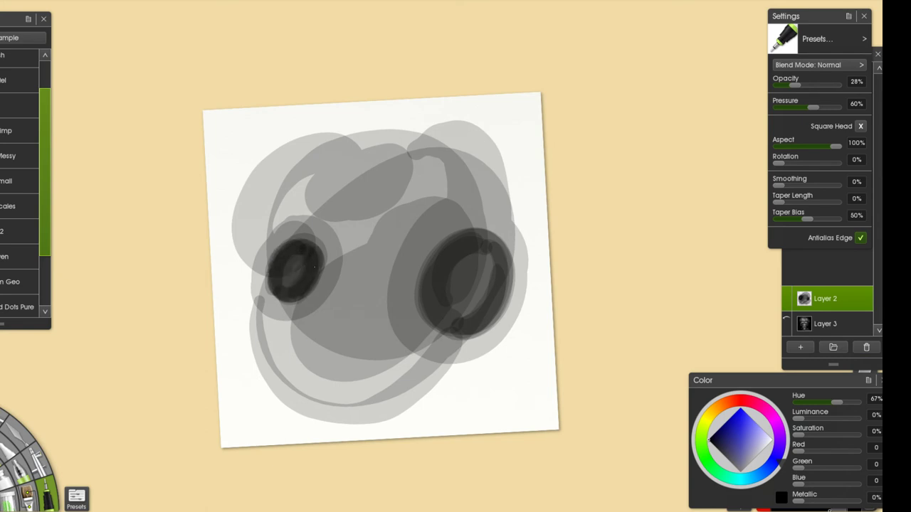
# - Redo the strokes of the larger eye, deepening its black ring around a lighter center
pyautogui.moveTo(482, 255)
pyautogui.mouseDown()
pyautogui.moveTo(448, 292)
pyautogui.moveTo(458, 268)
pyautogui.moveTo(451, 310)
pyautogui.moveTo(466, 261)
pyautogui.mouseUp()
pyautogui.hotkey('ctrl', 'z')
pyautogui.hotkey('ctrl', 'z')
pyautogui.hotkey('ctrl', 'z')
pyautogui.moveTo(452, 311)
pyautogui.mouseDown()
pyautogui.moveTo(452, 266)
pyautogui.moveTo(482, 249)
pyautogui.moveTo(493, 276)
pyautogui.moveTo(490, 256)
pyautogui.moveTo(460, 258)
pyautogui.moveTo(444, 291)
pyautogui.moveTo(456, 316)
pyautogui.moveTo(442, 270)
pyautogui.moveTo(473, 246)
pyautogui.moveTo(440, 267)
pyautogui.moveTo(439, 305)
pyautogui.moveTo(465, 320)
pyautogui.moveTo(449, 314)
pyautogui.moveTo(489, 247)
pyautogui.mouseUp()
pyautogui.hotkey('ctrl', 'z')
pyautogui.moveTo(440, 284); pyautogui.dragTo(466, 325)
pyautogui.moveTo(498, 256)
pyautogui.mouseDown()
pyautogui.moveTo(477, 320)
pyautogui.moveTo(502, 270)
pyautogui.moveTo(476, 320)
pyautogui.moveTo(443, 317)
pyautogui.moveTo(487, 317)
pyautogui.moveTo(506, 290)
pyautogui.moveTo(473, 320)
pyautogui.moveTo(528, 341)
pyautogui.mouseUp()
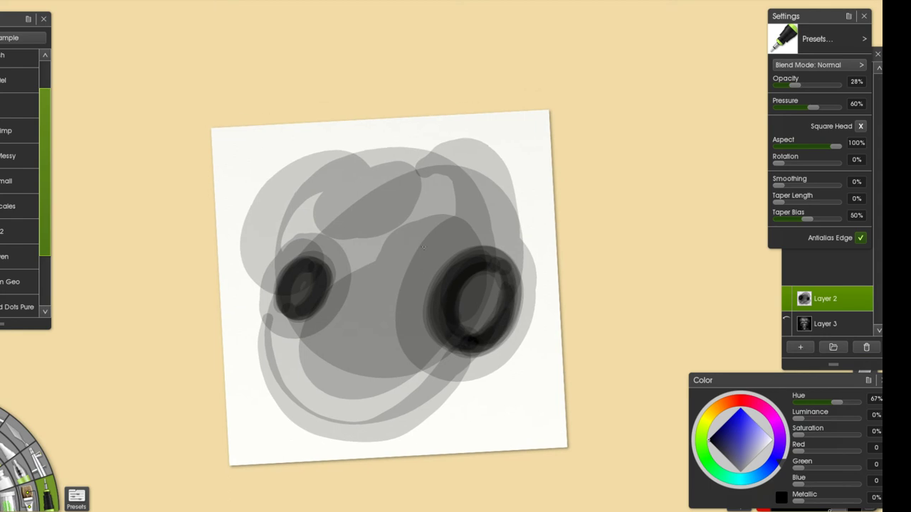
# - Paint a thick, dark curved smile below the eyes, undoing and replacing the first strokes
pyautogui.moveTo(383, 325); pyautogui.dragTo(368, 331)
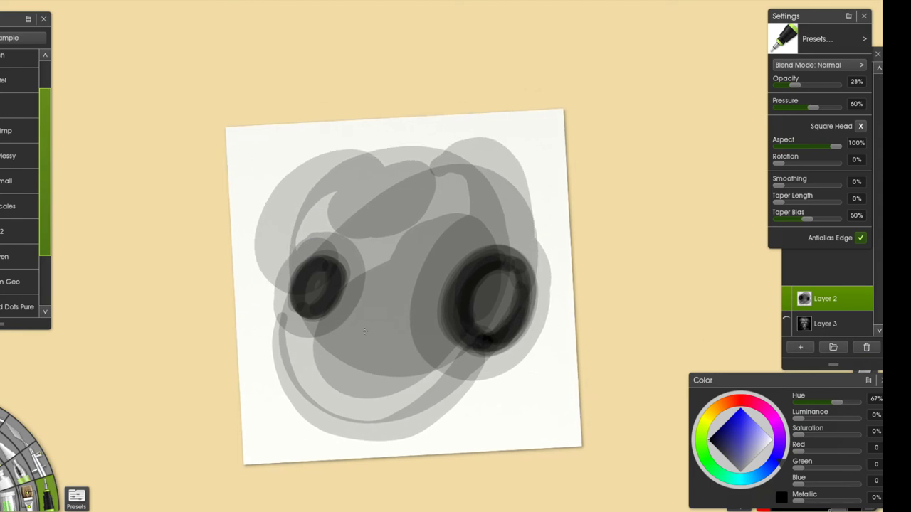
pyautogui.moveTo(316, 343)
pyautogui.mouseDown()
pyautogui.moveTo(374, 371)
pyautogui.moveTo(424, 375)
pyautogui.mouseUp()
pyautogui.hotkey('ctrl', 'z')
pyautogui.moveTo(316, 345)
pyautogui.mouseDown()
pyautogui.moveTo(331, 382)
pyautogui.moveTo(348, 391)
pyautogui.moveTo(419, 384)
pyautogui.moveTo(326, 357)
pyautogui.moveTo(368, 389)
pyautogui.moveTo(360, 392)
pyautogui.moveTo(401, 382)
pyautogui.mouseUp()
pyautogui.hotkey('ctrl', 'z')
pyautogui.moveTo(346, 371)
pyautogui.mouseDown()
pyautogui.moveTo(409, 379)
pyautogui.moveTo(365, 386)
pyautogui.moveTo(343, 377)
pyautogui.moveTo(369, 383)
pyautogui.moveTo(359, 386)
pyautogui.moveTo(343, 370)
pyautogui.moveTo(356, 384)
pyautogui.moveTo(400, 379)
pyautogui.moveTo(331, 358)
pyautogui.moveTo(402, 390)
pyautogui.mouseUp()
pyautogui.moveTo(332, 356)
pyautogui.mouseDown()
pyautogui.moveTo(407, 380)
pyautogui.moveTo(370, 390)
pyautogui.moveTo(418, 378)
pyautogui.mouseUp()
pyautogui.moveTo(352, 393); pyautogui.dragTo(416, 385)
pyautogui.moveTo(313, 346)
pyautogui.mouseDown()
pyautogui.moveTo(389, 388)
pyautogui.moveTo(440, 363)
pyautogui.moveTo(483, 376)
pyautogui.moveTo(478, 401)
pyautogui.moveTo(464, 385)
pyautogui.moveTo(478, 398)
pyautogui.mouseUp()
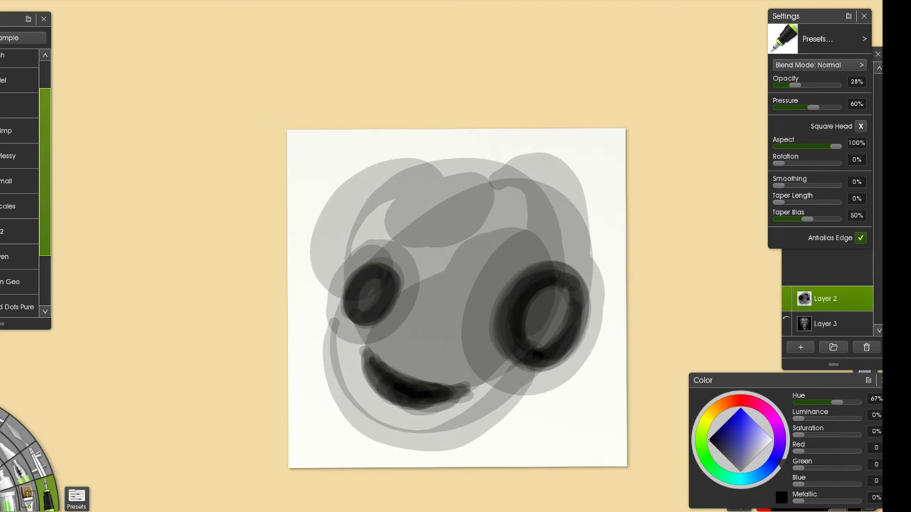
# - Scale the contents of Layer 2 down so the head has empty space around it
pyautogui.hotkey('ctrl', 't')
pyautogui.moveTo(606, 443); pyautogui.dragTo(566, 384)
pyautogui.press('Return')
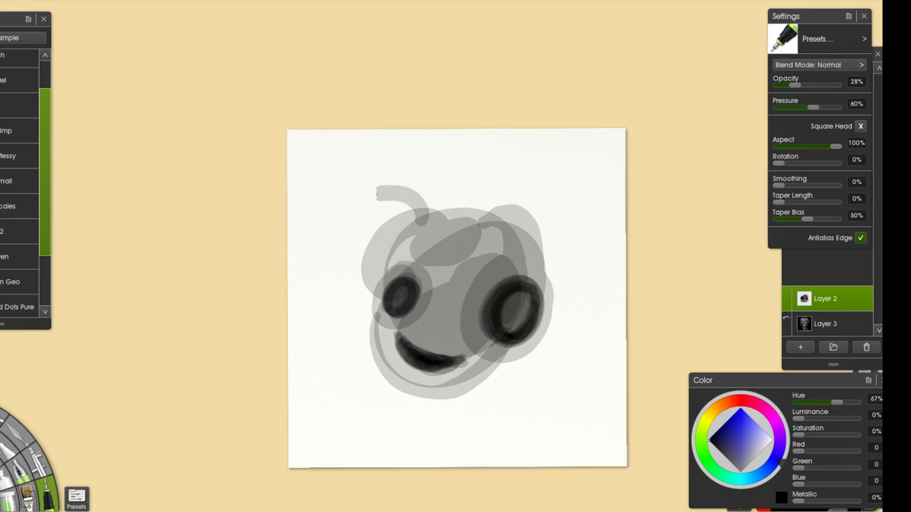
# - Paint translucent strands of hair curving outward and down from both sides of the head
pyautogui.moveTo(427, 222)
pyautogui.mouseDown()
pyautogui.moveTo(338, 232)
pyautogui.moveTo(390, 210)
pyautogui.moveTo(349, 257)
pyautogui.moveTo(408, 208)
pyautogui.moveTo(448, 205)
pyautogui.mouseUp()
pyautogui.moveTo(506, 214)
pyautogui.mouseDown()
pyautogui.moveTo(526, 199)
pyautogui.moveTo(606, 259)
pyautogui.moveTo(563, 219)
pyautogui.moveTo(571, 234)
pyautogui.moveTo(510, 213)
pyautogui.moveTo(582, 262)
pyautogui.moveTo(564, 231)
pyautogui.moveTo(507, 218)
pyautogui.moveTo(550, 280)
pyautogui.moveTo(539, 231)
pyautogui.moveTo(562, 285)
pyautogui.mouseUp()
pyautogui.moveTo(422, 220)
pyautogui.mouseDown()
pyautogui.moveTo(374, 250)
pyautogui.moveTo(359, 284)
pyautogui.moveTo(381, 254)
pyautogui.mouseUp()
pyautogui.hotkey('ctrl', 'z')
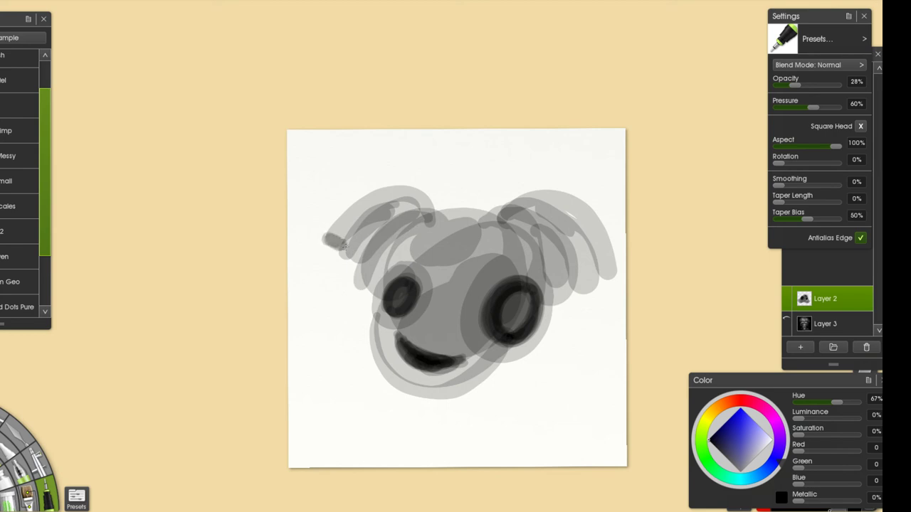
# - Dab rounded translucent tips onto the ends of the hair strands on both sides of the head
pyautogui.click(360, 270)
pyautogui.hotkey('ctrl', 'z')
pyautogui.click(360, 278)
pyautogui.moveTo(358, 265); pyautogui.dragTo(352, 267)
pyautogui.moveTo(576, 280)
pyautogui.mouseDown()
pyautogui.moveTo(549, 286)
pyautogui.moveTo(588, 285)
pyautogui.moveTo(567, 302)
pyautogui.moveTo(578, 313)
pyautogui.moveTo(598, 282)
pyautogui.mouseUp()
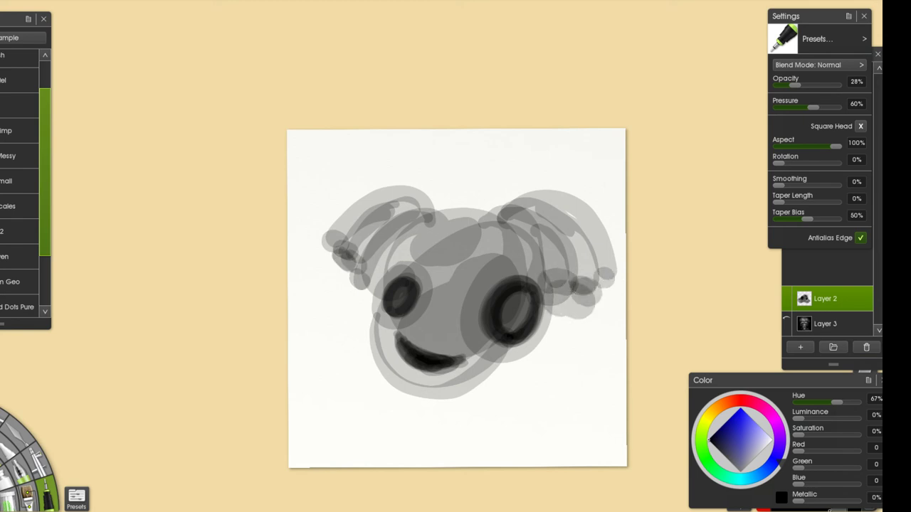
pyautogui.moveTo(366, 293)
pyautogui.mouseDown()
pyautogui.moveTo(366, 257)
pyautogui.moveTo(379, 272)
pyautogui.moveTo(356, 242)
pyautogui.mouseUp()
pyautogui.moveTo(576, 272)
pyautogui.mouseDown()
pyautogui.moveTo(538, 267)
pyautogui.moveTo(548, 265)
pyautogui.mouseUp()
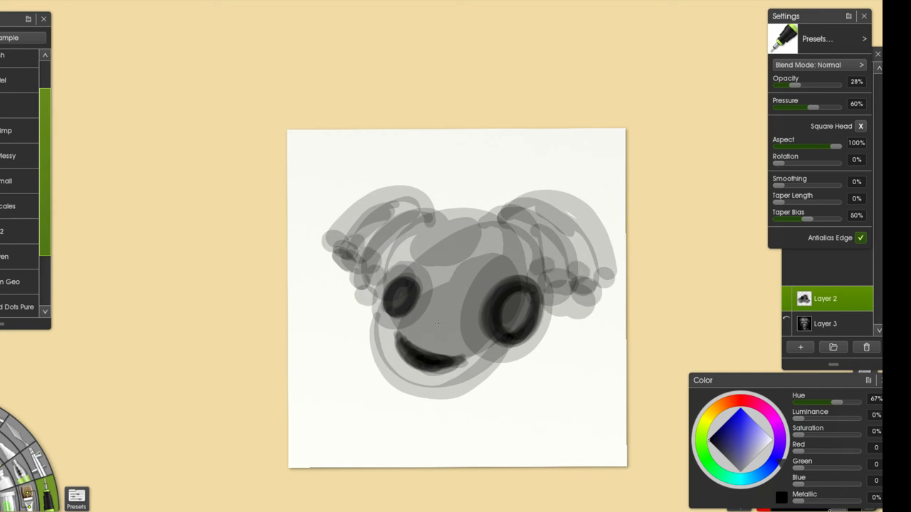
# - Shade a small grainy nose just above the smile with the wax tool
pyautogui.press('e')
pyautogui.moveTo(437, 325)
pyautogui.mouseDown()
pyautogui.moveTo(424, 334)
pyautogui.moveTo(442, 337)
pyautogui.moveTo(422, 330)
pyautogui.moveTo(442, 329)
pyautogui.moveTo(433, 333)
pyautogui.mouseUp()
pyautogui.hotkey('ctrl', 'z')
pyautogui.hotkey('ctrl', 'z')
pyautogui.moveTo(485, 354); pyautogui.dragTo(453, 334)
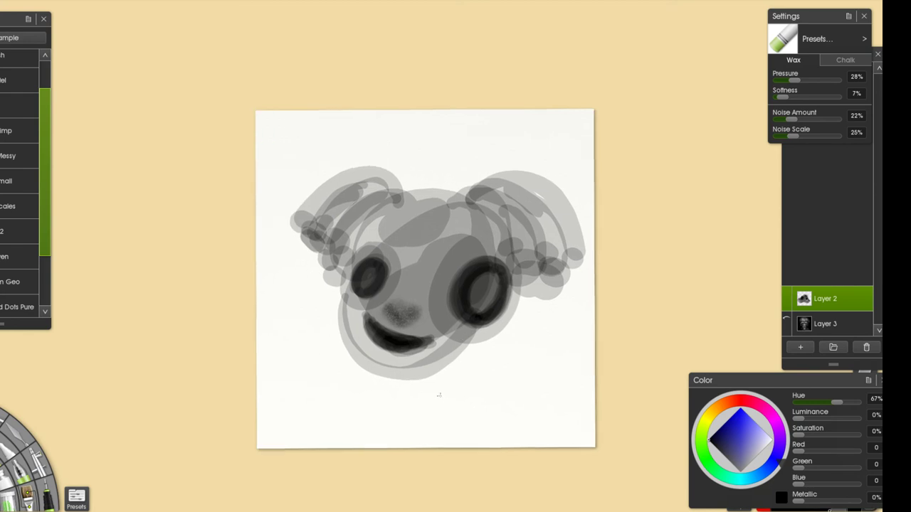
# - Add grainy wax shading down the forehead and the nose bridge between the eyes
pyautogui.scroll(-3, 462, 406)
pyautogui.hotkey('ctrl', '+')
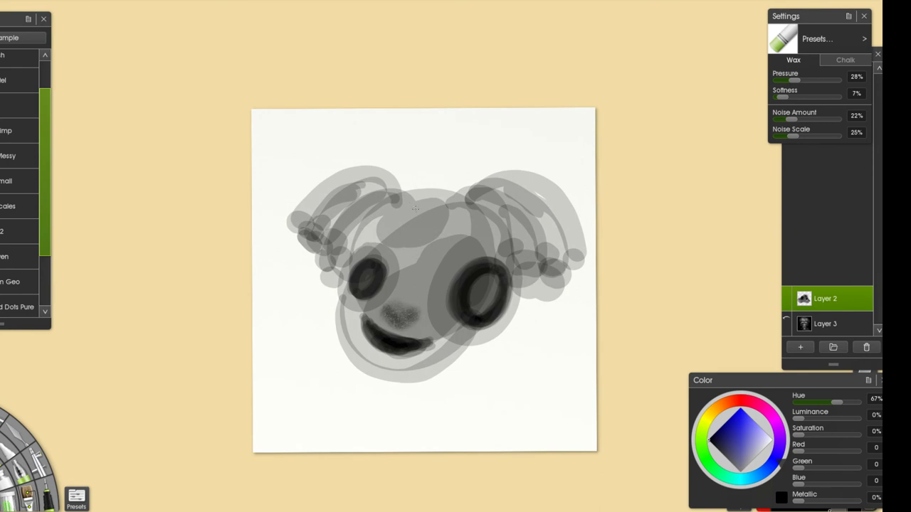
pyautogui.moveTo(398, 197); pyautogui.dragTo(377, 253)
pyautogui.hotkey('ctrl', 'z')
pyautogui.moveTo(397, 212); pyautogui.dragTo(382, 243)
pyautogui.hotkey('ctrl', 'z')
pyautogui.moveTo(395, 209)
pyautogui.mouseDown()
pyautogui.moveTo(392, 239)
pyautogui.moveTo(402, 244)
pyautogui.moveTo(389, 243)
pyautogui.moveTo(410, 246)
pyautogui.moveTo(415, 220)
pyautogui.moveTo(438, 240)
pyautogui.moveTo(393, 252)
pyautogui.moveTo(397, 301)
pyautogui.mouseUp()
pyautogui.click(384, 241)
pyautogui.hotkey('ctrl', 'z')
pyautogui.moveTo(407, 249)
pyautogui.mouseDown()
pyautogui.moveTo(397, 298)
pyautogui.moveTo(427, 271)
pyautogui.moveTo(436, 291)
pyautogui.moveTo(447, 262)
pyautogui.mouseUp()
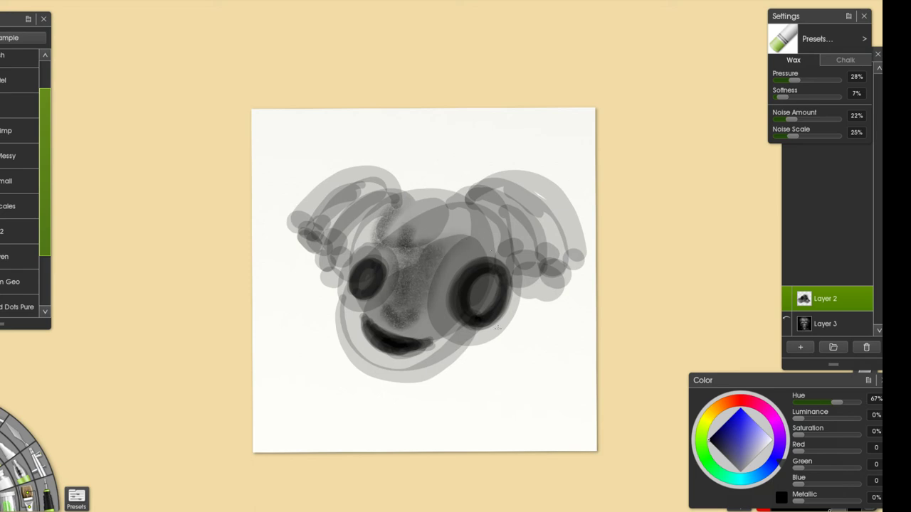
# - Paint a fringe of short translucent ink pen strokes across the forehead, undoing the unwanted ones
pyautogui.press('i')
pyautogui.moveTo(406, 196); pyautogui.dragTo(386, 238)
pyautogui.hotkey('ctrl', 'z')
pyautogui.moveTo(408, 199)
pyautogui.mouseDown()
pyautogui.moveTo(385, 235)
pyautogui.moveTo(401, 242)
pyautogui.mouseUp()
pyautogui.hotkey('ctrl', 'z')
pyautogui.hotkey('ctrl', 'z')
pyautogui.moveTo(435, 194)
pyautogui.mouseDown()
pyautogui.moveTo(421, 246)
pyautogui.moveTo(431, 196)
pyautogui.moveTo(442, 196)
pyautogui.moveTo(443, 241)
pyautogui.mouseUp()
pyautogui.hotkey('ctrl', 'z')
pyautogui.moveTo(455, 196); pyautogui.dragTo(462, 236)
pyautogui.hotkey('ctrl', 'z')
pyautogui.hotkey('ctrl', 'z')
pyautogui.moveTo(399, 198)
pyautogui.mouseDown()
pyautogui.moveTo(368, 230)
pyautogui.moveTo(373, 215)
pyautogui.moveTo(368, 230)
pyautogui.mouseUp()
pyautogui.hotkey('ctrl', 'z')
pyautogui.hotkey('ctrl', 'z')
pyautogui.hotkey('ctrl', 'z')
pyautogui.hotkey('ctrl', 'z')
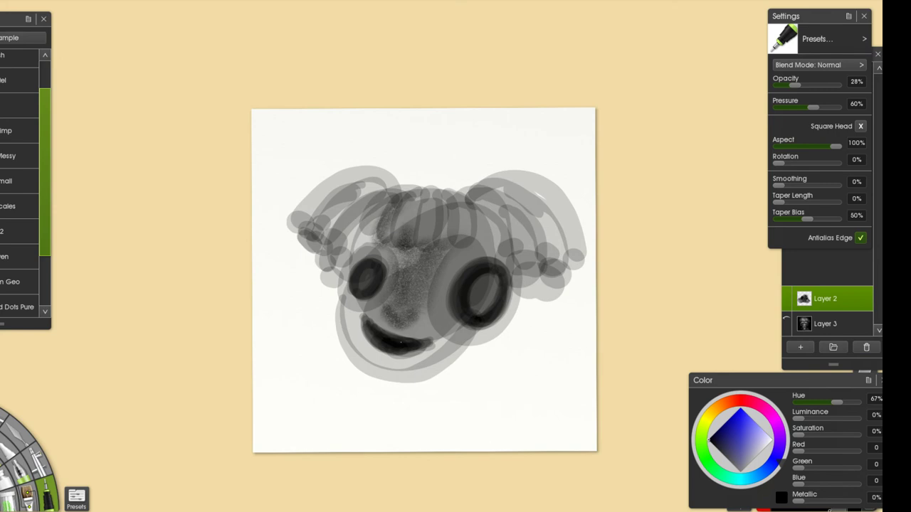
# - Paint translucent ink pen strokes along the cheek and jaw around the smile, undoing the unwanted ones
pyautogui.moveTo(426, 338); pyautogui.dragTo(445, 321)
pyautogui.moveTo(423, 285); pyautogui.dragTo(425, 287)
pyautogui.scroll(1, 425, 288)
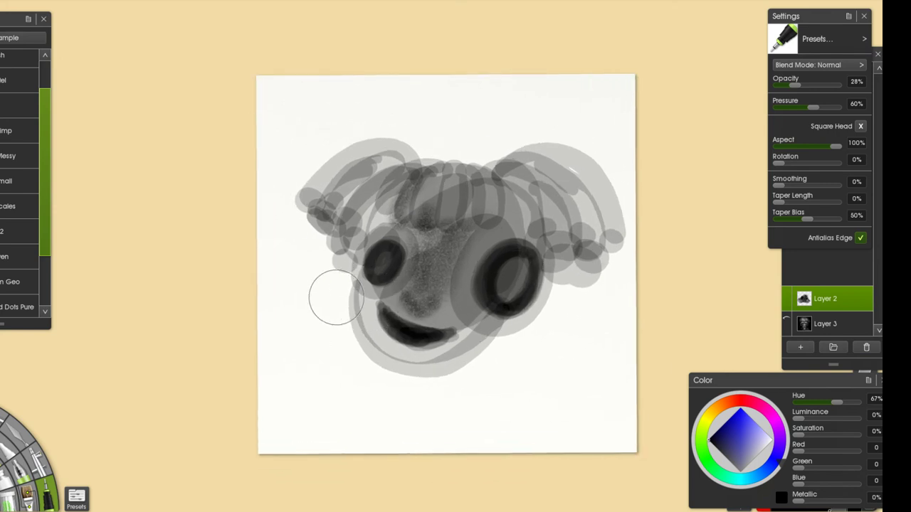
pyautogui.moveTo(357, 292)
pyautogui.mouseDown()
pyautogui.moveTo(389, 359)
pyautogui.moveTo(424, 373)
pyautogui.moveTo(360, 306)
pyautogui.moveTo(408, 361)
pyautogui.moveTo(485, 332)
pyautogui.mouseUp()
pyautogui.hotkey('ctrl', 'z')
pyautogui.moveTo(361, 285)
pyautogui.mouseDown()
pyautogui.moveTo(389, 309)
pyautogui.moveTo(459, 328)
pyautogui.moveTo(490, 321)
pyautogui.moveTo(456, 351)
pyautogui.mouseUp()
pyautogui.hotkey('ctrl', 'z')
pyautogui.hotkey('ctrl', 'z')
pyautogui.hotkey('ctrl', 'z')
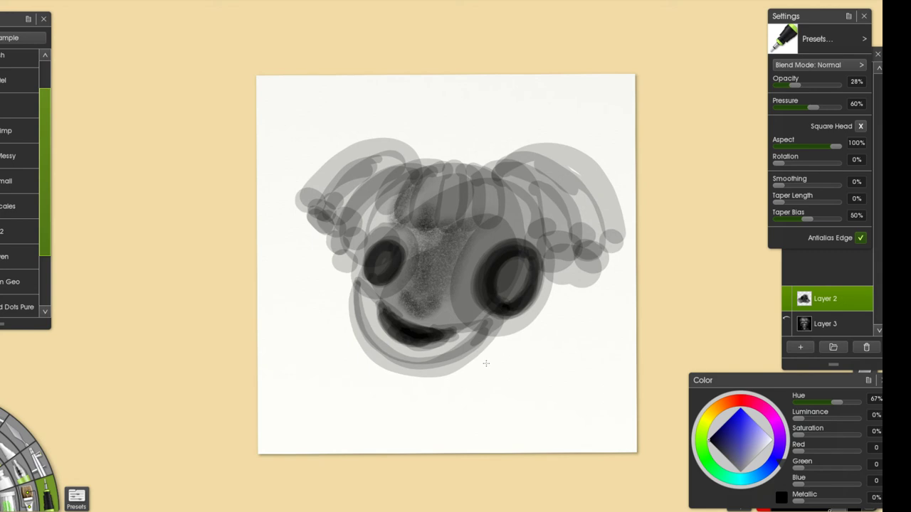
# - Smooth the grainy nose bridge and the area around the nose with wax strokes in sampled greys
pyautogui.keyDown('alt'); pyautogui.click(449, 312); pyautogui.keyUp('alt')
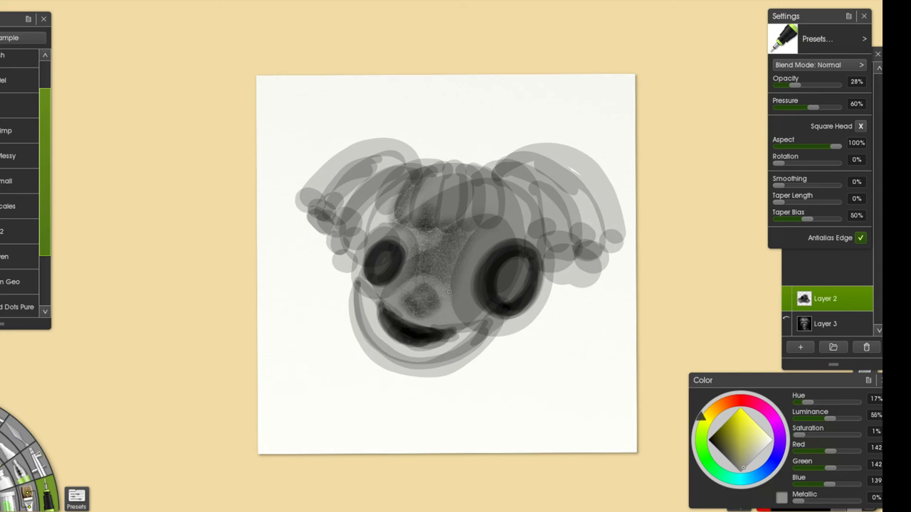
pyautogui.press('c')
pyautogui.moveTo(442, 278); pyautogui.dragTo(440, 262)
pyautogui.hotkey('ctrl', 'z')
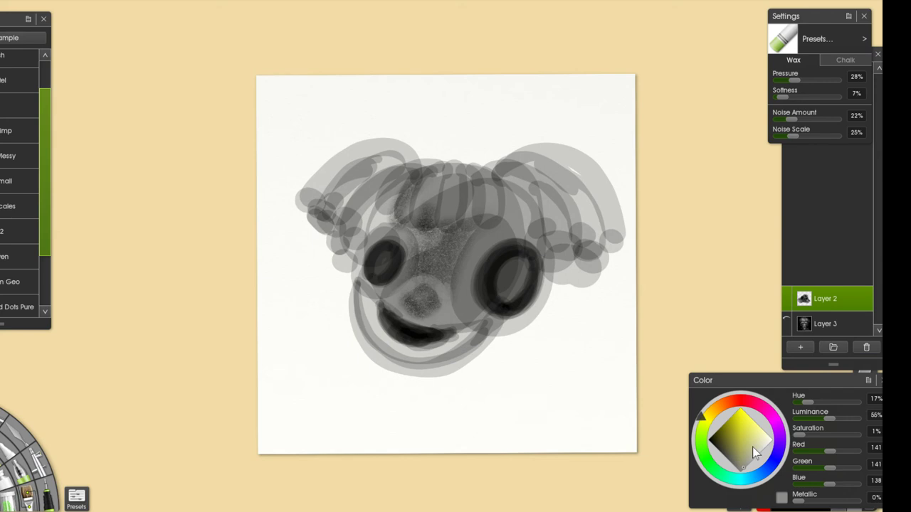
pyautogui.click(774, 440)
pyautogui.moveTo(423, 264)
pyautogui.mouseDown()
pyautogui.moveTo(453, 258)
pyautogui.moveTo(432, 276)
pyautogui.moveTo(451, 252)
pyautogui.moveTo(443, 292)
pyautogui.moveTo(440, 270)
pyautogui.mouseUp()
pyautogui.keyDown('alt'); pyautogui.click(425, 242); pyautogui.keyUp('alt')
pyautogui.moveTo(426, 237)
pyautogui.mouseDown()
pyautogui.moveTo(420, 254)
pyautogui.moveTo(415, 233)
pyautogui.mouseUp()
pyautogui.keyDown('alt'); pyautogui.click(427, 227); pyautogui.keyUp('alt')
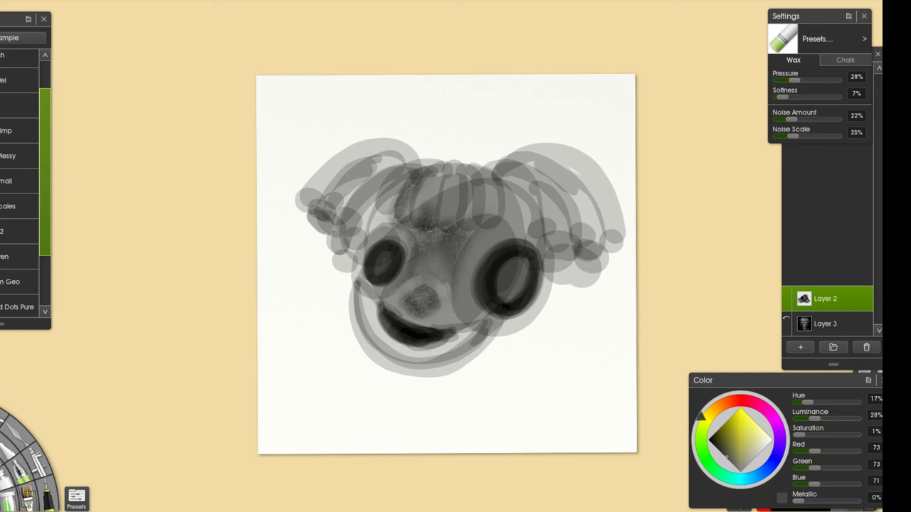
pyautogui.moveTo(377, 228); pyautogui.dragTo(383, 223)
pyautogui.keyDown('alt'); pyautogui.click(444, 297); pyautogui.keyUp('alt')
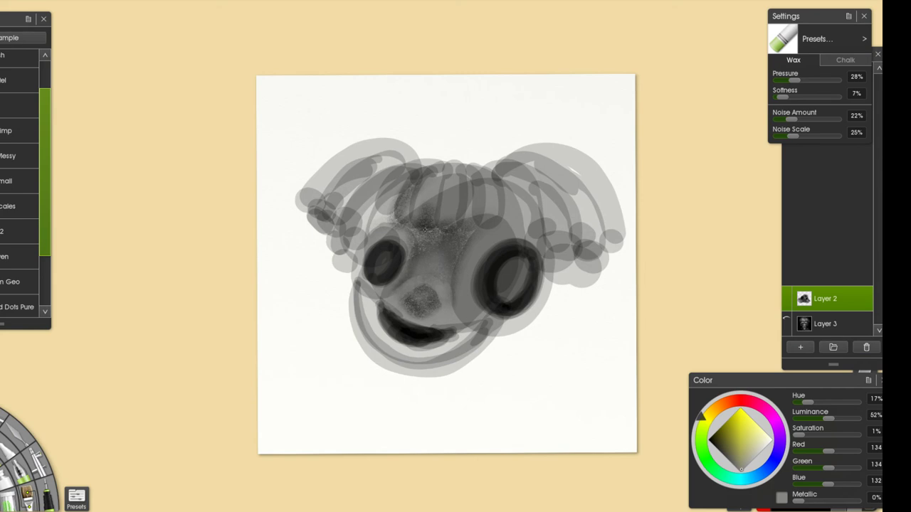
# - Shade a dark wax band across the forehead along the lower edge of the fringe, using a sampled dark grey
pyautogui.keyDown('alt'); pyautogui.click(426, 221); pyautogui.keyUp('alt')
pyautogui.moveTo(417, 222); pyautogui.dragTo(502, 229)
pyautogui.hotkey('ctrl', 'z')
pyautogui.hotkey('ctrl', 'z')
pyautogui.moveTo(407, 224); pyautogui.dragTo(393, 213)
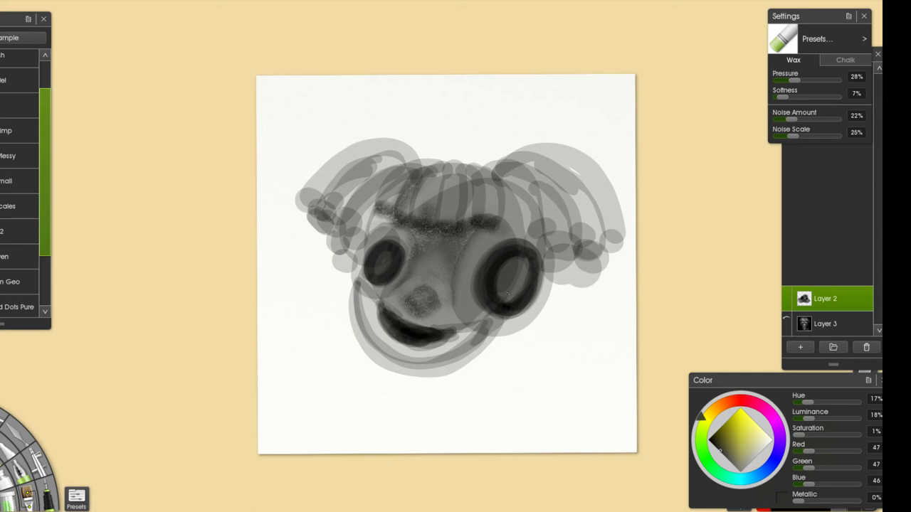
# - Overpaint the fringe with translucent ink pen strands in the sampled paper white, undoing the unwanted strokes
pyautogui.keyDown('alt'); pyautogui.click(437, 143); pyautogui.keyUp('alt')
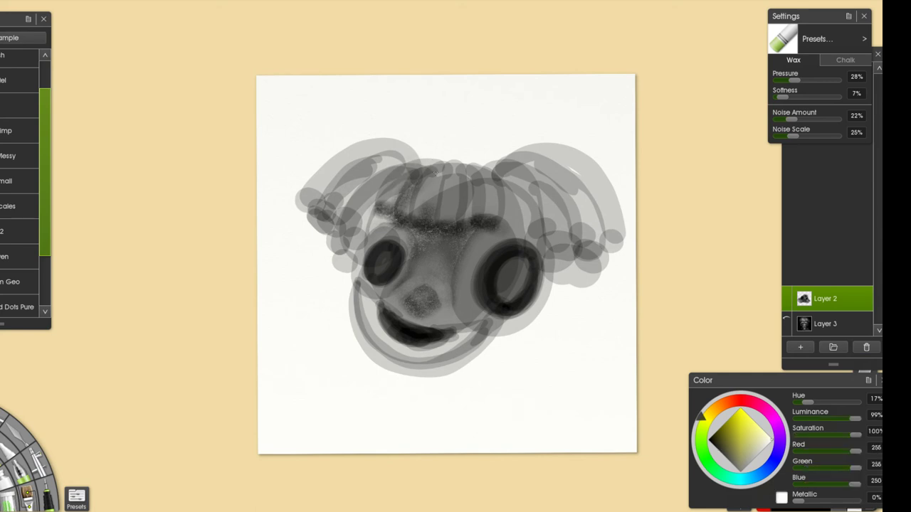
pyautogui.press('e')
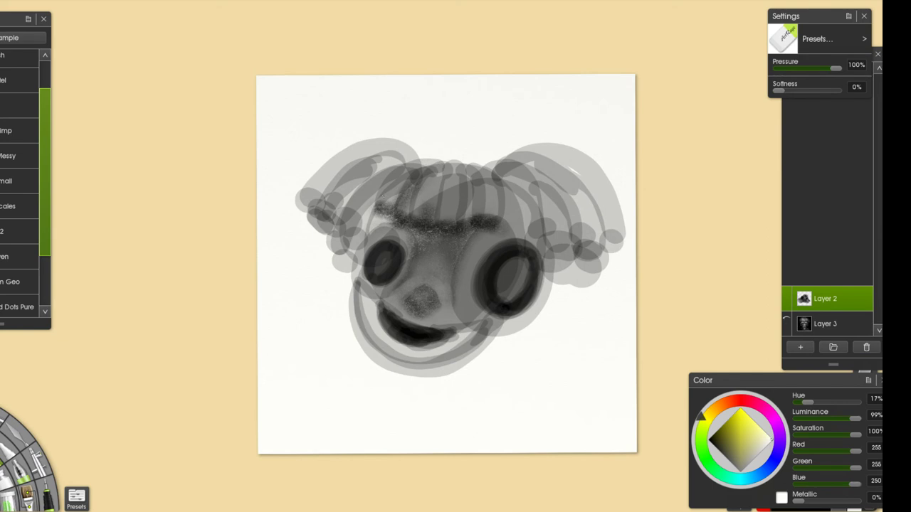
pyautogui.press('i')
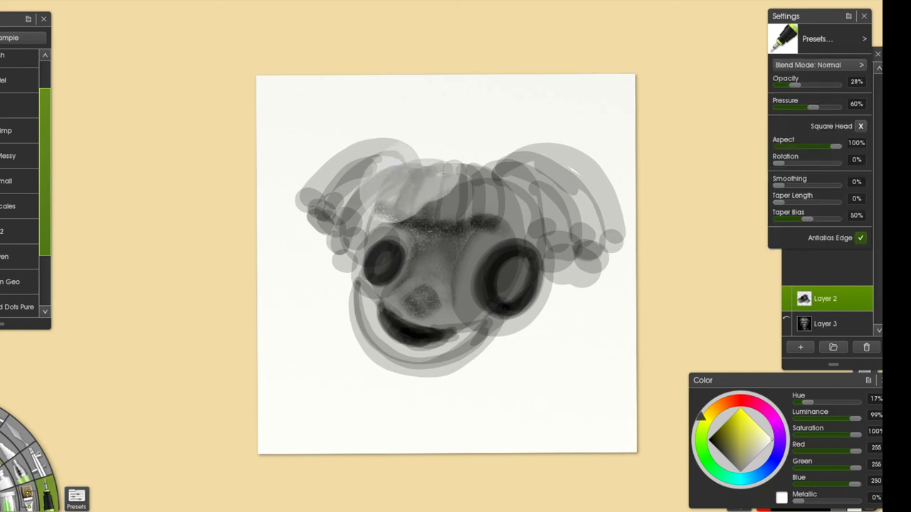
pyautogui.moveTo(390, 192)
pyautogui.mouseDown()
pyautogui.moveTo(444, 173)
pyautogui.moveTo(388, 197)
pyautogui.moveTo(416, 167)
pyautogui.moveTo(385, 195)
pyautogui.moveTo(442, 161)
pyautogui.moveTo(410, 165)
pyautogui.moveTo(390, 190)
pyautogui.mouseUp()
pyautogui.hotkey('ctrl', 'z')
pyautogui.hotkey('ctrl', 'z')
pyautogui.hotkey('ctrl', 'z')
pyautogui.moveTo(439, 165)
pyautogui.mouseDown()
pyautogui.moveTo(403, 203)
pyautogui.moveTo(446, 168)
pyautogui.moveTo(421, 209)
pyautogui.moveTo(445, 174)
pyautogui.moveTo(425, 195)
pyautogui.moveTo(456, 181)
pyautogui.moveTo(447, 158)
pyautogui.moveTo(424, 206)
pyautogui.moveTo(464, 172)
pyautogui.moveTo(449, 202)
pyautogui.moveTo(453, 166)
pyautogui.moveTo(454, 200)
pyautogui.moveTo(452, 163)
pyautogui.moveTo(453, 205)
pyautogui.mouseUp()
pyautogui.hotkey('ctrl', 'z')
pyautogui.hotkey('ctrl', 'z')
pyautogui.hotkey('ctrl', 'z')
pyautogui.hotkey('ctrl', 'z')
pyautogui.hotkey('ctrl', 'z')
pyautogui.moveTo(471, 166); pyautogui.dragTo(484, 202)
pyautogui.moveTo(490, 165); pyautogui.dragTo(484, 211)
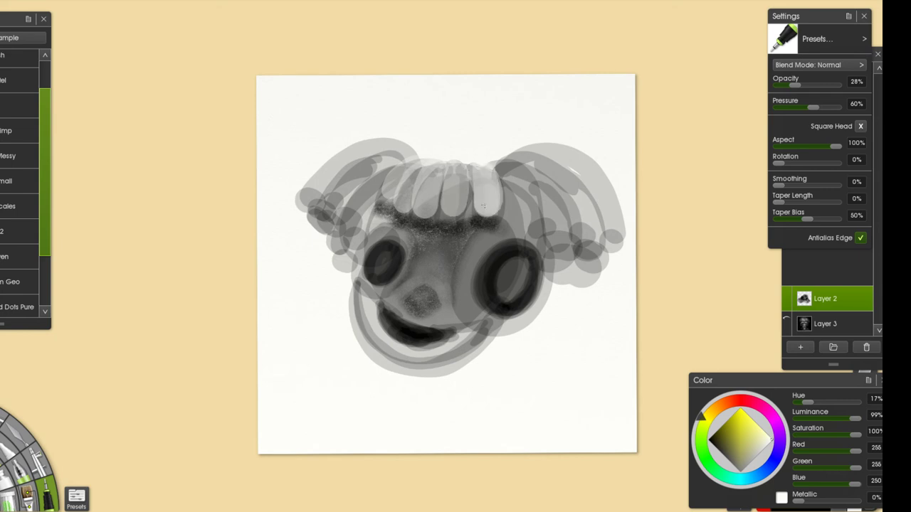
# - Build up brighter, rounded white locks across the whole fringe, redoing strokes that miss the shape
pyautogui.moveTo(460, 171); pyautogui.dragTo(453, 203)
pyautogui.hotkey('ctrl', 'z')
pyautogui.hotkey('ctrl', 'z')
pyautogui.moveTo(459, 168); pyautogui.dragTo(449, 208)
pyautogui.moveTo(435, 162); pyautogui.dragTo(429, 212)
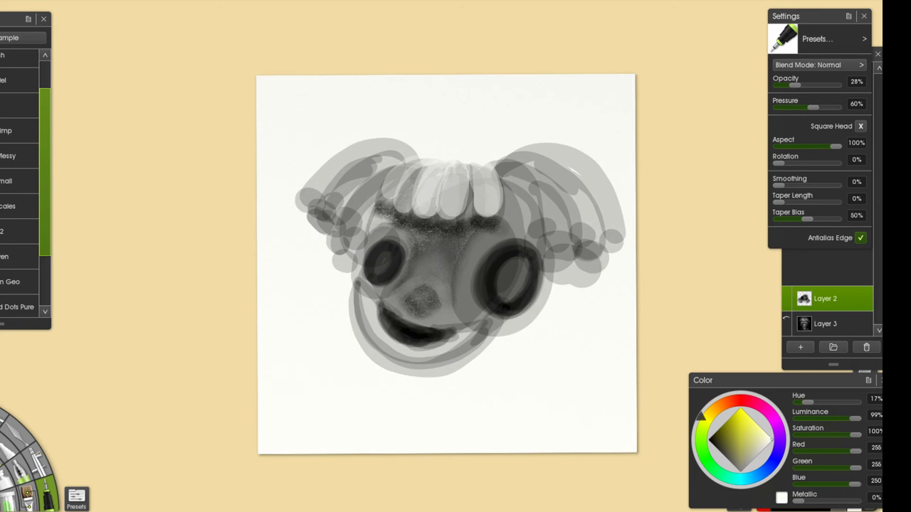
pyautogui.hotkey('ctrl', 'z')
pyautogui.moveTo(432, 162)
pyautogui.mouseDown()
pyautogui.moveTo(408, 203)
pyautogui.moveTo(429, 155)
pyautogui.moveTo(390, 191)
pyautogui.mouseUp()
pyautogui.hotkey('ctrl', 'z')
pyautogui.moveTo(498, 162); pyautogui.dragTo(507, 219)
pyautogui.hotkey('ctrl', 'z')
pyautogui.moveTo(405, 166); pyautogui.dragTo(385, 197)
pyautogui.moveTo(419, 172); pyautogui.dragTo(404, 206)
pyautogui.moveTo(416, 177); pyautogui.dragTo(404, 207)
pyautogui.moveTo(437, 175)
pyautogui.mouseDown()
pyautogui.moveTo(424, 215)
pyautogui.moveTo(457, 214)
pyautogui.moveTo(449, 217)
pyautogui.mouseUp()
pyautogui.hotkey('ctrl', 'z')
pyautogui.moveTo(459, 176); pyautogui.dragTo(449, 219)
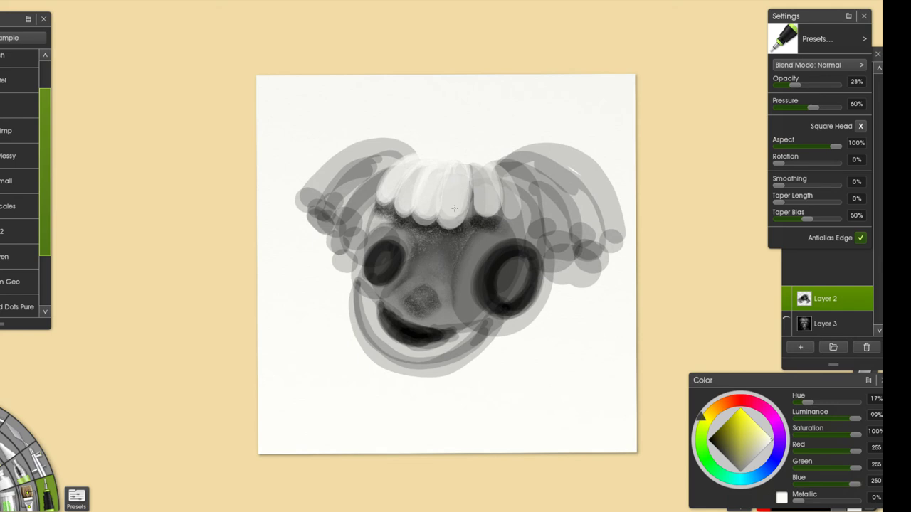
pyautogui.moveTo(475, 162)
pyautogui.mouseDown()
pyautogui.moveTo(486, 212)
pyautogui.moveTo(485, 181)
pyautogui.moveTo(472, 164)
pyautogui.moveTo(479, 214)
pyautogui.moveTo(485, 165)
pyautogui.moveTo(501, 214)
pyautogui.mouseUp()
pyautogui.moveTo(506, 168); pyautogui.dragTo(510, 219)
pyautogui.hotkey('ctrl', 'z')
# - Lighten the hair tuft on the left side of the head with long white translucent strands
pyautogui.moveTo(410, 150)
pyautogui.mouseDown()
pyautogui.moveTo(378, 151)
pyautogui.moveTo(309, 191)
pyautogui.mouseUp()
pyautogui.moveTo(393, 148); pyautogui.dragTo(311, 183)
pyautogui.hotkey('ctrl', 'z')
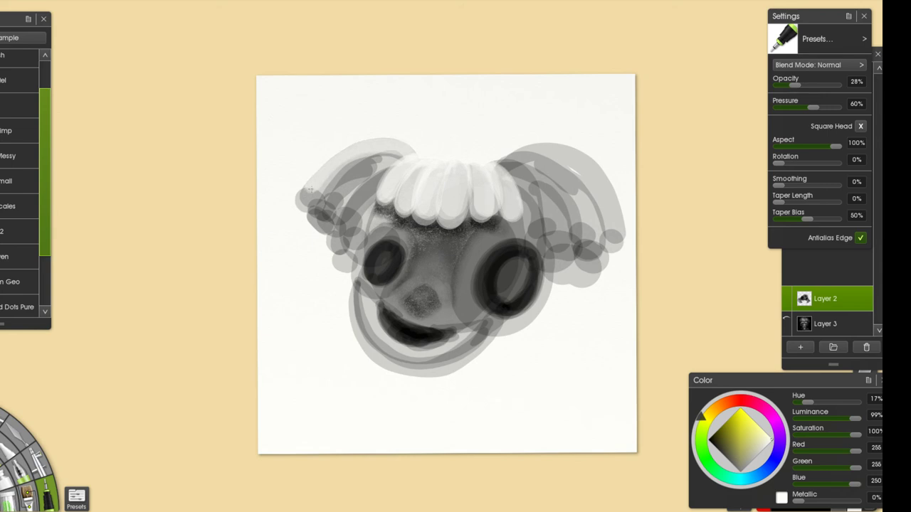
pyautogui.moveTo(407, 148)
pyautogui.mouseDown()
pyautogui.moveTo(328, 196)
pyautogui.moveTo(406, 160)
pyautogui.moveTo(327, 215)
pyautogui.moveTo(404, 172)
pyautogui.moveTo(342, 209)
pyautogui.mouseUp()
pyautogui.moveTo(394, 161)
pyautogui.mouseDown()
pyautogui.moveTo(338, 208)
pyautogui.moveTo(360, 187)
pyautogui.mouseUp()
# - Lighten the right side's hair with white translucent strands from the parting to the outer edge, undoing the unwanted ones
pyautogui.moveTo(504, 163); pyautogui.dragTo(538, 200)
pyautogui.hotkey('ctrl', 'z')
pyautogui.moveTo(505, 165); pyautogui.dragTo(545, 205)
pyautogui.click(506, 162)
pyautogui.hotkey('ctrl', 'z')
pyautogui.hotkey('ctrl', 'z')
pyautogui.moveTo(507, 161)
pyautogui.mouseDown()
pyautogui.moveTo(569, 195)
pyautogui.moveTo(549, 215)
pyautogui.moveTo(580, 187)
pyautogui.moveTo(528, 153)
pyautogui.moveTo(594, 192)
pyautogui.mouseUp()
pyautogui.moveTo(543, 151); pyautogui.dragTo(610, 199)
pyautogui.moveTo(590, 168); pyautogui.dragTo(613, 213)
pyautogui.moveTo(359, 162); pyautogui.dragTo(320, 198)
pyautogui.hotkey('ctrl', 'z')
pyautogui.hotkey('ctrl', 'z')
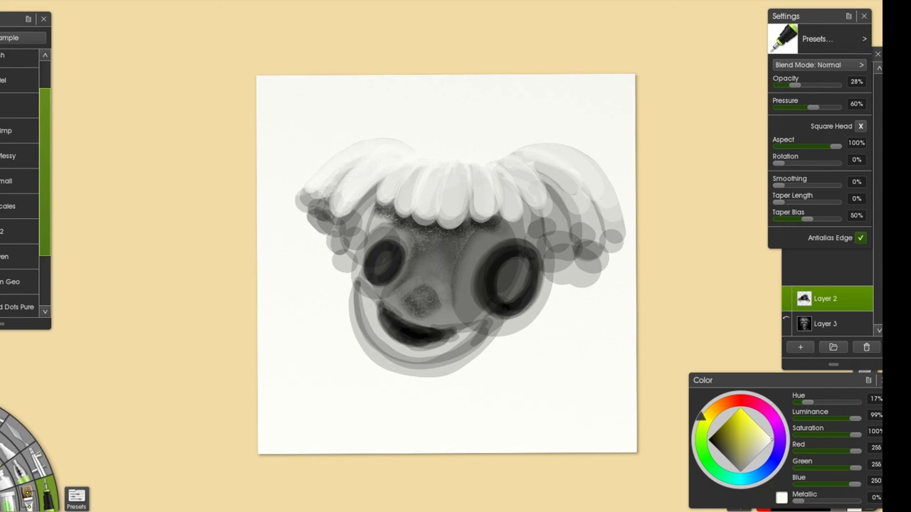
# - Shade dark wax shadow under the tips of the left hair tuft with a sampled dark grey
pyautogui.moveTo(455, 228); pyautogui.dragTo(481, 255)
pyautogui.press('c')
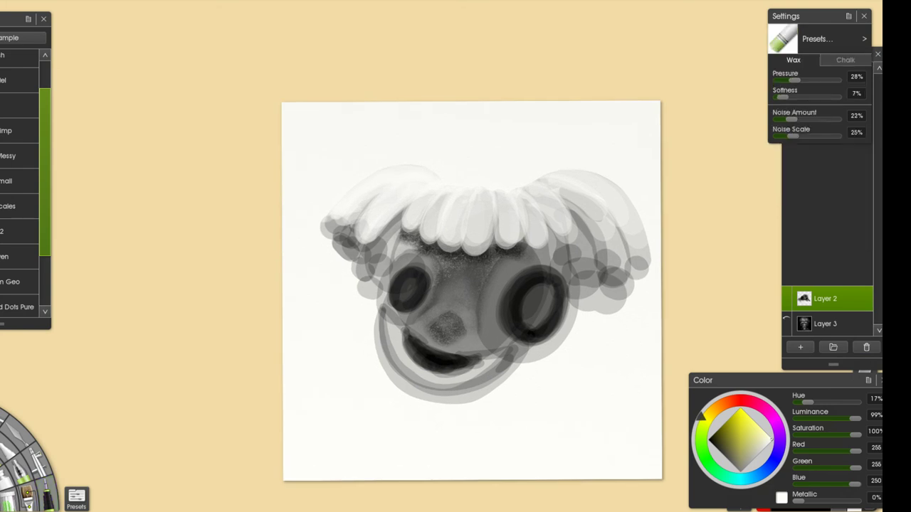
pyautogui.keyDown('alt'); pyautogui.click(346, 238); pyautogui.keyUp('alt')
pyautogui.moveTo(348, 241)
pyautogui.mouseDown()
pyautogui.moveTo(327, 227)
pyautogui.moveTo(355, 239)
pyautogui.moveTo(365, 256)
pyautogui.moveTo(368, 244)
pyautogui.moveTo(352, 254)
pyautogui.mouseUp()
pyautogui.hotkey('ctrl', 'z')
pyautogui.hotkey('ctrl', 'z')
pyautogui.moveTo(351, 220)
pyautogui.mouseDown()
pyautogui.moveTo(322, 235)
pyautogui.moveTo(347, 243)
pyautogui.mouseUp()
pyautogui.moveTo(400, 228); pyautogui.dragTo(425, 239)
pyautogui.hotkey('ctrl', 'z')
# - Refine the left fringe locks and the shadow beneath them with wax in alternately sampled light and dark greys
pyautogui.keyDown('alt'); pyautogui.click(420, 206); pyautogui.keyUp('alt')
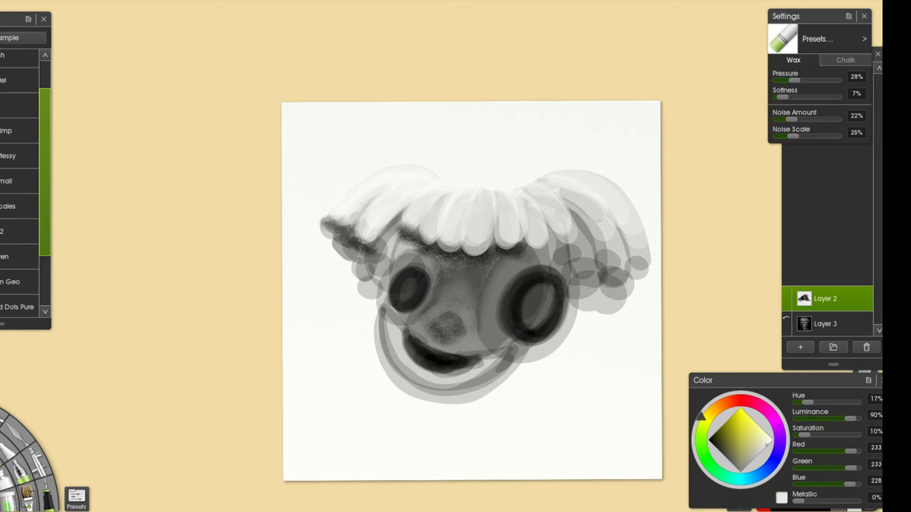
pyautogui.keyDown('alt'); pyautogui.click(435, 196); pyautogui.keyUp('alt')
pyautogui.keyDown('alt'); pyautogui.click(422, 208); pyautogui.keyUp('alt')
pyautogui.keyDown('alt'); pyautogui.click(404, 232); pyautogui.keyUp('alt')
pyautogui.moveTo(398, 229); pyautogui.dragTo(435, 254)
pyautogui.keyDown('alt'); pyautogui.click(414, 238); pyautogui.keyUp('alt')
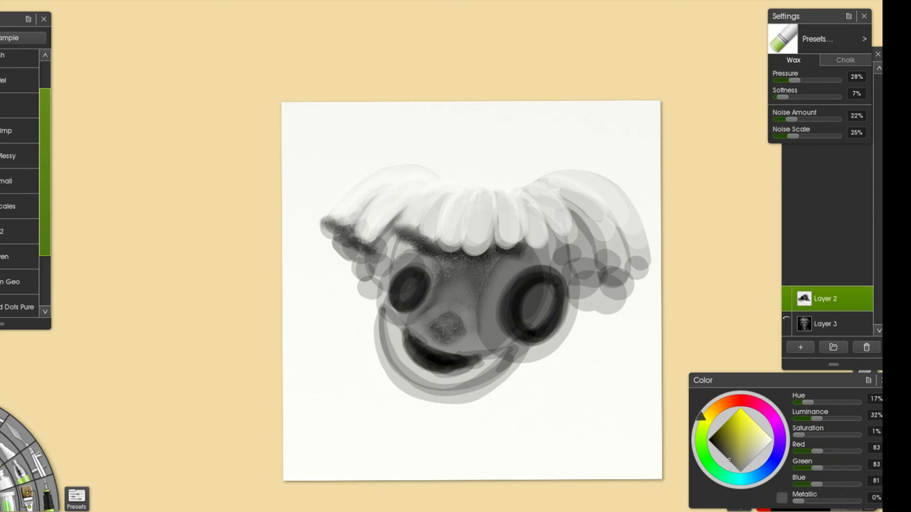
pyautogui.keyDown('alt'); pyautogui.click(452, 213); pyautogui.keyUp('alt')
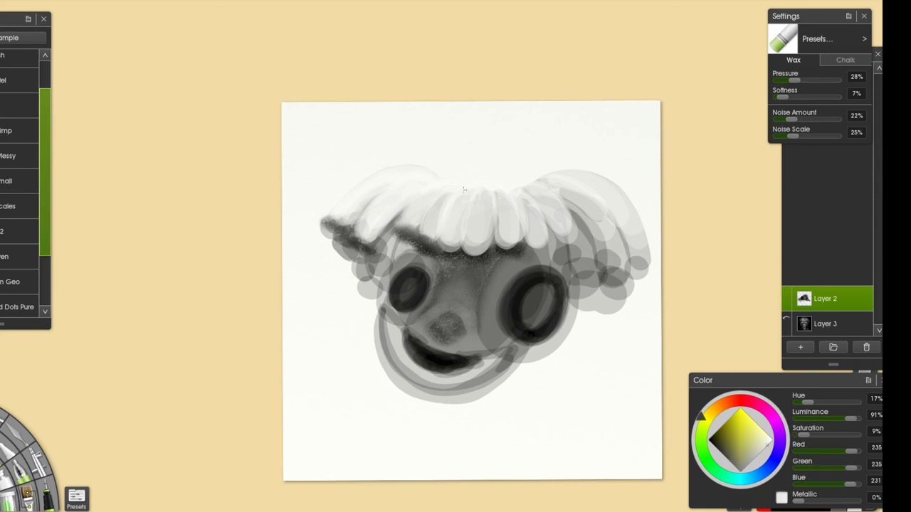
pyautogui.keyDown('alt'); pyautogui.click(456, 200); pyautogui.keyUp('alt')
pyautogui.keyDown('alt'); pyautogui.click(422, 238); pyautogui.keyUp('alt')
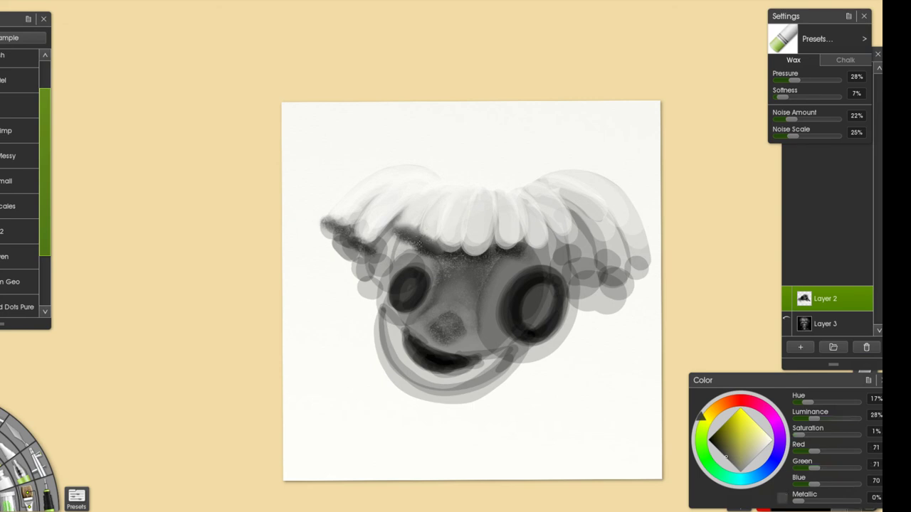
# - Clean up the left tuft's light strands and darken its lower edge with sampled wax greys
pyautogui.keyDown('alt'); pyautogui.click(363, 232); pyautogui.keyUp('alt')
pyautogui.keyDown('alt'); pyautogui.click(392, 206); pyautogui.keyUp('alt')
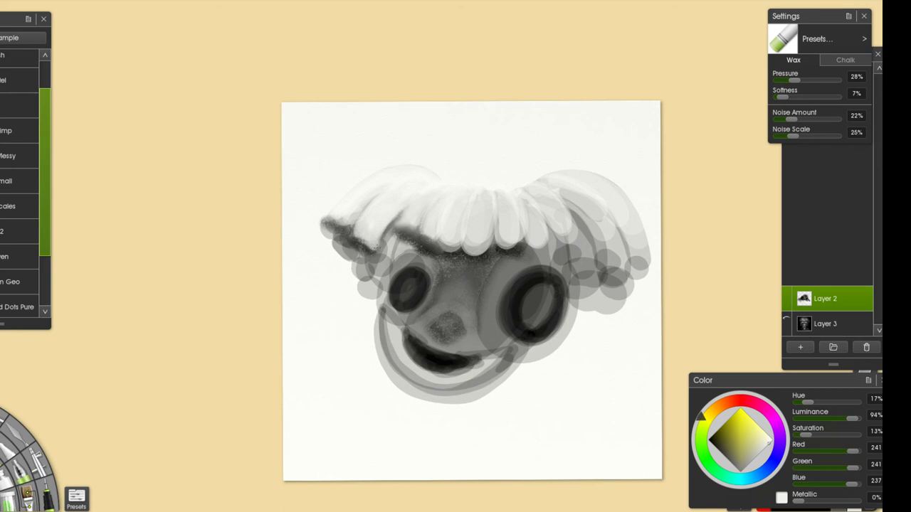
pyautogui.keyDown('alt'); pyautogui.click(380, 237); pyautogui.keyUp('alt')
pyautogui.moveTo(349, 239)
pyautogui.mouseDown()
pyautogui.moveTo(373, 265)
pyautogui.moveTo(319, 219)
pyautogui.mouseUp()
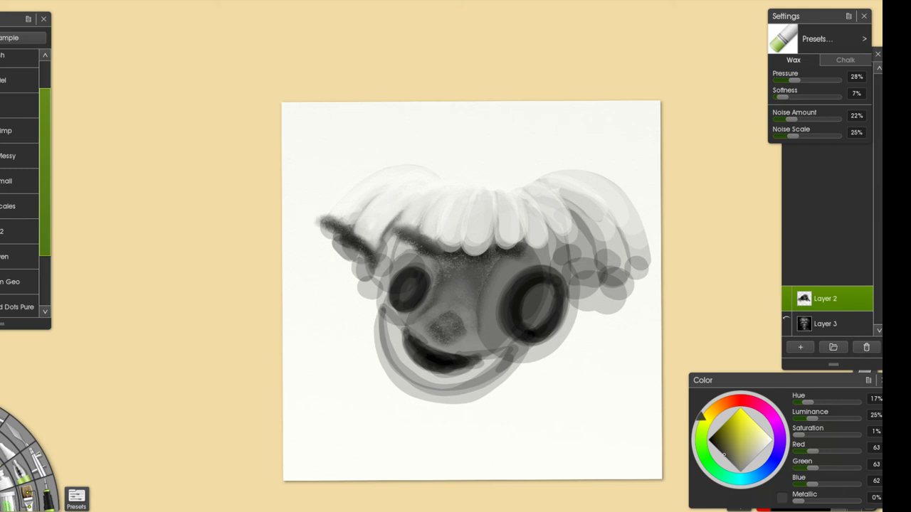
# - Fill the areas between the hair and the outer sides of both eyes with dark grainy wax shading
pyautogui.moveTo(395, 230)
pyautogui.mouseDown()
pyautogui.moveTo(393, 265)
pyautogui.moveTo(412, 249)
pyautogui.moveTo(378, 278)
pyautogui.mouseUp()
pyautogui.moveTo(395, 235)
pyautogui.mouseDown()
pyautogui.moveTo(380, 278)
pyautogui.moveTo(373, 274)
pyautogui.moveTo(376, 294)
pyautogui.mouseUp()
pyautogui.moveTo(544, 246)
pyautogui.mouseDown()
pyautogui.moveTo(550, 274)
pyautogui.moveTo(559, 247)
pyautogui.moveTo(568, 279)
pyautogui.mouseUp()
pyautogui.hotkey('ctrl', 'z')
pyautogui.moveTo(570, 218); pyautogui.dragTo(570, 285)
pyautogui.moveTo(584, 238); pyautogui.dragTo(568, 310)
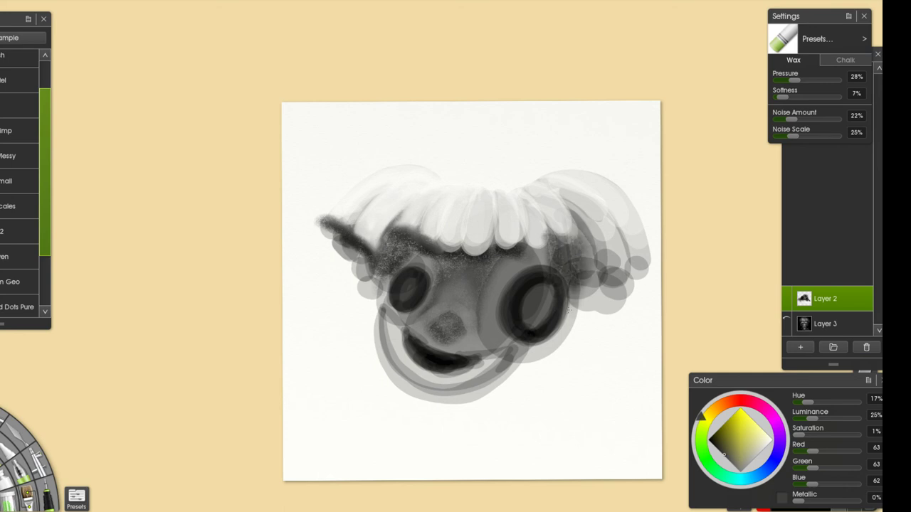
# - Paint a light grey wax highlight down the nose bridge and onto the nose tip
pyautogui.keyDown('alt'); pyautogui.click(470, 342); pyautogui.keyUp('alt')
pyautogui.click(760, 450)
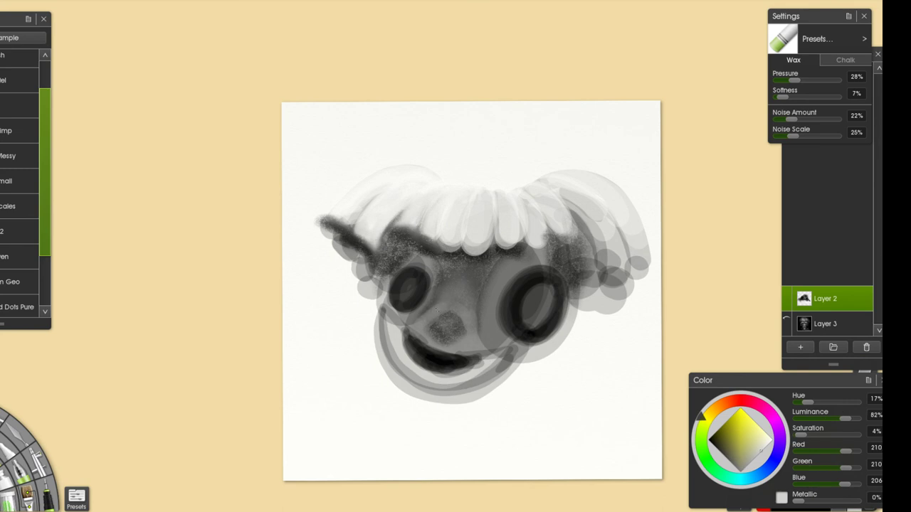
pyautogui.moveTo(464, 286); pyautogui.dragTo(460, 307)
pyautogui.hotkey('ctrl', 'z')
pyautogui.moveTo(461, 293); pyautogui.dragTo(455, 294)
pyautogui.moveTo(450, 322)
pyautogui.mouseDown()
pyautogui.moveTo(443, 324)
pyautogui.moveTo(451, 325)
pyautogui.moveTo(444, 314)
pyautogui.mouseUp()
# - Shade the chin and jaw curve below the smile with wax in a sampled mid grey
pyautogui.keyDown('alt'); pyautogui.click(403, 323); pyautogui.keyUp('alt')
pyautogui.hotkey('ctrl', 'z')
pyautogui.moveTo(380, 326)
pyautogui.mouseDown()
pyautogui.moveTo(396, 386)
pyautogui.moveTo(429, 399)
pyautogui.moveTo(508, 373)
pyautogui.moveTo(456, 395)
pyautogui.mouseUp()
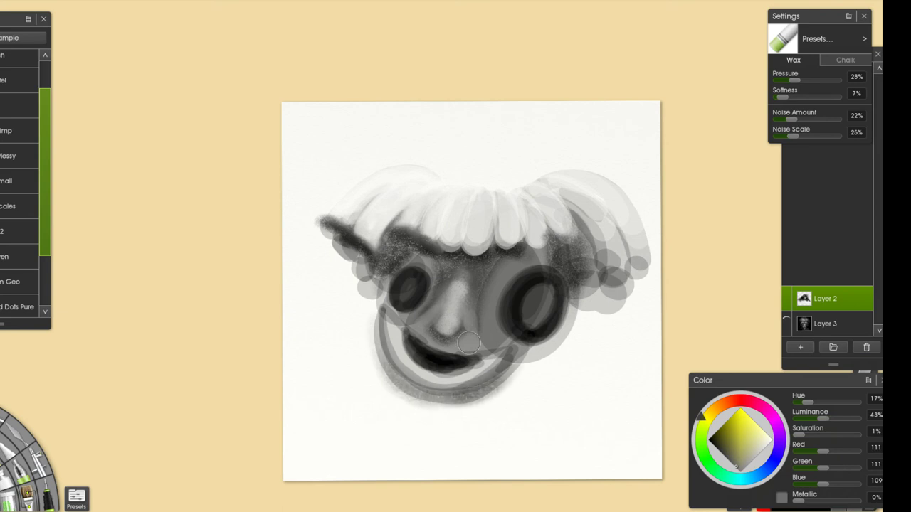
# - Broaden the soft light wax shading over the nose and lower forehead with a light grey sampled beside the mouth
pyautogui.keyDown('alt'); pyautogui.click(403, 360); pyautogui.keyUp('alt')
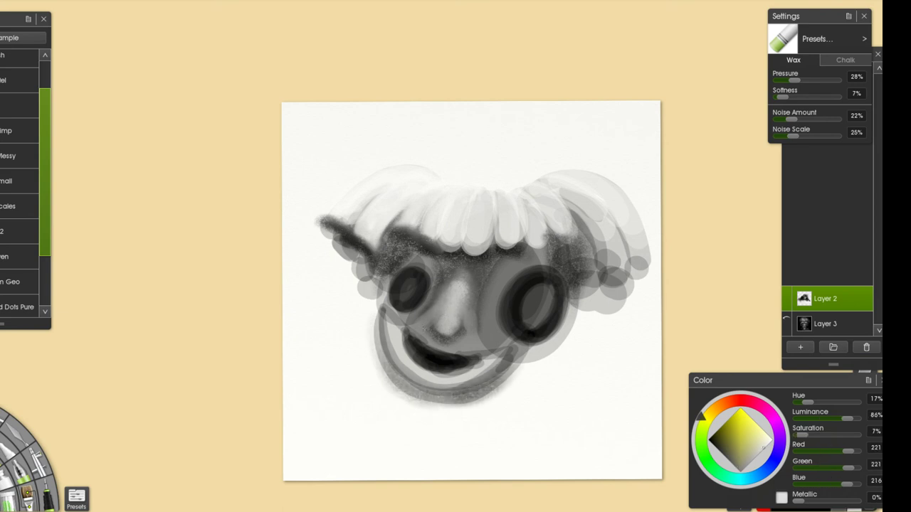
pyautogui.moveTo(434, 325)
pyautogui.mouseDown()
pyautogui.moveTo(448, 283)
pyautogui.moveTo(464, 319)
pyautogui.moveTo(445, 289)
pyautogui.moveTo(436, 313)
pyautogui.moveTo(449, 275)
pyautogui.moveTo(471, 279)
pyautogui.moveTo(459, 270)
pyautogui.moveTo(485, 285)
pyautogui.moveTo(494, 333)
pyautogui.mouseUp()
pyautogui.hotkey('ctrl', 'z')
pyautogui.press('e')
pyautogui.hotkey('ctrl', 'z')
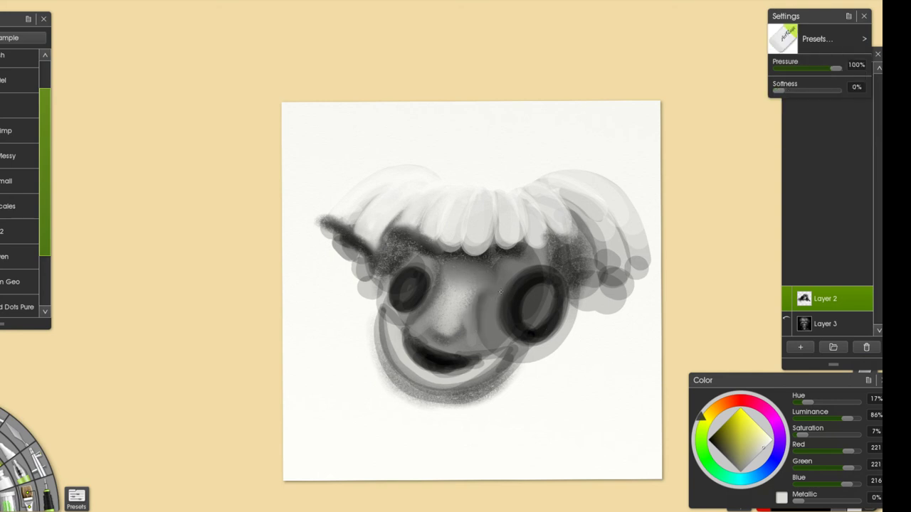
# - Lighten a wide ring around the larger right eye with the eraser, undoing the unwanted strokes
pyautogui.moveTo(494, 276); pyautogui.dragTo(529, 354)
pyautogui.moveTo(491, 300)
pyautogui.mouseDown()
pyautogui.moveTo(490, 257)
pyautogui.moveTo(530, 249)
pyautogui.moveTo(491, 285)
pyautogui.moveTo(522, 297)
pyautogui.moveTo(507, 350)
pyautogui.moveTo(486, 306)
pyautogui.moveTo(489, 322)
pyautogui.moveTo(551, 344)
pyautogui.moveTo(514, 263)
pyautogui.moveTo(572, 304)
pyautogui.moveTo(516, 261)
pyautogui.moveTo(558, 258)
pyautogui.mouseUp()
pyautogui.hotkey('ctrl', 'z')
pyautogui.hotkey('ctrl', 'z')
pyautogui.hotkey('ctrl', 'z')
pyautogui.moveTo(574, 296); pyautogui.dragTo(559, 338)
pyautogui.hotkey('ctrl', 'z')
pyautogui.moveTo(573, 295); pyautogui.dragTo(554, 344)
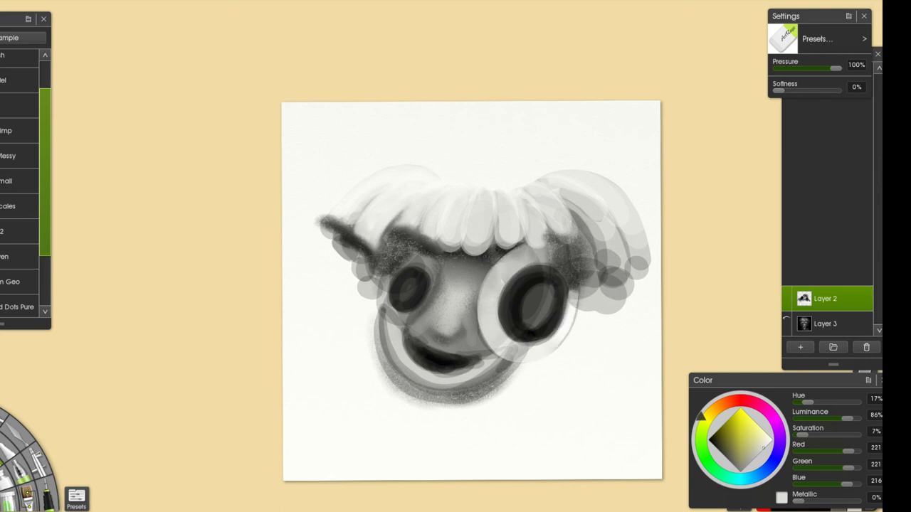
pyautogui.hotkey('ctrl', 'z')
# - Erase lightly around the smaller left eye to form a pale ring and narrow its dark oval, undoing unwanted strokes
pyautogui.moveTo(420, 257)
pyautogui.mouseDown()
pyautogui.moveTo(429, 290)
pyautogui.moveTo(418, 309)
pyautogui.mouseUp()
pyautogui.click(421, 295)
pyautogui.hotkey('ctrl', 'z')
pyautogui.moveTo(432, 274)
pyautogui.mouseDown()
pyautogui.moveTo(396, 275)
pyautogui.moveTo(388, 286)
pyautogui.mouseUp()
pyautogui.hotkey('ctrl', 'z')
pyautogui.hotkey('ctrl', 'z')
pyautogui.moveTo(422, 258)
pyautogui.mouseDown()
pyautogui.moveTo(384, 284)
pyautogui.moveTo(420, 254)
pyautogui.moveTo(400, 318)
pyautogui.mouseUp()
pyautogui.hotkey('ctrl', 'z')
pyautogui.hotkey('ctrl', 'z')
pyautogui.moveTo(394, 266)
pyautogui.mouseDown()
pyautogui.moveTo(386, 310)
pyautogui.moveTo(383, 302)
pyautogui.mouseUp()
pyautogui.hotkey('ctrl', 'z')
pyautogui.moveTo(415, 251)
pyautogui.mouseDown()
pyautogui.moveTo(396, 265)
pyautogui.moveTo(406, 255)
pyautogui.moveTo(426, 302)
pyautogui.moveTo(404, 314)
pyautogui.moveTo(428, 269)
pyautogui.moveTo(410, 304)
pyautogui.mouseUp()
pyautogui.hotkey('ctrl', 'z')
pyautogui.hotkey('ctrl', 'z')
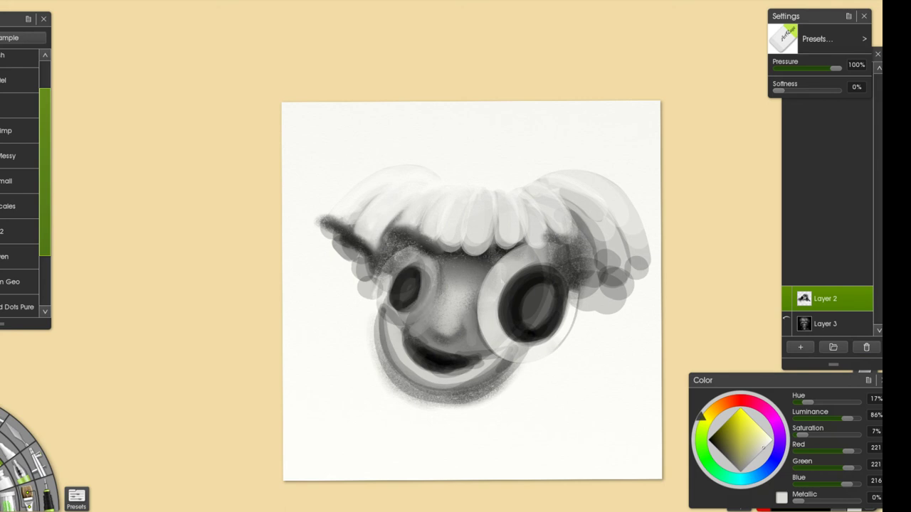
pyautogui.moveTo(394, 269); pyautogui.dragTo(385, 294)
pyautogui.moveTo(398, 264)
pyautogui.mouseDown()
pyautogui.moveTo(409, 256)
pyautogui.moveTo(432, 282)
pyautogui.moveTo(422, 299)
pyautogui.mouseUp()
pyautogui.hotkey('ctrl', 'z')
pyautogui.moveTo(389, 300); pyautogui.dragTo(393, 317)
pyautogui.hotkey('ctrl', 'z')
# - Shade the ring around the smaller left eye with wax in a mid grey sampled beside it, undoing unwanted strokes
pyautogui.press('e')
pyautogui.keyDown('alt'); pyautogui.click(385, 279); pyautogui.keyUp('alt')
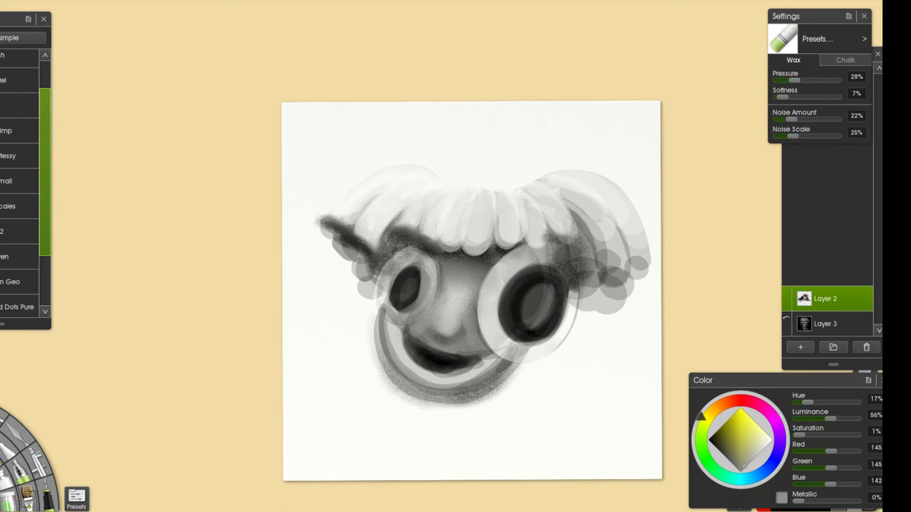
pyautogui.hotkey('ctrl', 'z')
pyautogui.moveTo(387, 278)
pyautogui.mouseDown()
pyautogui.moveTo(384, 316)
pyautogui.moveTo(382, 307)
pyautogui.moveTo(395, 326)
pyautogui.moveTo(383, 302)
pyautogui.moveTo(395, 314)
pyautogui.moveTo(427, 282)
pyautogui.mouseUp()
pyautogui.hotkey('ctrl', 'z')
# - Erase along the outer edge of the left eye's ring and cut a white highlight into each dark pupil
pyautogui.press('e')
pyautogui.hotkey('ctrl', 'z')
pyautogui.moveTo(389, 309)
pyautogui.mouseDown()
pyautogui.moveTo(427, 267)
pyautogui.moveTo(388, 263)
pyautogui.moveTo(399, 253)
pyautogui.moveTo(412, 311)
pyautogui.moveTo(427, 274)
pyautogui.moveTo(382, 293)
pyautogui.mouseUp()
pyautogui.moveTo(539, 300)
pyautogui.mouseDown()
pyautogui.moveTo(544, 290)
pyautogui.moveTo(542, 319)
pyautogui.mouseUp()
pyautogui.hotkey('ctrl', 'z')
pyautogui.moveTo(418, 283); pyautogui.dragTo(418, 292)
pyautogui.hotkey('ctrl', 'z')
# - Shade the upper left eye ring and the nose bridge with wax in sampled greys, undoing unwanted strokes
pyautogui.press('c')
pyautogui.keyDown('alt'); pyautogui.click(444, 267); pyautogui.keyUp('alt')
pyautogui.moveTo(399, 259)
pyautogui.mouseDown()
pyautogui.moveTo(420, 253)
pyautogui.moveTo(431, 275)
pyautogui.moveTo(460, 276)
pyautogui.moveTo(458, 288)
pyautogui.moveTo(457, 273)
pyautogui.mouseUp()
pyautogui.keyDown('alt'); pyautogui.click(455, 241); pyautogui.keyUp('alt')
pyautogui.hotkey('ctrl', 'z')
pyautogui.keyDown('alt'); pyautogui.click(457, 238); pyautogui.keyUp('alt')
pyautogui.hotkey('ctrl', 'z')
pyautogui.hotkey('ctrl', 'z')
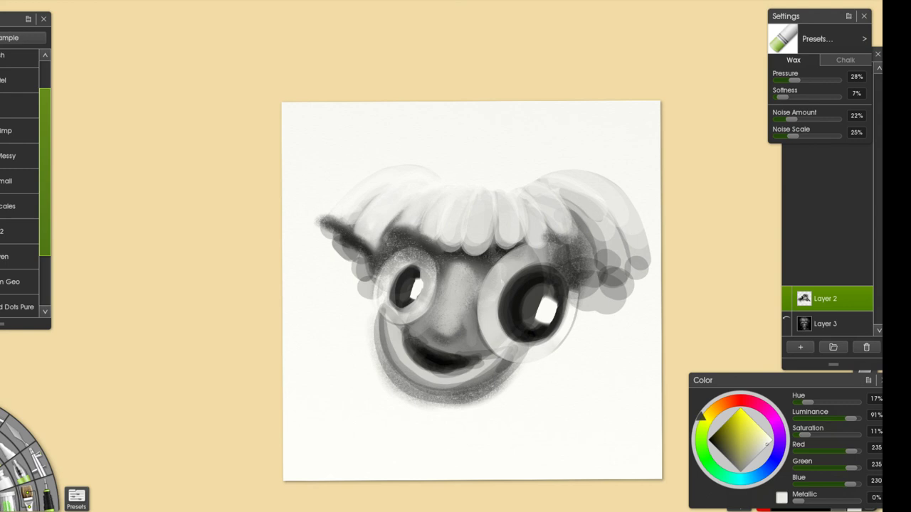
# - Define the sides of the nose bridge with wax strokes in light and dark greys sampled between the eyes
pyautogui.keyDown('alt'); pyautogui.click(459, 270); pyautogui.keyUp('alt')
pyautogui.moveTo(470, 271)
pyautogui.mouseDown()
pyautogui.moveTo(475, 289)
pyautogui.moveTo(433, 302)
pyautogui.moveTo(463, 279)
pyautogui.mouseUp()
pyautogui.keyDown('alt'); pyautogui.click(456, 285); pyautogui.keyUp('alt')
pyautogui.keyDown('alt'); pyautogui.click(437, 274); pyautogui.keyUp('alt')
pyautogui.keyDown('alt'); pyautogui.click(465, 268); pyautogui.keyUp('alt')
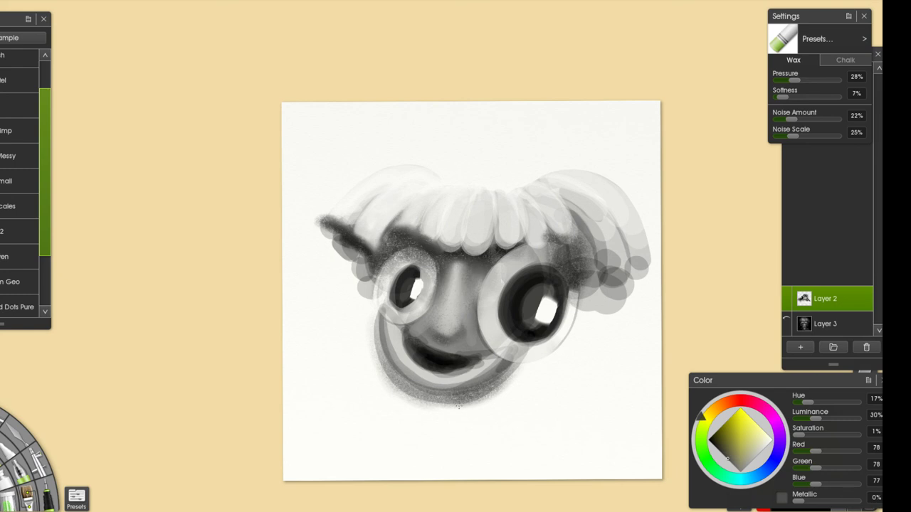
# - Darken the underside of the nose with a grey sampled from the mouth and soften its tip with nearby lighter greys
pyautogui.keyDown('alt'); pyautogui.click(442, 362); pyautogui.keyUp('alt')
pyautogui.moveTo(425, 328)
pyautogui.mouseDown()
pyautogui.moveTo(449, 347)
pyautogui.moveTo(461, 344)
pyautogui.moveTo(423, 326)
pyautogui.moveTo(469, 333)
pyautogui.mouseUp()
pyautogui.hotkey('ctrl', 'z')
pyautogui.hotkey('ctrl', 'z')
pyautogui.keyDown('alt'); pyautogui.click(465, 322); pyautogui.keyUp('alt')
pyautogui.keyDown('alt'); pyautogui.click(451, 316); pyautogui.keyUp('alt')
pyautogui.keyDown('alt'); pyautogui.click(437, 316); pyautogui.keyUp('alt')
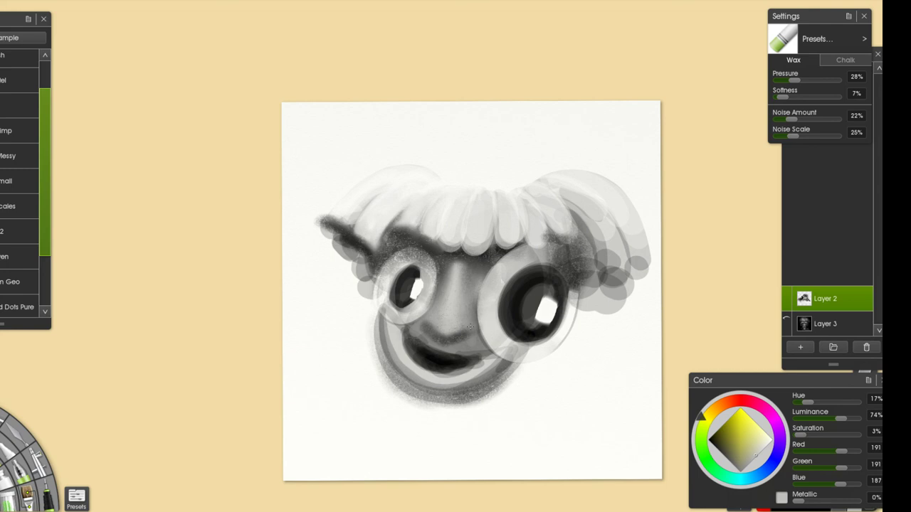
pyautogui.keyDown('alt'); pyautogui.click(426, 322); pyautogui.keyUp('alt')
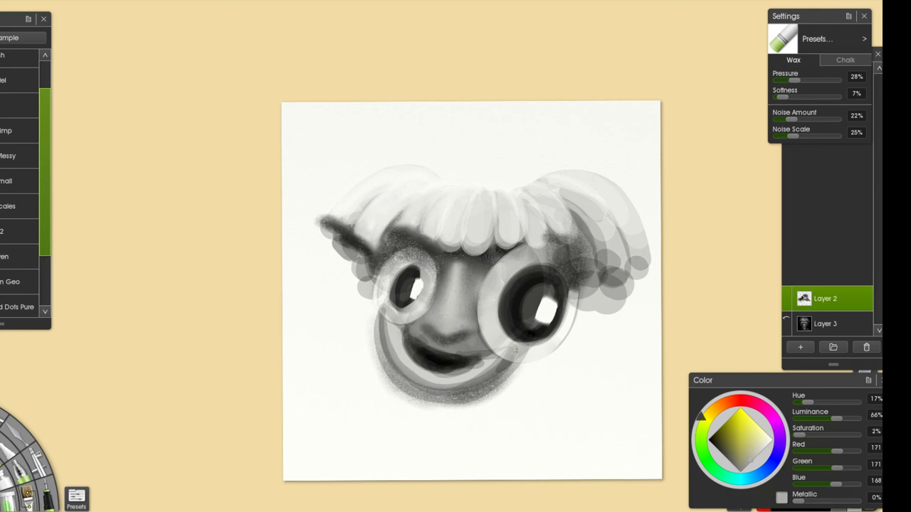
pyautogui.keyDown('alt'); pyautogui.click(465, 343); pyautogui.keyUp('alt')
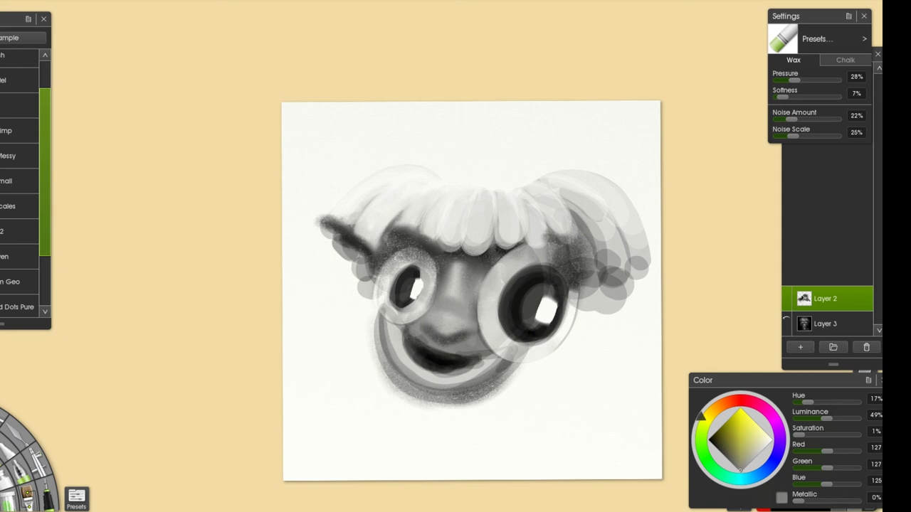
# - Blend the nose bridge and lower forehead between the eyes with wax in greys sampled there
pyautogui.keyDown('alt'); pyautogui.click(469, 272); pyautogui.keyUp('alt')
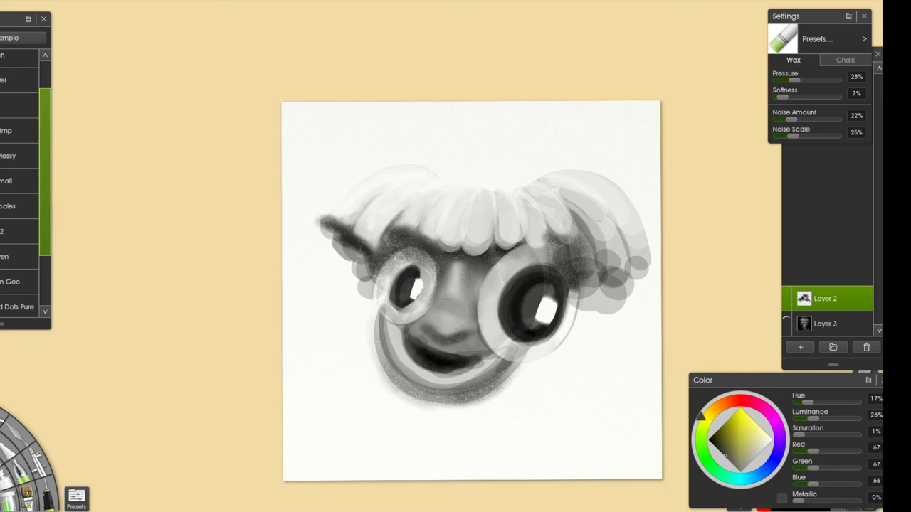
pyautogui.keyDown('alt'); pyautogui.click(454, 278); pyautogui.keyUp('alt')
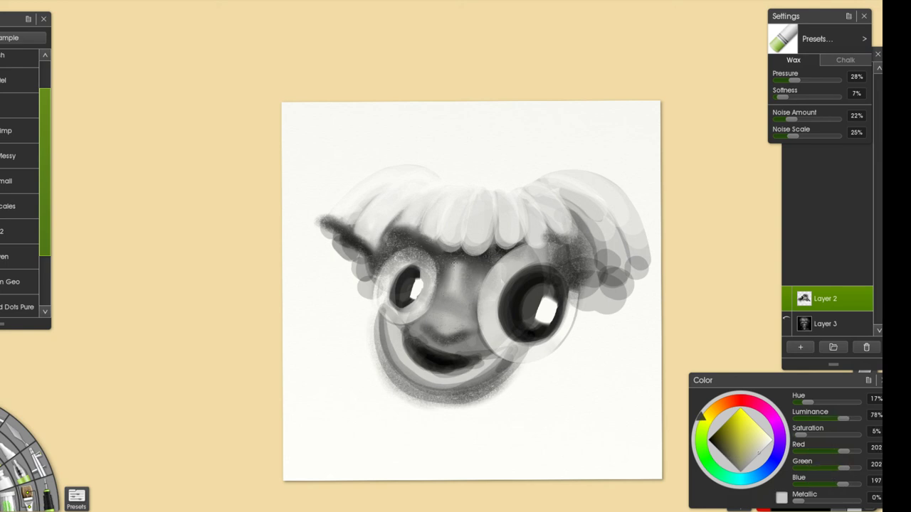
pyautogui.keyDown('alt'); pyautogui.click(462, 276); pyautogui.keyUp('alt')
pyautogui.moveTo(449, 266)
pyautogui.mouseDown()
pyautogui.moveTo(466, 278)
pyautogui.moveTo(470, 266)
pyautogui.moveTo(478, 288)
pyautogui.mouseUp()
pyautogui.moveTo(474, 270); pyautogui.dragTo(483, 263)
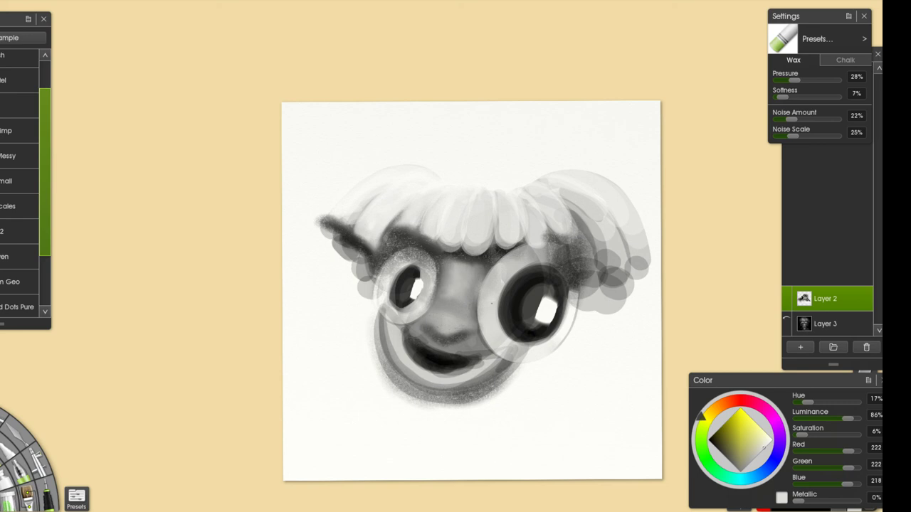
# - Darken the cheek between the larger eye's ring and the mouth corner with a dark grey, undoing unwanted strokes
pyautogui.keyDown('alt'); pyautogui.click(494, 324); pyautogui.keyUp('alt')
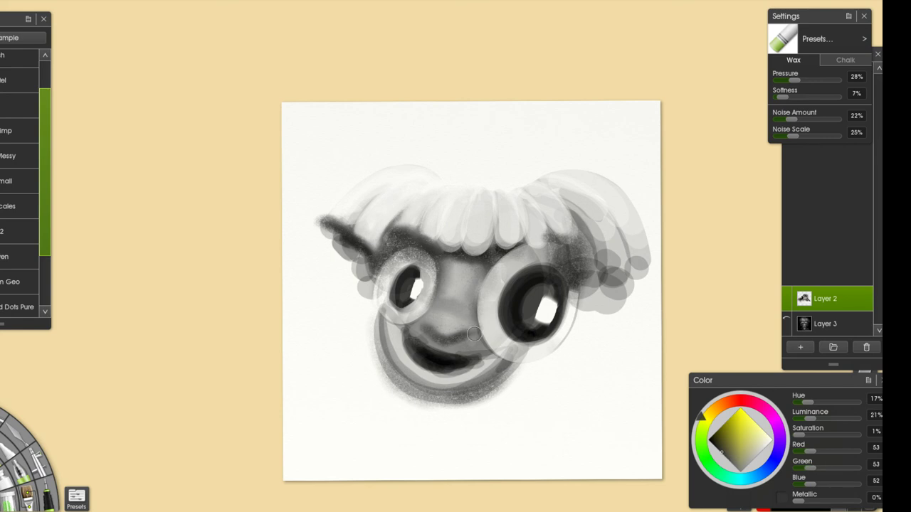
pyautogui.moveTo(482, 337); pyautogui.dragTo(501, 363)
pyautogui.hotkey('ctrl', 'z')
pyautogui.hotkey('ctrl', 'z')
pyautogui.moveTo(481, 328); pyautogui.dragTo(513, 372)
pyautogui.hotkey('ctrl', 'z')
pyautogui.hotkey('ctrl', 'z')
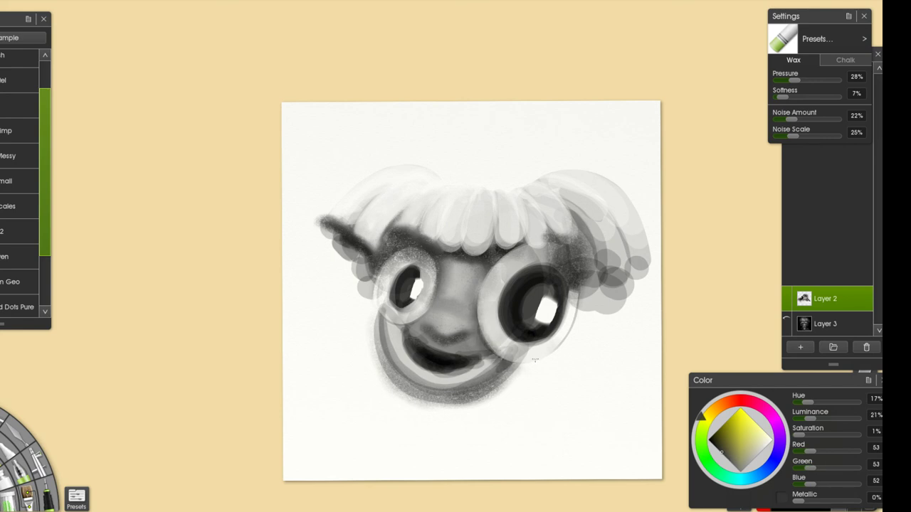
# - Shade the outer left curve of the jaw down to the chin with wax in a sampled mid grey
pyautogui.keyDown('alt'); pyautogui.click(507, 362); pyautogui.keyUp('alt')
pyautogui.keyDown('alt'); pyautogui.click(514, 363); pyautogui.keyUp('alt')
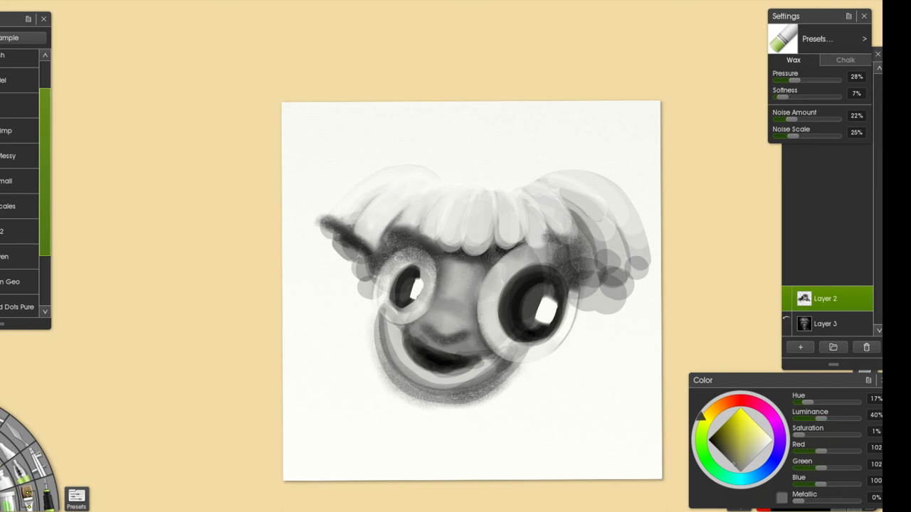
pyautogui.moveTo(378, 327); pyautogui.dragTo(395, 381)
pyautogui.hotkey('ctrl', 'z')
pyautogui.moveTo(378, 352)
pyautogui.mouseDown()
pyautogui.moveTo(401, 390)
pyautogui.moveTo(441, 404)
pyautogui.mouseUp()
# - Brush a light grey highlight down the nose bridge and touch up the mouth's right corner with a sampled grey
pyautogui.keyDown('alt'); pyautogui.click(449, 319); pyautogui.keyUp('alt')
pyautogui.keyDown('alt'); pyautogui.click(458, 239); pyautogui.keyUp('alt')
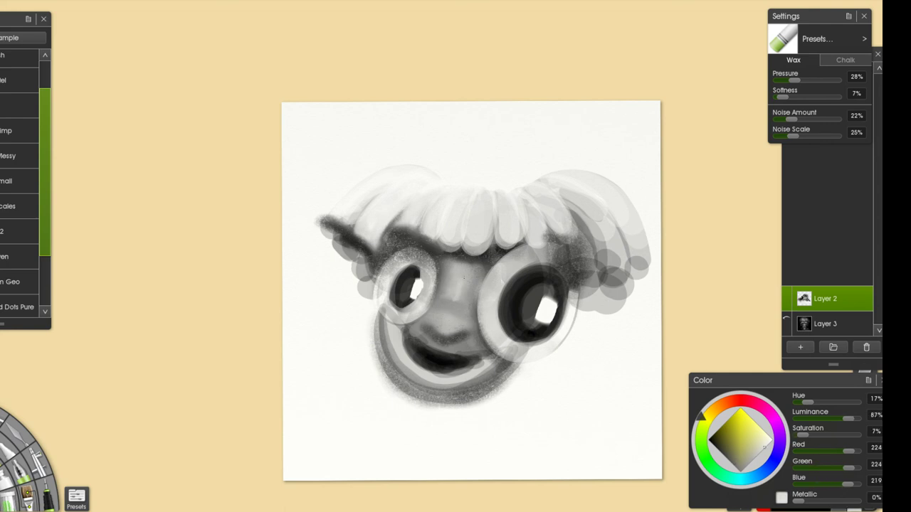
pyautogui.moveTo(462, 280)
pyautogui.mouseDown()
pyautogui.moveTo(458, 294)
pyautogui.moveTo(457, 282)
pyautogui.mouseUp()
pyautogui.keyDown('alt'); pyautogui.click(478, 370); pyautogui.keyUp('alt')
pyautogui.moveTo(482, 368)
pyautogui.mouseDown()
pyautogui.moveTo(439, 378)
pyautogui.moveTo(487, 363)
pyautogui.mouseUp()
# - Erase a clean white crescent along the lower lip following the smile, undoing strokes that miss the curve
pyautogui.press('e')
pyautogui.hotkey('ctrl', 'z')
pyautogui.moveTo(388, 326)
pyautogui.mouseDown()
pyautogui.moveTo(396, 352)
pyautogui.moveTo(433, 378)
pyautogui.mouseUp()
pyautogui.hotkey('ctrl', 'z')
pyautogui.moveTo(426, 374)
pyautogui.mouseDown()
pyautogui.moveTo(460, 377)
pyautogui.moveTo(488, 363)
pyautogui.mouseUp()
pyautogui.hotkey('ctrl', 'z')
pyautogui.moveTo(396, 329)
pyautogui.mouseDown()
pyautogui.moveTo(406, 358)
pyautogui.moveTo(423, 369)
pyautogui.mouseUp()
pyautogui.hotkey('ctrl', 'z')
pyautogui.moveTo(396, 330)
pyautogui.mouseDown()
pyautogui.moveTo(451, 372)
pyautogui.moveTo(431, 375)
pyautogui.moveTo(477, 368)
pyautogui.mouseUp()
pyautogui.hotkey('ctrl', 'z')
# - Erase a light curved strip of teeth inside the dark mouth, undoing the unwanted attempts
pyautogui.moveTo(411, 343)
pyautogui.mouseDown()
pyautogui.moveTo(450, 362)
pyautogui.moveTo(440, 363)
pyautogui.moveTo(471, 368)
pyautogui.mouseUp()
pyautogui.hotkey('ctrl', 'z')
pyautogui.hotkey('ctrl', 'z')
pyautogui.hotkey('ctrl', 'z')
pyautogui.hotkey('ctrl', 'z')
pyautogui.hotkey('ctrl', 'z')
pyautogui.hotkey('ctrl', 'z')
pyautogui.moveTo(410, 343)
pyautogui.mouseDown()
pyautogui.moveTo(472, 360)
pyautogui.moveTo(430, 354)
pyautogui.mouseUp()
pyautogui.hotkey('ctrl', 'z')
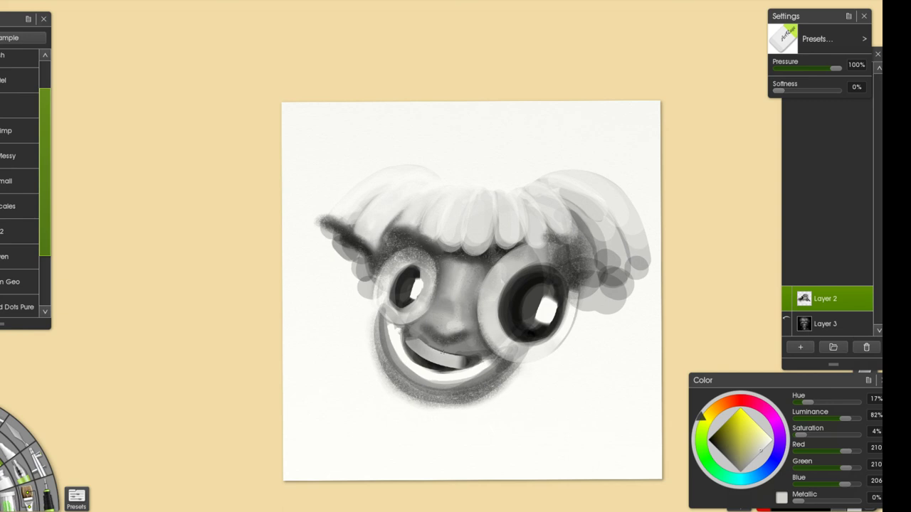
# - Soften both ends of the white lip crescent with wax in dark greys sampled beside the mouth
pyautogui.press('e')
pyautogui.keyDown('alt'); pyautogui.click(385, 328); pyautogui.keyUp('alt')
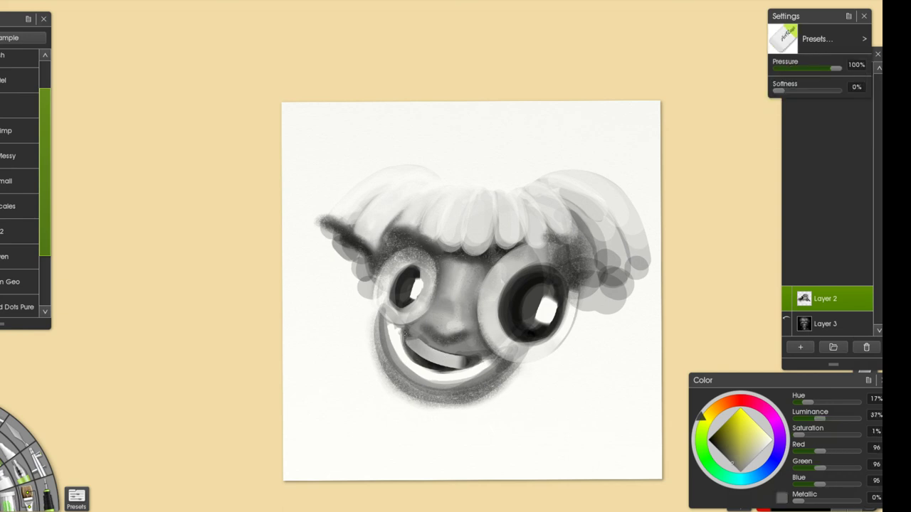
pyautogui.moveTo(388, 325)
pyautogui.mouseDown()
pyautogui.moveTo(400, 328)
pyautogui.moveTo(396, 339)
pyautogui.mouseUp()
pyautogui.hotkey('ctrl', 'z')
pyautogui.moveTo(488, 365); pyautogui.dragTo(490, 357)
pyautogui.keyDown('alt'); pyautogui.click(477, 363); pyautogui.keyUp('alt')
# - Paint a small dark gap into the strip of teeth with a dark grey sampled from the mouth
pyautogui.scroll(-2, 546, 380)
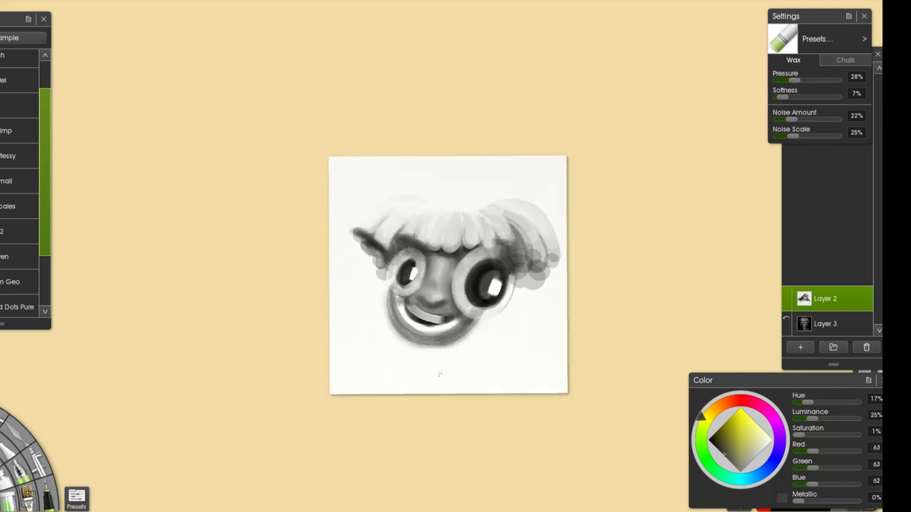
pyautogui.scroll(1, 546, 380)
pyautogui.keyDown('alt'); pyautogui.click(425, 342); pyautogui.keyUp('alt')
pyautogui.moveTo(421, 336)
pyautogui.mouseDown()
pyautogui.moveTo(499, 345)
pyautogui.moveTo(428, 340)
pyautogui.mouseUp()
pyautogui.keyDown('alt'); pyautogui.click(426, 336); pyautogui.keyUp('alt')
# - Shade the mouth's left corner and the right side of the jaw with wax in greys sampled around the mouth
pyautogui.keyDown('alt'); pyautogui.click(421, 327); pyautogui.keyUp('alt')
pyautogui.keyDown('alt'); pyautogui.click(407, 322); pyautogui.keyUp('alt')
pyautogui.keyDown('alt'); pyautogui.click(399, 318); pyautogui.keyUp('alt')
pyautogui.moveTo(396, 309); pyautogui.dragTo(398, 322)
pyautogui.moveTo(473, 343); pyautogui.dragTo(455, 359)
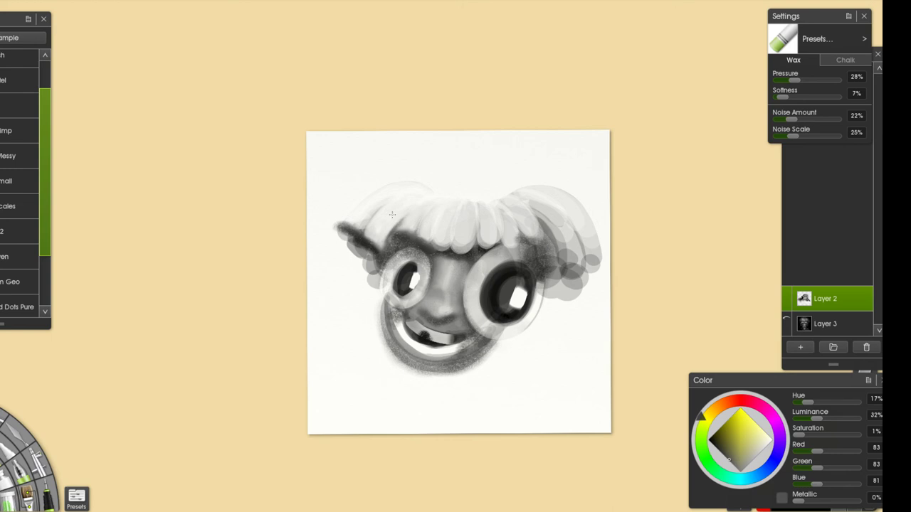
# - Outline the top edge of the hair with one continuous translucent grey ink pen line, undoing the earlier attempts
pyautogui.press('i')
pyautogui.moveTo(347, 222); pyautogui.dragTo(381, 193)
pyautogui.hotkey('ctrl', 'z')
pyautogui.moveTo(340, 222); pyautogui.dragTo(370, 195)
pyautogui.hotkey('ctrl', 'z')
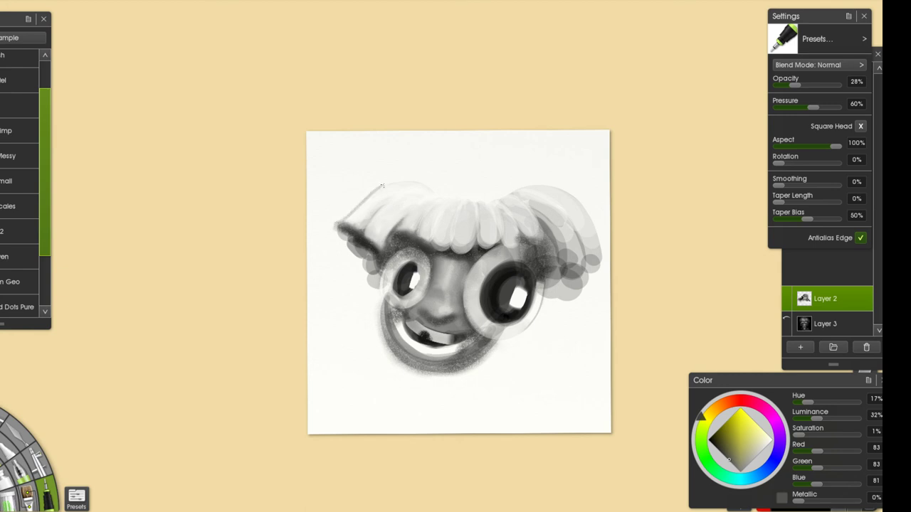
pyautogui.moveTo(335, 224)
pyautogui.mouseDown()
pyautogui.moveTo(402, 181)
pyautogui.moveTo(432, 178)
pyautogui.mouseUp()
pyautogui.hotkey('ctrl', 'z')
pyautogui.moveTo(339, 221)
pyautogui.mouseDown()
pyautogui.moveTo(445, 190)
pyautogui.moveTo(510, 190)
pyautogui.moveTo(588, 220)
pyautogui.mouseUp()
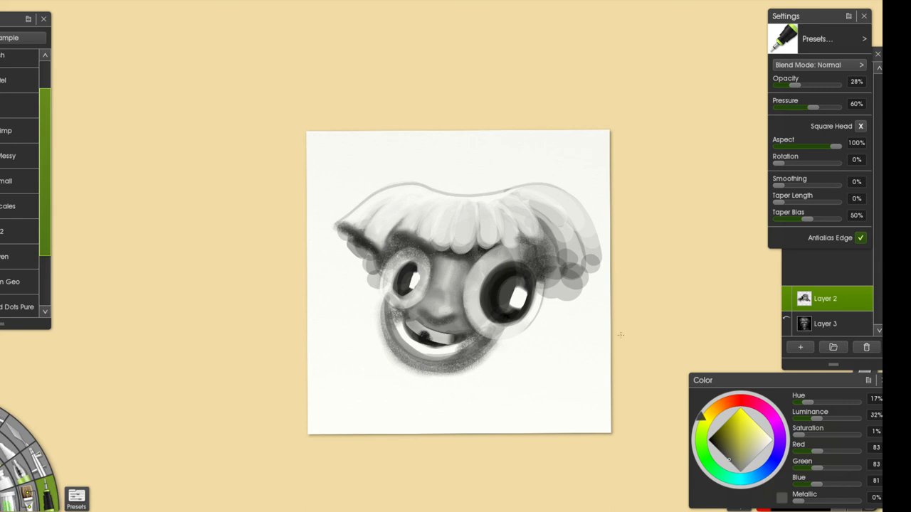
# - Rough in a soft dark grey wax tuft above the dip at the top of the hair
pyautogui.press('e')
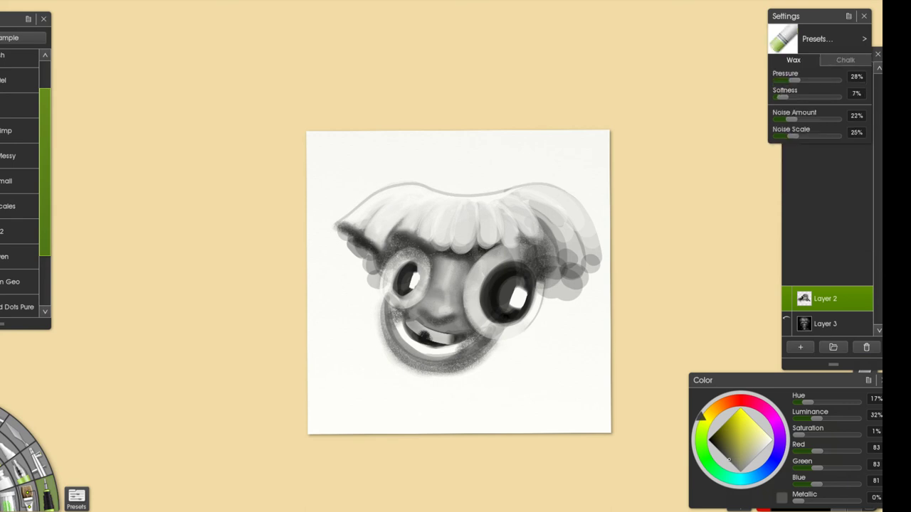
pyautogui.keyDown('alt'); pyautogui.click(476, 262); pyautogui.keyUp('alt')
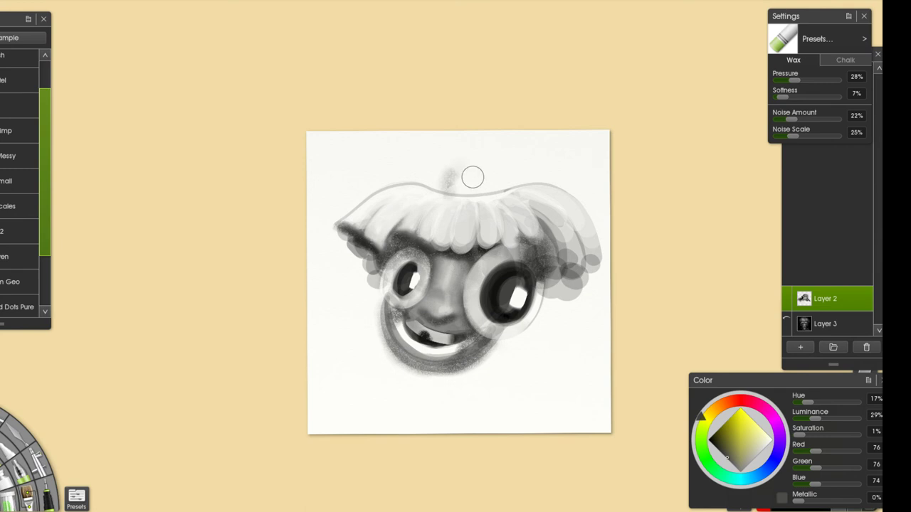
pyautogui.moveTo(457, 192)
pyautogui.mouseDown()
pyautogui.moveTo(451, 163)
pyautogui.moveTo(456, 183)
pyautogui.moveTo(454, 171)
pyautogui.mouseUp()
pyautogui.hotkey('ctrl', 'z')
pyautogui.moveTo(463, 190)
pyautogui.mouseDown()
pyautogui.moveTo(476, 165)
pyautogui.moveTo(461, 183)
pyautogui.moveTo(480, 166)
pyautogui.moveTo(471, 188)
pyautogui.moveTo(518, 170)
pyautogui.mouseUp()
pyautogui.hotkey('ctrl', 'z')
pyautogui.hotkey('ctrl', 'z')
pyautogui.moveTo(452, 171); pyautogui.dragTo(455, 188)
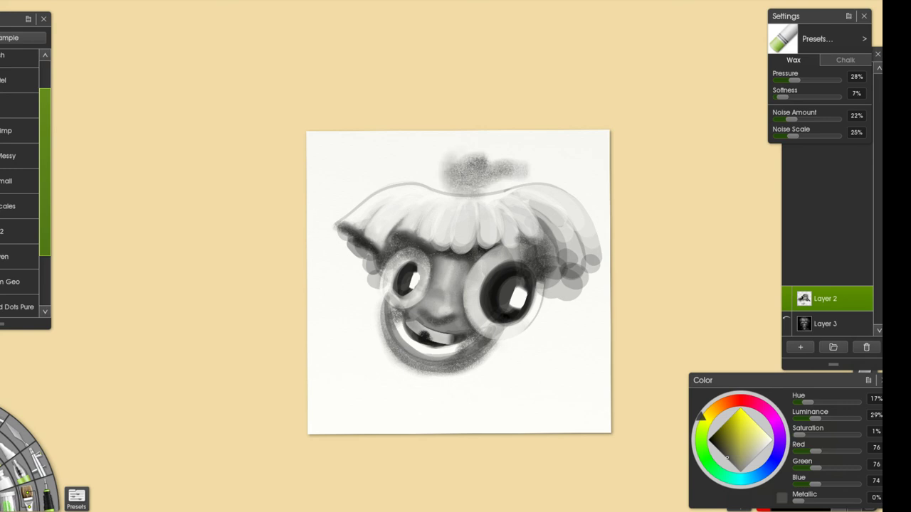
# - Erase three light curved strands out of the grey tuft above the hair, undoing unwanted strokes
pyautogui.press('e')
pyautogui.moveTo(491, 157)
pyautogui.mouseDown()
pyautogui.moveTo(463, 174)
pyautogui.moveTo(492, 166)
pyautogui.moveTo(475, 185)
pyautogui.moveTo(451, 161)
pyautogui.moveTo(455, 185)
pyautogui.moveTo(453, 166)
pyautogui.moveTo(525, 169)
pyautogui.mouseUp()
pyautogui.hotkey('ctrl', 'z')
pyautogui.hotkey('ctrl', 'z')
pyautogui.hotkey('ctrl', 'z')
pyautogui.hotkey('ctrl', 'z')
pyautogui.hotkey('ctrl', 'z')
pyautogui.hotkey('ctrl', 'z')
pyautogui.hotkey('ctrl', 'z')
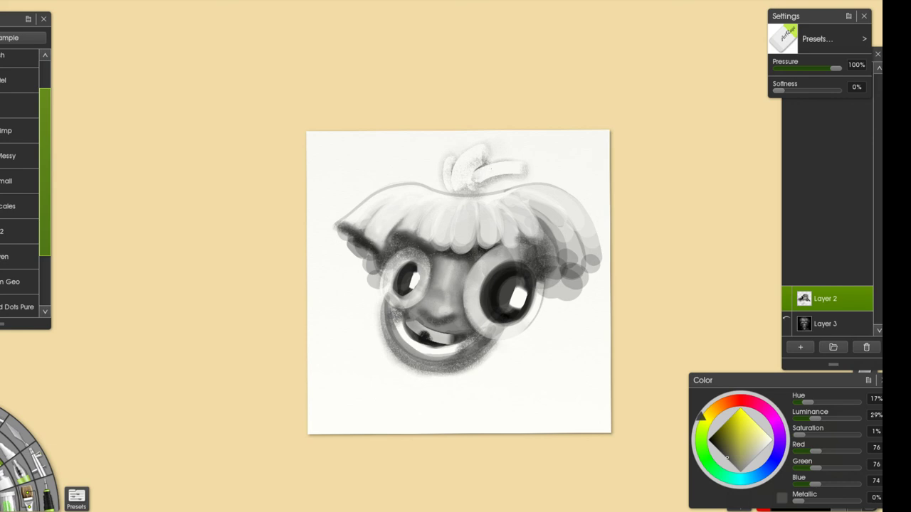
# - Shade the base and strands of the tuft with wax in greys sampled at its root
pyautogui.press('e')
pyautogui.keyDown('alt'); pyautogui.click(478, 190); pyautogui.keyUp('alt')
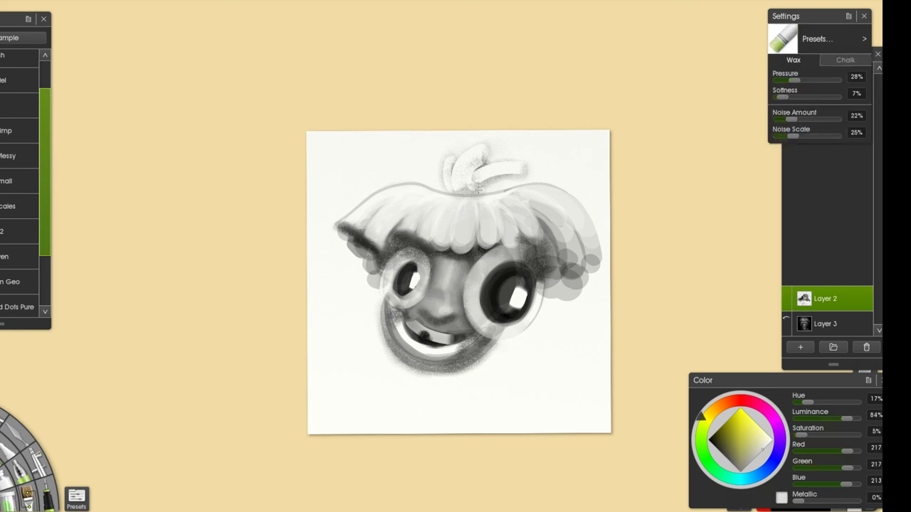
pyautogui.keyDown('alt'); pyautogui.click(478, 184); pyautogui.keyUp('alt')
pyautogui.moveTo(475, 186)
pyautogui.mouseDown()
pyautogui.moveTo(471, 170)
pyautogui.moveTo(450, 182)
pyautogui.moveTo(463, 188)
pyautogui.moveTo(452, 184)
pyautogui.mouseUp()
pyautogui.hotkey('ctrl', 'z')
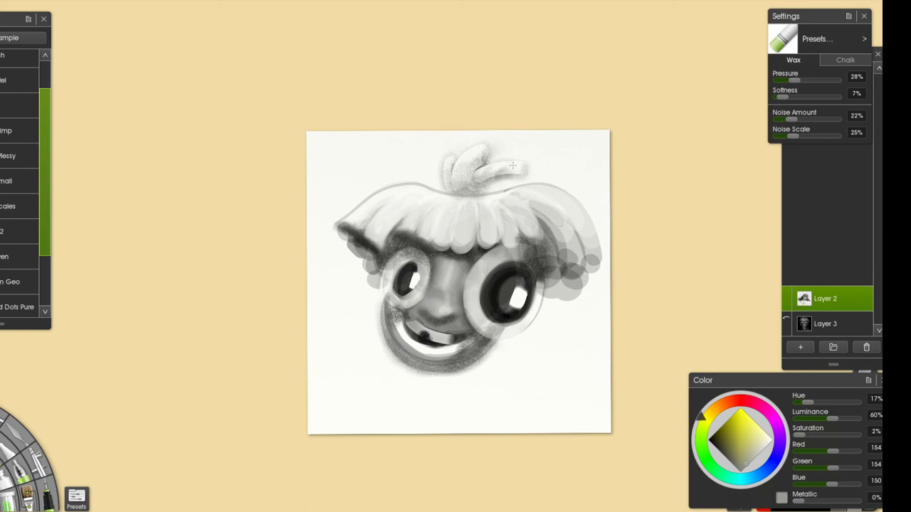
pyautogui.moveTo(509, 172); pyautogui.dragTo(528, 163)
# - Erase short twisting highlights across the tuft's strands, undoing unwanted strokes
pyautogui.press('e')
pyautogui.moveTo(458, 162)
pyautogui.mouseDown()
pyautogui.moveTo(482, 151)
pyautogui.moveTo(456, 185)
pyautogui.moveTo(504, 163)
pyautogui.moveTo(478, 174)
pyautogui.moveTo(470, 196)
pyautogui.moveTo(465, 172)
pyautogui.moveTo(460, 183)
pyautogui.moveTo(480, 155)
pyautogui.moveTo(457, 178)
pyautogui.moveTo(472, 149)
pyautogui.moveTo(484, 171)
pyautogui.moveTo(490, 152)
pyautogui.moveTo(465, 154)
pyautogui.moveTo(495, 154)
pyautogui.mouseUp()
pyautogui.hotkey('ctrl', 'z')
pyautogui.hotkey('ctrl', 'z')
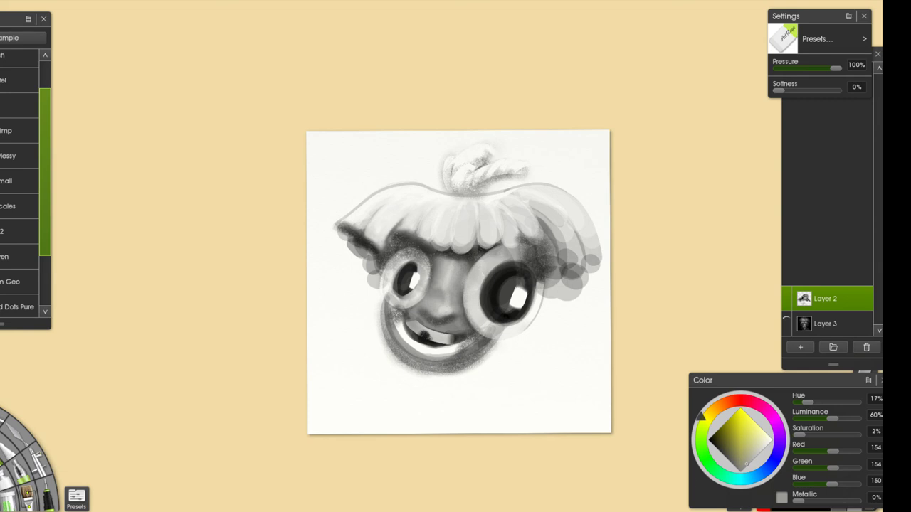
# - Extend soft grey wax shading along the left side of the tuft with a grey sampled at its base
pyautogui.press('e')
pyautogui.keyDown('alt'); pyautogui.click(445, 183); pyautogui.keyUp('alt')
pyautogui.keyDown('alt'); pyautogui.click(443, 181); pyautogui.keyUp('alt')
pyautogui.moveTo(443, 178)
pyautogui.mouseDown()
pyautogui.moveTo(528, 174)
pyautogui.moveTo(442, 190)
pyautogui.moveTo(432, 180)
pyautogui.moveTo(451, 184)
pyautogui.moveTo(437, 166)
pyautogui.mouseUp()
pyautogui.hotkey('ctrl', 'z')
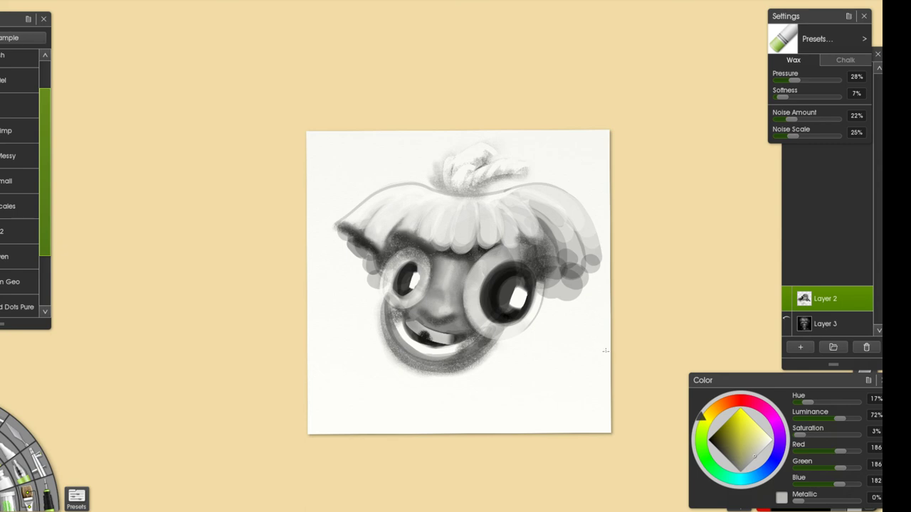
# - Refine the tuft's left strands by erasing light areas and adding soft light grey wax shading
pyautogui.press('e')
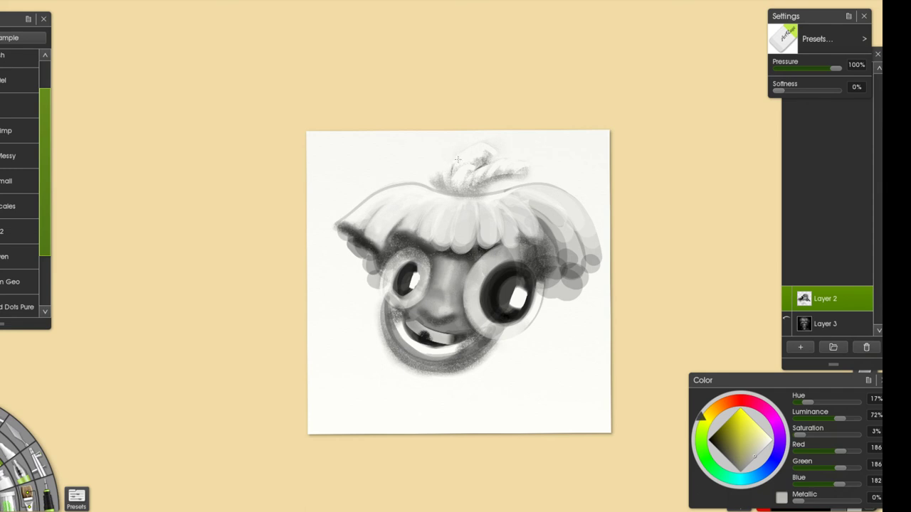
pyautogui.press('c')
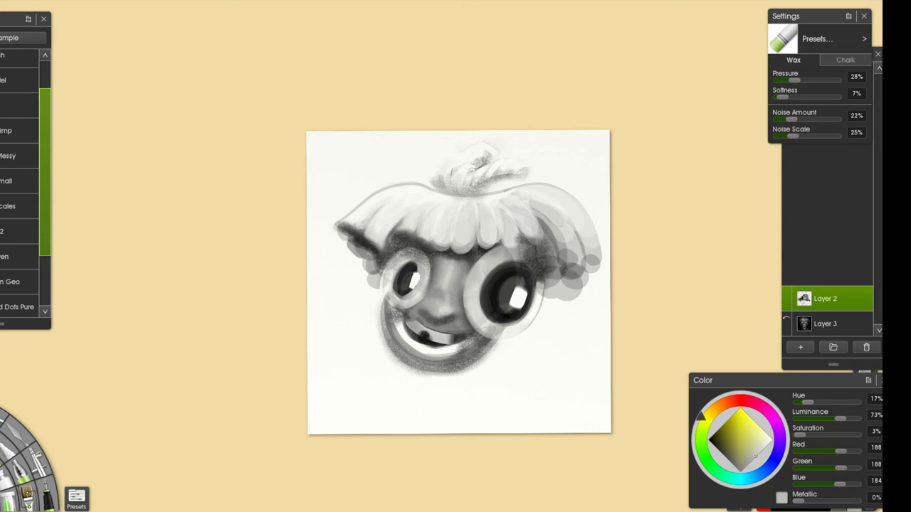
pyautogui.moveTo(454, 165)
pyautogui.mouseDown()
pyautogui.moveTo(474, 143)
pyautogui.moveTo(470, 152)
pyautogui.mouseUp()
pyautogui.press('e')
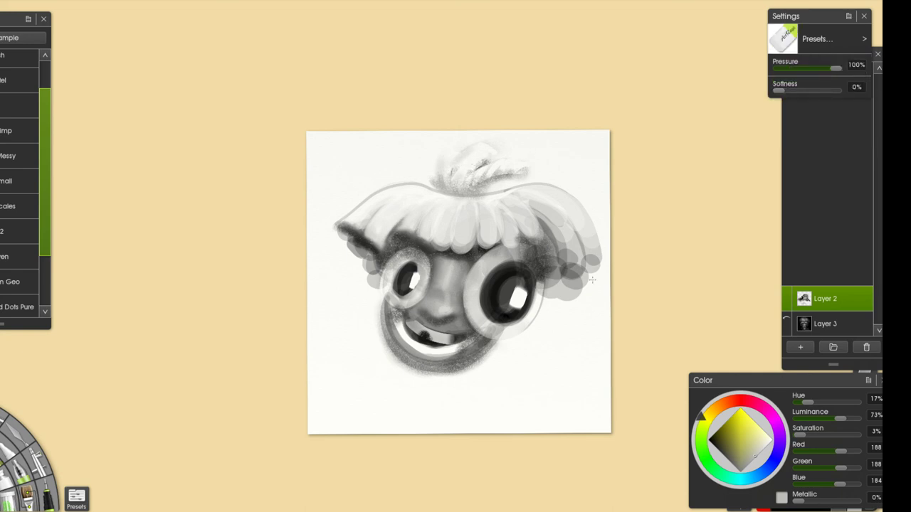
# - Erase along the outer edge of the dark shadow at the left hair tip to sharpen it, undoing unwanted strokes
pyautogui.scroll(-3, 497, 346)
pyautogui.scroll(4, 446, 367)
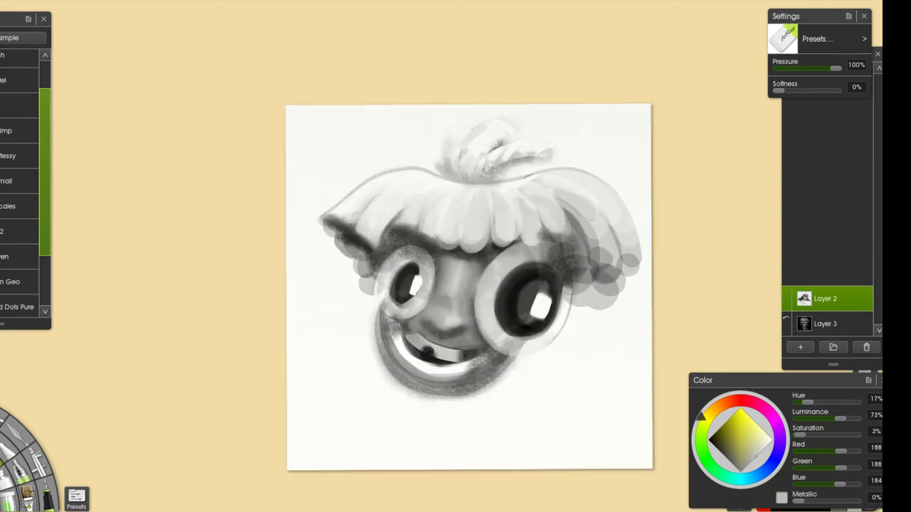
pyautogui.press('e')
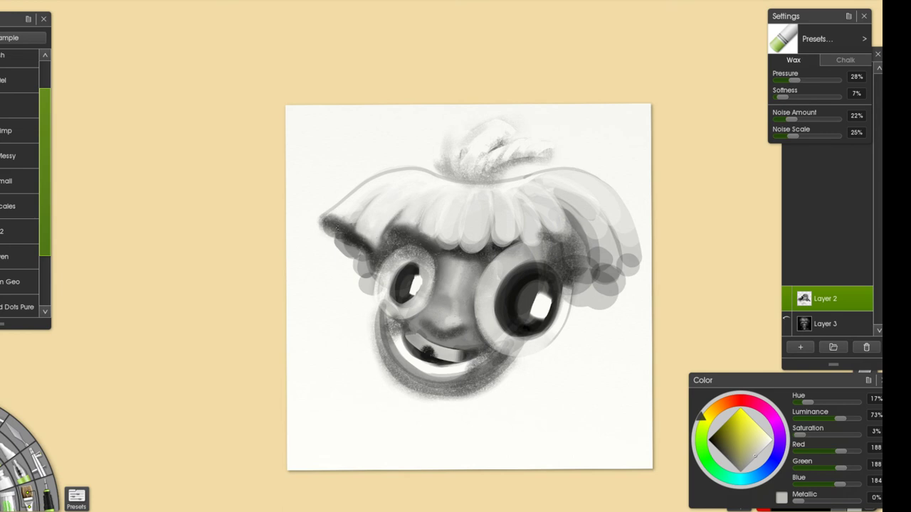
pyautogui.press('e')
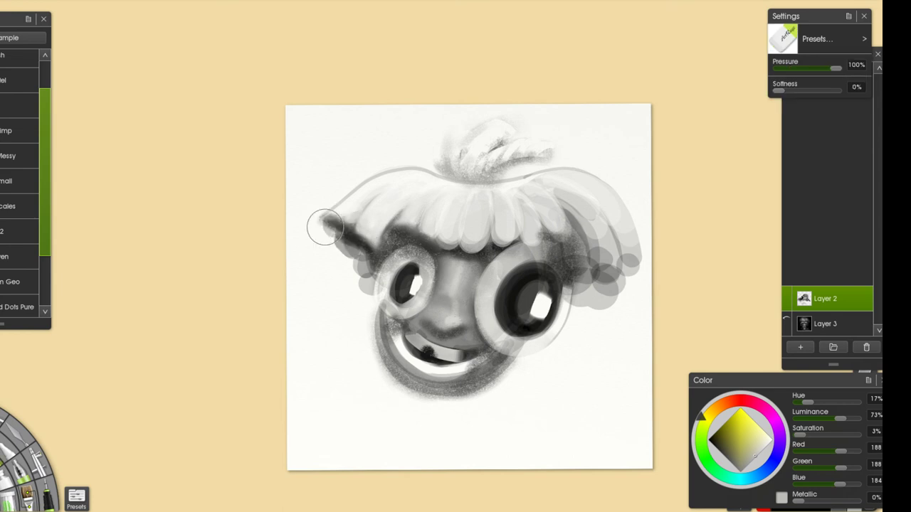
pyautogui.hotkey('ctrl', 'z')
pyautogui.moveTo(326, 218)
pyautogui.mouseDown()
pyautogui.moveTo(350, 242)
pyautogui.moveTo(320, 221)
pyautogui.moveTo(340, 235)
pyautogui.mouseUp()
pyautogui.hotkey('ctrl', 'z')
pyautogui.hotkey('ctrl', 'z')
pyautogui.hotkey('ctrl', 'z')
pyautogui.moveTo(351, 240); pyautogui.dragTo(366, 255)
pyautogui.hotkey('ctrl', 'z')
pyautogui.hotkey('ctrl', 'z')
# - Add soft grey wax shading above the left hair tip with a grey sampled beneath it, undoing unwanted strokes
pyautogui.press('e')
pyautogui.keyDown('alt'); pyautogui.click(354, 247); pyautogui.keyUp('alt')
pyautogui.hotkey('ctrl', 'z')
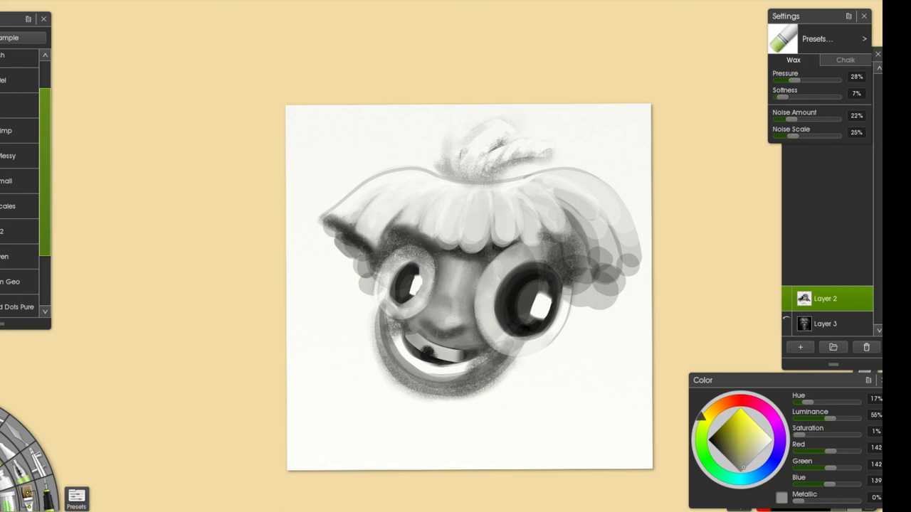
pyautogui.press('e')
pyautogui.hotkey('ctrl', 'z')
pyautogui.moveTo(387, 192)
pyautogui.mouseDown()
pyautogui.moveTo(345, 226)
pyautogui.moveTo(351, 232)
pyautogui.moveTo(340, 229)
pyautogui.moveTo(350, 216)
pyautogui.moveTo(348, 225)
pyautogui.mouseUp()
pyautogui.press('e')
pyautogui.hotkey('ctrl', 'z')
pyautogui.hotkey('ctrl', 'z')
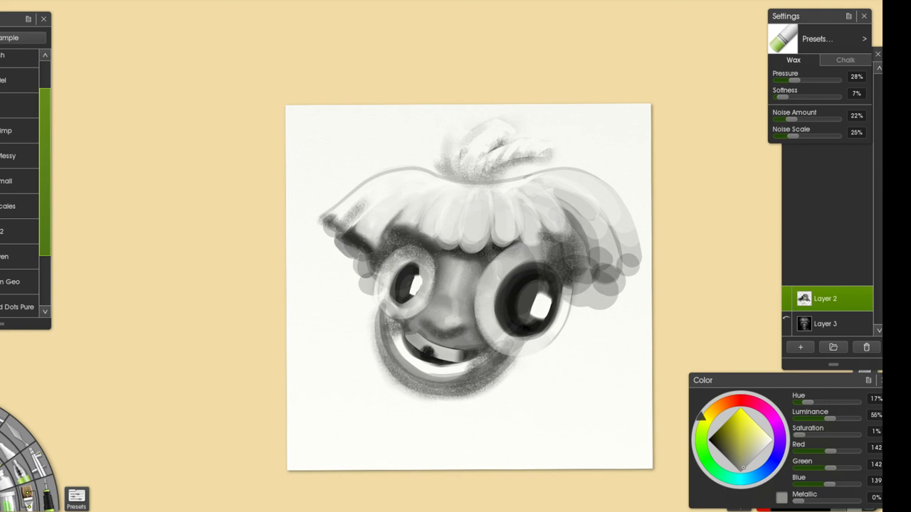
# - Soften the left tip's grey shading with a near-white sampled from the central hair, undoing unwanted strokes
pyautogui.moveTo(411, 388); pyautogui.dragTo(391, 452)
pyautogui.hotkey('ctrl', 'z')
pyautogui.keyDown('alt'); pyautogui.click(457, 189); pyautogui.keyUp('alt')
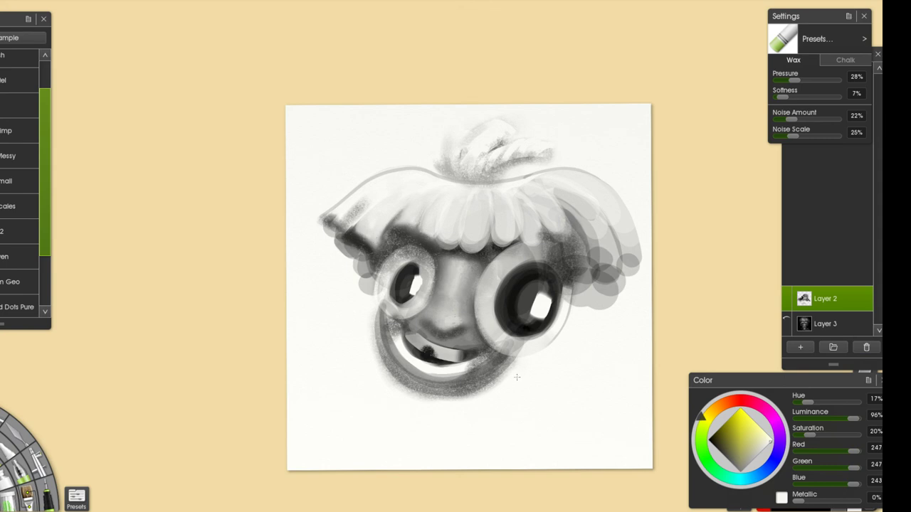
pyautogui.keyDown('alt'); pyautogui.click(490, 253); pyautogui.keyUp('alt')
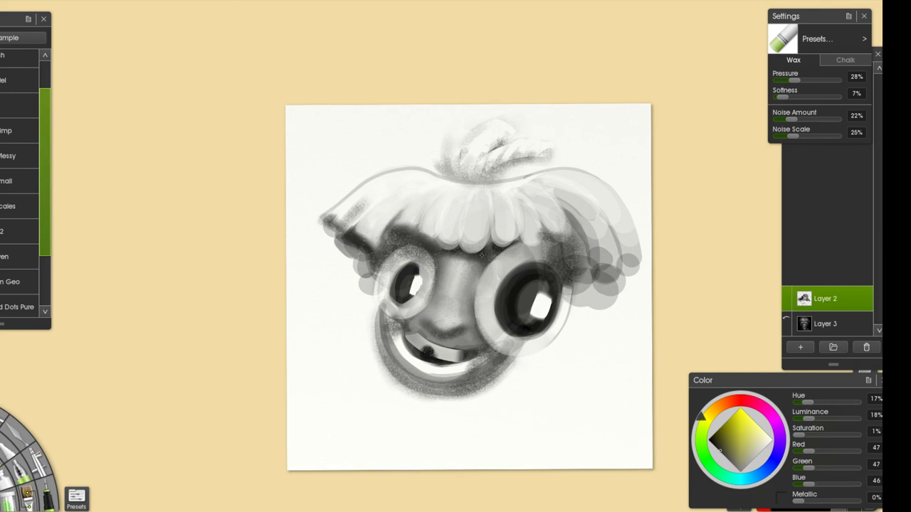
pyautogui.keyDown('alt'); pyautogui.click(459, 193); pyautogui.keyUp('alt')
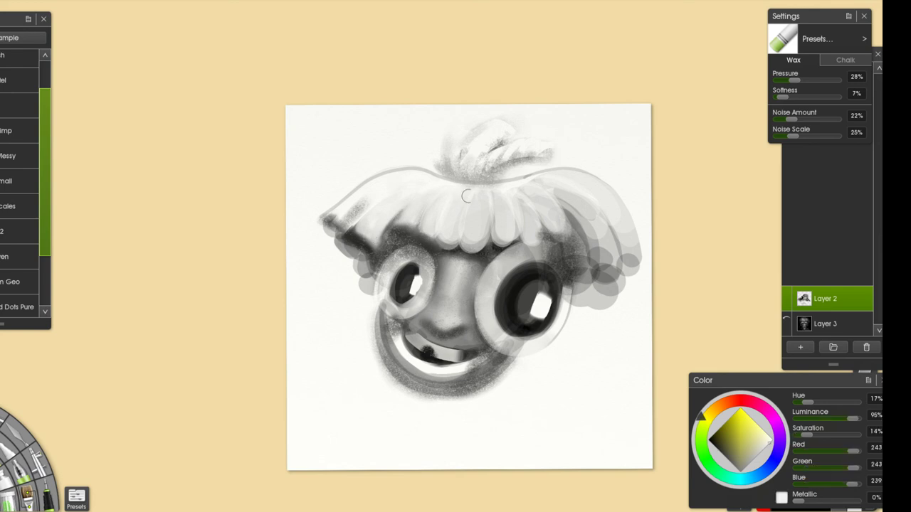
pyautogui.moveTo(366, 204); pyautogui.dragTo(351, 229)
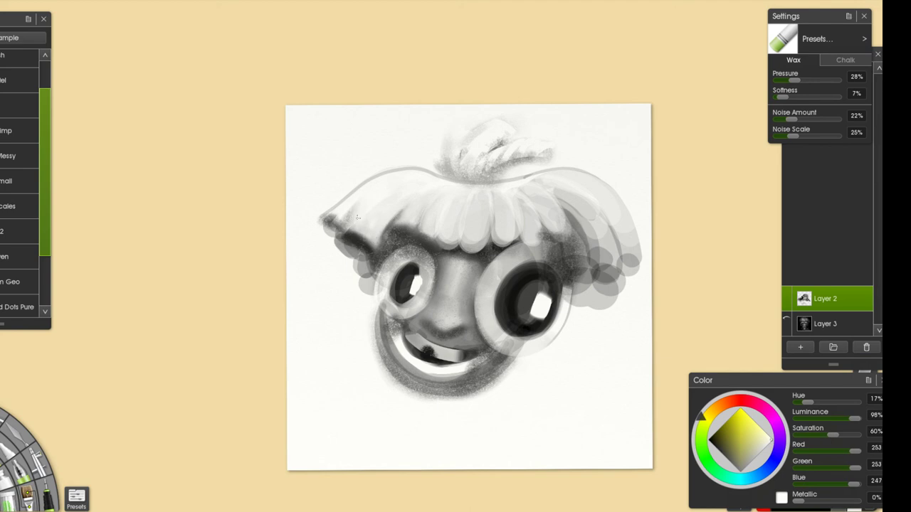
pyautogui.keyDown('alt'); pyautogui.click(388, 228); pyautogui.keyUp('alt')
pyautogui.moveTo(366, 214)
pyautogui.mouseDown()
pyautogui.moveTo(386, 223)
pyautogui.moveTo(326, 212)
pyautogui.moveTo(375, 201)
pyautogui.moveTo(353, 201)
pyautogui.mouseUp()
pyautogui.hotkey('ctrl', 'z')
# - Brush soft grey wax shading up the right side of the hair, undoing the first stroke
pyautogui.moveTo(640, 266)
pyautogui.mouseDown()
pyautogui.moveTo(607, 236)
pyautogui.moveTo(621, 224)
pyautogui.moveTo(613, 207)
pyautogui.mouseUp()
pyautogui.hotkey('ctrl', 'z')
pyautogui.moveTo(625, 271)
pyautogui.mouseDown()
pyautogui.moveTo(578, 207)
pyautogui.moveTo(591, 193)
pyautogui.mouseUp()
# - Blend the overlapping shapes in the right side of the hair with white wax strokes, undoing unwanted ones
pyautogui.keyDown('alt'); pyautogui.click(514, 190); pyautogui.keyUp('alt')
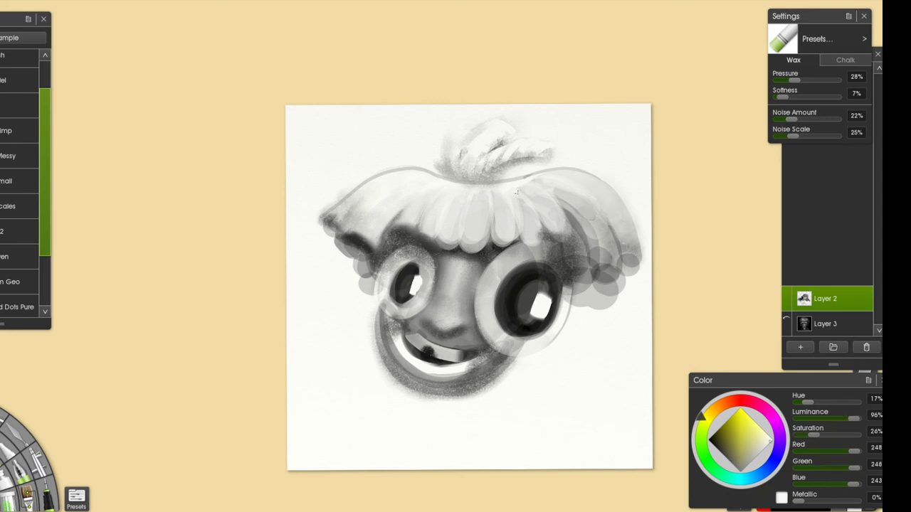
pyautogui.press('e')
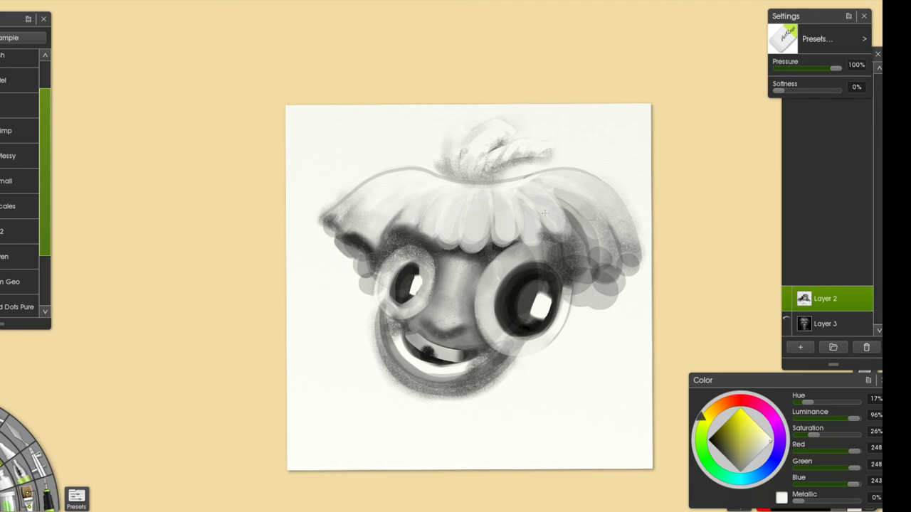
pyautogui.press('e')
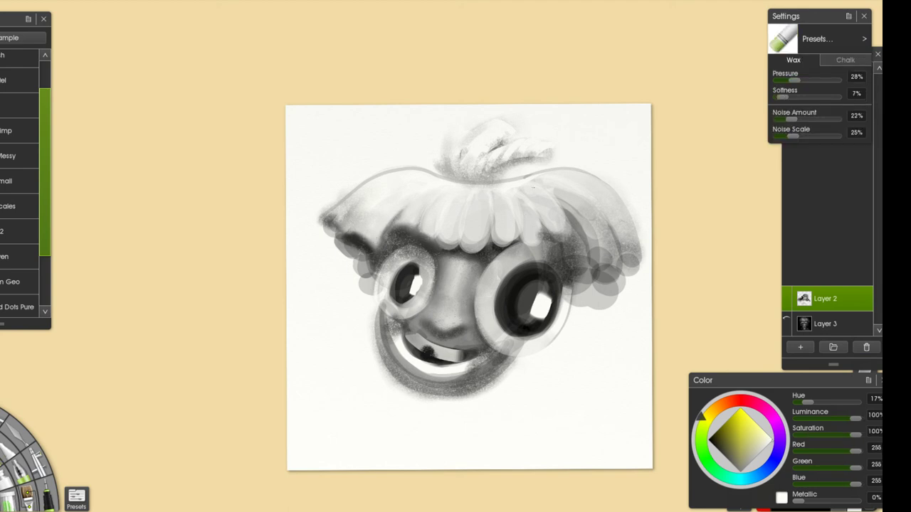
pyautogui.hotkey('ctrl', 'z')
pyautogui.moveTo(519, 187)
pyautogui.mouseDown()
pyautogui.moveTo(547, 212)
pyautogui.moveTo(522, 192)
pyautogui.moveTo(587, 204)
pyautogui.moveTo(526, 184)
pyautogui.moveTo(613, 235)
pyautogui.mouseUp()
pyautogui.hotkey('ctrl', 'z')
pyautogui.hotkey('ctrl', 'z')
pyautogui.moveTo(600, 191)
pyautogui.mouseDown()
pyautogui.moveTo(562, 206)
pyautogui.moveTo(580, 250)
pyautogui.mouseUp()
pyautogui.moveTo(577, 210); pyautogui.dragTo(555, 246)
# - Darken the shadow along the central fringe's lower edge with dark greys sampled above the nose
pyautogui.keyDown('alt'); pyautogui.click(491, 255); pyautogui.keyUp('alt')
pyautogui.moveTo(485, 254)
pyautogui.mouseDown()
pyautogui.moveTo(466, 244)
pyautogui.moveTo(476, 271)
pyautogui.mouseUp()
pyautogui.hotkey('ctrl', 'z')
pyautogui.keyDown('alt'); pyautogui.click(470, 254); pyautogui.keyUp('alt')
pyautogui.moveTo(478, 245)
pyautogui.mouseDown()
pyautogui.moveTo(457, 265)
pyautogui.moveTo(463, 255)
pyautogui.mouseUp()
pyautogui.keyDown('alt'); pyautogui.click(491, 250); pyautogui.keyUp('alt')
pyautogui.moveTo(519, 253)
pyautogui.mouseDown()
pyautogui.moveTo(490, 270)
pyautogui.moveTo(458, 252)
pyautogui.mouseUp()
pyautogui.keyDown('alt'); pyautogui.click(470, 250); pyautogui.keyUp('alt')
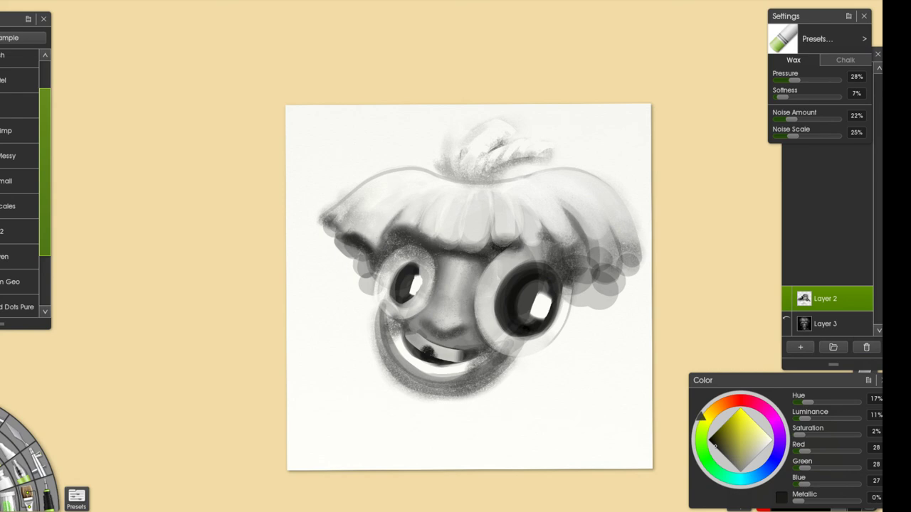
# - Brush pure white highlights down the fringe strands on both sides of its centre
pyautogui.keyDown('alt'); pyautogui.click(529, 205); pyautogui.keyUp('alt')
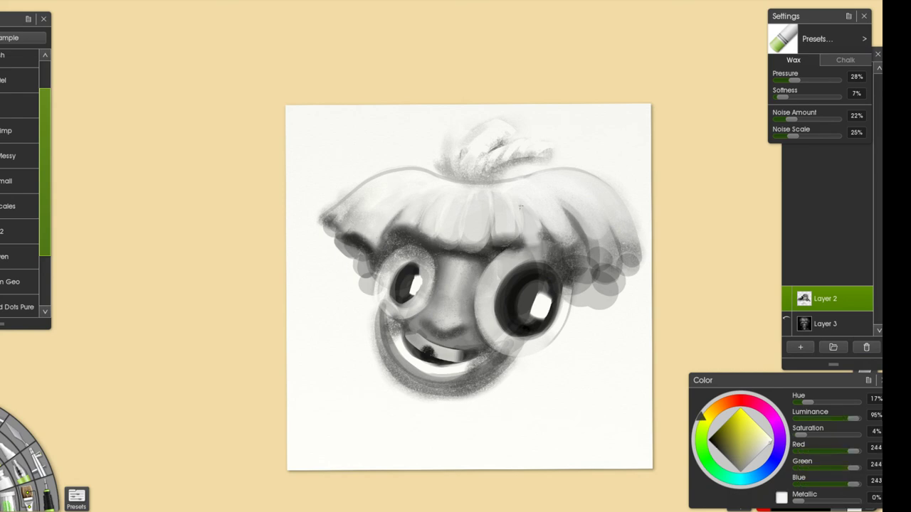
pyautogui.click(769, 435)
pyautogui.moveTo(521, 202); pyautogui.dragTo(540, 237)
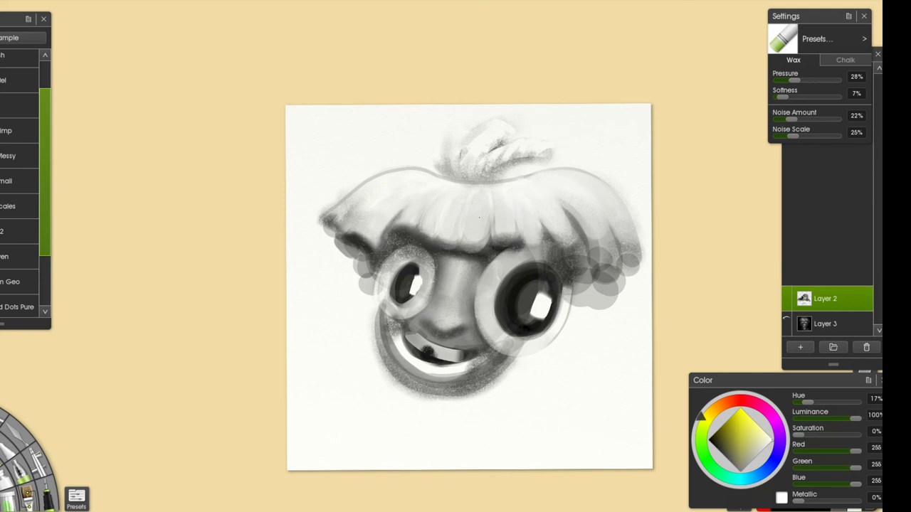
pyautogui.keyDown('alt'); pyautogui.click(418, 230); pyautogui.keyUp('alt')
pyautogui.keyDown('alt'); pyautogui.click(440, 198); pyautogui.keyUp('alt')
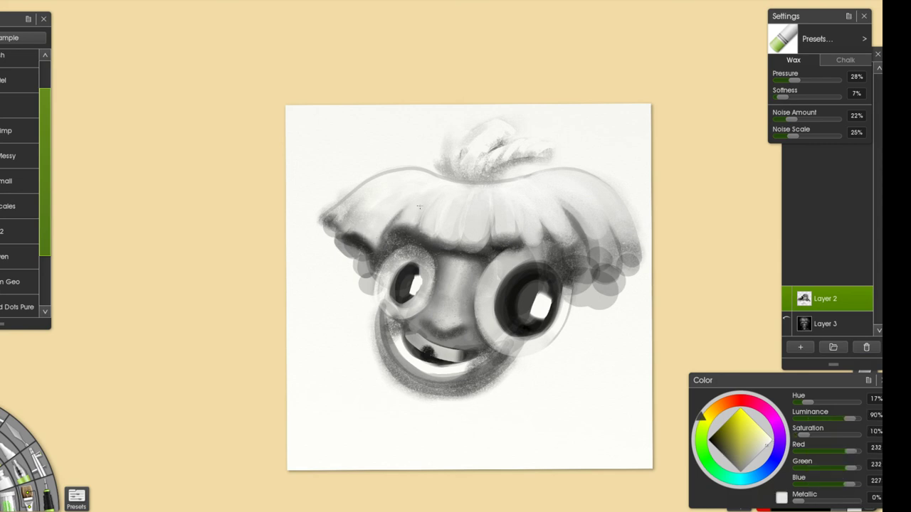
pyautogui.click(771, 439)
pyautogui.moveTo(407, 201)
pyautogui.mouseDown()
pyautogui.moveTo(392, 229)
pyautogui.moveTo(407, 213)
pyautogui.mouseUp()
pyautogui.keyDown('alt'); pyautogui.click(399, 230); pyautogui.keyUp('alt')
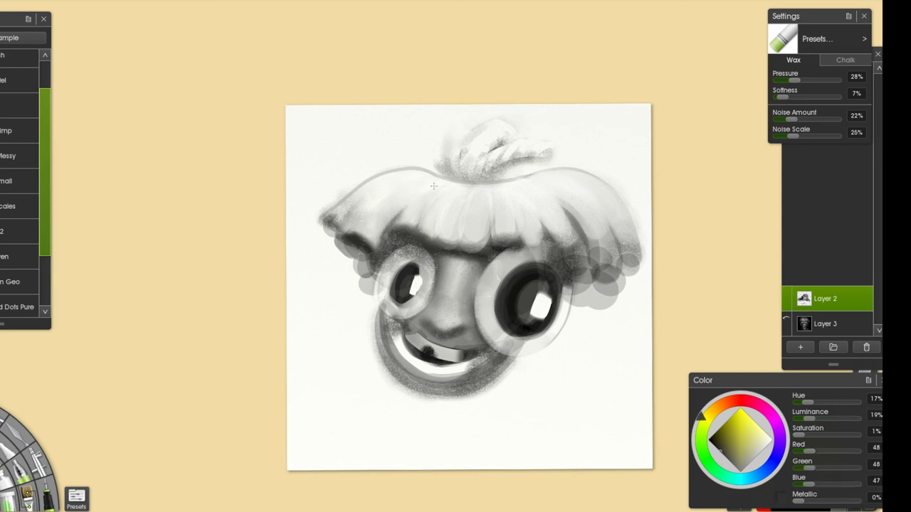
pyautogui.moveTo(764, 434); pyautogui.dragTo(788, 450)
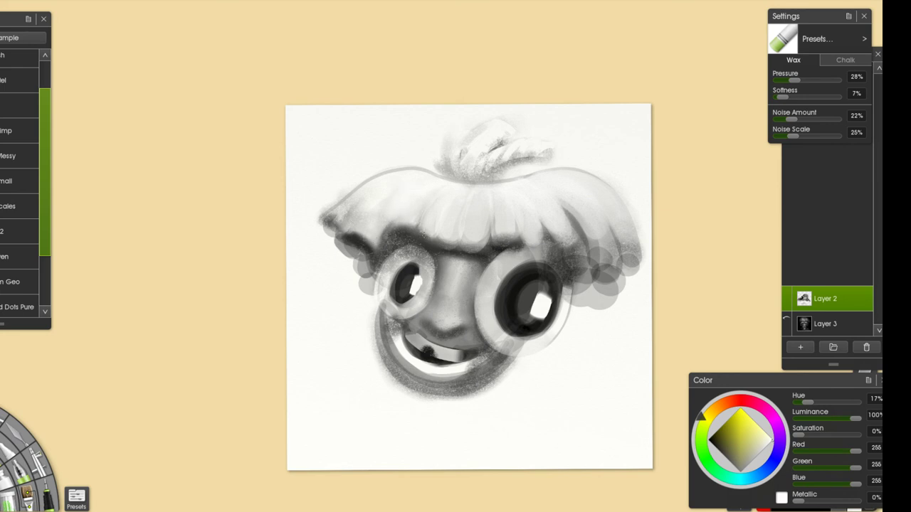
# - Shade the underside of the left hair lock and the fringe above the left eye with sampled dark greys
pyautogui.keyDown('alt'); pyautogui.click(430, 237); pyautogui.keyUp('alt')
pyautogui.moveTo(340, 241); pyautogui.dragTo(367, 258)
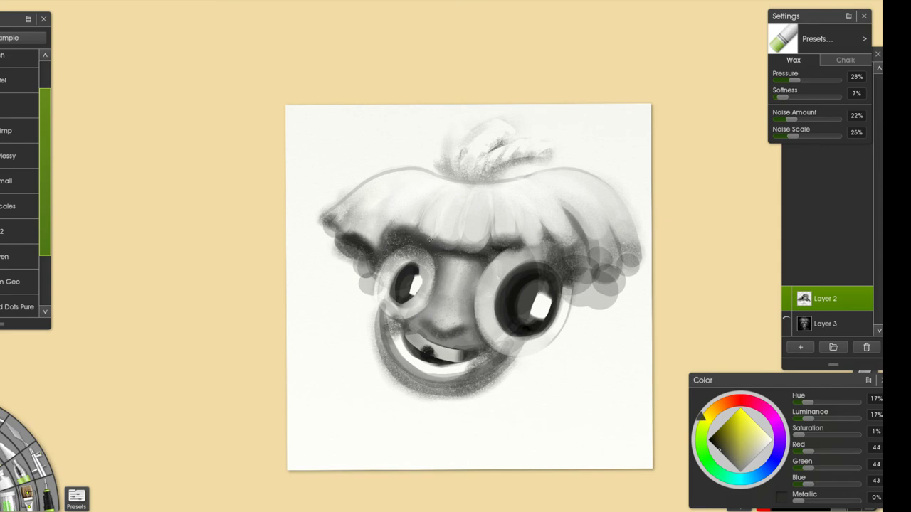
pyautogui.keyDown('alt'); pyautogui.click(425, 196); pyautogui.keyUp('alt')
pyautogui.keyDown('alt'); pyautogui.click(414, 224); pyautogui.keyUp('alt')
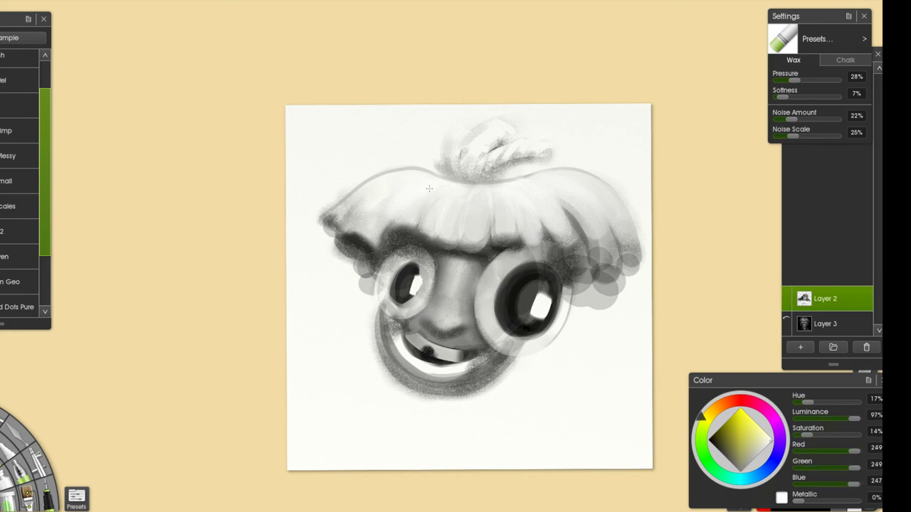
pyautogui.keyDown('alt'); pyautogui.click(436, 186); pyautogui.keyUp('alt')
pyautogui.keyDown('alt'); pyautogui.click(413, 232); pyautogui.keyUp('alt')
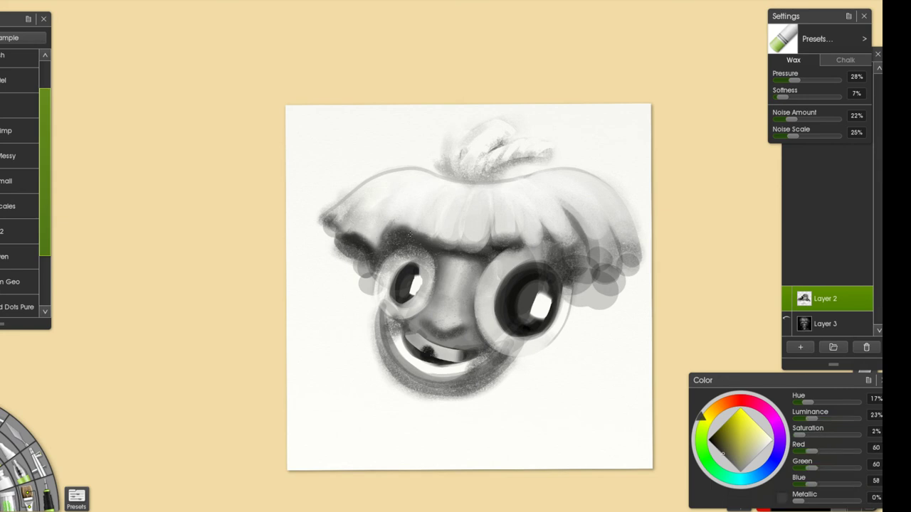
pyautogui.moveTo(402, 225)
pyautogui.mouseDown()
pyautogui.moveTo(439, 251)
pyautogui.moveTo(419, 244)
pyautogui.moveTo(431, 249)
pyautogui.mouseUp()
# - Shade grey rounded lobes along the fringe's lower edge from the centre to above the right eye with sampled tones
pyautogui.keyDown('alt'); pyautogui.click(441, 193); pyautogui.keyUp('alt')
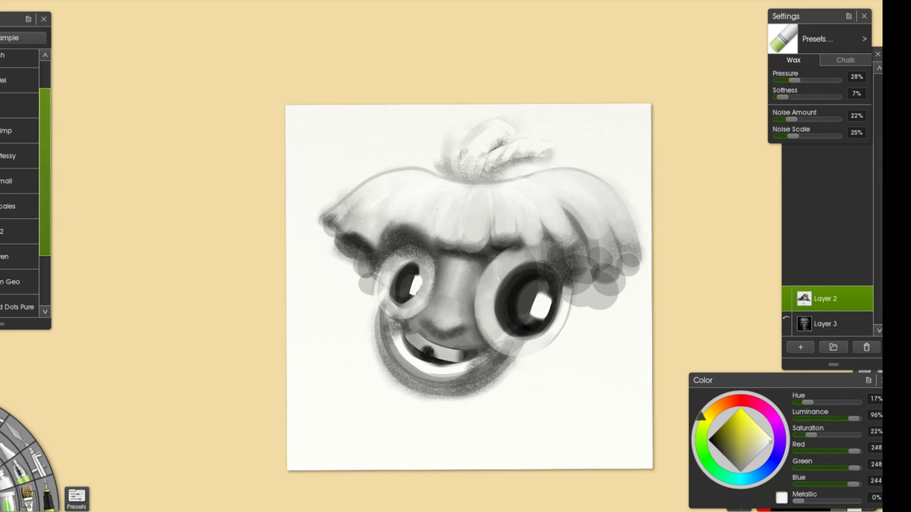
pyautogui.keyDown('alt'); pyautogui.click(456, 250); pyautogui.keyUp('alt')
pyautogui.moveTo(442, 239)
pyautogui.mouseDown()
pyautogui.moveTo(457, 249)
pyautogui.moveTo(488, 249)
pyautogui.moveTo(484, 239)
pyautogui.moveTo(548, 250)
pyautogui.moveTo(539, 236)
pyautogui.moveTo(536, 246)
pyautogui.mouseUp()
pyautogui.keyDown('alt'); pyautogui.click(510, 245); pyautogui.keyUp('alt')
pyautogui.hotkey('ctrl', 'z')
pyautogui.keyDown('alt'); pyautogui.click(531, 205); pyautogui.keyUp('alt')
pyautogui.keyDown('alt'); pyautogui.click(532, 205); pyautogui.keyUp('alt')
pyautogui.moveTo(543, 224)
pyautogui.mouseDown()
pyautogui.moveTo(542, 255)
pyautogui.moveTo(529, 243)
pyautogui.mouseUp()
pyautogui.keyDown('alt'); pyautogui.click(535, 248); pyautogui.keyUp('alt')
# - Smooth the dark rounded lobe above the left eye with greys sampled from and around it
pyautogui.scroll(-5, 545, 357)
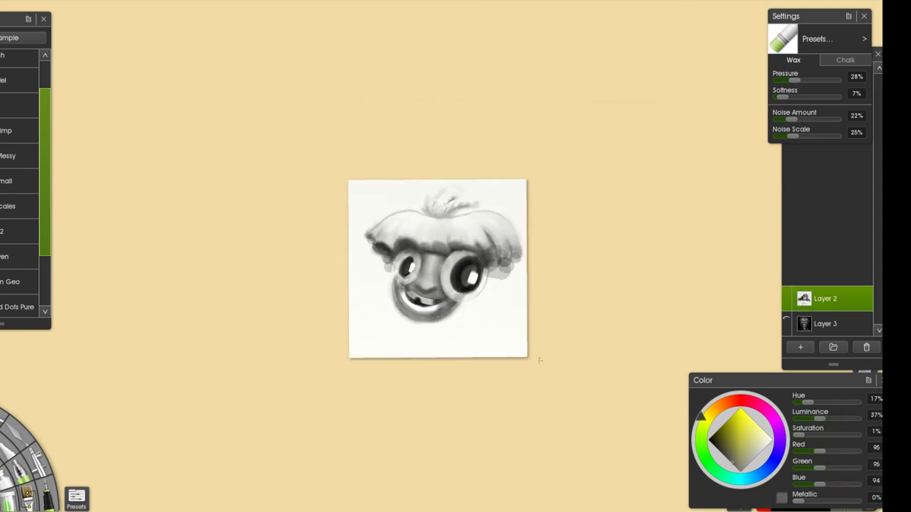
pyautogui.scroll(5, 408, 251)
pyautogui.keyDown('alt'); pyautogui.click(412, 252); pyautogui.keyUp('alt')
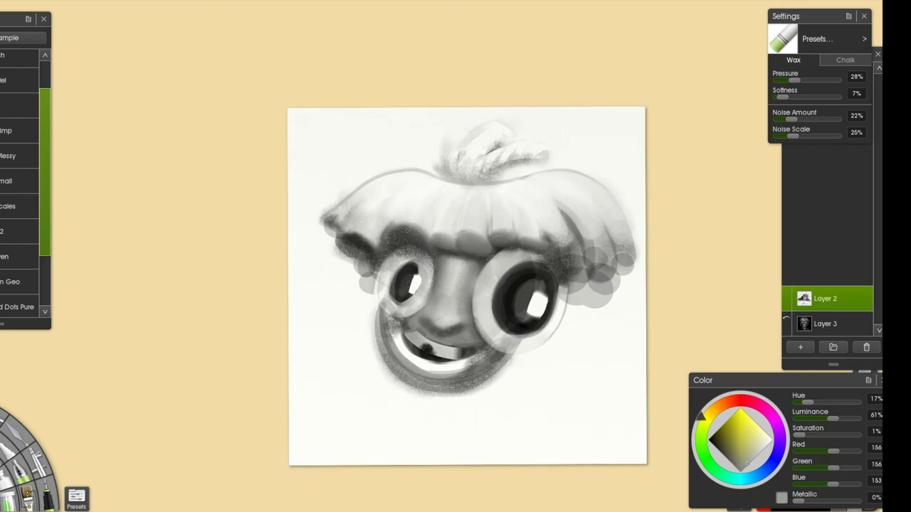
pyautogui.keyDown('alt'); pyautogui.click(418, 239); pyautogui.keyUp('alt')
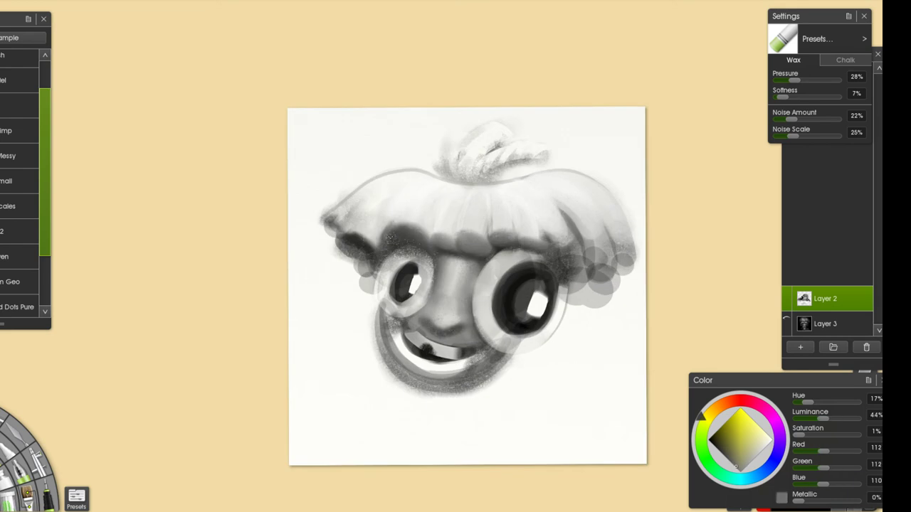
pyautogui.keyDown('alt'); pyautogui.click(396, 238); pyautogui.keyUp('alt')
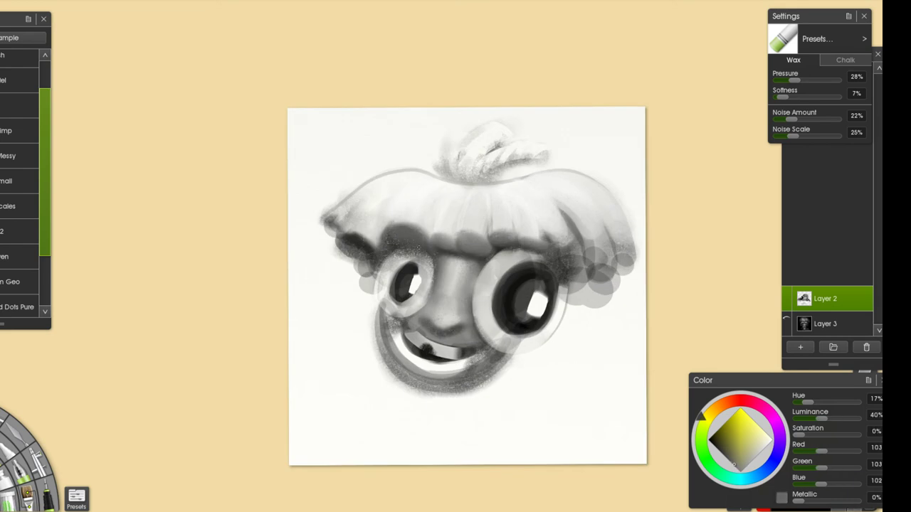
pyautogui.keyDown('alt'); pyautogui.click(392, 238); pyautogui.keyUp('alt')
# - Lighten the dark shading on the left hair locks with white wax strokes
pyautogui.keyDown('alt'); pyautogui.click(347, 246); pyautogui.keyUp('alt')
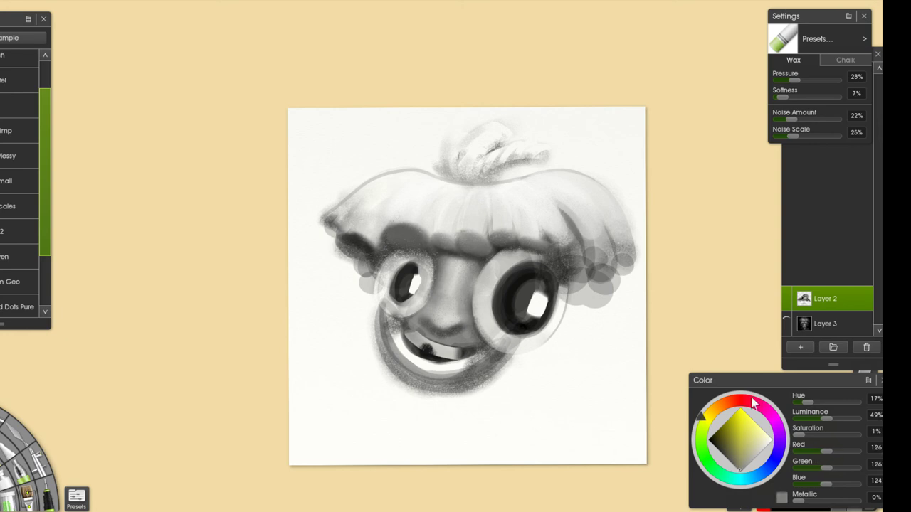
pyautogui.moveTo(752, 445); pyautogui.dragTo(801, 426)
pyautogui.moveTo(336, 245)
pyautogui.mouseDown()
pyautogui.moveTo(354, 259)
pyautogui.moveTo(338, 245)
pyautogui.moveTo(376, 259)
pyautogui.moveTo(368, 256)
pyautogui.mouseUp()
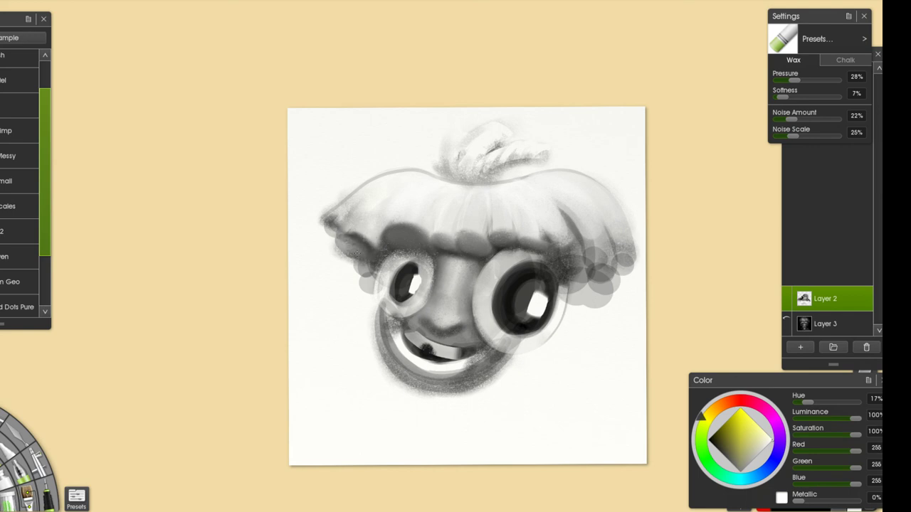
pyautogui.moveTo(332, 229); pyautogui.dragTo(326, 222)
# - Blend the translucent circles under the right side of the hair using pure white and sampled greys
pyautogui.click(764, 456)
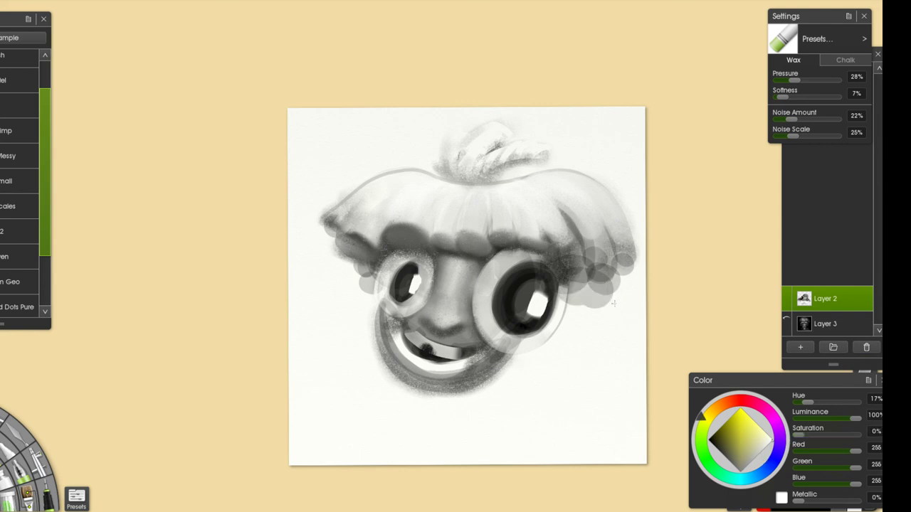
pyautogui.moveTo(611, 295)
pyautogui.mouseDown()
pyautogui.moveTo(586, 294)
pyautogui.moveTo(639, 309)
pyautogui.moveTo(586, 282)
pyautogui.moveTo(630, 263)
pyautogui.moveTo(572, 266)
pyautogui.moveTo(596, 273)
pyautogui.moveTo(598, 263)
pyautogui.moveTo(561, 256)
pyautogui.moveTo(572, 257)
pyautogui.moveTo(568, 244)
pyautogui.moveTo(577, 250)
pyautogui.moveTo(561, 259)
pyautogui.moveTo(549, 248)
pyautogui.moveTo(566, 251)
pyautogui.moveTo(579, 233)
pyautogui.moveTo(546, 247)
pyautogui.moveTo(576, 241)
pyautogui.moveTo(553, 241)
pyautogui.moveTo(584, 235)
pyautogui.mouseUp()
pyautogui.keyDown('alt'); pyautogui.click(569, 239); pyautogui.keyUp('alt')
pyautogui.keyDown('alt'); pyautogui.click(571, 237); pyautogui.keyUp('alt')
pyautogui.keyDown('alt'); pyautogui.click(542, 203); pyautogui.keyUp('alt')
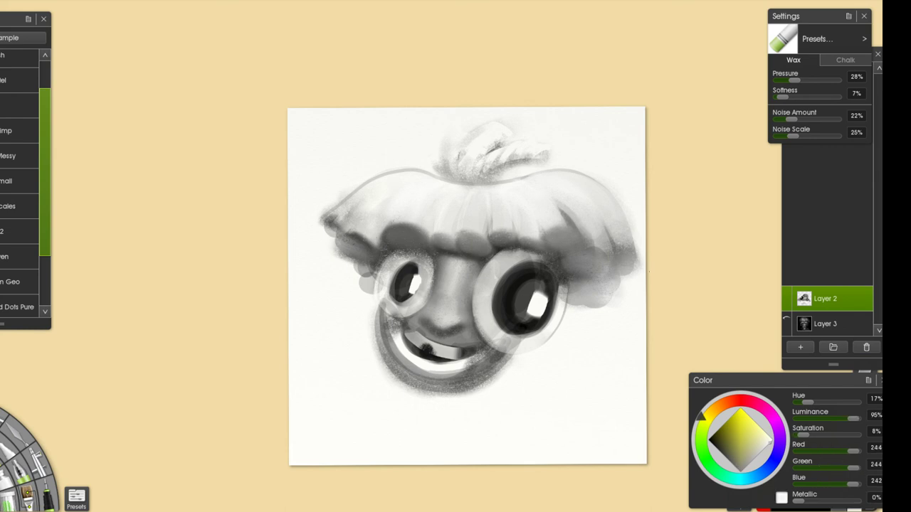
# - Erase crisp highlights down the strands on the right side of the hair, undoing unwanted strokes
pyautogui.press('e')
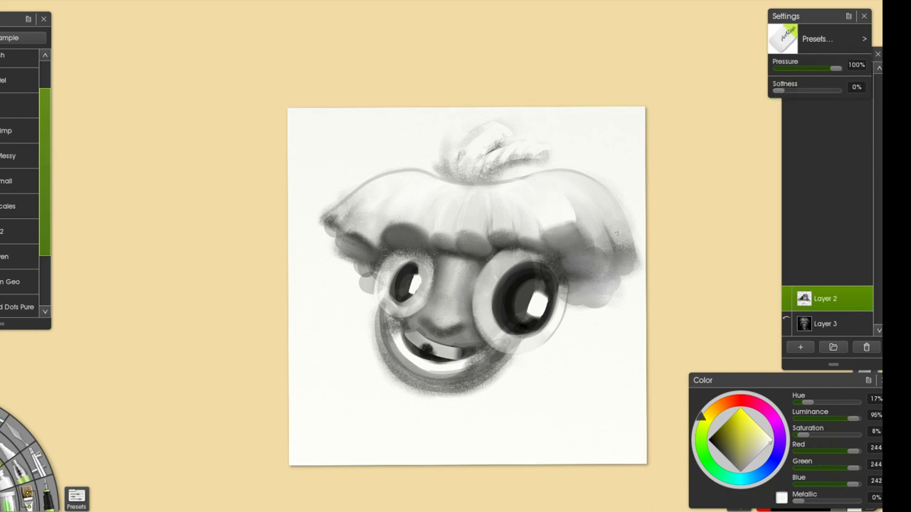
pyautogui.moveTo(581, 226)
pyautogui.mouseDown()
pyautogui.moveTo(599, 223)
pyautogui.moveTo(592, 231)
pyautogui.moveTo(582, 207)
pyautogui.mouseUp()
pyautogui.hotkey('ctrl', 'z')
pyautogui.hotkey('ctrl', 'z')
pyautogui.moveTo(567, 177); pyautogui.dragTo(616, 241)
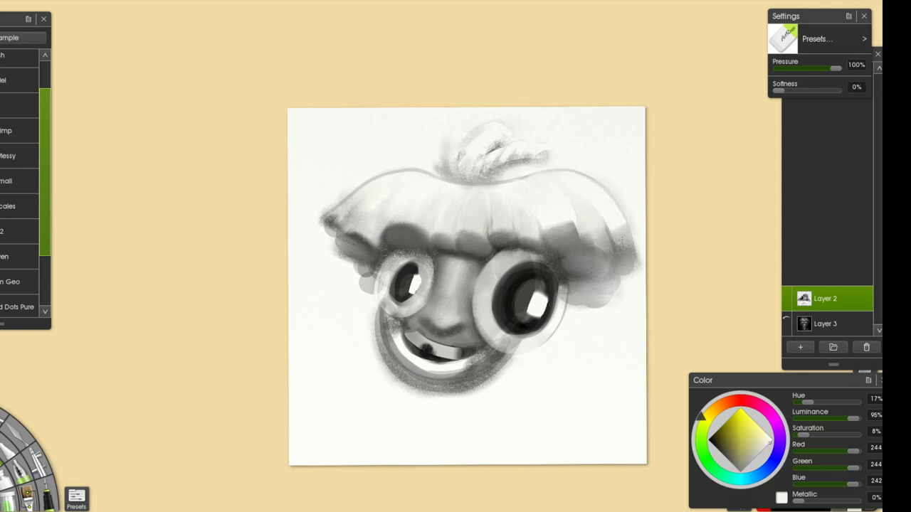
pyautogui.scroll(-4, 650, 325)
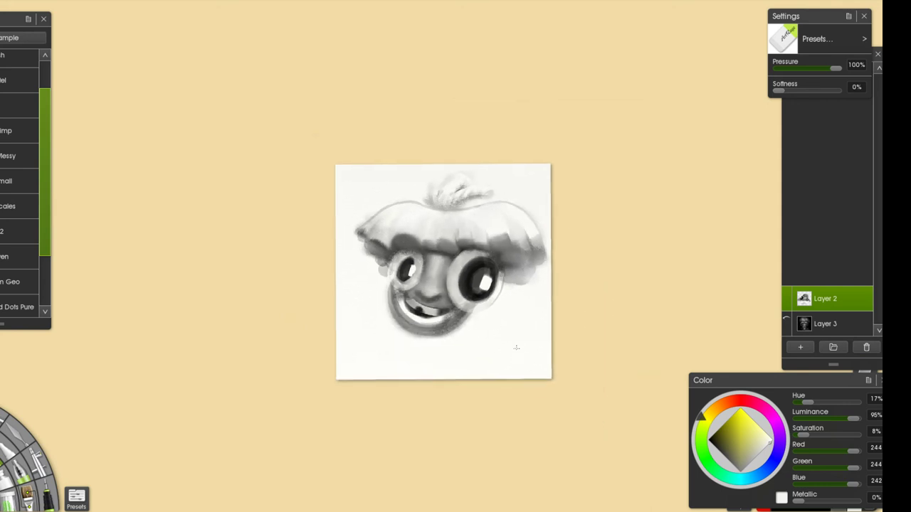
pyautogui.scroll(4, 505, 365)
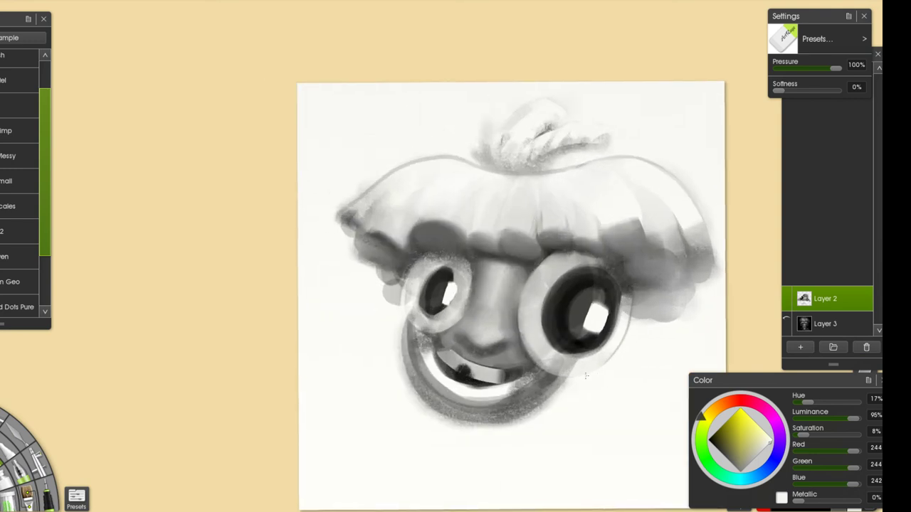
# - Brush a soft, textured grey neck and rounded shoulders beneath the jaw with a sampled grey, undoing unwanted strokes
pyautogui.scroll(-3, 596, 375)
pyautogui.moveTo(474, 390); pyautogui.dragTo(482, 380)
pyautogui.press('c')
pyautogui.keyDown('alt'); pyautogui.click(447, 332); pyautogui.keyUp('alt')
pyautogui.moveTo(437, 352)
pyautogui.mouseDown()
pyautogui.moveTo(500, 353)
pyautogui.moveTo(476, 348)
pyautogui.moveTo(494, 349)
pyautogui.moveTo(456, 356)
pyautogui.moveTo(494, 355)
pyautogui.moveTo(441, 373)
pyautogui.moveTo(503, 378)
pyautogui.moveTo(502, 361)
pyautogui.mouseUp()
pyautogui.hotkey('ctrl', 'z')
pyautogui.hotkey('ctrl', 'z')
pyautogui.hotkey('ctrl', 'z')
pyautogui.moveTo(441, 374)
pyautogui.mouseDown()
pyautogui.moveTo(498, 388)
pyautogui.moveTo(488, 370)
pyautogui.mouseUp()
pyautogui.hotkey('ctrl', 'z')
pyautogui.hotkey('ctrl', 'z')
pyautogui.hotkey('ctrl', 'z')
pyautogui.moveTo(450, 329)
pyautogui.mouseDown()
pyautogui.moveTo(467, 342)
pyautogui.moveTo(511, 328)
pyautogui.mouseUp()
pyautogui.hotkey('ctrl', 'z')
pyautogui.hotkey('ctrl', 'z')
pyautogui.hotkey('ctrl', 'z')
pyautogui.hotkey('ctrl', 'z')
pyautogui.hotkey('ctrl', 'z')
pyautogui.moveTo(452, 347); pyautogui.dragTo(514, 346)
pyautogui.hotkey('ctrl', 'z')
pyautogui.moveTo(458, 366); pyautogui.dragTo(506, 363)
pyautogui.hotkey('ctrl', 'z')
pyautogui.moveTo(457, 373); pyautogui.dragTo(513, 361)
pyautogui.hotkey('ctrl', 'z')
pyautogui.moveTo(458, 373); pyautogui.dragTo(528, 358)
pyautogui.moveTo(437, 374)
pyautogui.mouseDown()
pyautogui.moveTo(574, 357)
pyautogui.moveTo(453, 364)
pyautogui.moveTo(576, 372)
pyautogui.moveTo(541, 365)
pyautogui.moveTo(561, 378)
pyautogui.mouseUp()
pyautogui.hotkey('ctrl', 'z')
pyautogui.hotkey('ctrl', 'z')
# - Rework the pale curve of the lower lip with short wax strokes in tones sampled around the mouth
pyautogui.scroll(3, 494, 379)
pyautogui.keyDown('alt'); pyautogui.click(481, 377); pyautogui.keyUp('alt')
pyautogui.keyDown('alt'); pyautogui.click(491, 358); pyautogui.keyUp('alt')
pyautogui.keyDown('alt'); pyautogui.click(506, 332); pyautogui.keyUp('alt')
pyautogui.moveTo(506, 333)
pyautogui.mouseDown()
pyautogui.moveTo(530, 312)
pyautogui.moveTo(491, 343)
pyautogui.moveTo(464, 327)
pyautogui.moveTo(486, 341)
pyautogui.moveTo(530, 317)
pyautogui.moveTo(522, 332)
pyautogui.mouseUp()
pyautogui.moveTo(515, 327); pyautogui.dragTo(502, 334)
pyautogui.moveTo(444, 315)
pyautogui.mouseDown()
pyautogui.moveTo(432, 299)
pyautogui.moveTo(449, 321)
pyautogui.mouseUp()
pyautogui.moveTo(527, 328); pyautogui.dragTo(521, 334)
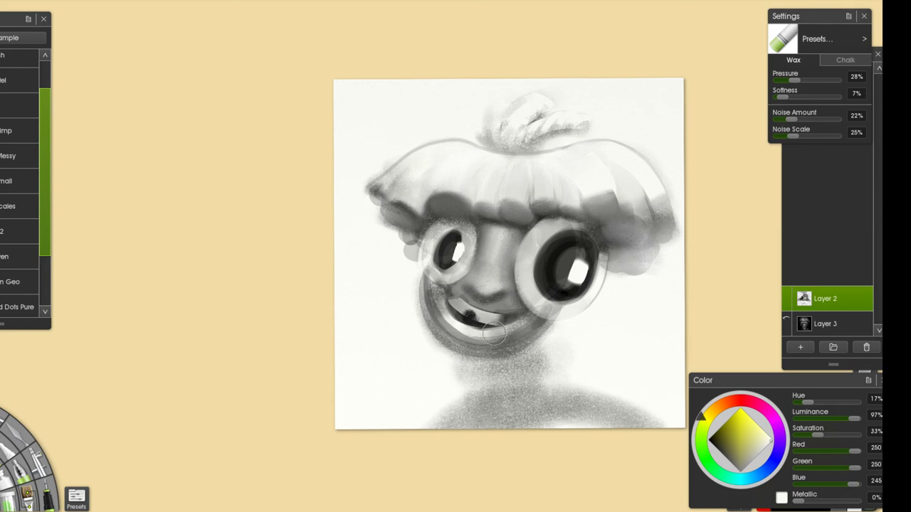
# - Darken the mouth's upper edge and teeth with a near-black sampled inside the mouth, undoing unwanted strokes
pyautogui.keyDown('alt'); pyautogui.click(470, 316); pyautogui.keyUp('alt')
pyautogui.moveTo(446, 292)
pyautogui.mouseDown()
pyautogui.moveTo(504, 319)
pyautogui.moveTo(463, 305)
pyautogui.moveTo(472, 311)
pyautogui.moveTo(454, 293)
pyautogui.moveTo(488, 314)
pyautogui.moveTo(454, 293)
pyautogui.moveTo(472, 311)
pyautogui.moveTo(503, 316)
pyautogui.moveTo(455, 294)
pyautogui.moveTo(514, 316)
pyautogui.moveTo(459, 302)
pyautogui.moveTo(501, 315)
pyautogui.mouseUp()
pyautogui.hotkey('ctrl', 'z')
pyautogui.hotkey('ctrl', 'z')
pyautogui.hotkey('ctrl', 'z')
pyautogui.hotkey('ctrl', 'z')
pyautogui.hotkey('ctrl', 'z')
pyautogui.hotkey('ctrl', 'z')
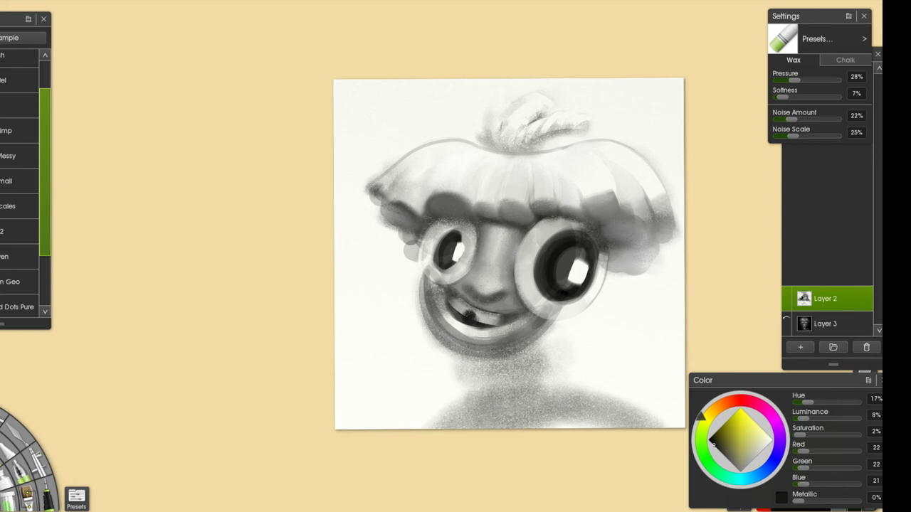
# - Refine the shading around the upper lip and teeth with light greys sampled from the face
pyautogui.scroll(-1, 413, 246)
pyautogui.moveTo(430, 245); pyautogui.dragTo(410, 256)
pyautogui.scroll(2, 410, 256)
pyautogui.keyDown('alt'); pyautogui.click(464, 309); pyautogui.keyUp('alt')
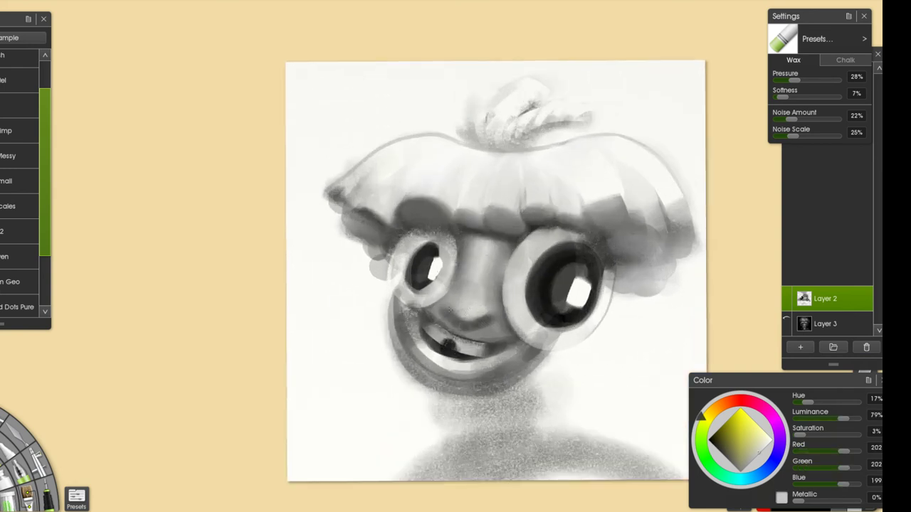
pyautogui.moveTo(758, 451); pyautogui.dragTo(761, 450)
pyautogui.keyDown('alt'); pyautogui.click(482, 332); pyautogui.keyUp('alt')
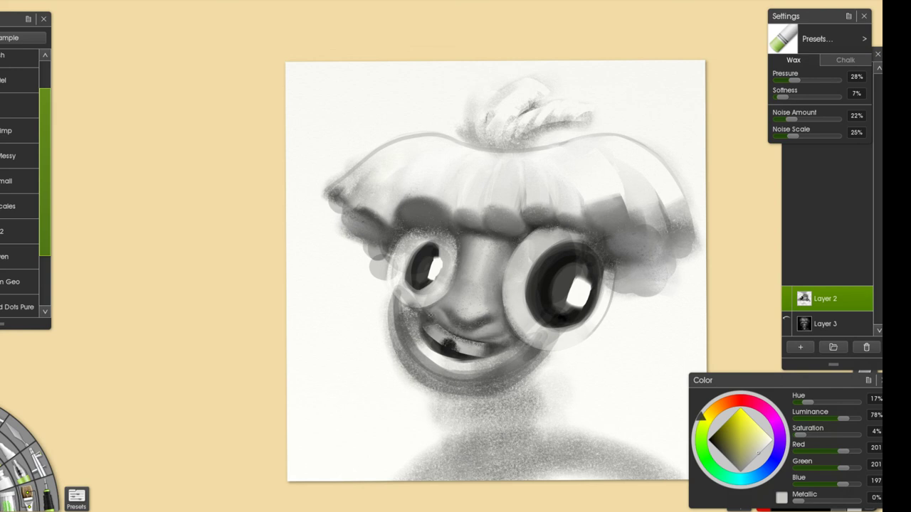
# - Refine the light shading along the chin and lower jaw with greys sampled around the mouth
pyautogui.scroll(-2, 505, 345)
pyautogui.click(736, 465)
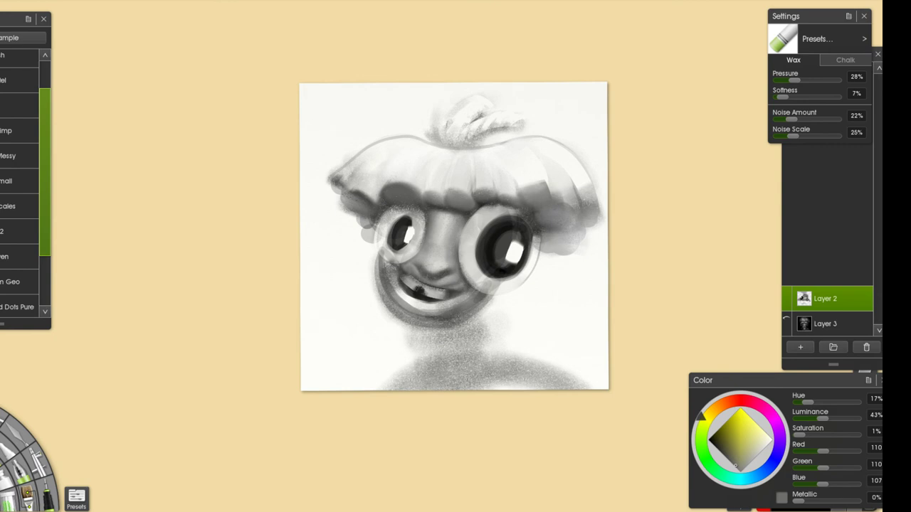
pyautogui.keyDown('alt'); pyautogui.click(406, 303); pyautogui.keyUp('alt')
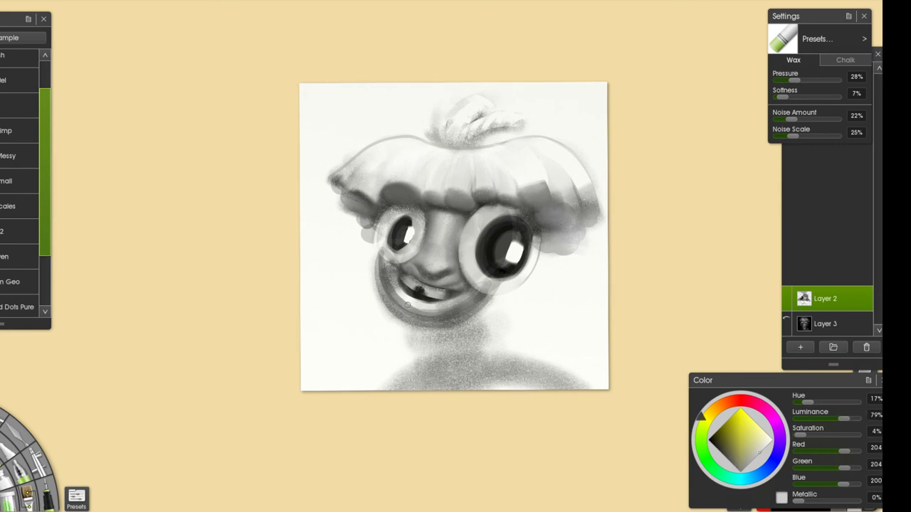
pyautogui.keyDown('alt'); pyautogui.click(422, 306); pyautogui.keyUp('alt')
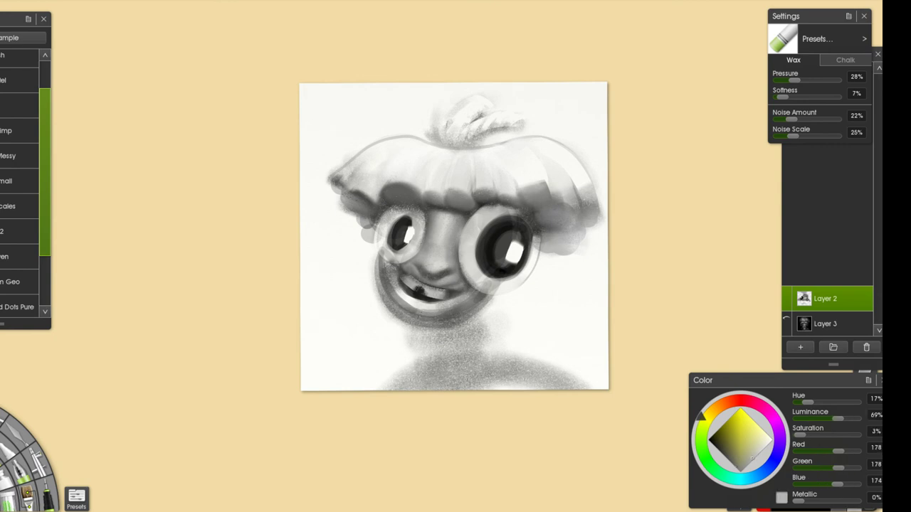
pyautogui.keyDown('alt'); pyautogui.click(417, 307); pyautogui.keyUp('alt')
# - Try to erase a curved band across the chin and upper neck, undoing each stroke
pyautogui.press('e')
pyautogui.moveTo(394, 308); pyautogui.dragTo(424, 326)
pyautogui.hotkey('ctrl', 'z')
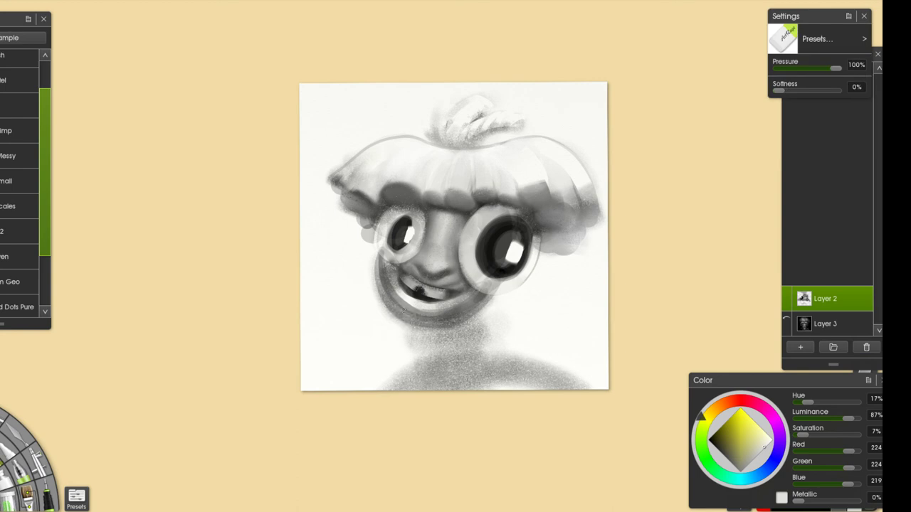
pyautogui.hotkey('ctrl', 'z')
pyautogui.moveTo(395, 306)
pyautogui.mouseDown()
pyautogui.moveTo(447, 333)
pyautogui.moveTo(468, 325)
pyautogui.moveTo(452, 342)
pyautogui.moveTo(468, 327)
pyautogui.moveTo(431, 342)
pyautogui.moveTo(468, 341)
pyautogui.moveTo(453, 344)
pyautogui.mouseUp()
pyautogui.hotkey('ctrl', 'z')
pyautogui.hotkey('ctrl', 'z')
# - Shade the upper neck beneath the jaw with a sampled mid grey, undoing unwanted strokes
pyautogui.press('c')
pyautogui.keyDown('alt'); pyautogui.click(420, 324); pyautogui.keyUp('alt')
pyautogui.hotkey('ctrl', 'z')
pyautogui.hotkey('ctrl', 'z')
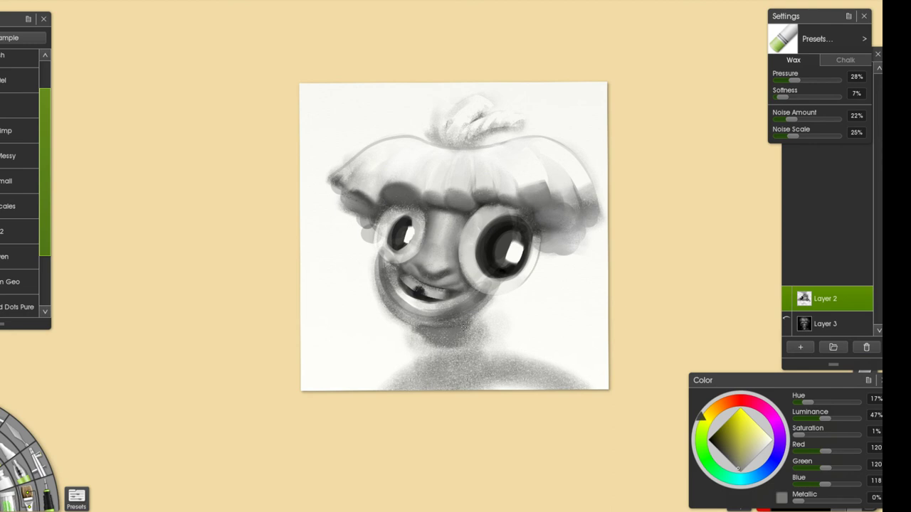
# - Try to cut a thin erased curve along the lower jaw edge, undoing each stroke
pyautogui.press('e')
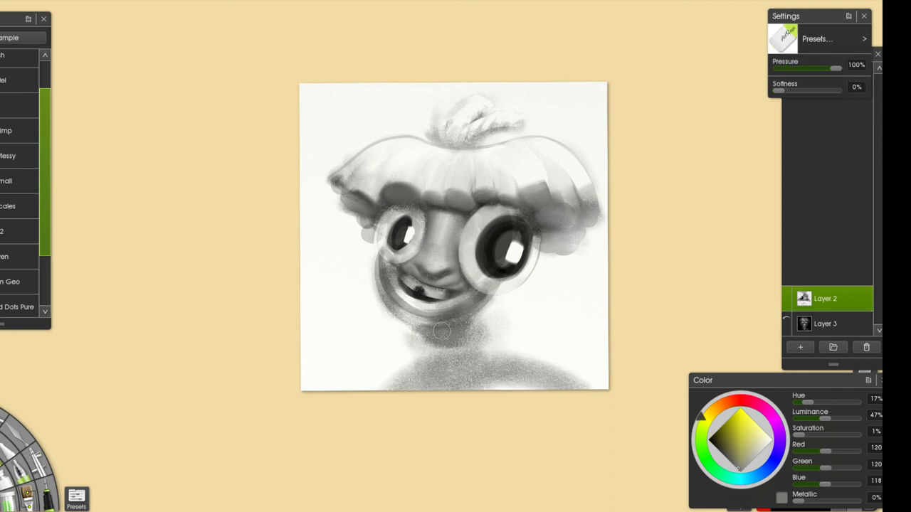
pyautogui.hotkey('ctrl', 'z')
pyautogui.moveTo(404, 319)
pyautogui.mouseDown()
pyautogui.moveTo(439, 330)
pyautogui.moveTo(429, 328)
pyautogui.mouseUp()
pyautogui.hotkey('ctrl', 'z')
pyautogui.moveTo(389, 306); pyautogui.dragTo(447, 329)
pyautogui.hotkey('ctrl', 'z')
# - Darken the shadow directly under the chin with a sampled dark grey, undoing the unwanted strokes
pyautogui.press('c')
pyautogui.keyDown('alt'); pyautogui.click(441, 337); pyautogui.keyUp('alt')
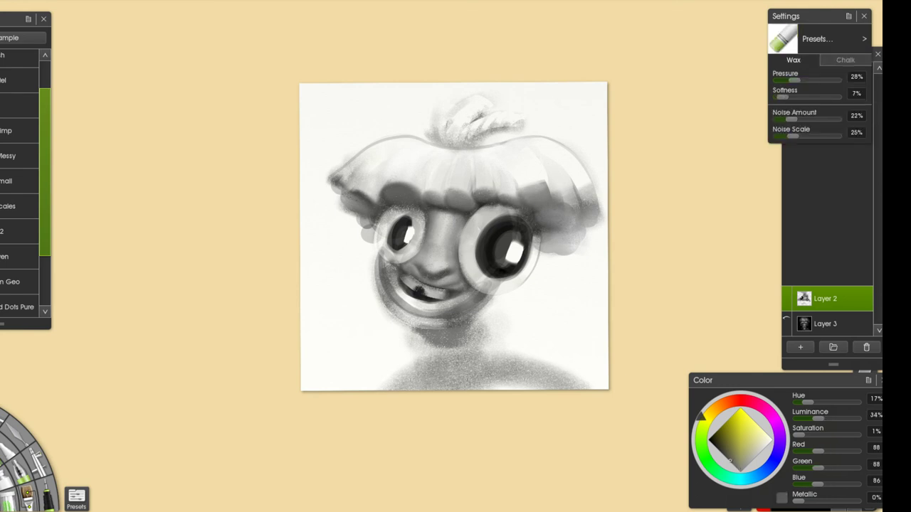
pyautogui.press('e')
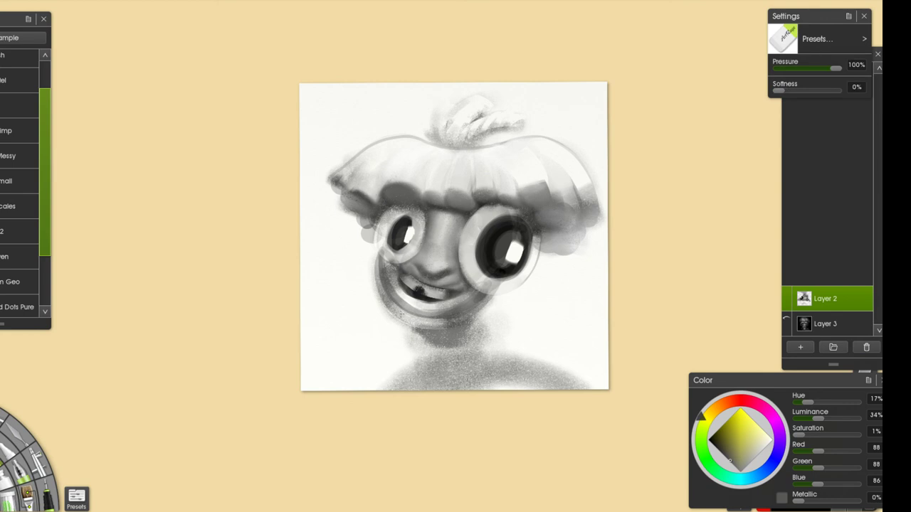
pyautogui.hotkey('ctrl', 'z')
pyautogui.hotkey('ctrl', 'z')
pyautogui.hotkey('ctrl', 'z')
# - Rework the jaw's underside and the neck with wax strokes in greys sampled along the chin
pyautogui.moveTo(513, 336); pyautogui.dragTo(491, 338)
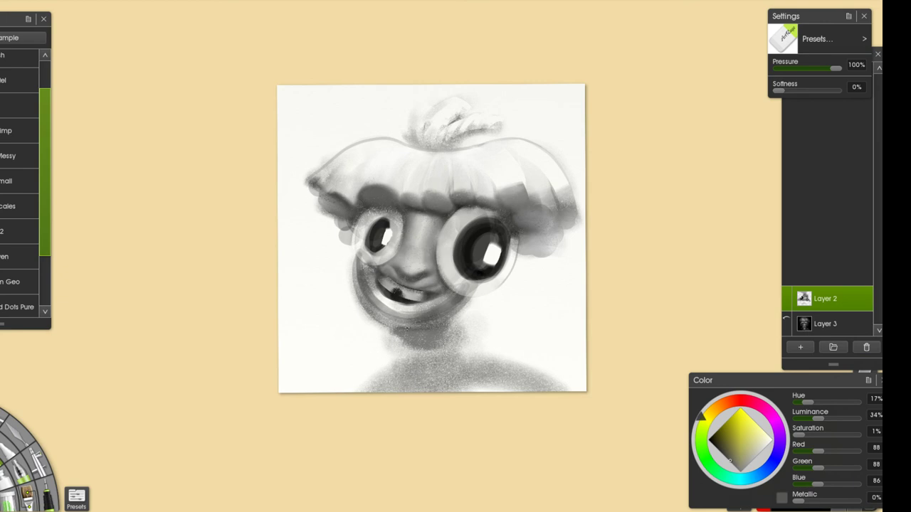
pyautogui.keyDown('alt'); pyautogui.click(396, 323); pyautogui.keyUp('alt')
pyautogui.moveTo(393, 323); pyautogui.dragTo(410, 327)
pyautogui.hotkey('ctrl', 'z')
pyautogui.press('e')
pyautogui.keyDown('alt'); pyautogui.click(400, 323); pyautogui.keyUp('alt')
pyautogui.keyDown('alt'); pyautogui.click(403, 324); pyautogui.keyUp('alt')
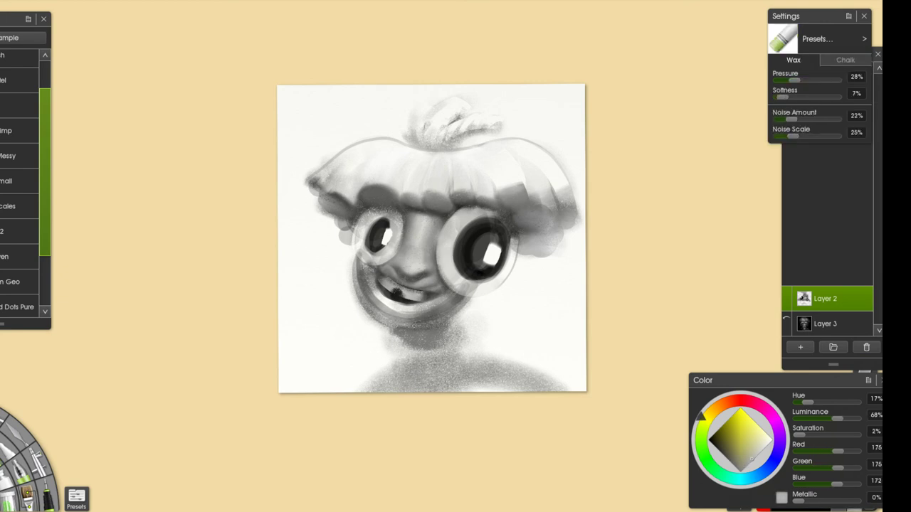
pyautogui.keyDown('alt'); pyautogui.click(400, 311); pyautogui.keyUp('alt')
pyautogui.keyDown('alt'); pyautogui.click(400, 323); pyautogui.keyUp('alt')
pyautogui.moveTo(388, 323); pyautogui.dragTo(410, 326)
pyautogui.moveTo(753, 458); pyautogui.dragTo(752, 459)
pyautogui.moveTo(398, 339); pyautogui.dragTo(435, 353)
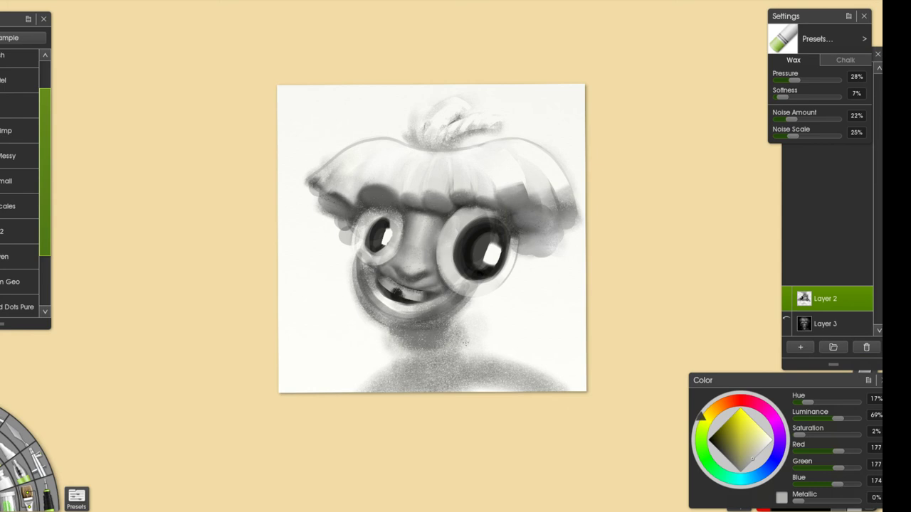
# - Touch up the face and the neck's edges with light tones sampled beside the nose and around the neck
pyautogui.keyDown('alt'); pyautogui.click(425, 273); pyautogui.keyUp('alt')
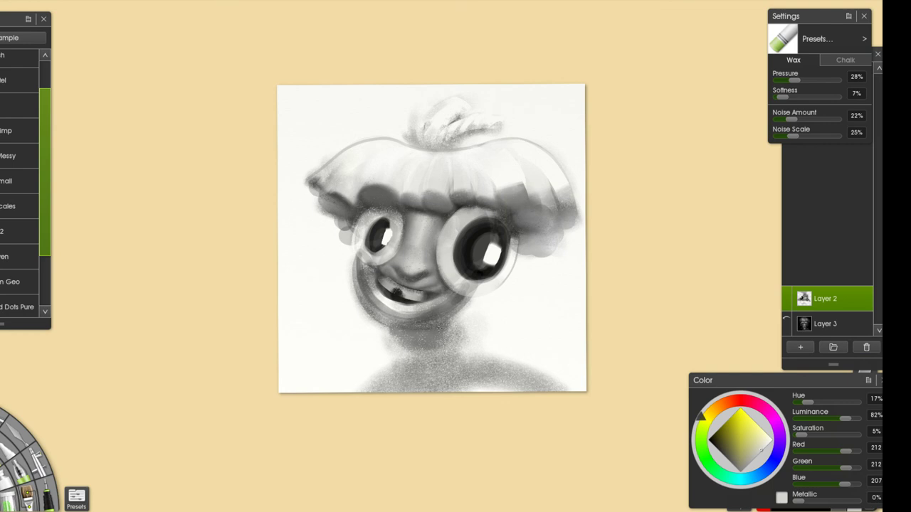
pyautogui.scroll(-3, 411, 321)
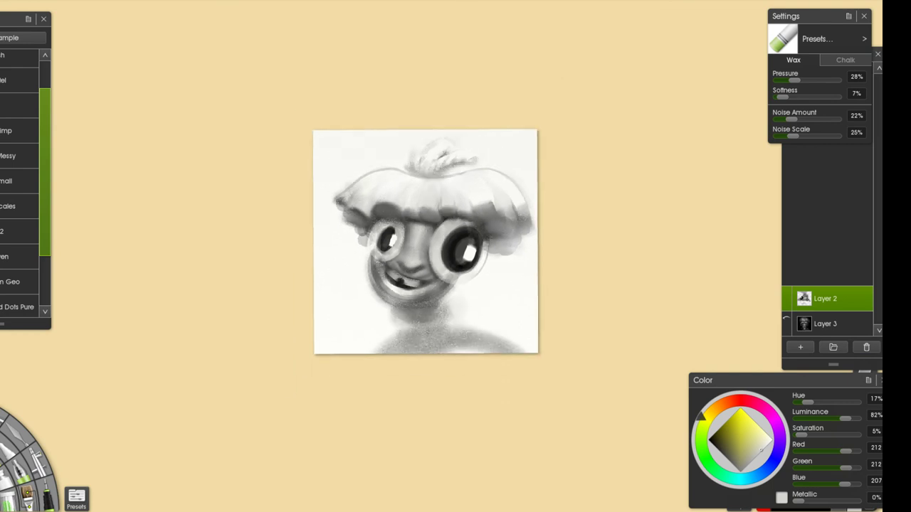
pyautogui.keyDown('alt'); pyautogui.click(411, 321); pyautogui.keyUp('alt')
pyautogui.keyDown('alt'); pyautogui.click(395, 326); pyautogui.keyUp('alt')
# - Try to erase wide curved stripes across the neck and shoulders, undoing each stroke
pyautogui.press('e')
pyautogui.moveTo(396, 320); pyautogui.dragTo(448, 322)
pyautogui.hotkey('ctrl', 'z')
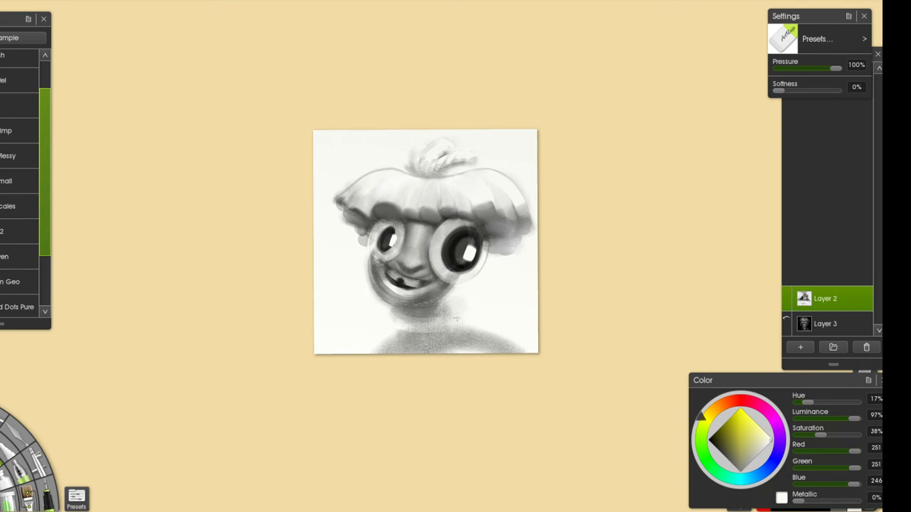
pyautogui.hotkey('ctrl', 'z')
pyautogui.moveTo(388, 338)
pyautogui.mouseDown()
pyautogui.moveTo(456, 348)
pyautogui.moveTo(384, 342)
pyautogui.moveTo(489, 332)
pyautogui.mouseUp()
pyautogui.hotkey('ctrl', 'z')
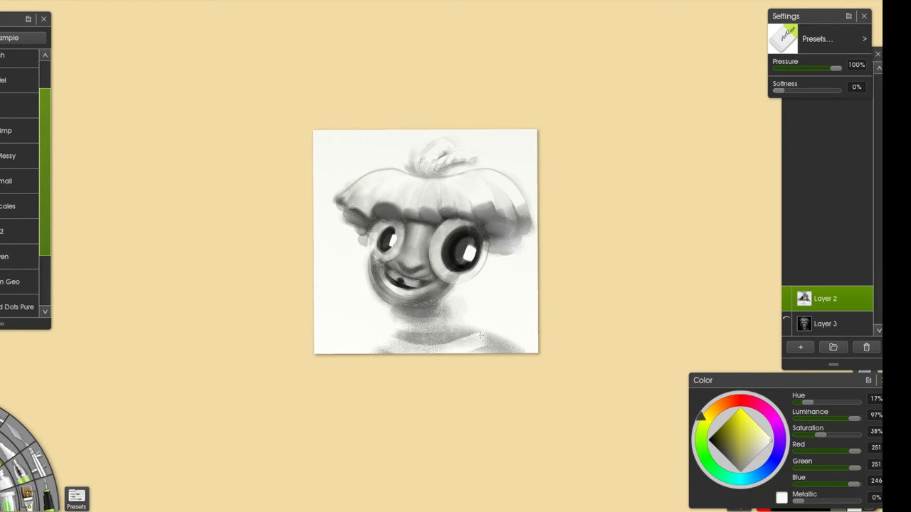
pyautogui.press('e')
pyautogui.hotkey('ctrl', 'z')
pyautogui.hotkey('ctrl', 'z')
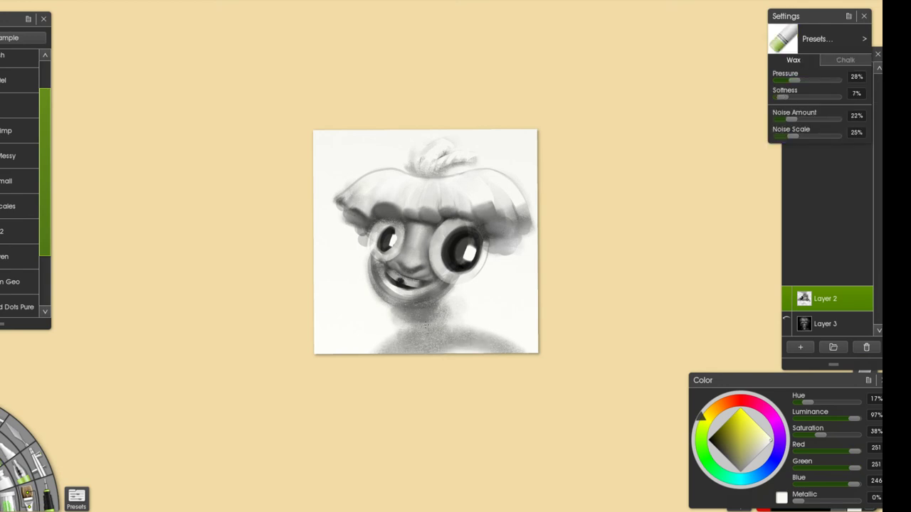
# - Erase three thin curved stripes across the neck and upper chest, like a striped sweater
pyautogui.press('e')
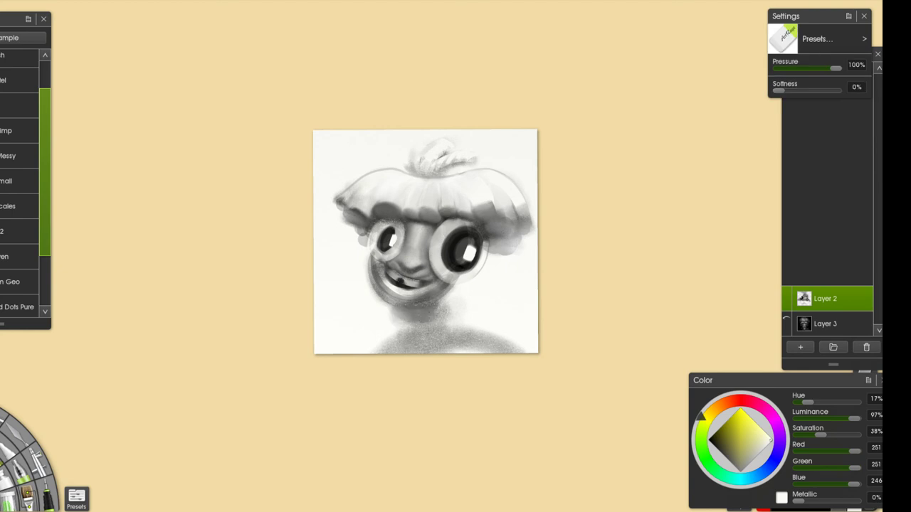
pyautogui.moveTo(386, 310); pyautogui.dragTo(447, 312)
pyautogui.moveTo(393, 327)
pyautogui.mouseDown()
pyautogui.moveTo(456, 326)
pyautogui.moveTo(471, 340)
pyautogui.mouseUp()
pyautogui.hotkey('ctrl', 'z')
pyautogui.moveTo(389, 340); pyautogui.dragTo(482, 330)
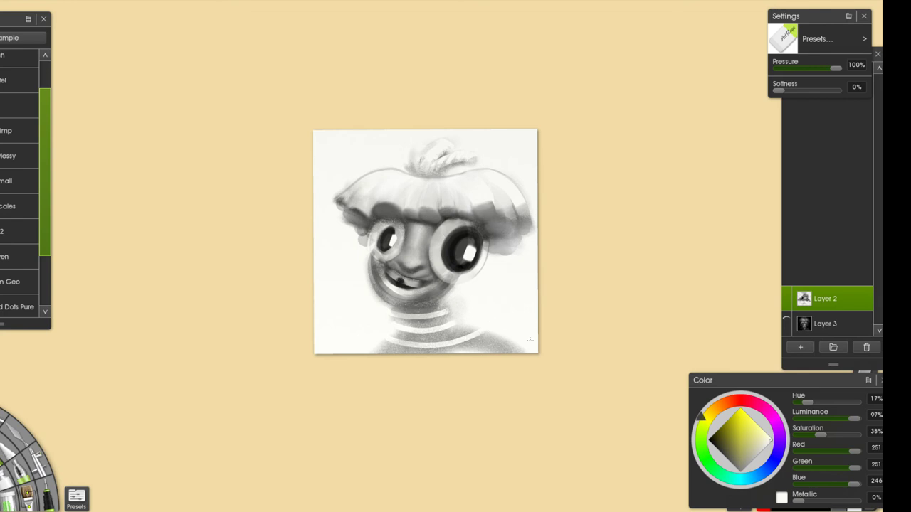
pyautogui.scroll(-3, 463, 360)
pyautogui.scroll(3, 472, 367)
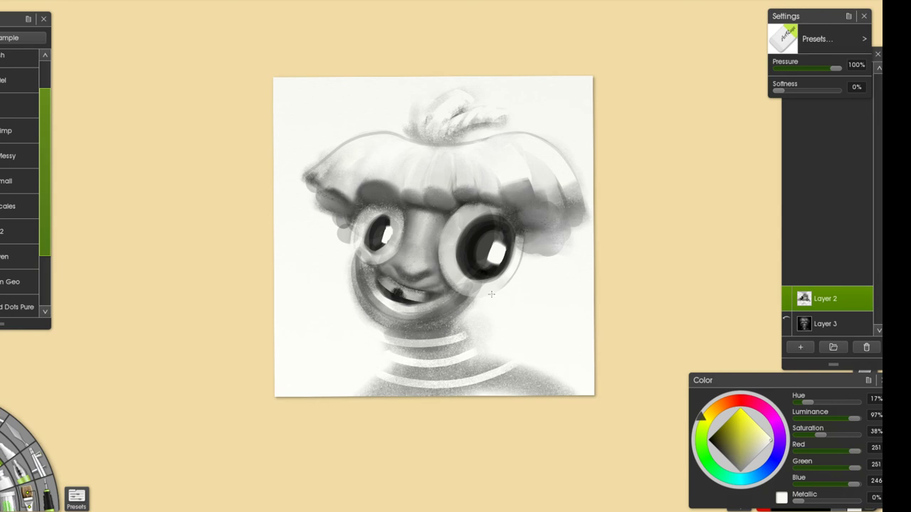
# - Blend the large eye's lower rim with the palette knife and define both eyes' outer rims with eraser and sampled near-black wax
pyautogui.press('k')
pyautogui.moveTo(490, 290); pyautogui.dragTo(452, 276)
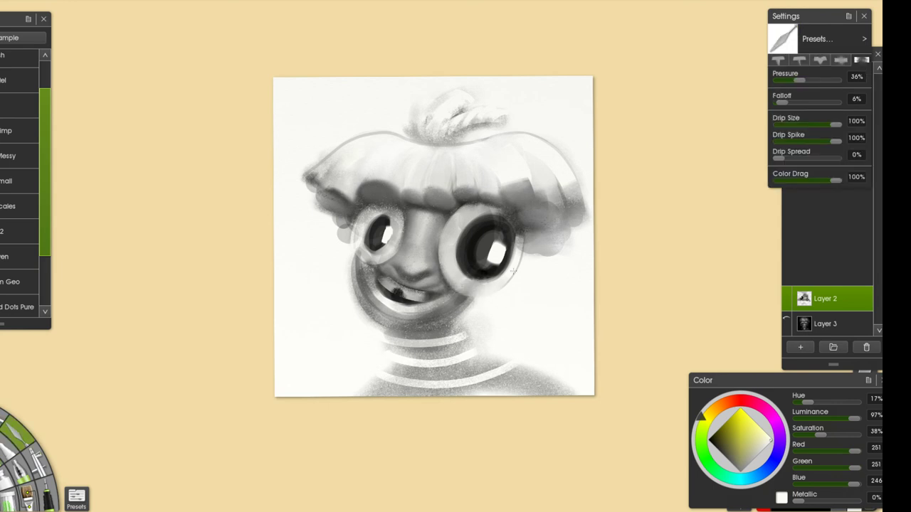
pyautogui.keyDown('alt'); pyautogui.click(492, 274); pyautogui.keyUp('alt')
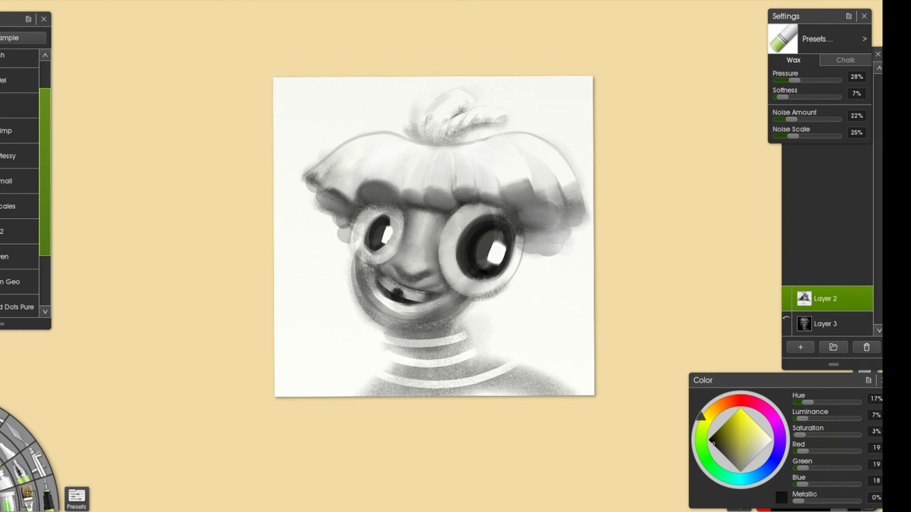
pyautogui.press('e')
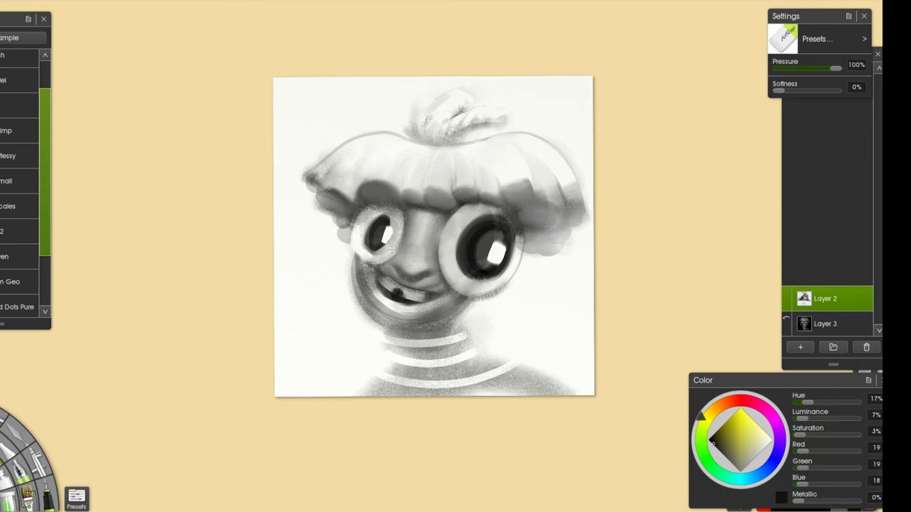
pyautogui.press('e')
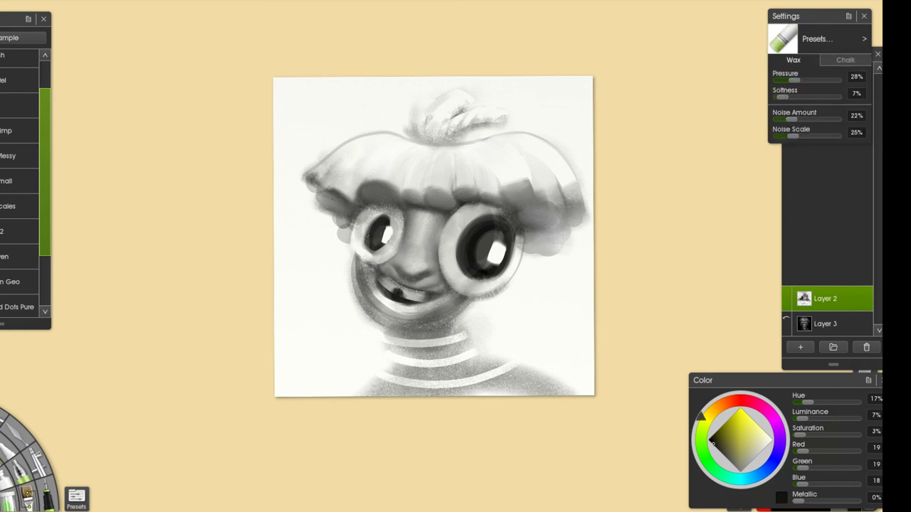
pyautogui.moveTo(358, 231)
pyautogui.mouseDown()
pyautogui.moveTo(358, 252)
pyautogui.moveTo(377, 256)
pyautogui.moveTo(366, 251)
pyautogui.mouseUp()
pyautogui.moveTo(520, 239); pyautogui.dragTo(518, 259)
pyautogui.scroll(-3, 541, 307)
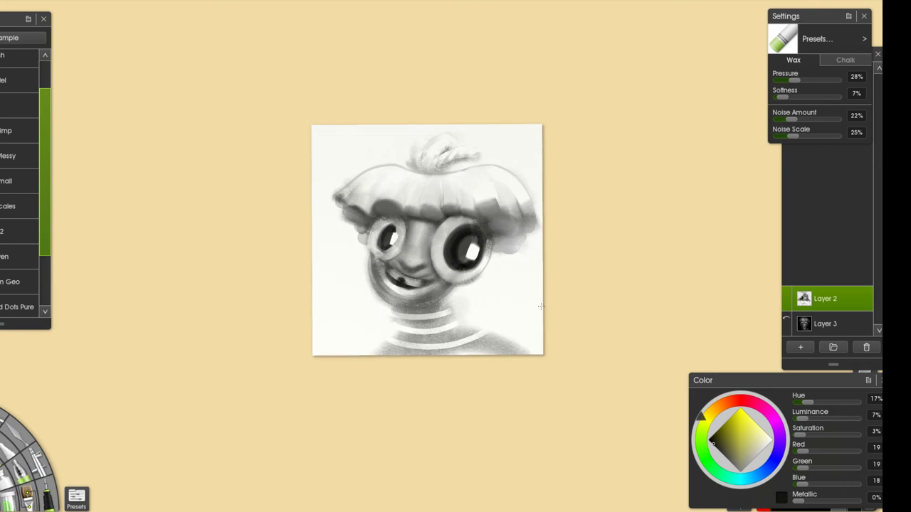
# - Draw a thin near-black arm with a raised, fingered hand in the canvas's lower-left corner, undoing unwanted strokes
pyautogui.moveTo(321, 317); pyautogui.dragTo(336, 348)
pyautogui.moveTo(323, 316)
pyautogui.mouseDown()
pyautogui.moveTo(339, 355)
pyautogui.moveTo(335, 309)
pyautogui.mouseUp()
pyautogui.hotkey('ctrl', 'z')
pyautogui.hotkey('ctrl', 'z')
pyautogui.hotkey('ctrl', 'z')
pyautogui.moveTo(321, 314)
pyautogui.mouseDown()
pyautogui.moveTo(354, 307)
pyautogui.moveTo(328, 309)
pyautogui.moveTo(335, 304)
pyautogui.mouseUp()
pyautogui.hotkey('ctrl', 'z')
pyautogui.hotkey('ctrl', 'z')
pyautogui.hotkey('ctrl', 'z')
pyautogui.hotkey('ctrl', 'z')
pyautogui.hotkey('ctrl', 'z')
pyautogui.moveTo(335, 304); pyautogui.dragTo(340, 285)
pyautogui.moveTo(319, 318)
pyautogui.mouseDown()
pyautogui.moveTo(354, 303)
pyautogui.moveTo(339, 286)
pyautogui.moveTo(363, 302)
pyautogui.moveTo(340, 323)
pyautogui.moveTo(323, 299)
pyautogui.moveTo(326, 287)
pyautogui.moveTo(333, 334)
pyautogui.moveTo(347, 357)
pyautogui.mouseUp()
pyautogui.hotkey('ctrl', 'z')
pyautogui.hotkey('ctrl', 'z')
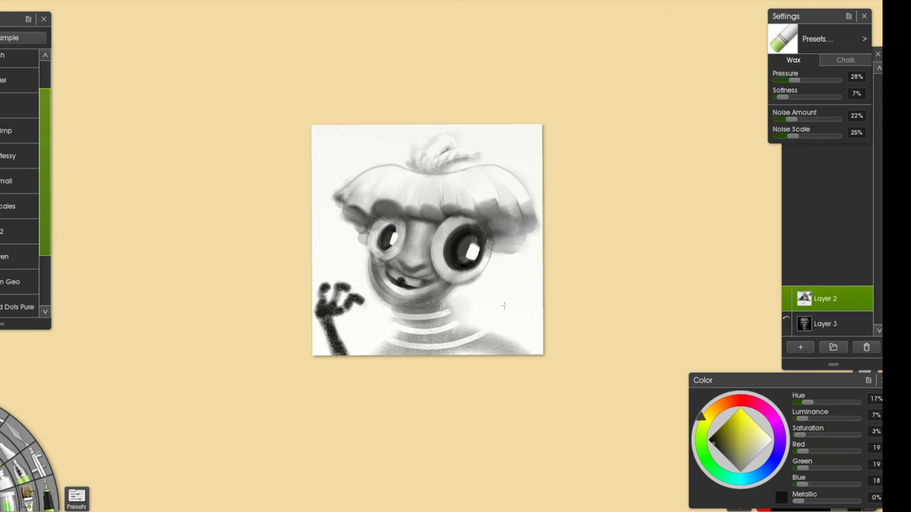
# - Draw a matching near-black raised arm and hand in the canvas's lower-right corner
pyautogui.moveTo(507, 308)
pyautogui.mouseDown()
pyautogui.moveTo(503, 350)
pyautogui.moveTo(514, 294)
pyautogui.moveTo(524, 293)
pyautogui.moveTo(509, 284)
pyautogui.moveTo(501, 302)
pyautogui.moveTo(500, 287)
pyautogui.moveTo(518, 298)
pyautogui.moveTo(531, 296)
pyautogui.moveTo(534, 284)
pyautogui.moveTo(521, 297)
pyautogui.moveTo(526, 289)
pyautogui.mouseUp()
pyautogui.hotkey('ctrl', 'z')
pyautogui.hotkey('ctrl', 'z')
pyautogui.moveTo(526, 289)
pyautogui.mouseDown()
pyautogui.moveTo(525, 301)
pyautogui.moveTo(502, 306)
pyautogui.moveTo(514, 287)
pyautogui.moveTo(521, 315)
pyautogui.mouseUp()
pyautogui.hotkey('ctrl', 'z')
# - Erase thin white stripes across both dark arms and their hands, undoing one unwanted stroke
pyautogui.press('e')
pyautogui.moveTo(320, 329)
pyautogui.mouseDown()
pyautogui.moveTo(337, 327)
pyautogui.moveTo(348, 346)
pyautogui.mouseUp()
pyautogui.moveTo(313, 314)
pyautogui.mouseDown()
pyautogui.moveTo(336, 320)
pyautogui.moveTo(326, 288)
pyautogui.moveTo(356, 304)
pyautogui.moveTo(341, 313)
pyautogui.mouseUp()
pyautogui.moveTo(502, 307); pyautogui.dragTo(513, 327)
pyautogui.moveTo(494, 337); pyautogui.dragTo(507, 339)
pyautogui.hotkey('ctrl', 'z')
pyautogui.moveTo(505, 297)
pyautogui.mouseDown()
pyautogui.moveTo(513, 302)
pyautogui.moveTo(521, 292)
pyautogui.moveTo(524, 309)
pyautogui.mouseUp()
pyautogui.moveTo(524, 288)
pyautogui.mouseDown()
pyautogui.moveTo(531, 298)
pyautogui.moveTo(538, 286)
pyautogui.mouseUp()
pyautogui.moveTo(527, 291); pyautogui.dragTo(538, 295)
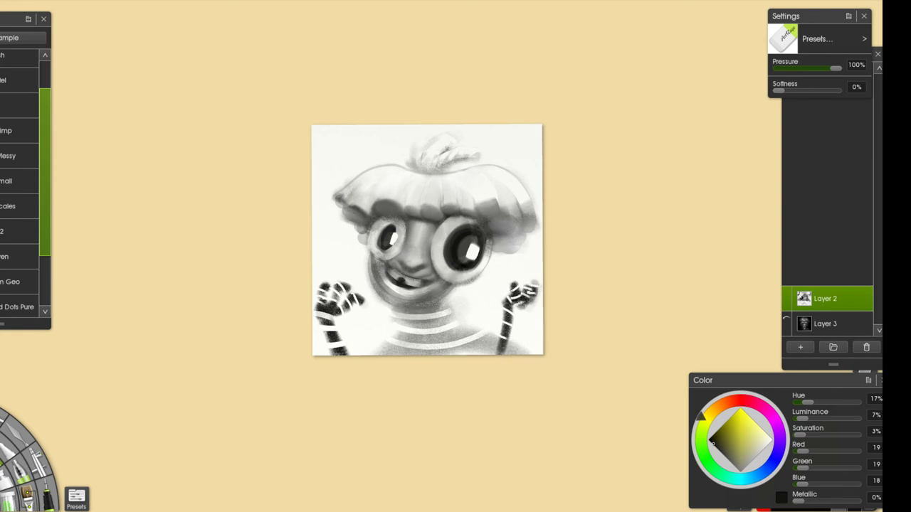
pyautogui.scroll(-3, 557, 361)
pyautogui.scroll(3, 416, 304)
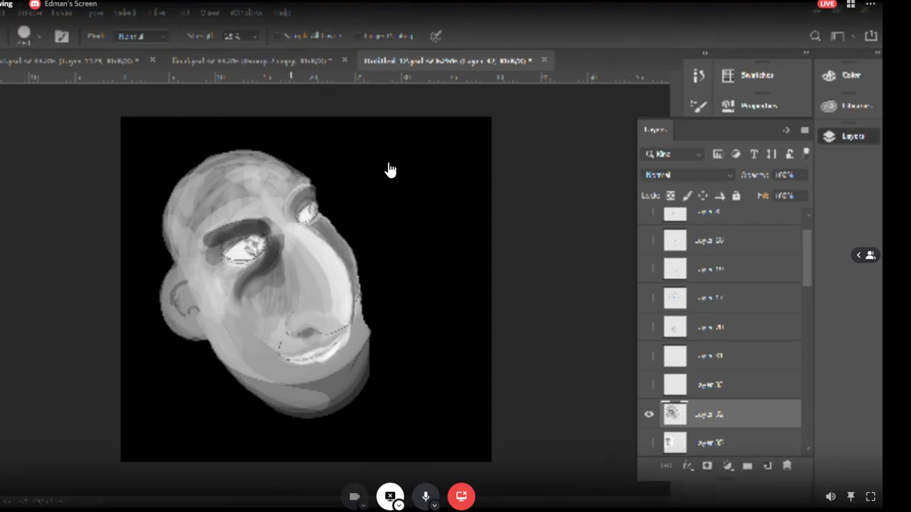
# - Examine the grayscale portrait shared in the Discord stream, leave its full-screen view and switch back to ArtRage
pyautogui.press('b')
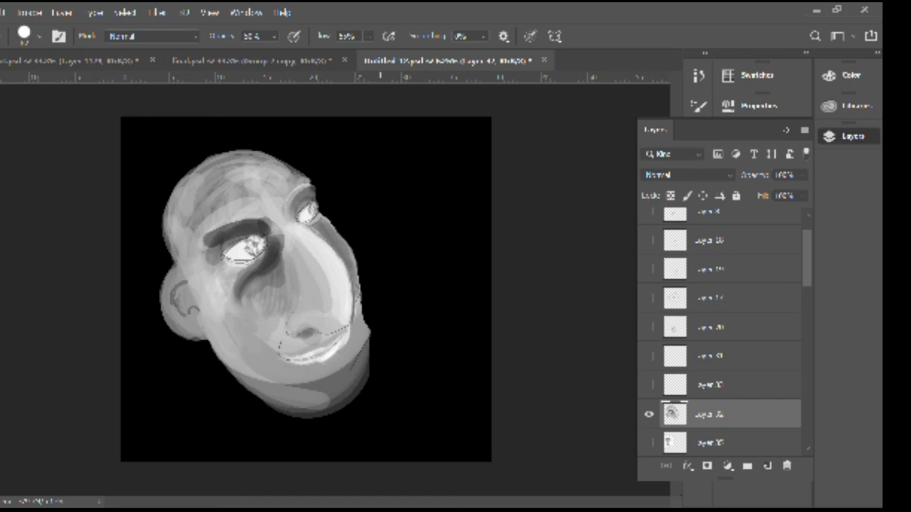
pyautogui.moveTo(332, 35)
pyautogui.moveTo(444, 96)
pyautogui.moveTo(549, 101)
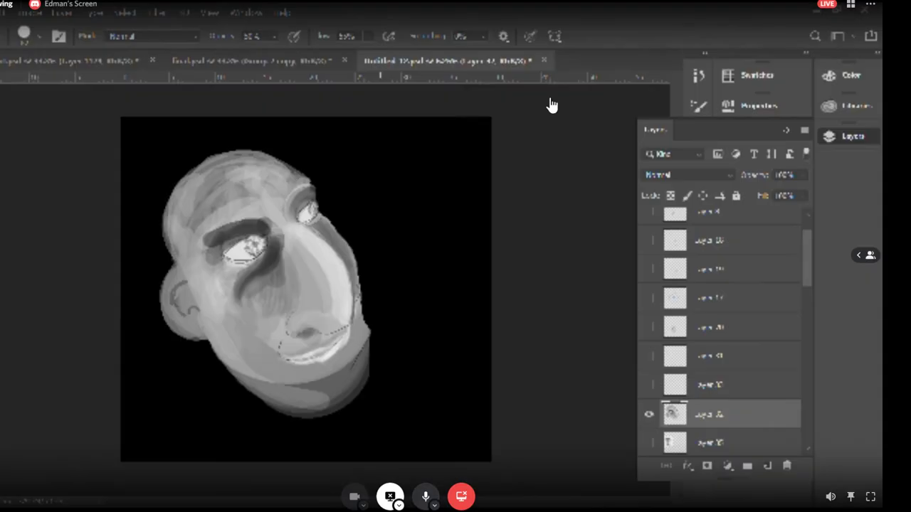
pyautogui.doubleClick(486, 1)
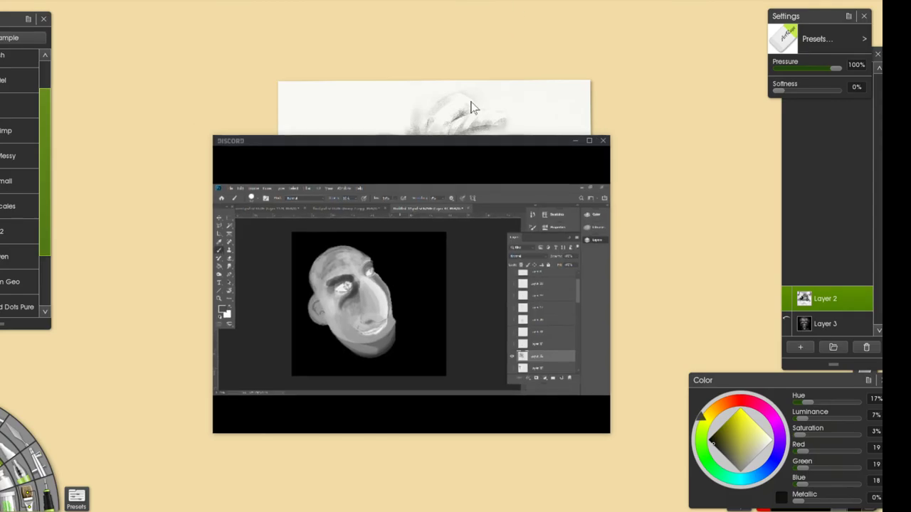
pyautogui.moveTo(463, 139); pyautogui.dragTo(420, 130)
pyautogui.hotkey('alt', 'Tab')
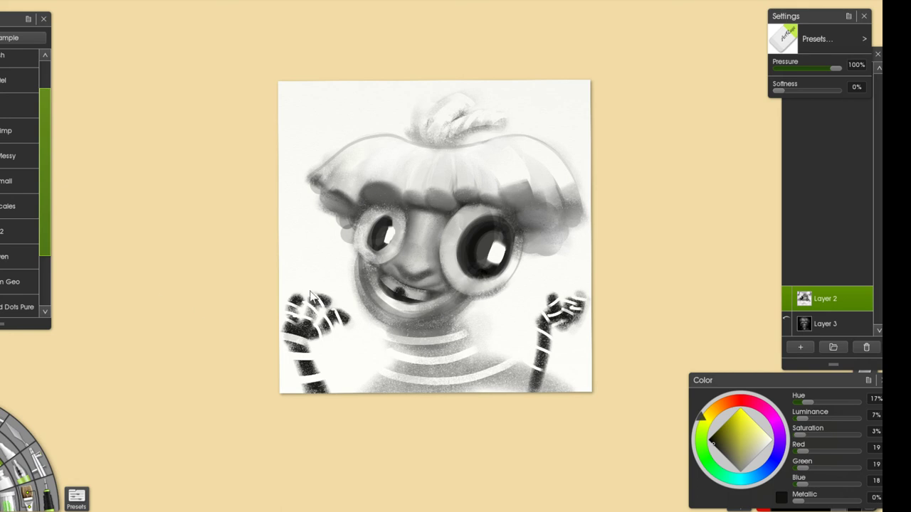
# - Add a new layer above Layer 2 and set its blend mode to Overlay
pyautogui.moveTo(388, 287); pyautogui.dragTo(349, 290)
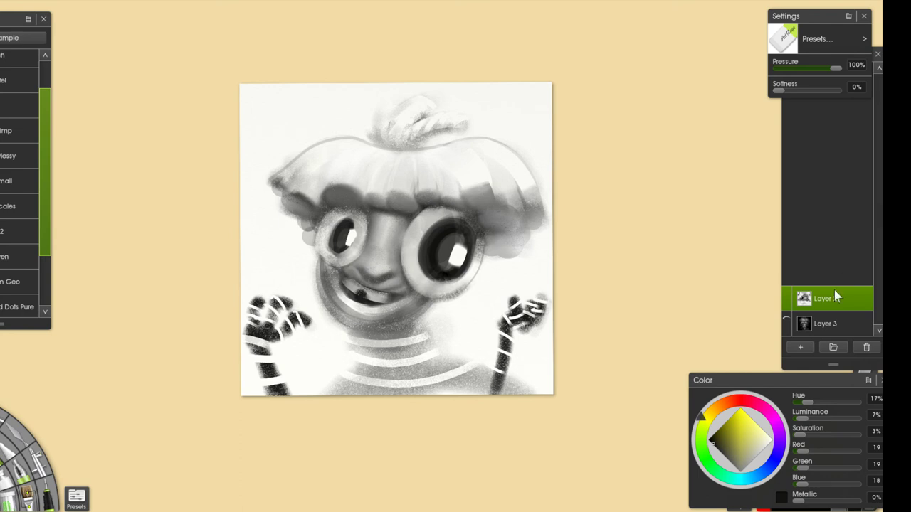
pyautogui.click(806, 343)
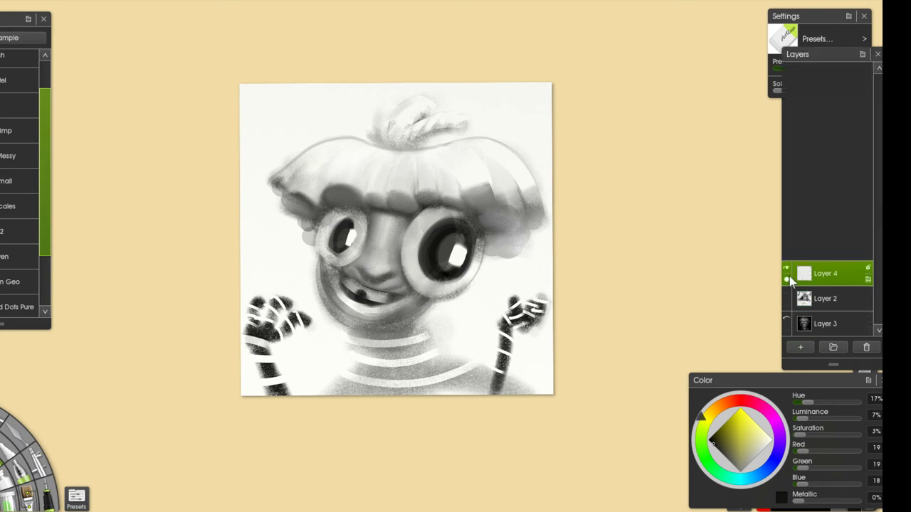
pyautogui.moveTo(813, 300); pyautogui.dragTo(813, 265)
pyautogui.click(868, 279)
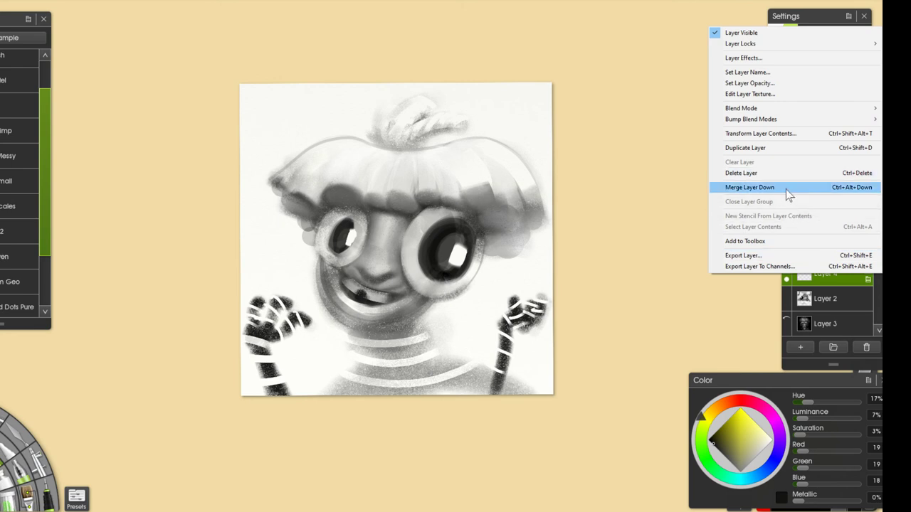
pyautogui.moveTo(773, 111)
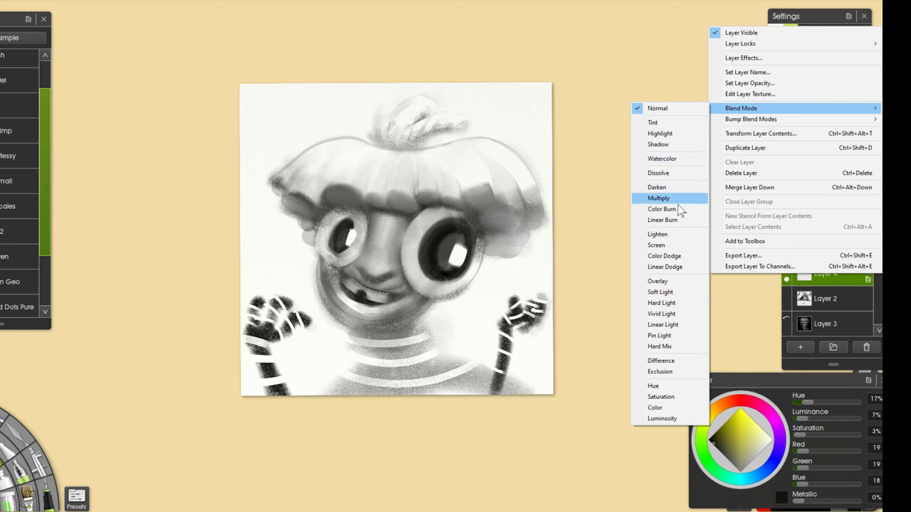
pyautogui.click(666, 281)
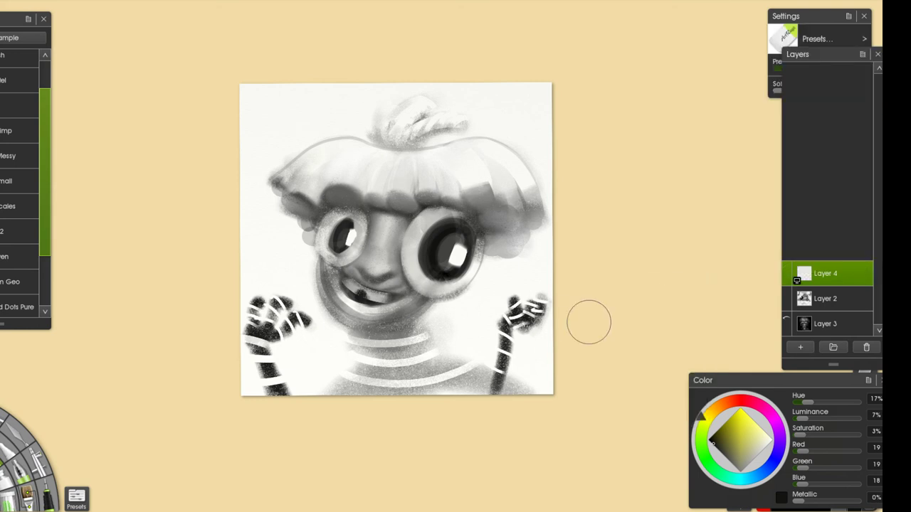
# - Tint the pointed end of the hair beside the smaller eye olive yellow (RGB 178, 178, 75) on Layer 4
pyautogui.click(765, 456)
pyautogui.moveTo(765, 455); pyautogui.dragTo(740, 445)
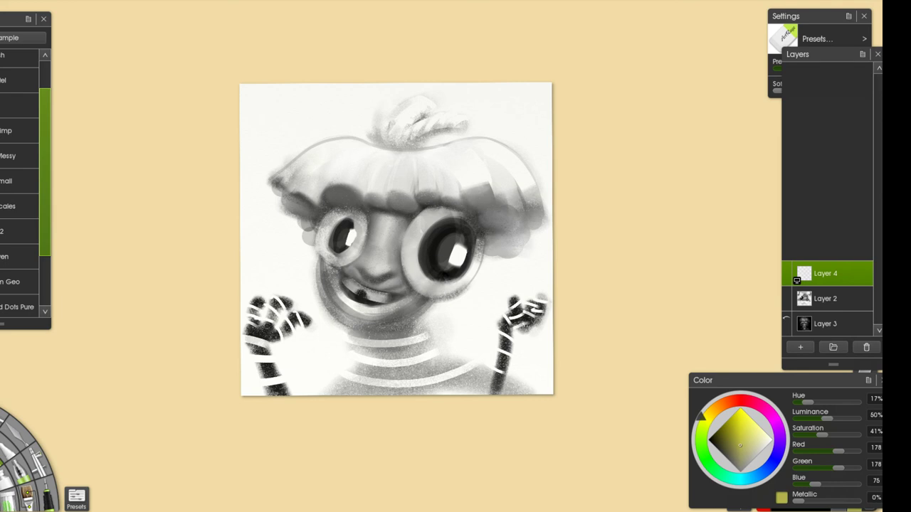
pyautogui.press('e')
pyautogui.moveTo(638, 337)
pyautogui.mouseDown()
pyautogui.moveTo(666, 356)
pyautogui.moveTo(681, 394)
pyautogui.mouseUp()
pyautogui.moveTo(347, 258)
pyautogui.mouseDown()
pyautogui.moveTo(366, 230)
pyautogui.moveTo(327, 240)
pyautogui.moveTo(359, 251)
pyautogui.moveTo(349, 278)
pyautogui.mouseUp()
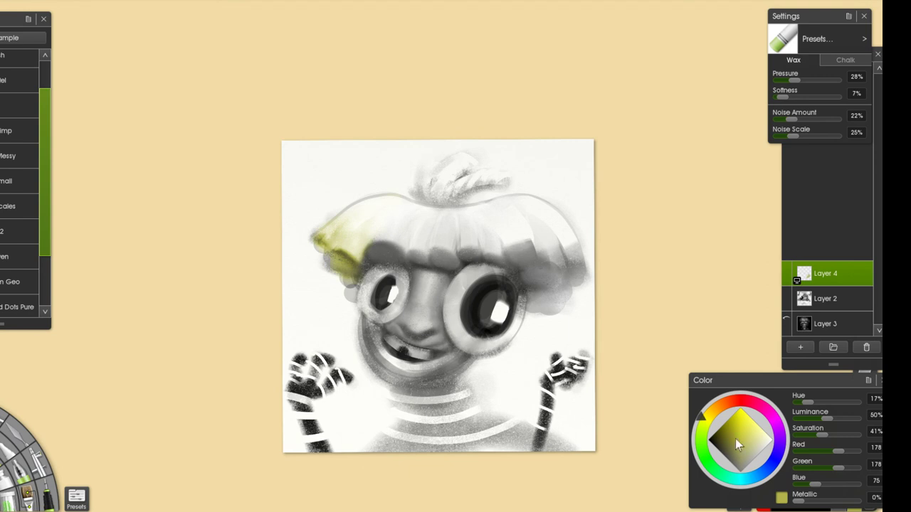
# - Tint the rest of the hair, its dark fringe curls and the topknot golden yellow (RGB 178, 150, 75)
pyautogui.click(708, 408)
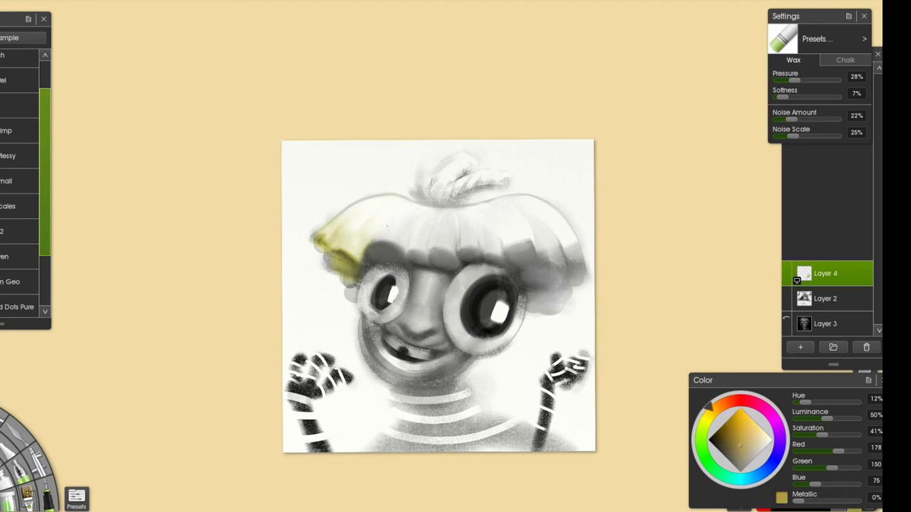
pyautogui.moveTo(350, 255)
pyautogui.mouseDown()
pyautogui.moveTo(374, 256)
pyautogui.moveTo(384, 220)
pyautogui.moveTo(395, 252)
pyautogui.mouseUp()
pyautogui.moveTo(353, 279)
pyautogui.mouseDown()
pyautogui.moveTo(351, 288)
pyautogui.moveTo(360, 282)
pyautogui.mouseUp()
pyautogui.moveTo(408, 256)
pyautogui.mouseDown()
pyautogui.moveTo(385, 267)
pyautogui.moveTo(434, 251)
pyautogui.mouseUp()
pyautogui.moveTo(427, 199); pyautogui.dragTo(459, 196)
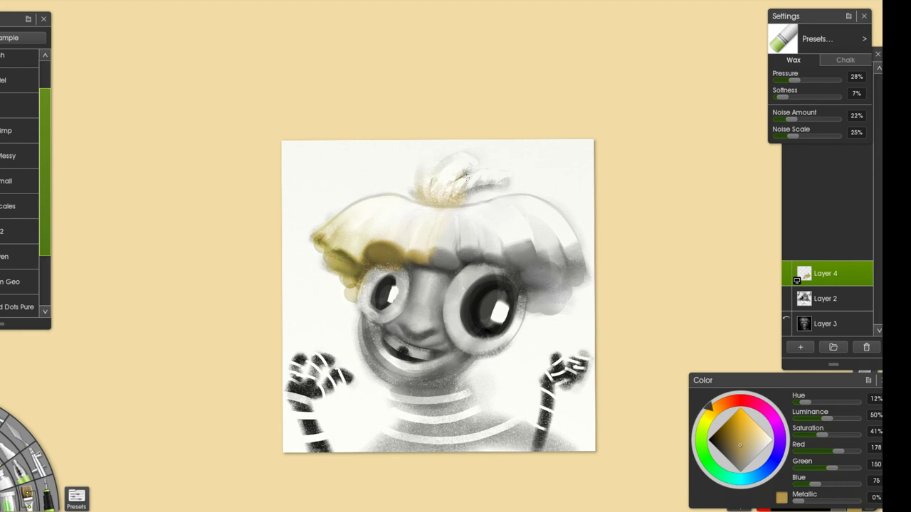
pyautogui.moveTo(440, 261)
pyautogui.mouseDown()
pyautogui.moveTo(488, 250)
pyautogui.moveTo(465, 253)
pyautogui.moveTo(472, 245)
pyautogui.moveTo(516, 256)
pyautogui.moveTo(546, 255)
pyautogui.moveTo(540, 249)
pyautogui.moveTo(542, 269)
pyautogui.moveTo(530, 266)
pyautogui.moveTo(535, 297)
pyautogui.moveTo(556, 297)
pyautogui.moveTo(565, 263)
pyautogui.mouseUp()
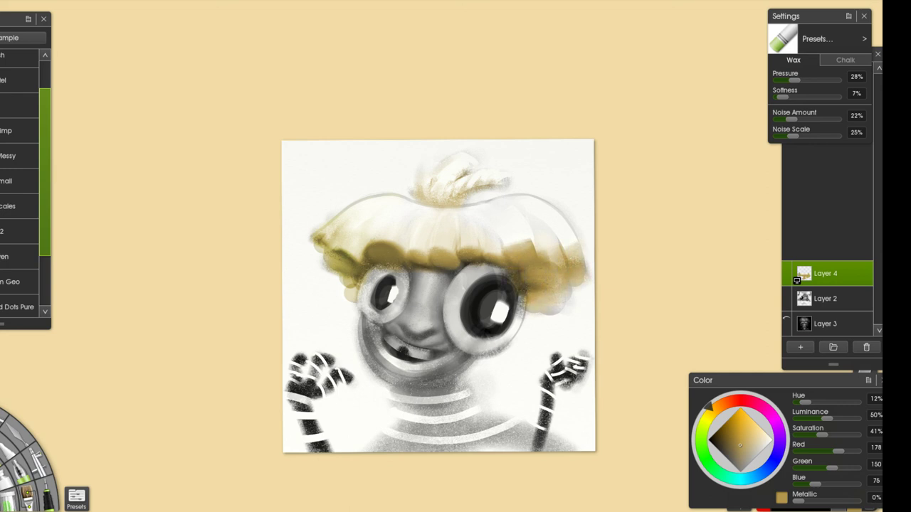
# - Tint the face and neck reddish brown (RGB 161, 116, 96) and undo the last stroke
pyautogui.click(725, 401)
pyautogui.click(741, 453)
pyautogui.click(740, 454)
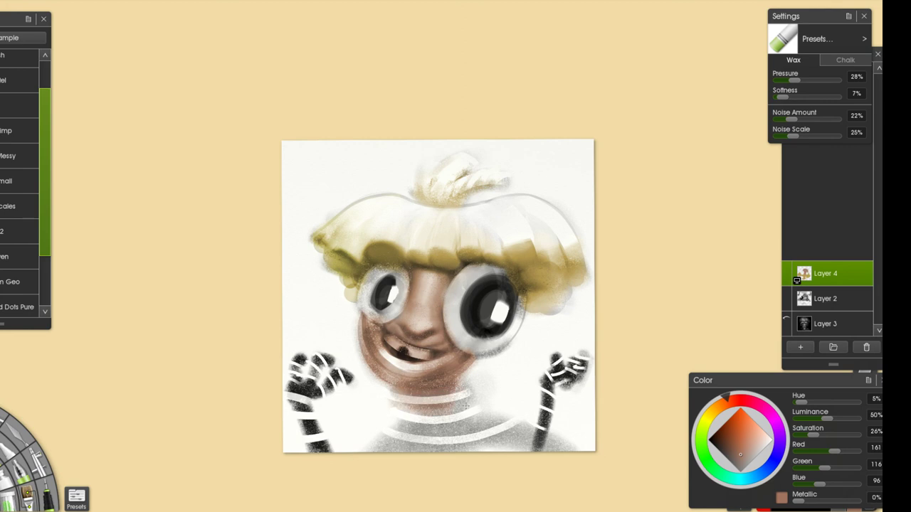
pyautogui.hotkey('ctrl', 'z')
# - Tint the striped neck and shoulders green (RGB 77, 118, 72), muting them with grayer green (RGB 95, 118, 92)
pyautogui.click(713, 409)
pyautogui.click(732, 452)
pyautogui.click(700, 454)
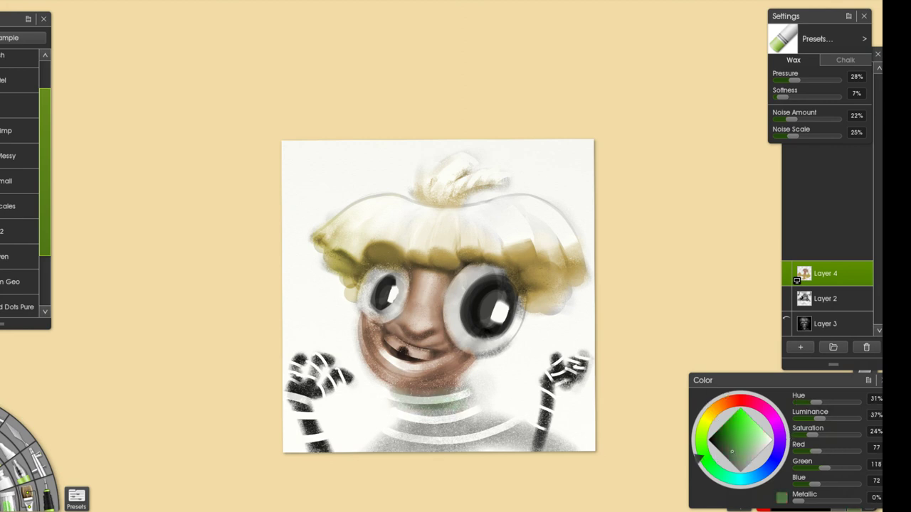
pyautogui.moveTo(400, 415)
pyautogui.mouseDown()
pyautogui.moveTo(413, 430)
pyautogui.moveTo(388, 447)
pyautogui.moveTo(501, 437)
pyautogui.mouseUp()
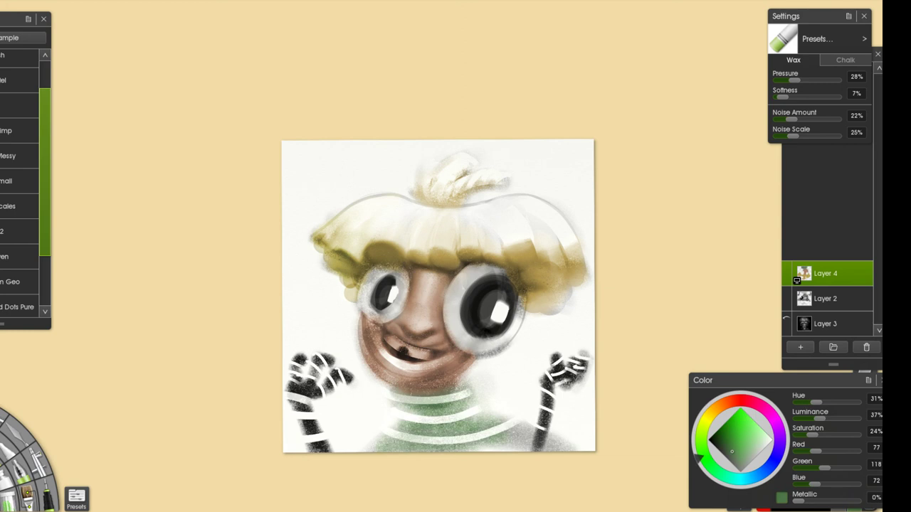
pyautogui.click(736, 458)
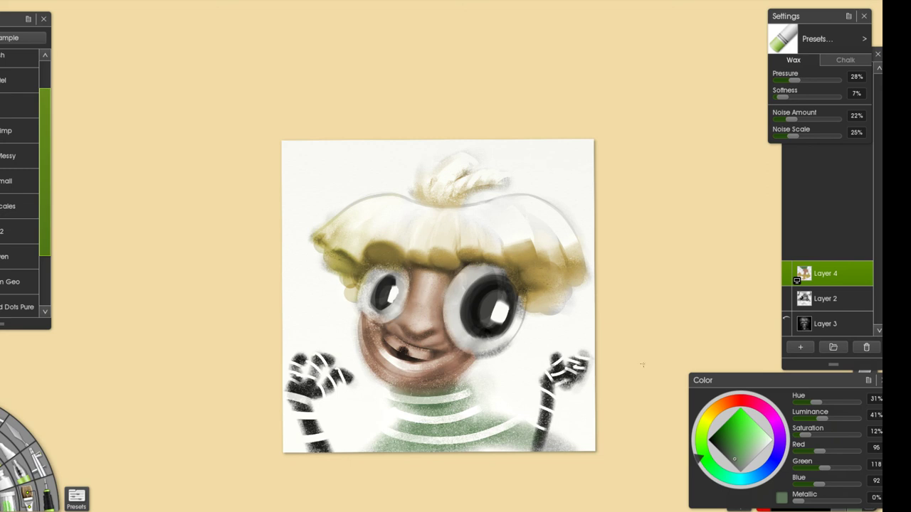
# - Tint both ringed eyes golden brown with a colour sampled from the hair fringe (RGB 148, 125, 61)
pyautogui.keyDown('alt'); pyautogui.click(447, 257); pyautogui.keyUp('alt')
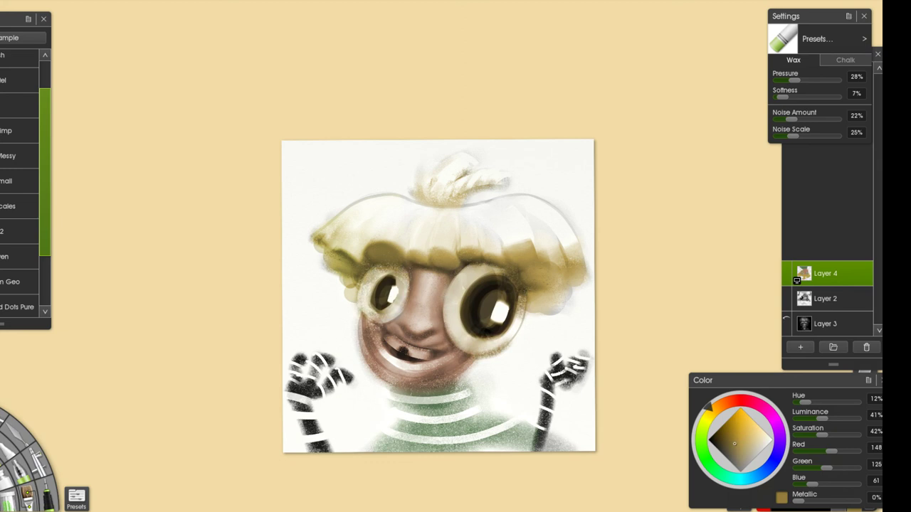
pyautogui.scroll(-3, 412, 253)
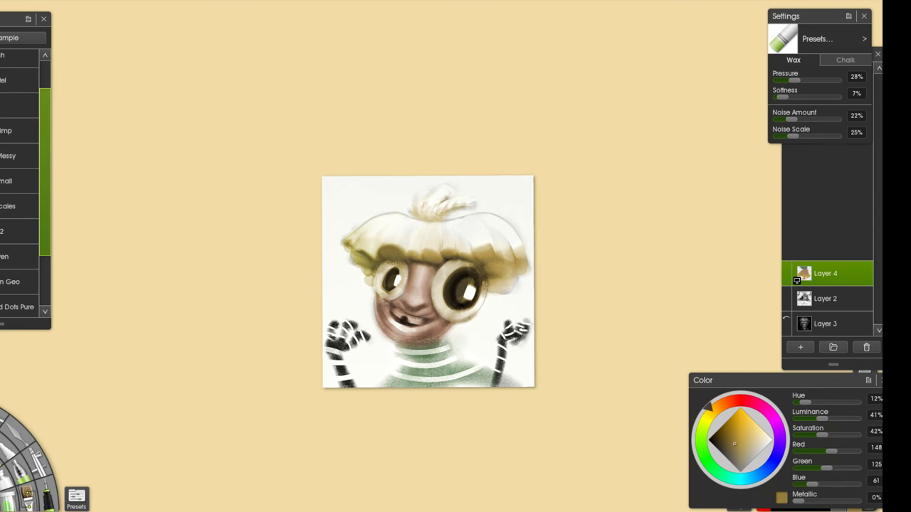
pyautogui.scroll(3, 441, 365)
# - Tint the teeth and smile dark golden brown (RGB 116, 98, 51), starting from a colour sampled from the hair
pyautogui.keyDown('alt'); pyautogui.click(442, 258); pyautogui.keyUp('alt')
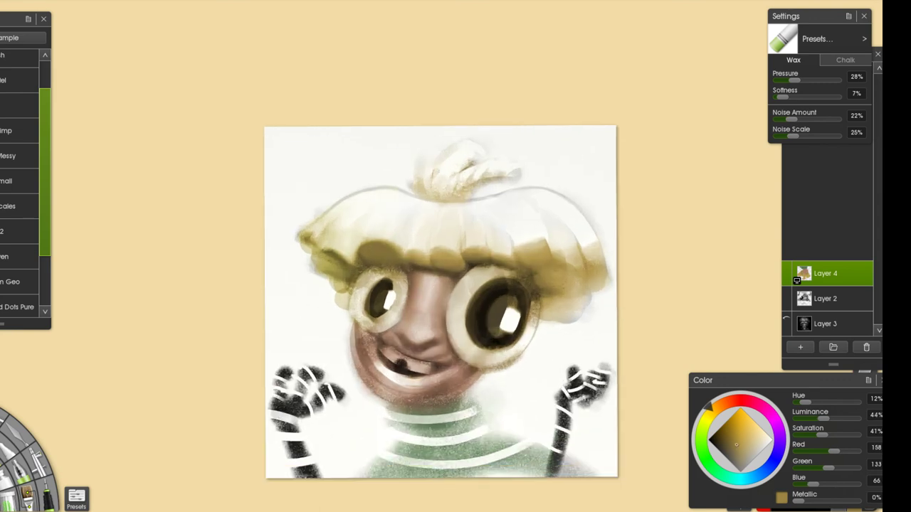
pyautogui.moveTo(717, 444); pyautogui.dragTo(729, 445)
pyautogui.moveTo(375, 353); pyautogui.dragTo(419, 363)
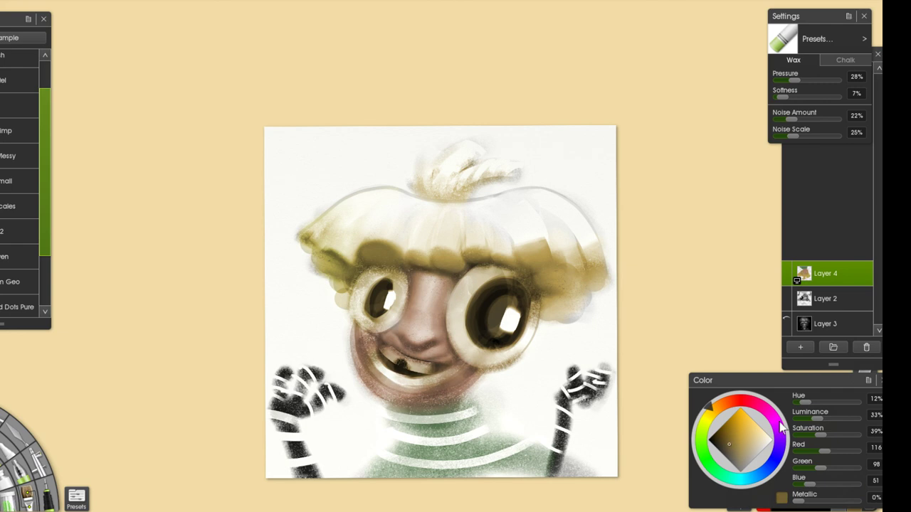
# - Tint the open mouth and the area around the lips red-brown (RGB 130, 58, 36)
pyautogui.click(731, 402)
pyautogui.click(731, 438)
pyautogui.click(729, 437)
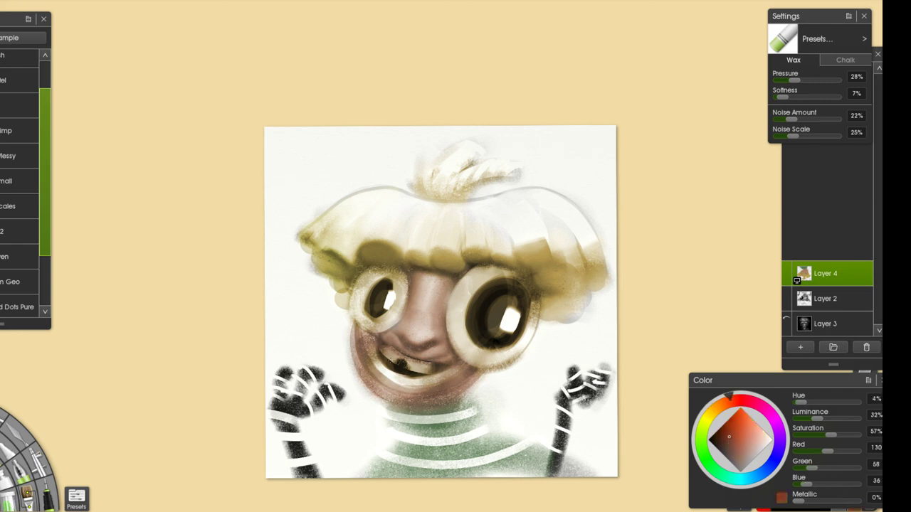
pyautogui.click(429, 373)
pyautogui.moveTo(372, 342); pyautogui.dragTo(376, 346)
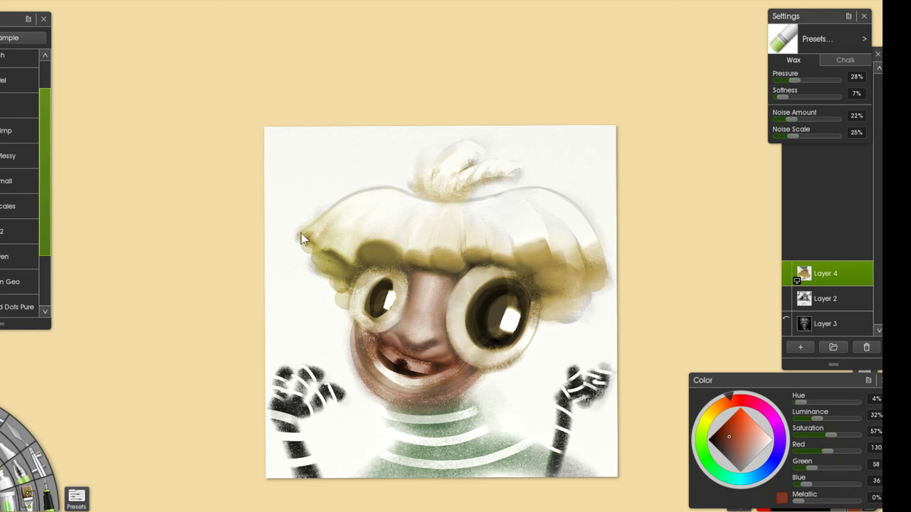
# - Tint the band between the upper neck stripes golden brown with a colour sampled from the hair (RGB 156, 132, 65)
pyautogui.moveTo(440, 244); pyautogui.dragTo(428, 210)
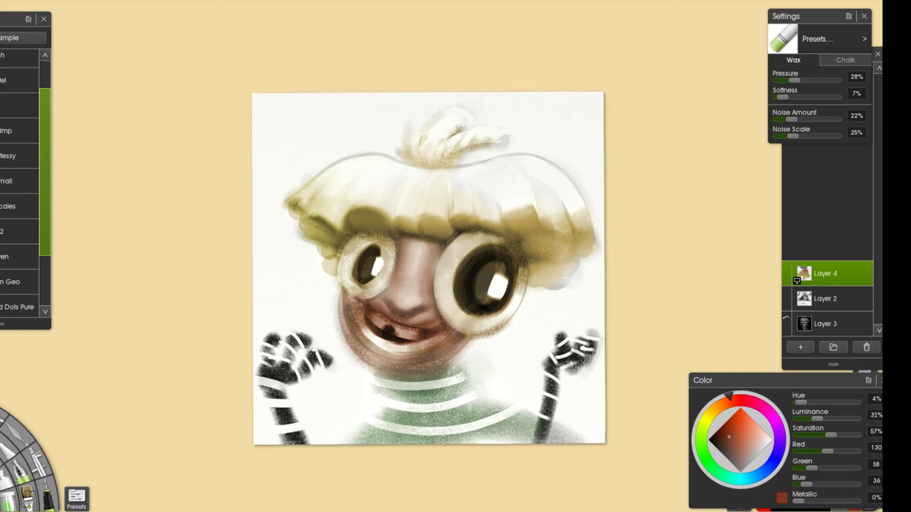
pyautogui.keyDown('alt'); pyautogui.click(532, 233); pyautogui.keyUp('alt')
pyautogui.moveTo(405, 397)
pyautogui.mouseDown()
pyautogui.moveTo(473, 397)
pyautogui.moveTo(380, 397)
pyautogui.mouseUp()
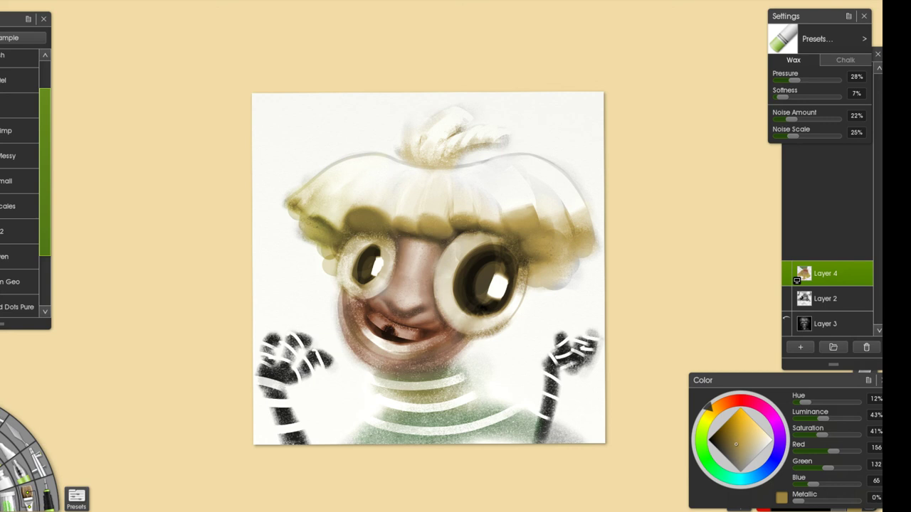
# - Tint both eyes and their rings teal (RGB 65, 156, 149)
pyautogui.moveTo(430, 235); pyautogui.dragTo(421, 210)
pyautogui.scroll(-5, 502, 180)
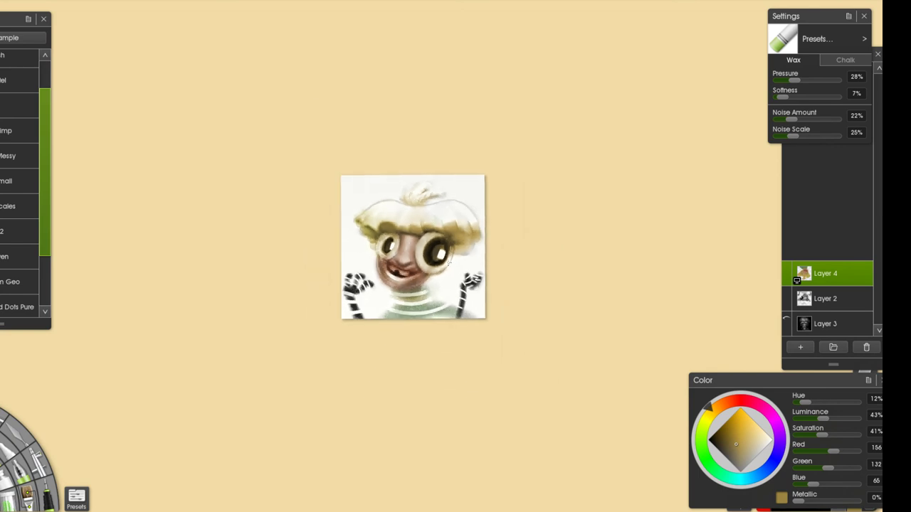
pyautogui.scroll(4, 450, 265)
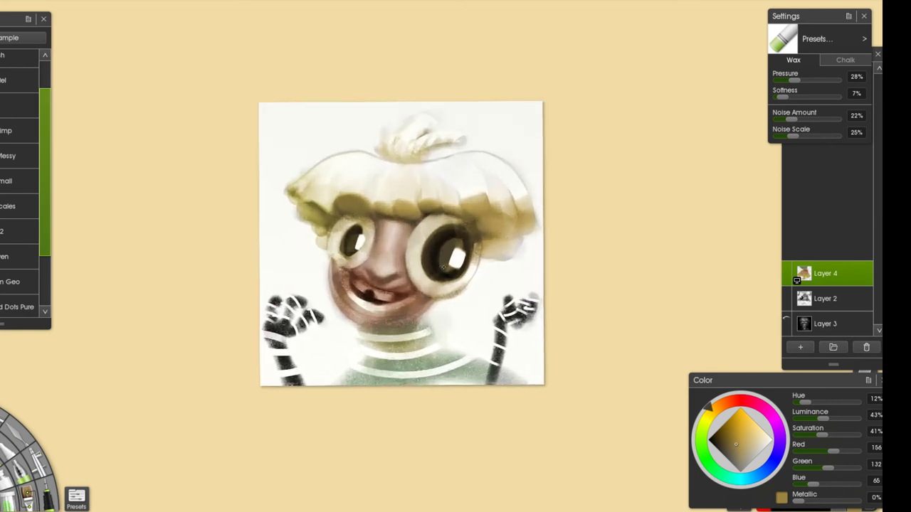
pyautogui.scroll(1, 443, 267)
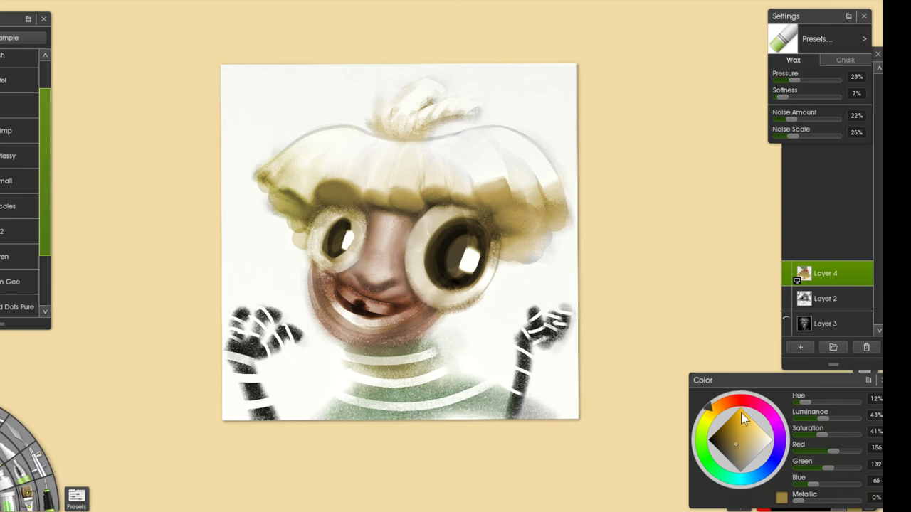
pyautogui.click(737, 482)
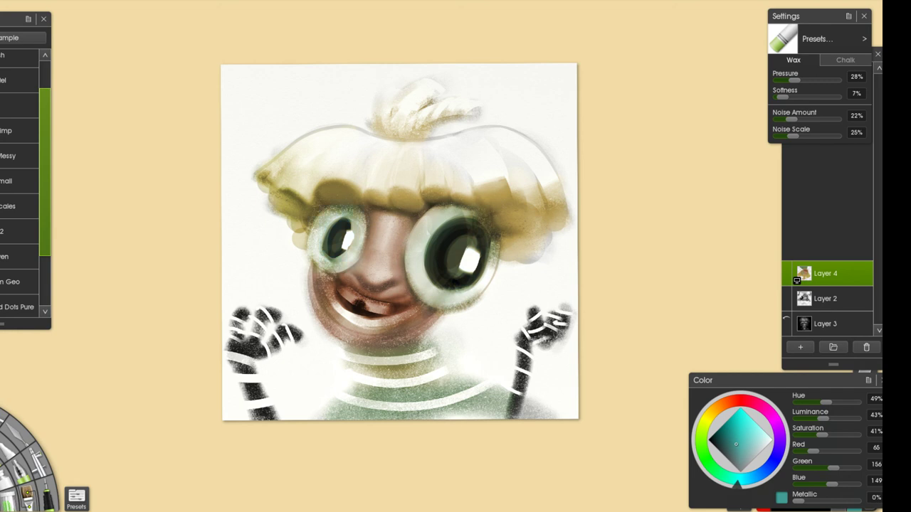
pyautogui.scroll(-5, 409, 251)
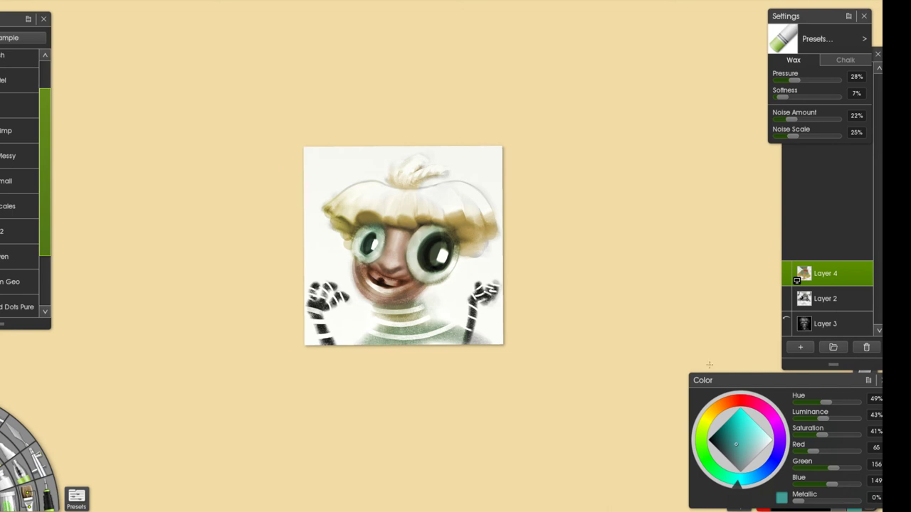
pyautogui.scroll(2, 710, 364)
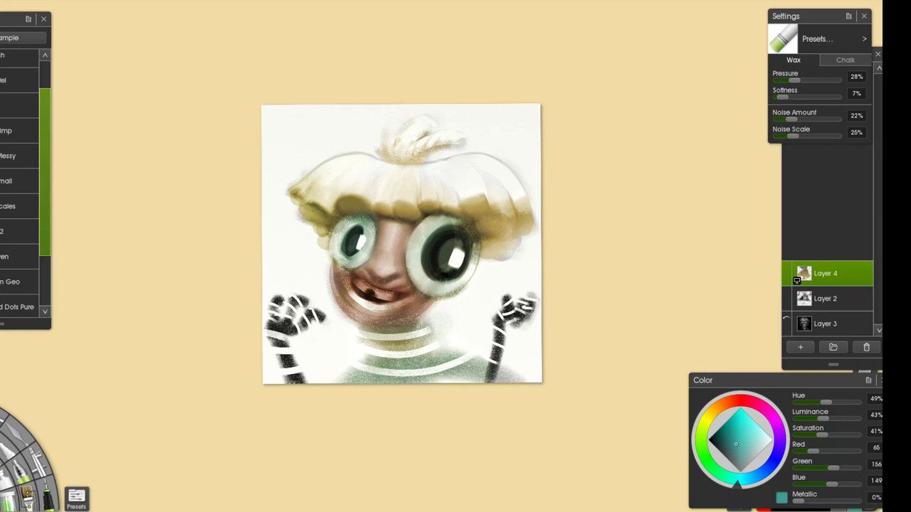
# - Hide Layer 4 and Layer 2, show Layer 3, and reset the canvas rotation so its portrait is upright
pyautogui.click(787, 274)
pyautogui.click(788, 301)
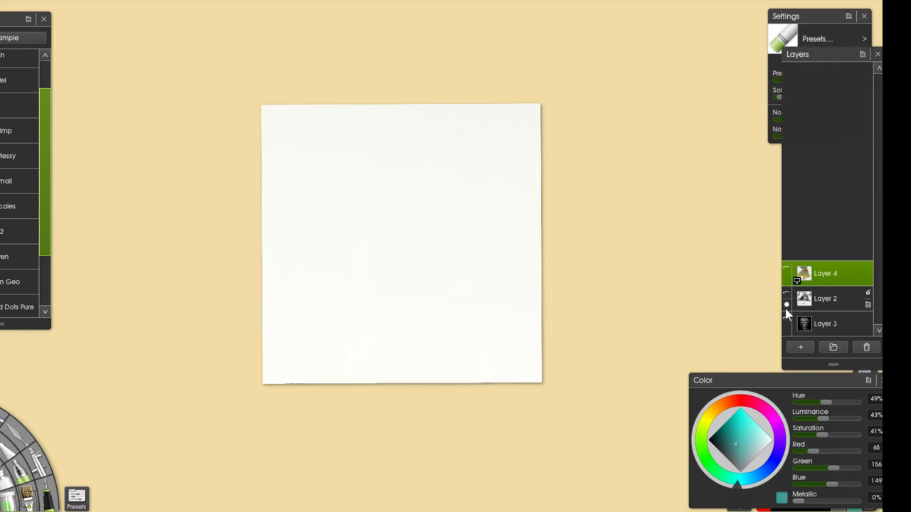
pyautogui.click(786, 322)
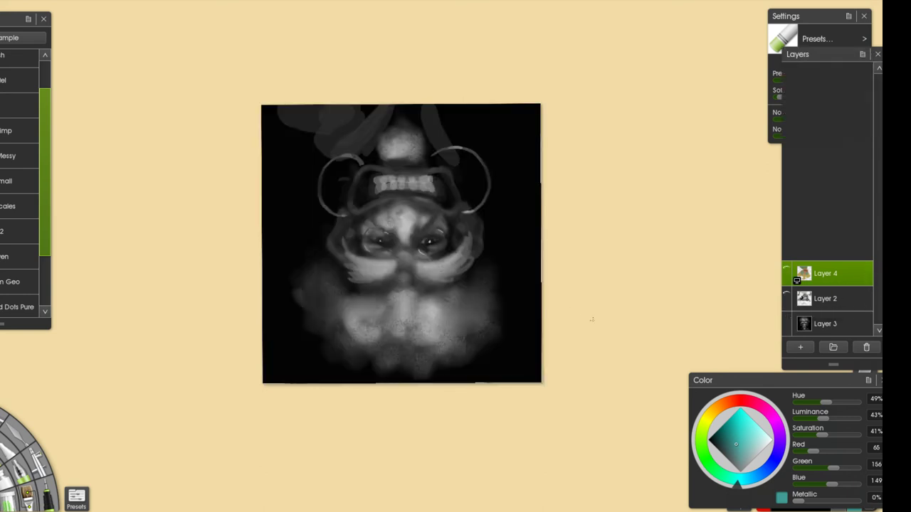
pyautogui.hotkey('ctrl', '0')
pyautogui.scroll(-3, 568, 281)
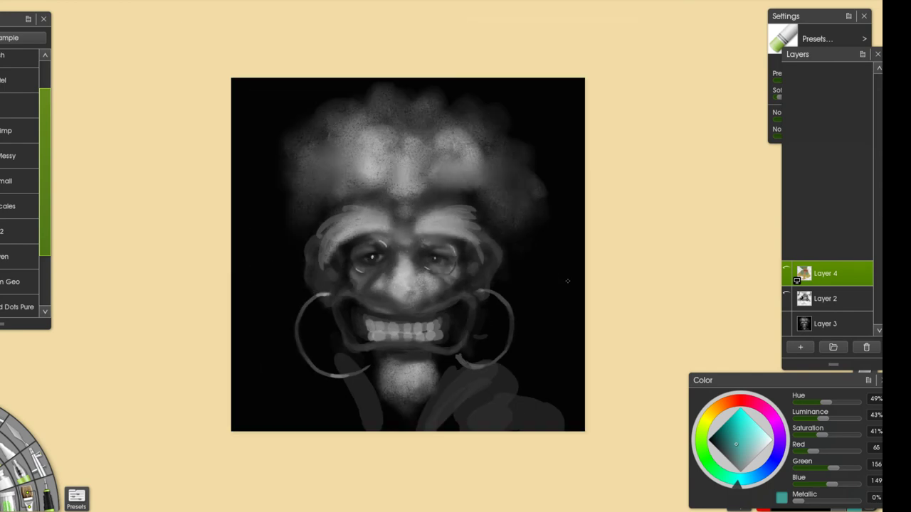